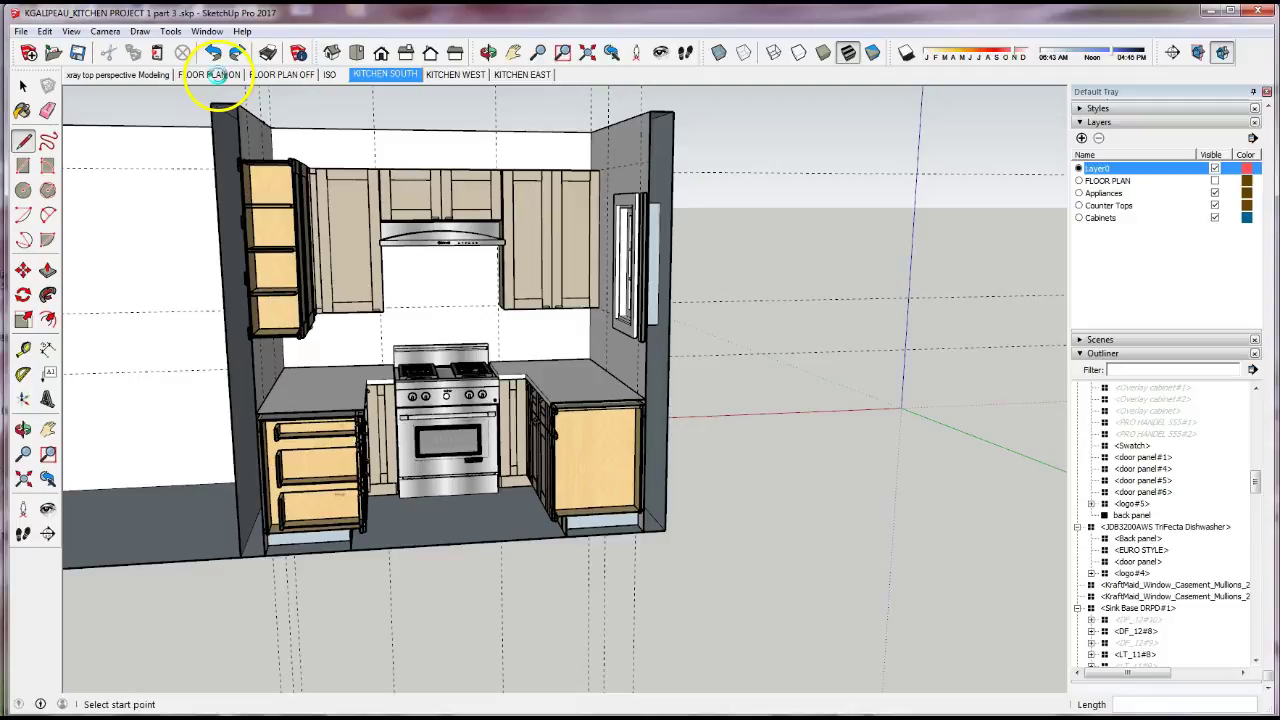
- Review the FLOOR PLAN ON and ISO scenes and return to the KITCHEN SOUTH scene
left_click(227, 75)
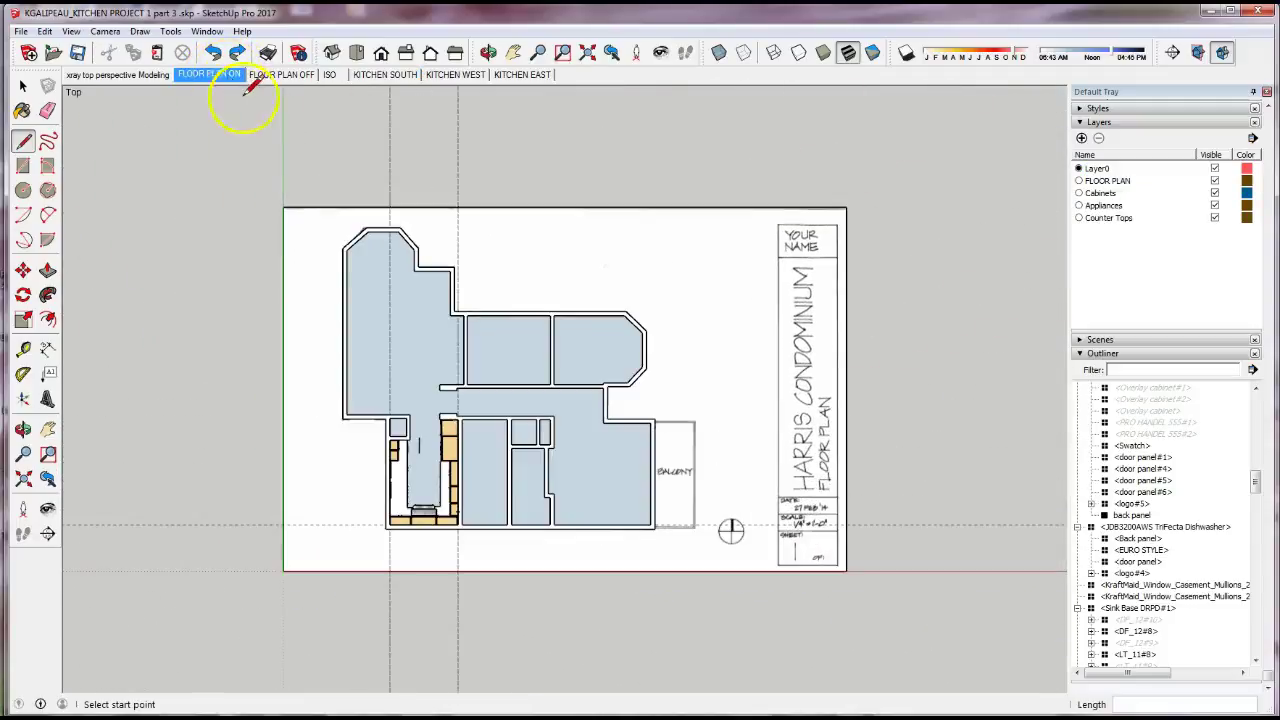
left_click(328, 75)
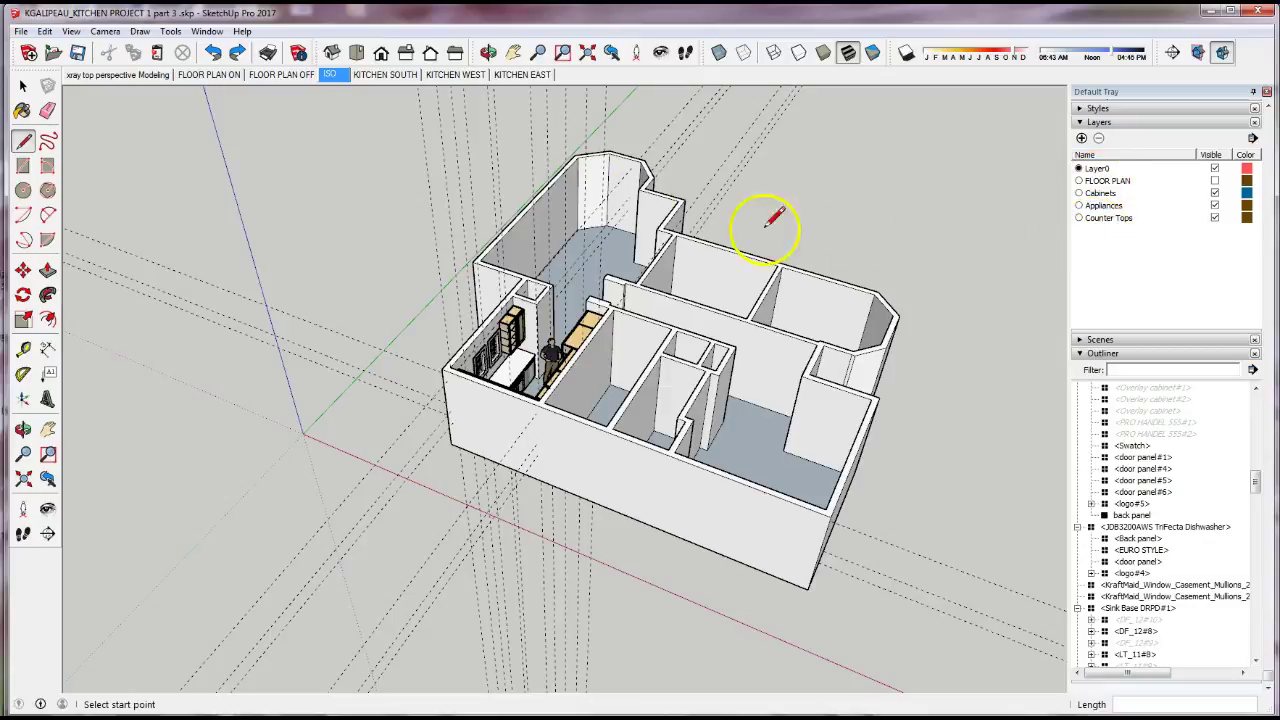
left_click(390, 77)
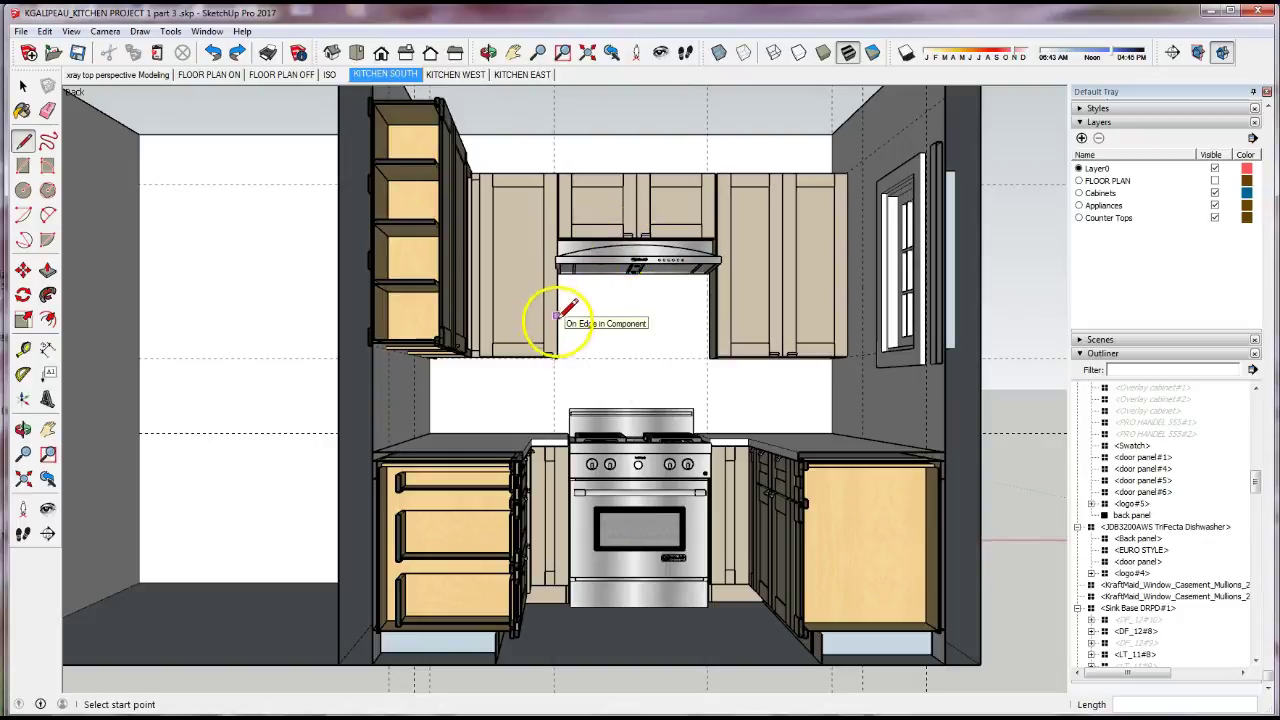
- Hide the Cabinets and Counter Tops layers so the south wall behind them is exposed
left_click(1216, 196)
left_click(1216, 194)
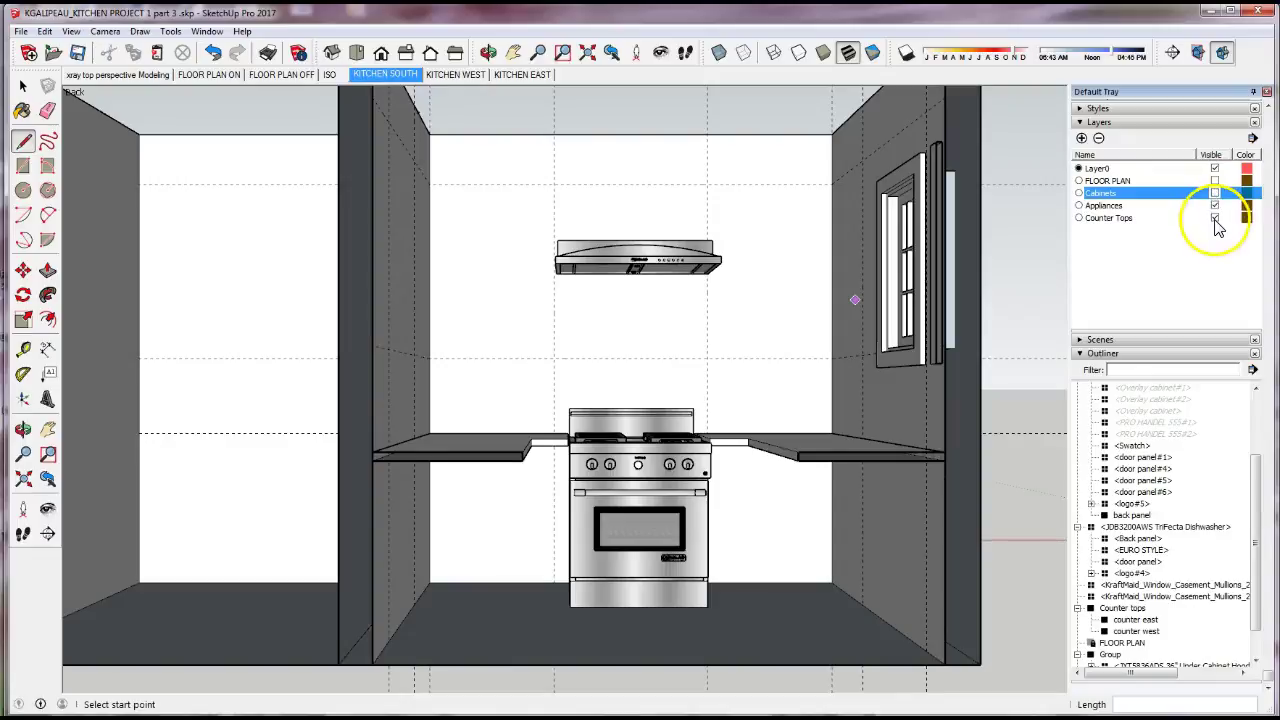
left_click(1215, 219)
left_click(1215, 219)
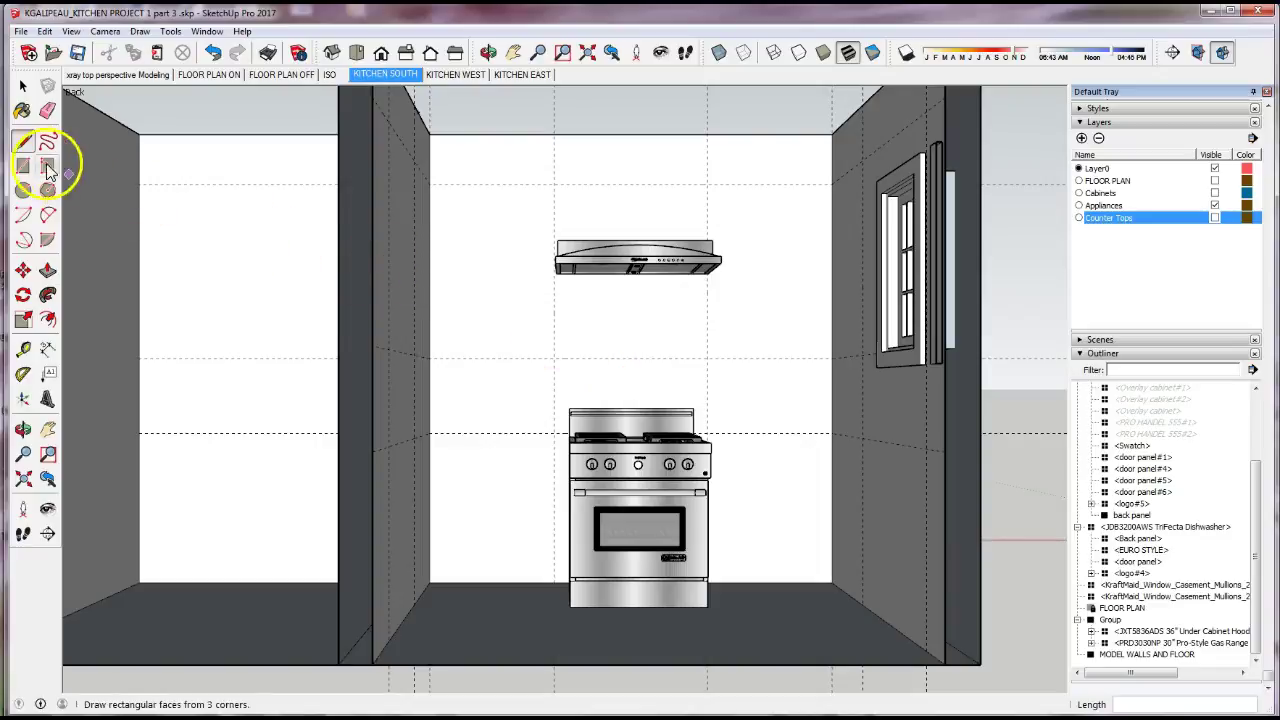
- Outline a closed inverted-T backsplash on the south wall with the Line tool, following the guides between counter and upper cabinets and rising behind the hood
left_click(428, 357)
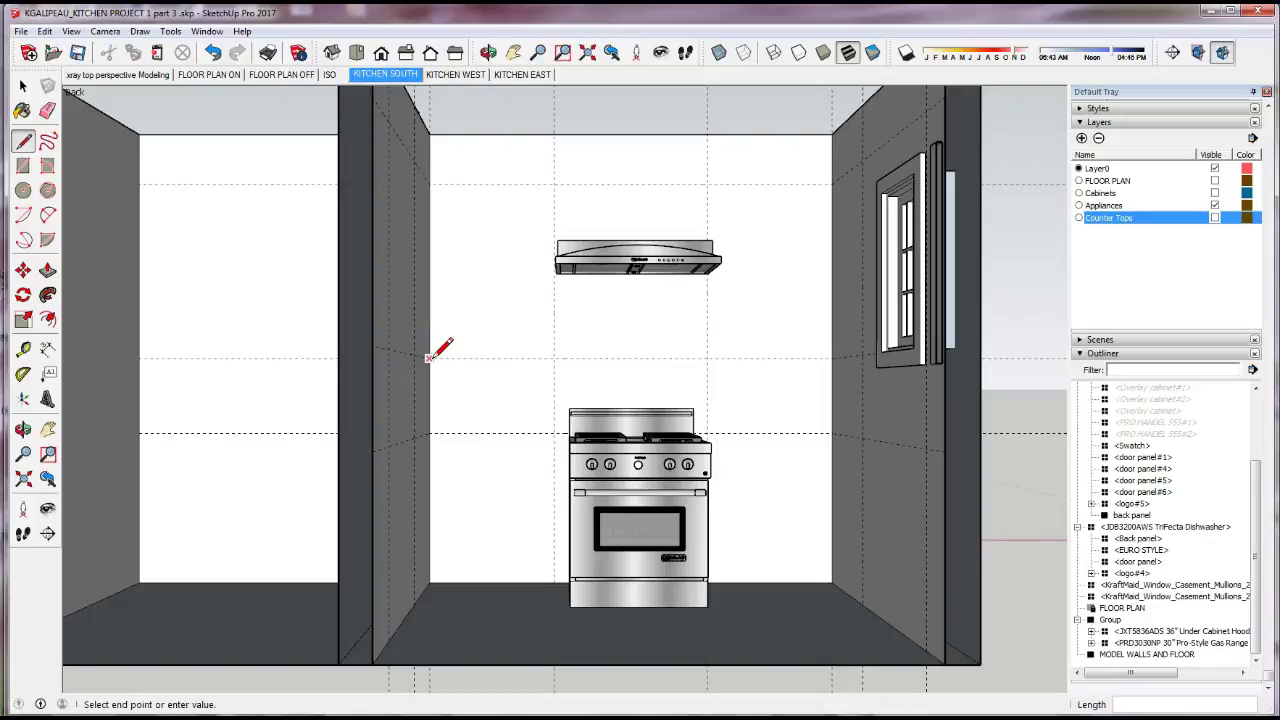
left_click(429, 432)
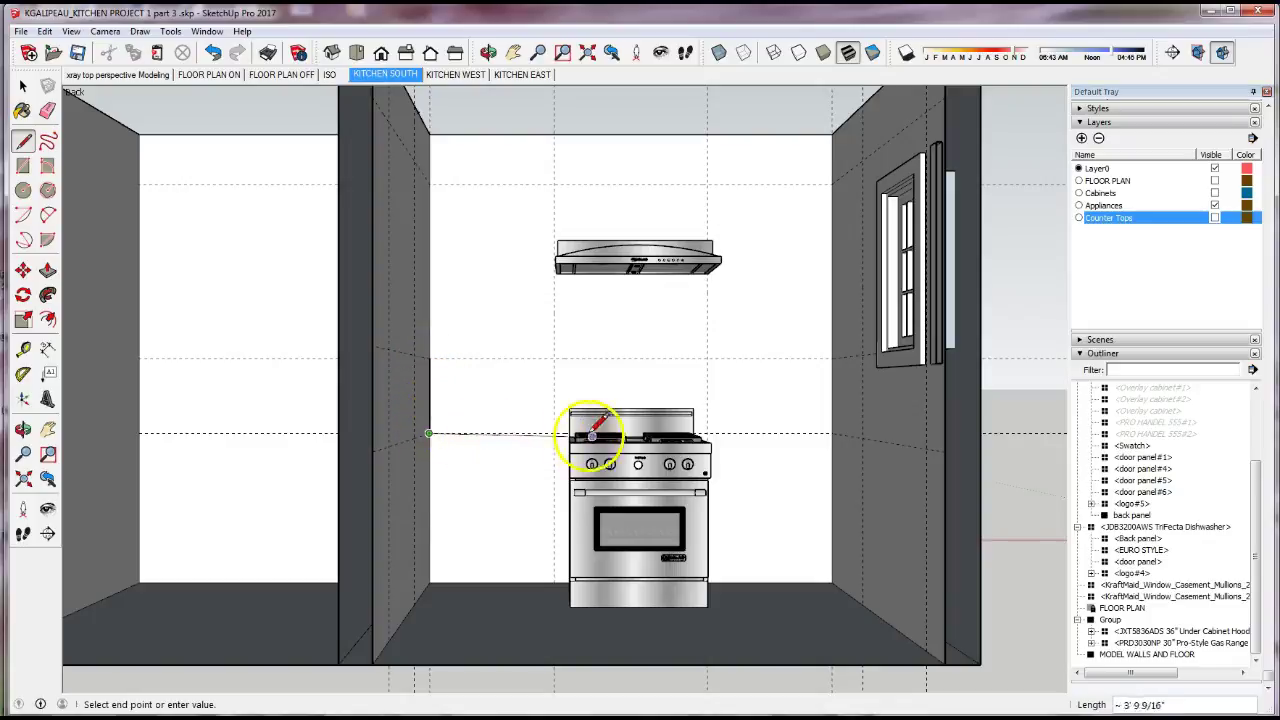
left_click(831, 433)
left_click(831, 357)
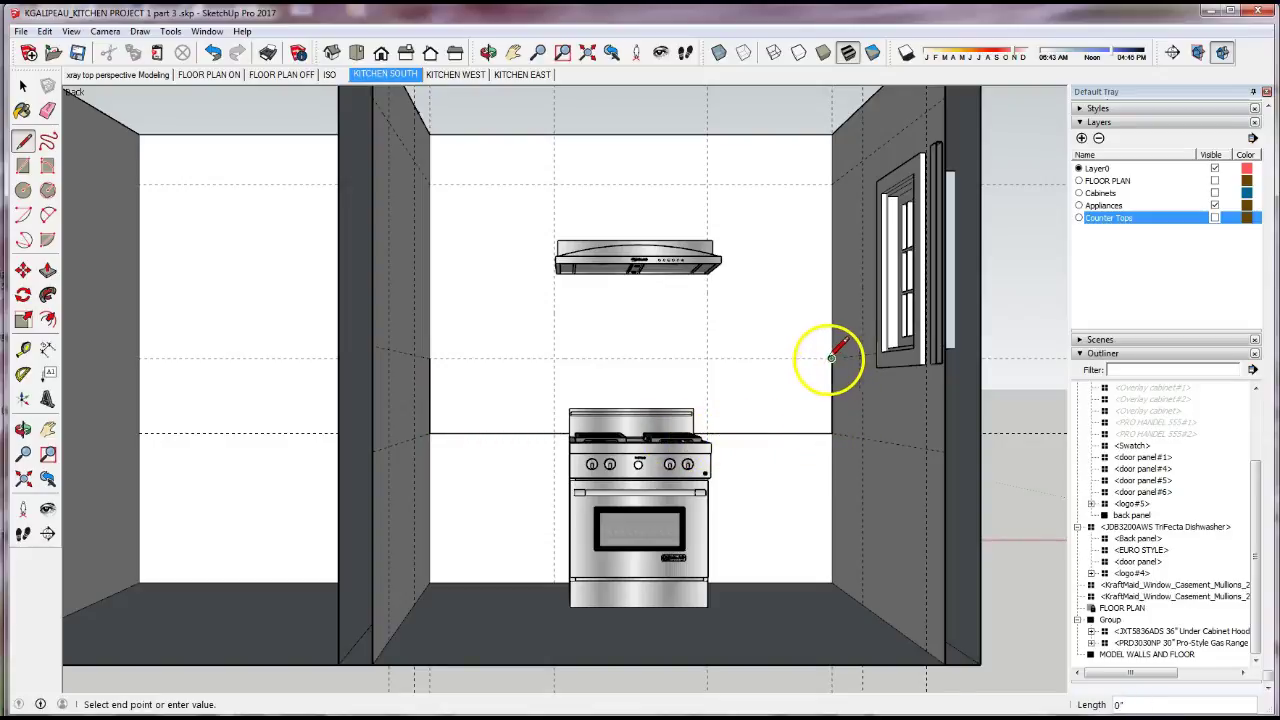
left_click(707, 357)
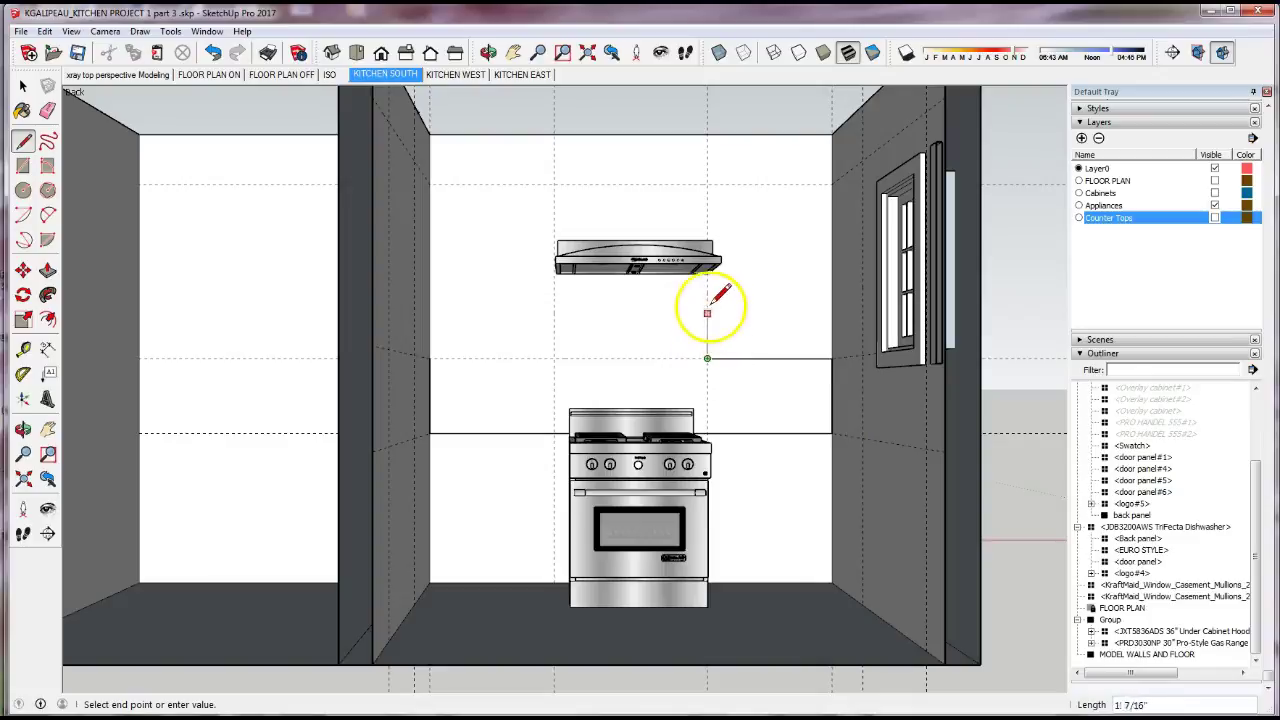
left_click(707, 221)
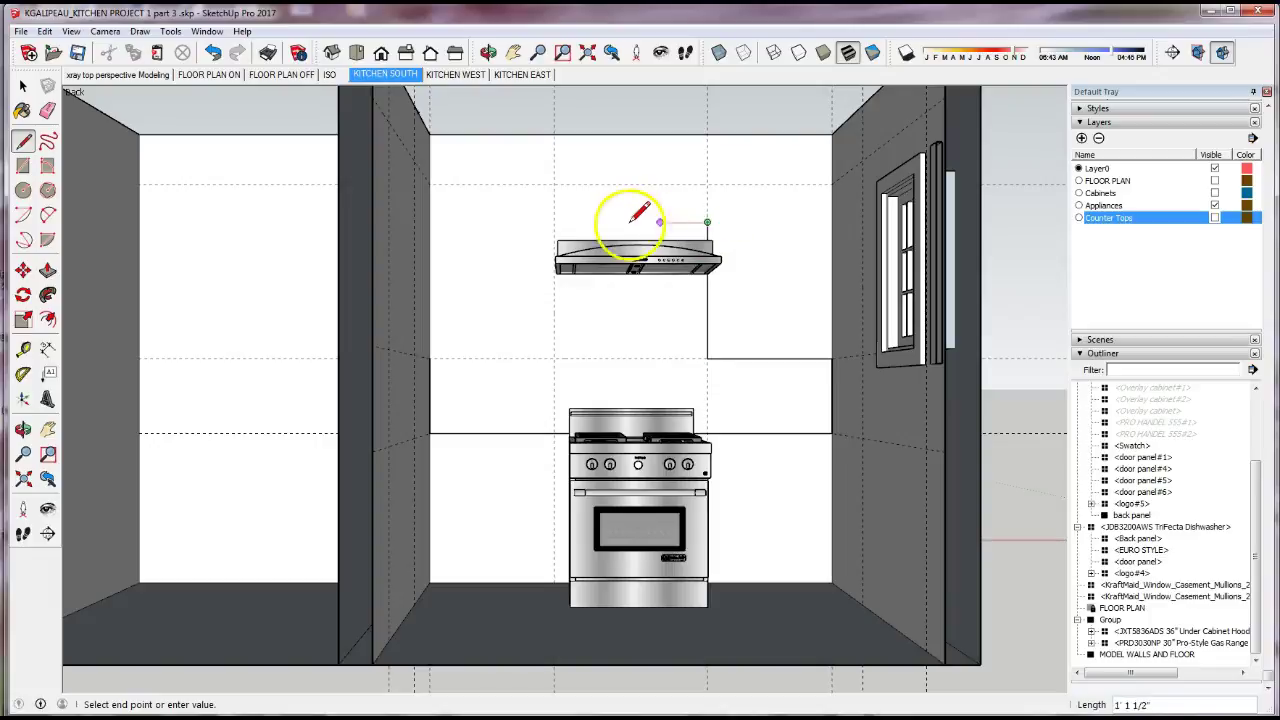
left_click(554, 222)
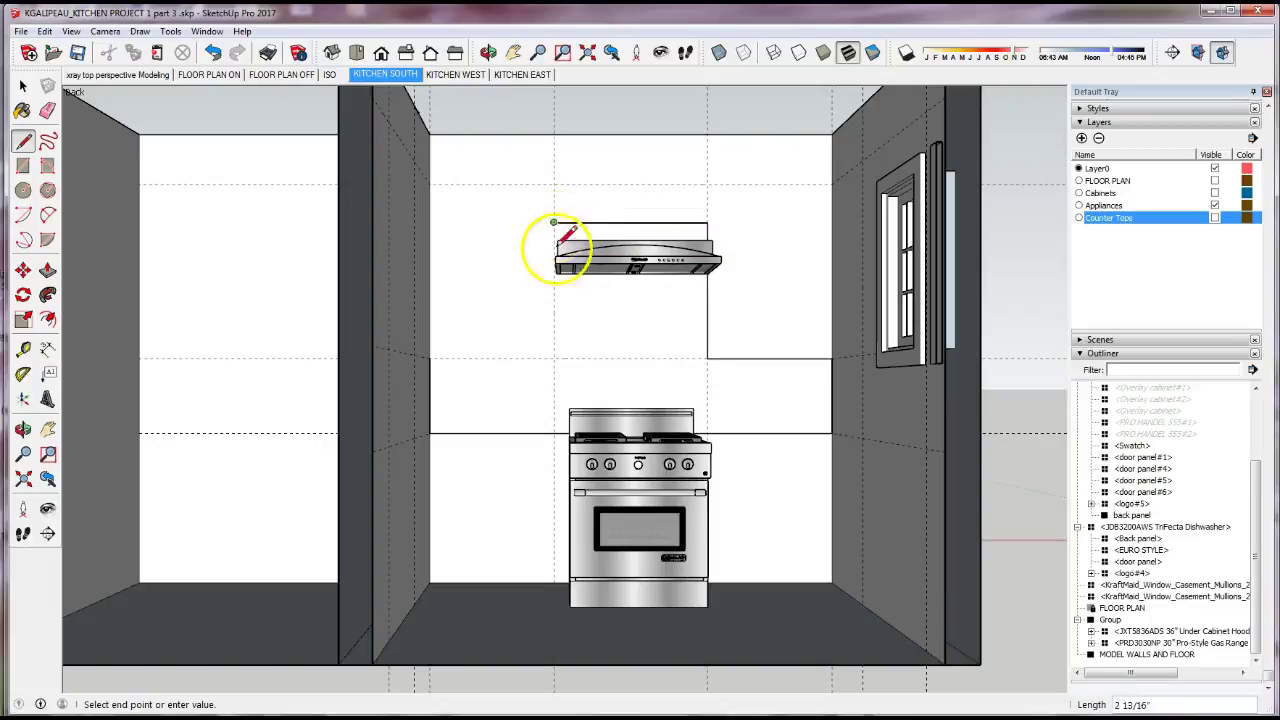
left_click(554, 357)
left_click(430, 357)
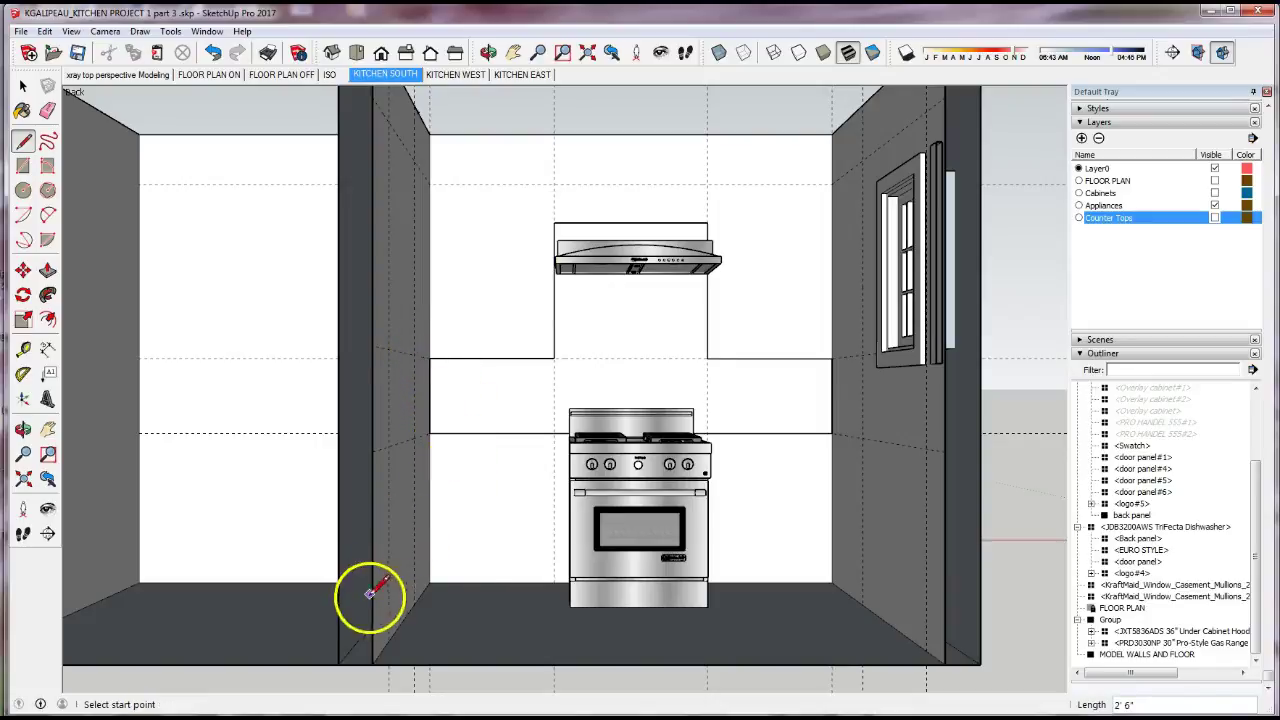
- Try to extrude the backsplash face by 1.5 with Push/Pull and undo the extrusion
left_click(48, 270)
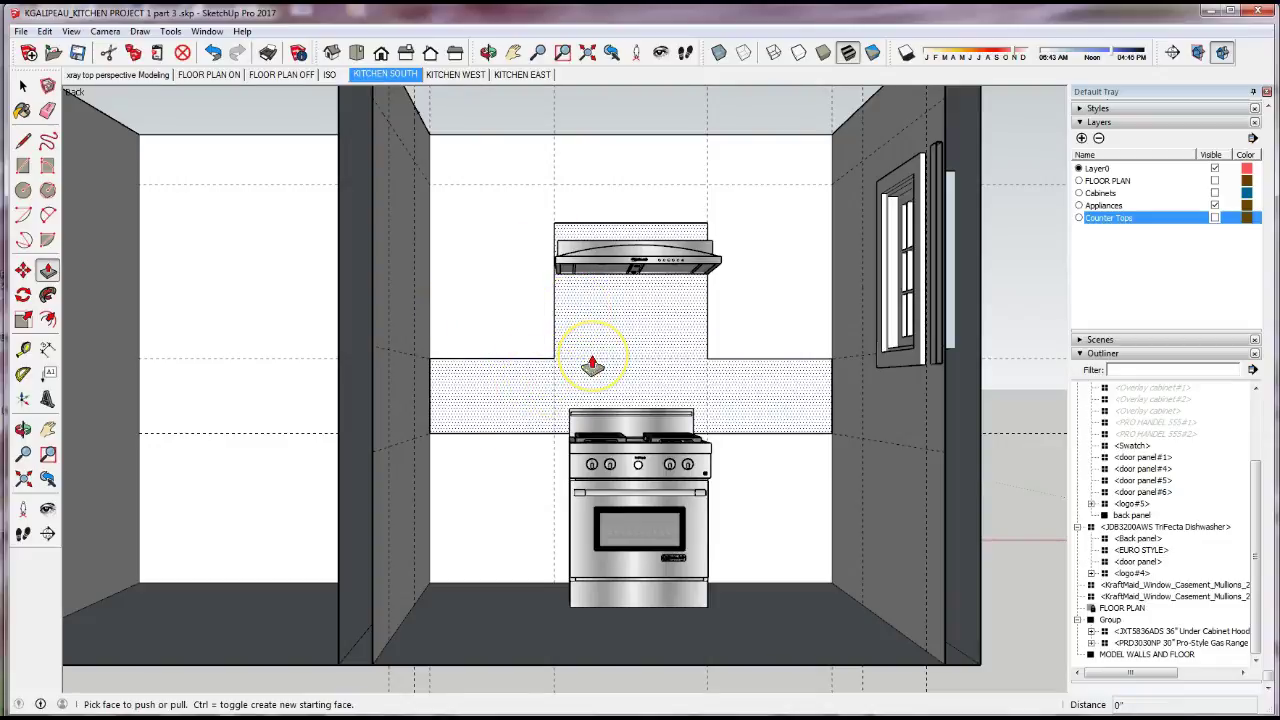
left_click(535, 388)
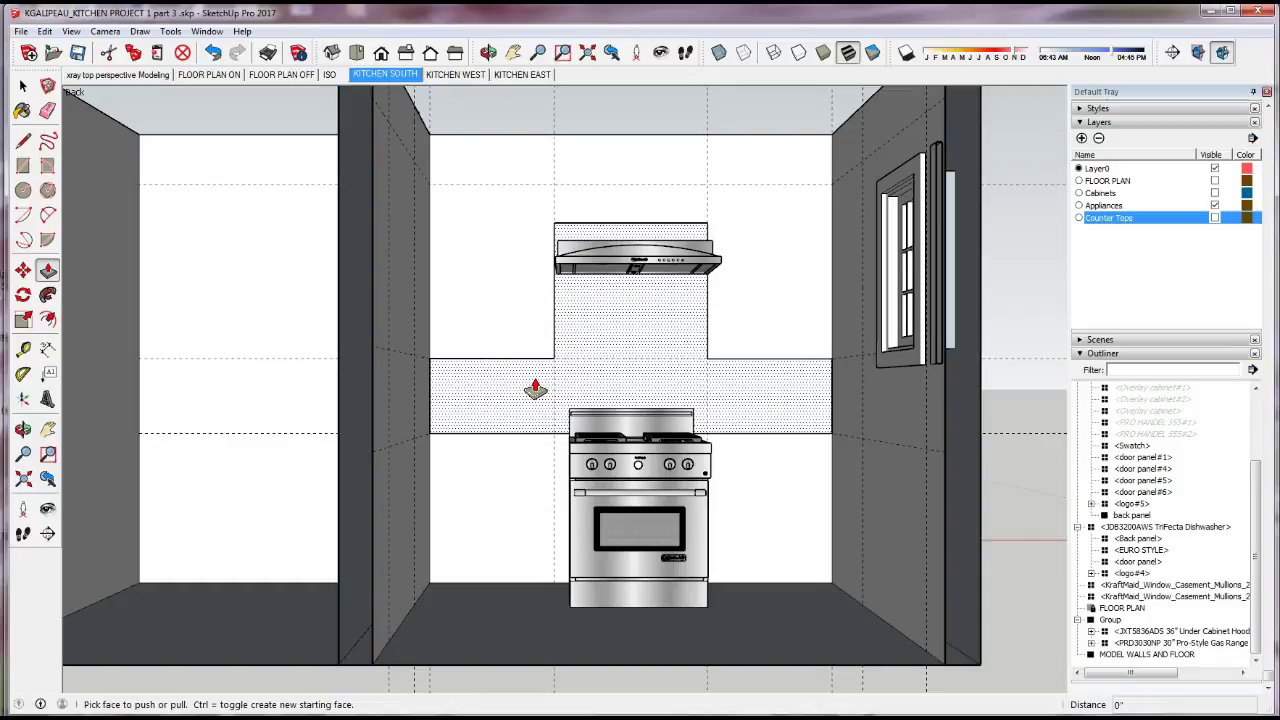
left_click_drag(535, 390, 508, 386)
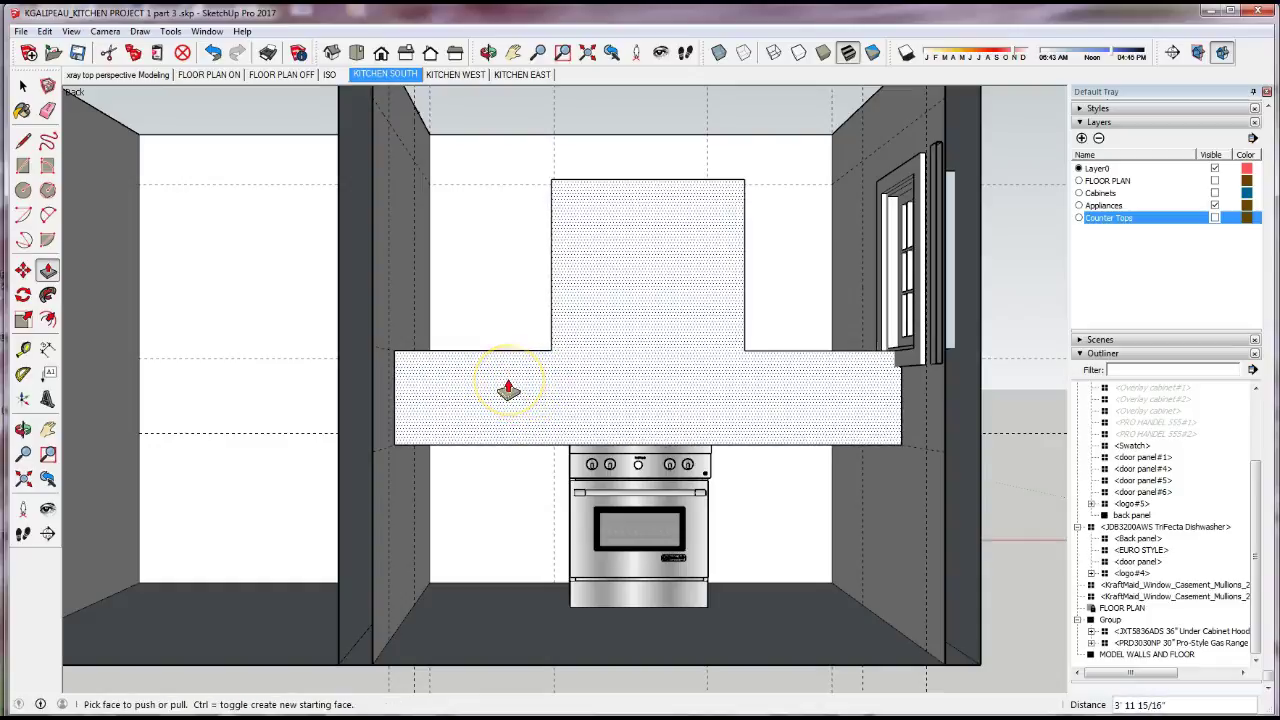
type("1")
left_click(508, 390)
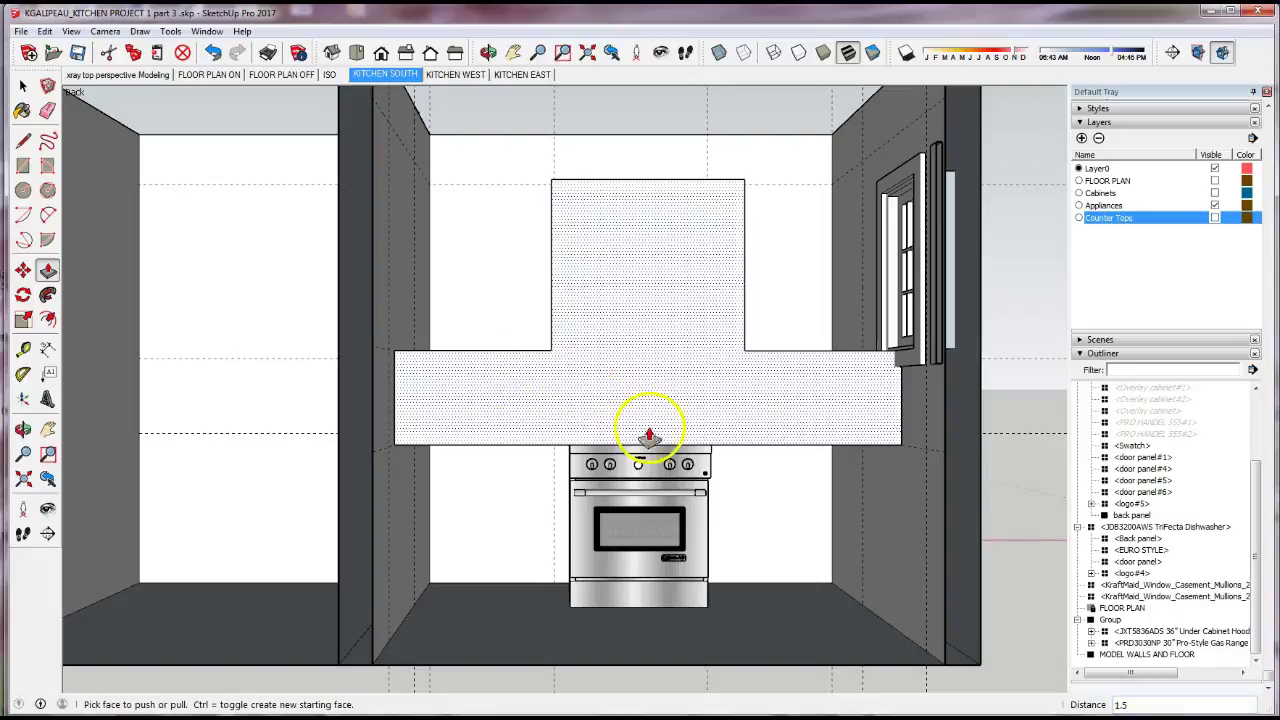
left_click(1130, 703)
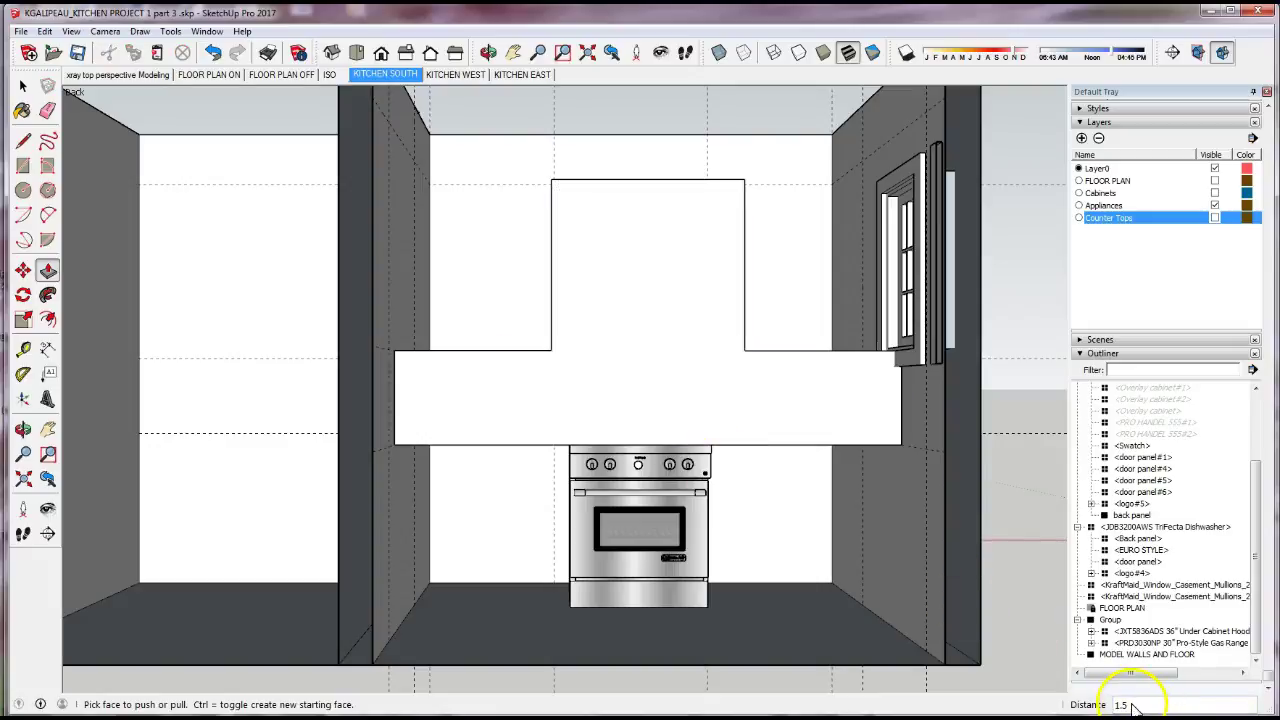
left_click(236, 57)
- Extrude the backsplash face .25" out from the south wall with Push/Pull
left_click(640, 365)
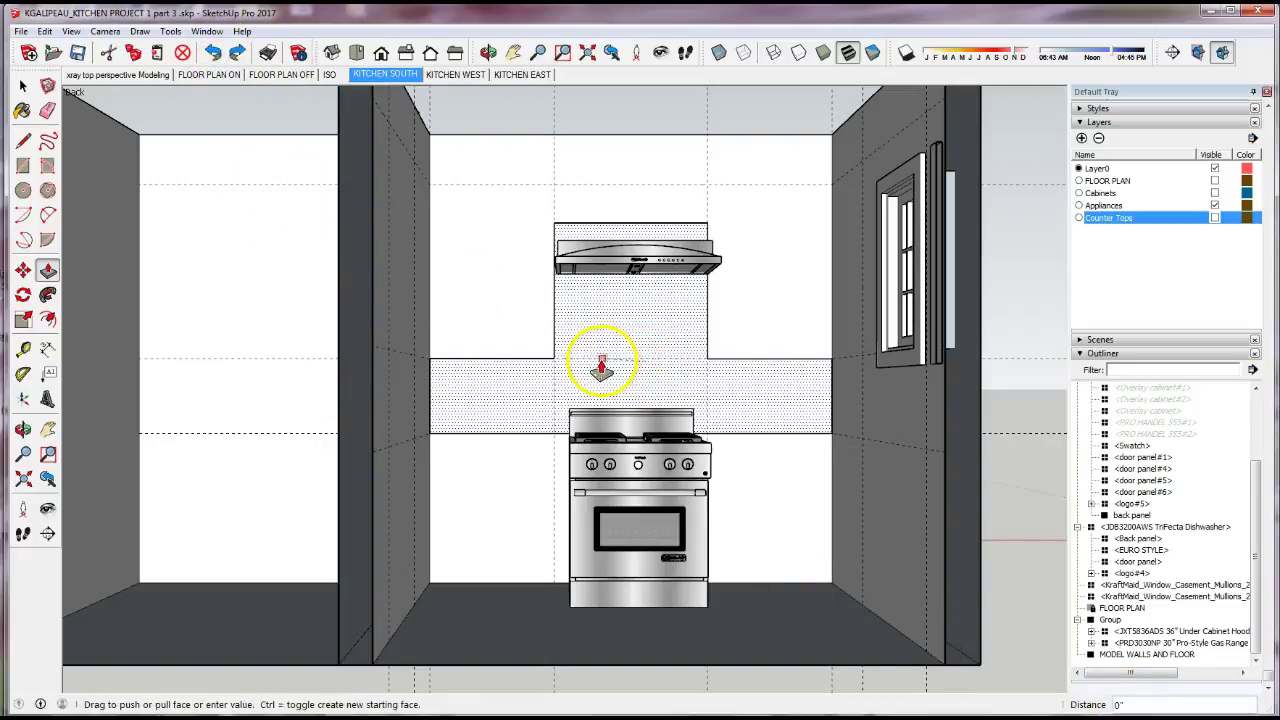
left_click(621, 374)
left_click(621, 378)
left_click(580, 378)
left_click(520, 385)
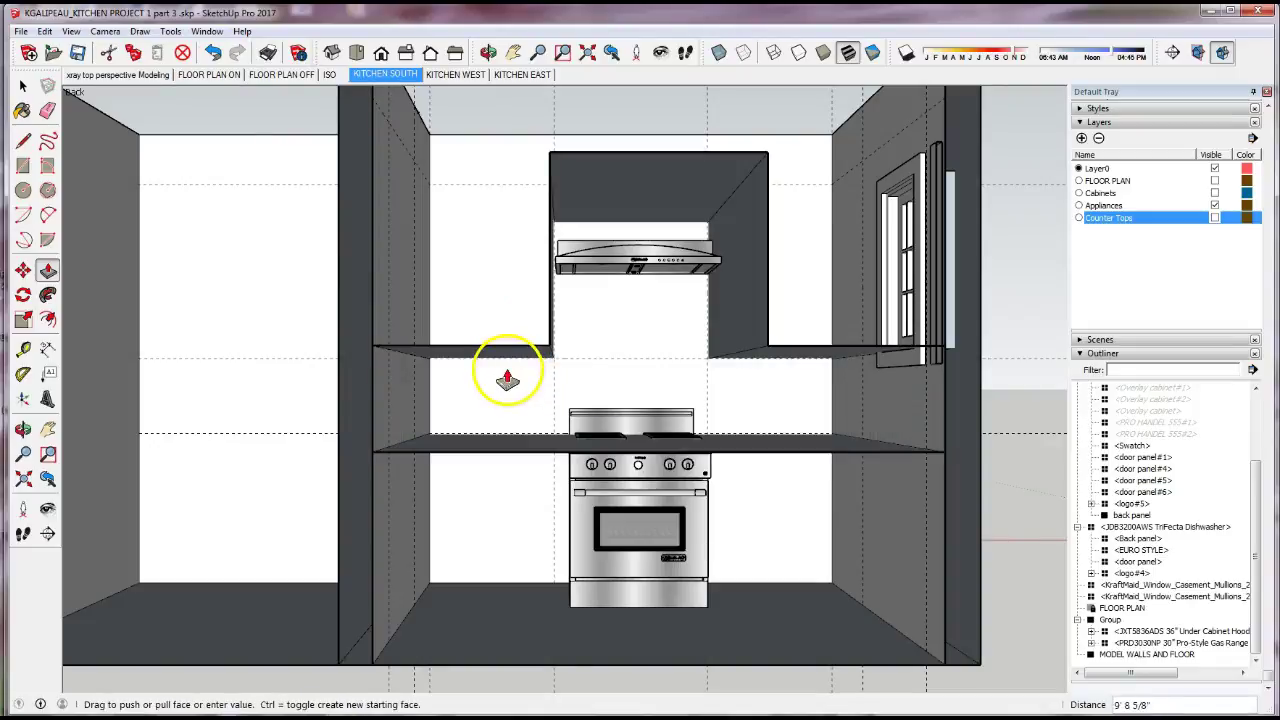
left_click(536, 385)
type(".")
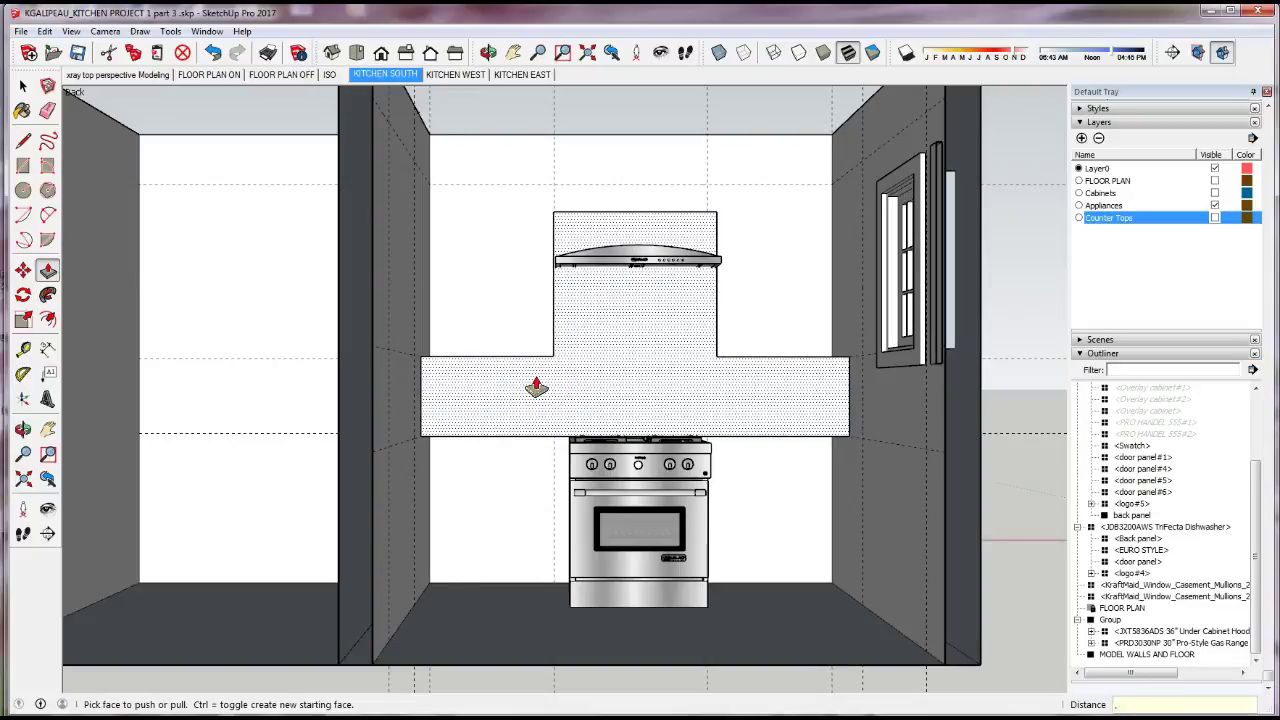
type("25")
key("Return")
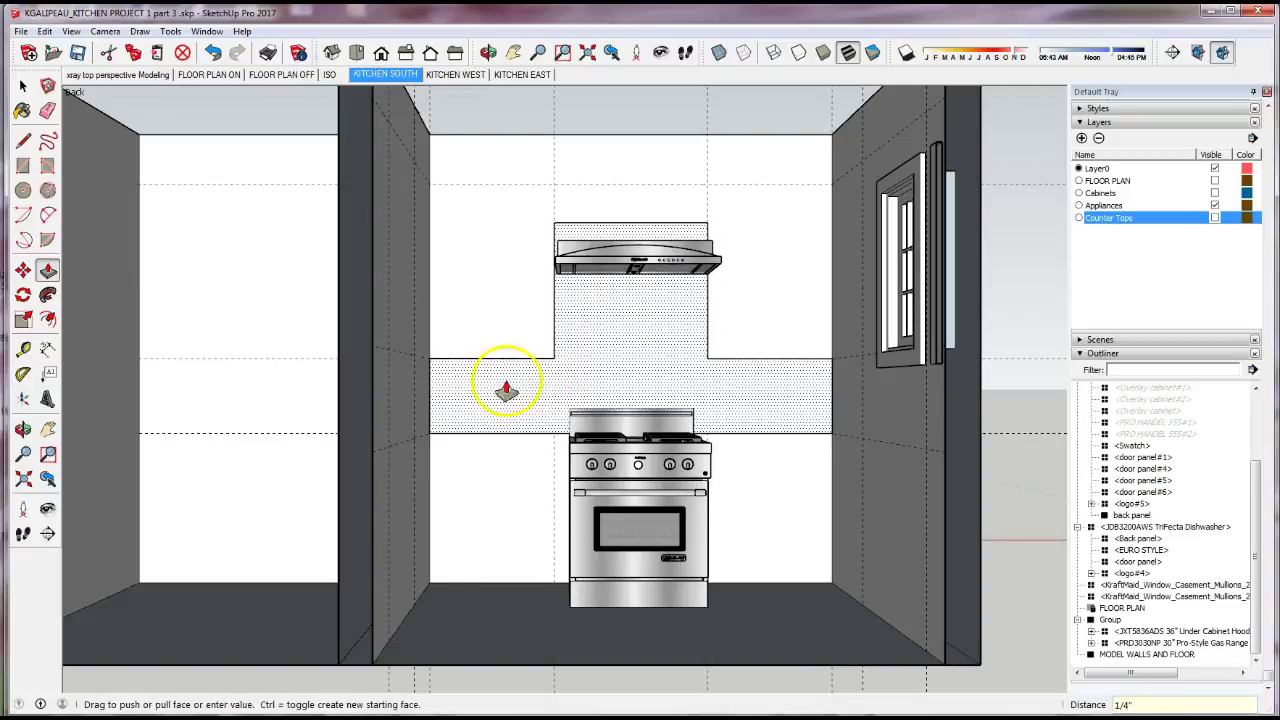
- Examine the extruded backsplash edge close up from above, beside the range and hood
left_click(23, 429)
left_click_drag(251, 386, 562, 440)
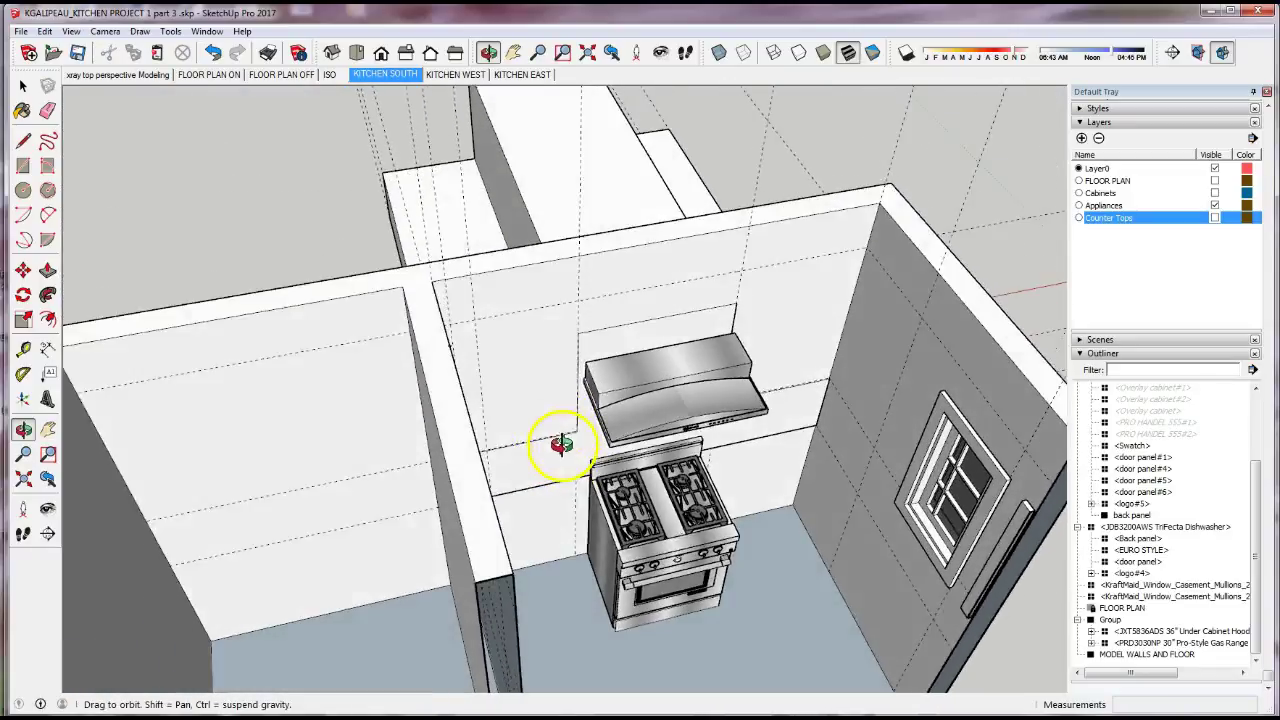
scroll(562, 440, "up", 4)
scroll(560, 495, "up", 2)
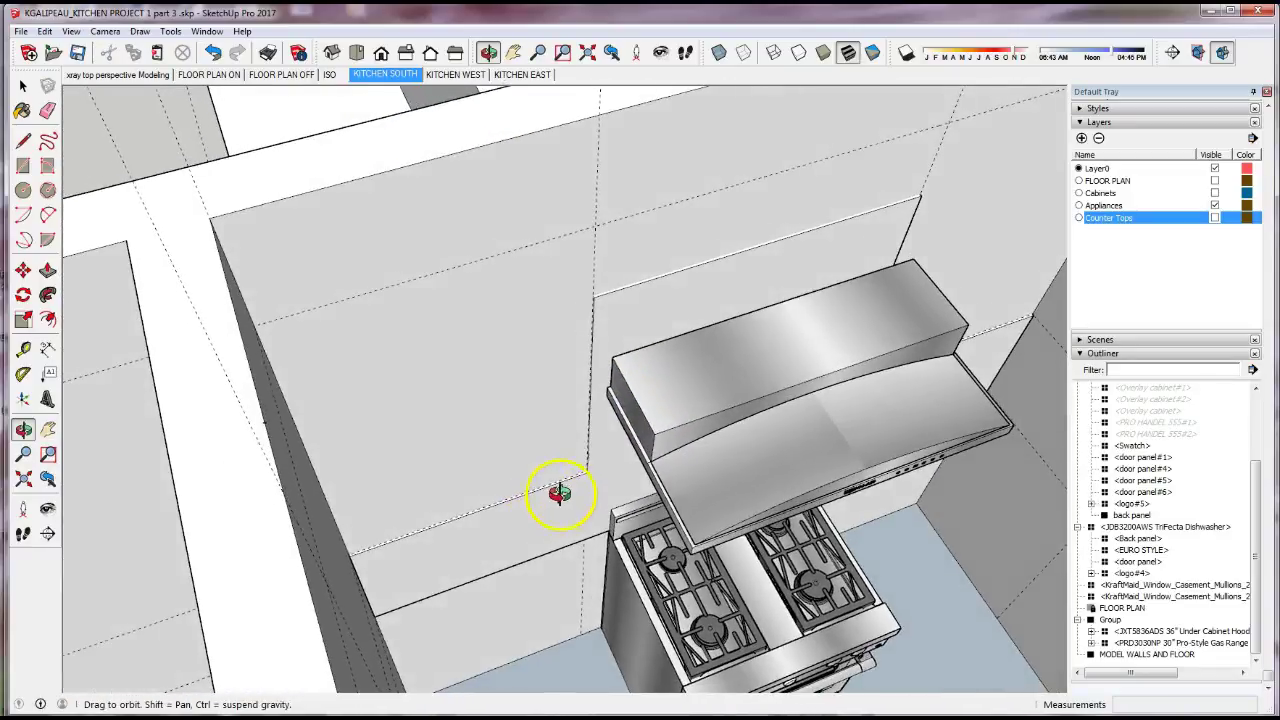
scroll(560, 495, "up", 3)
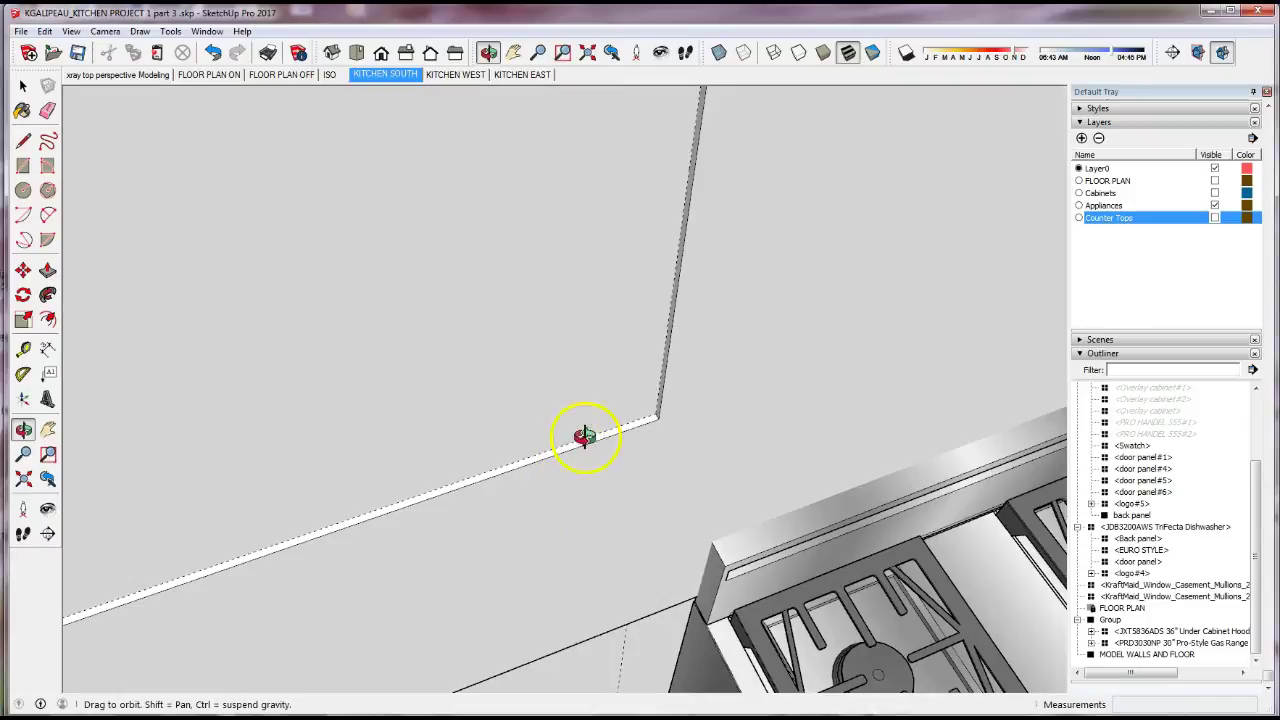
left_click_drag(586, 449, 467, 249)
scroll(588, 447, "down", 5)
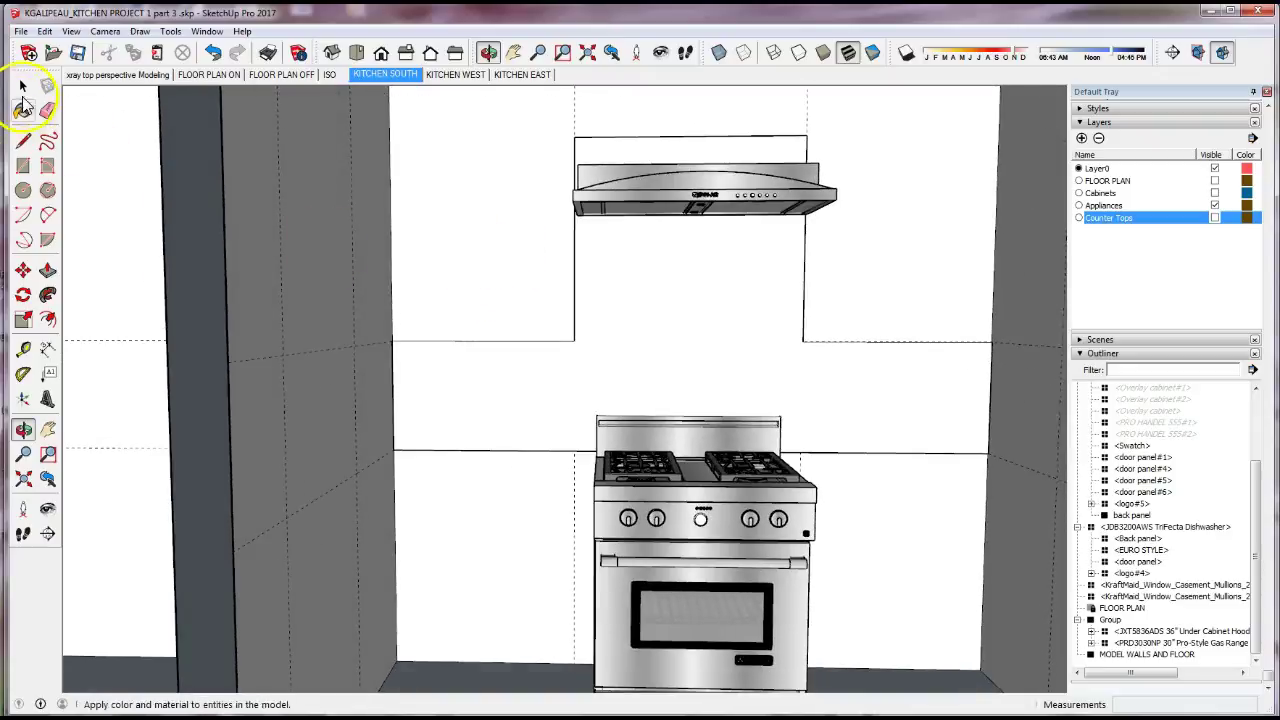
- Select the front face of the backsplash with its edges and make it a group
left_click(23, 86)
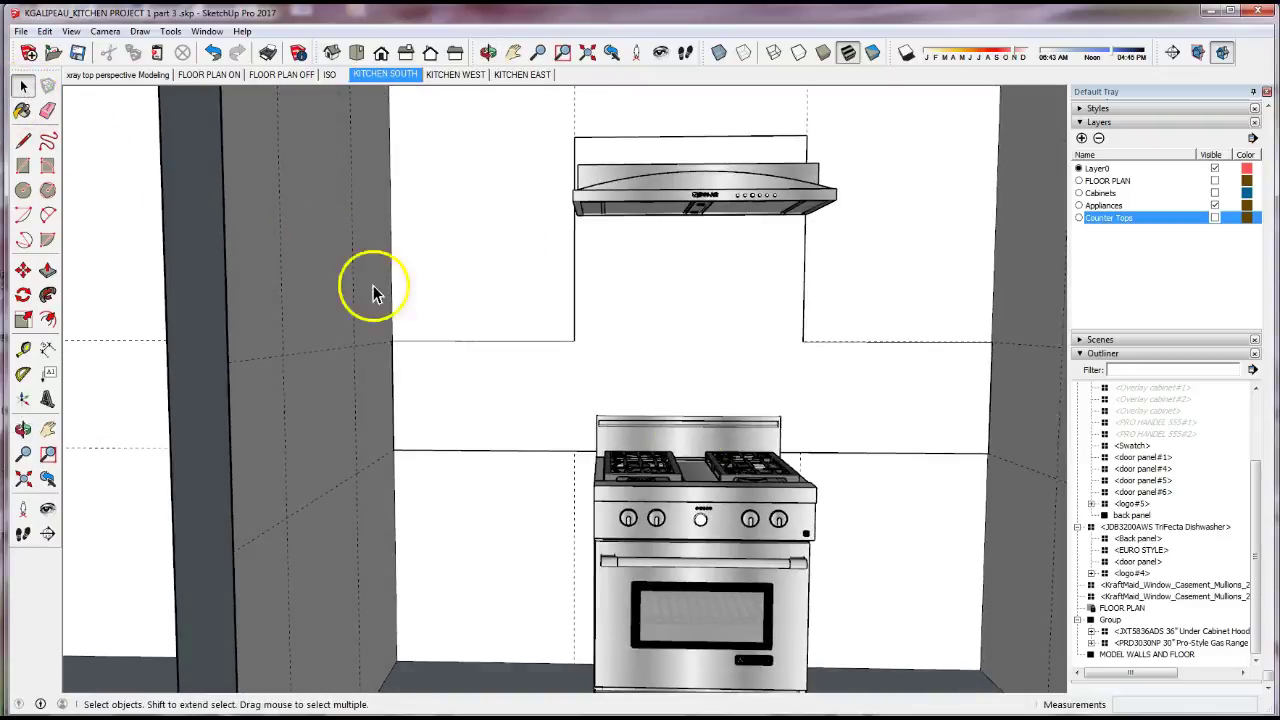
double_click(628, 346)
right_click(628, 346)
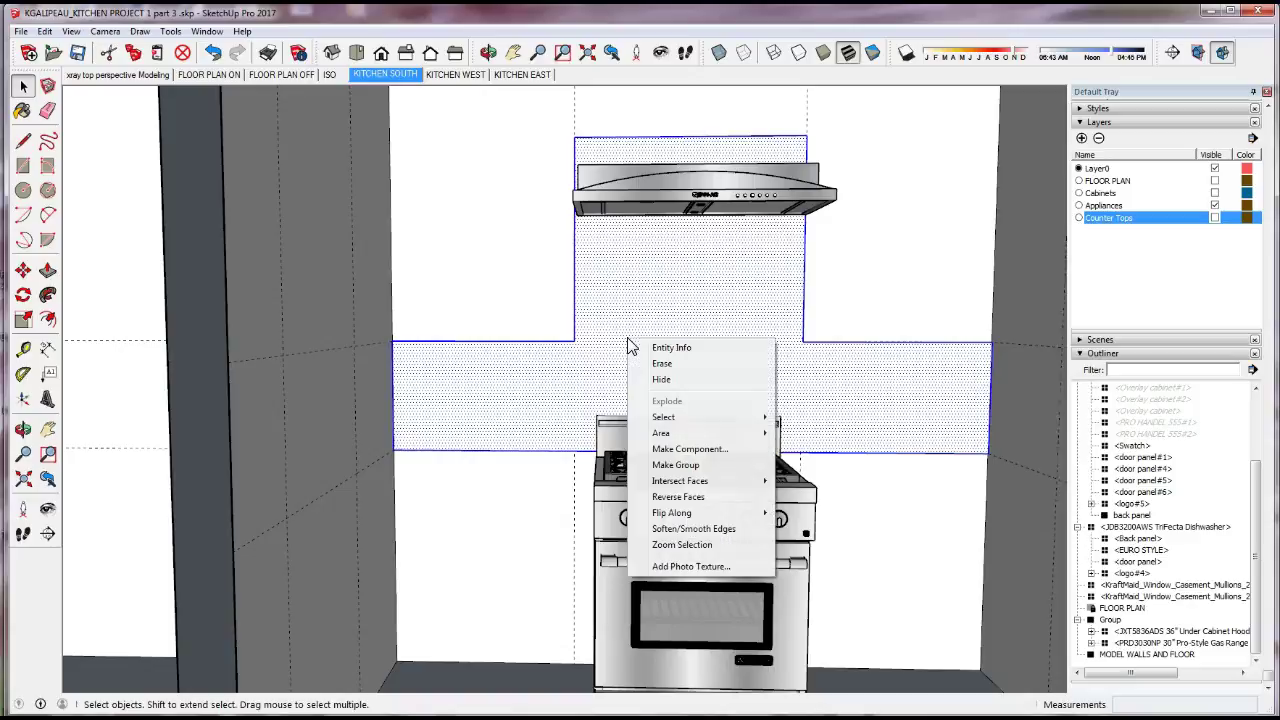
left_click(686, 465)
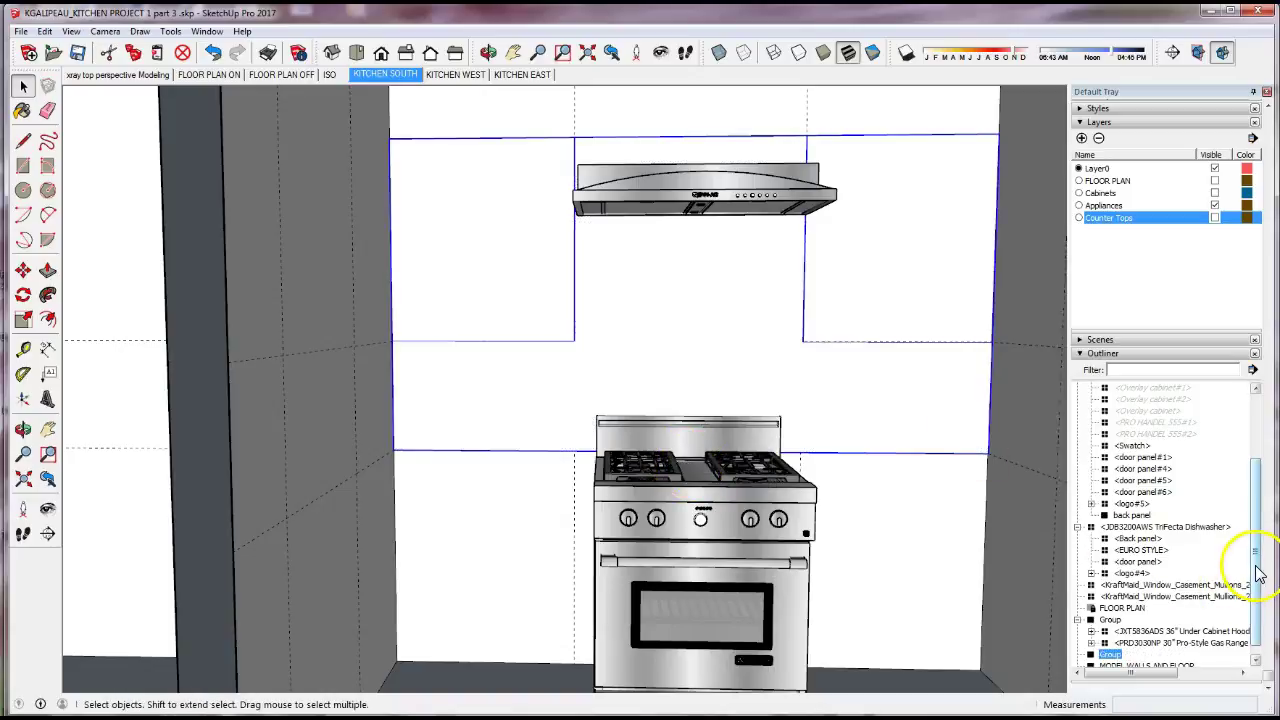
- Rename the new backsplash group in the Outliner as SOUTH BACKSPLASH
scroll(1250, 575, "down", 1)
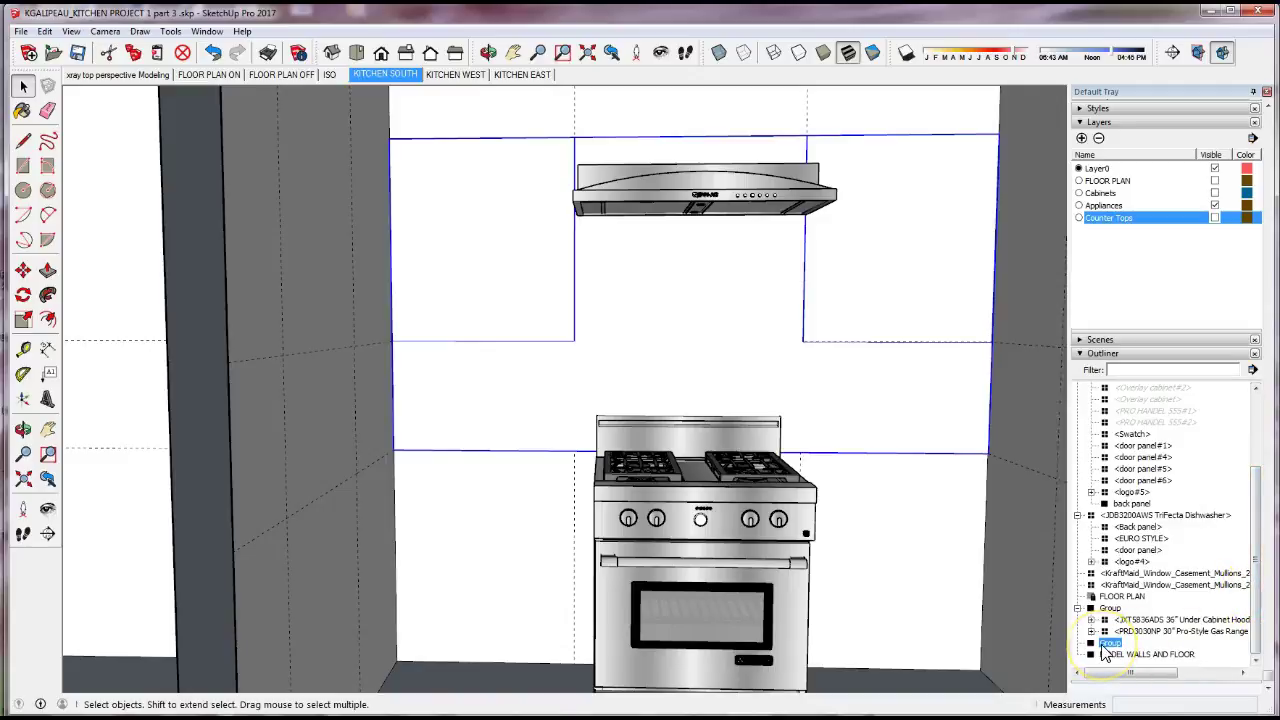
right_click(1105, 647)
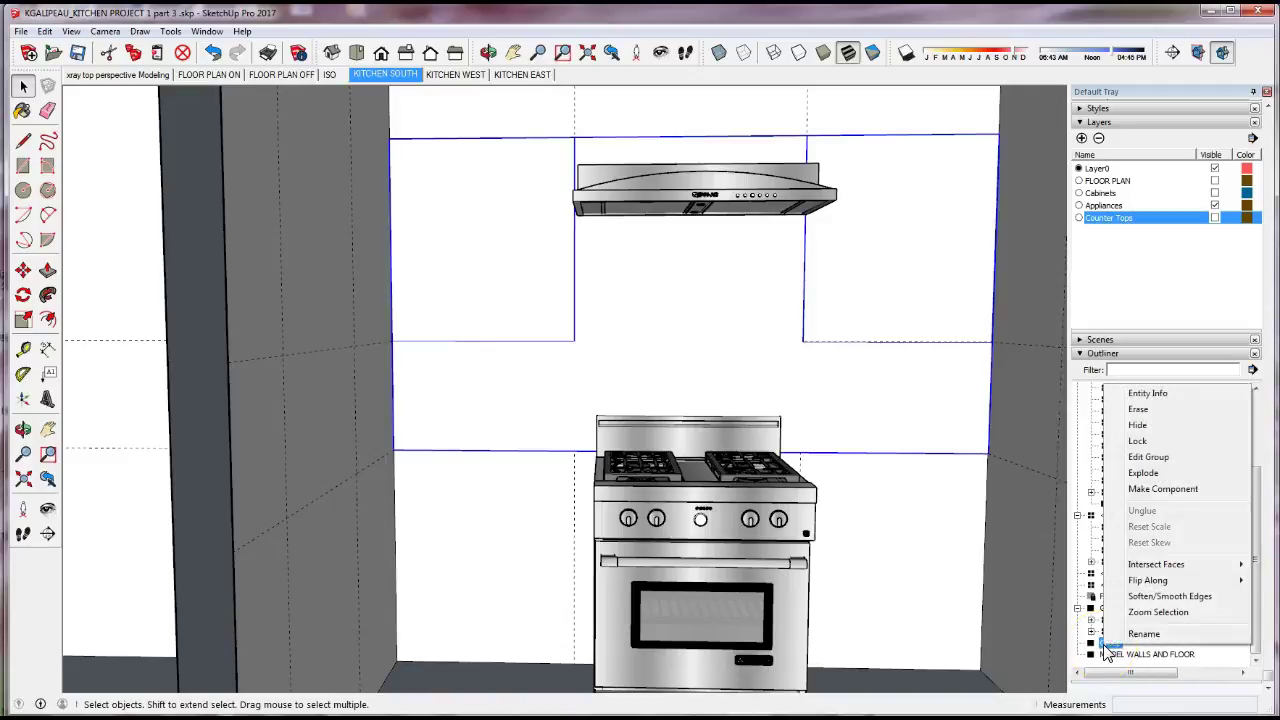
left_click(1140, 634)
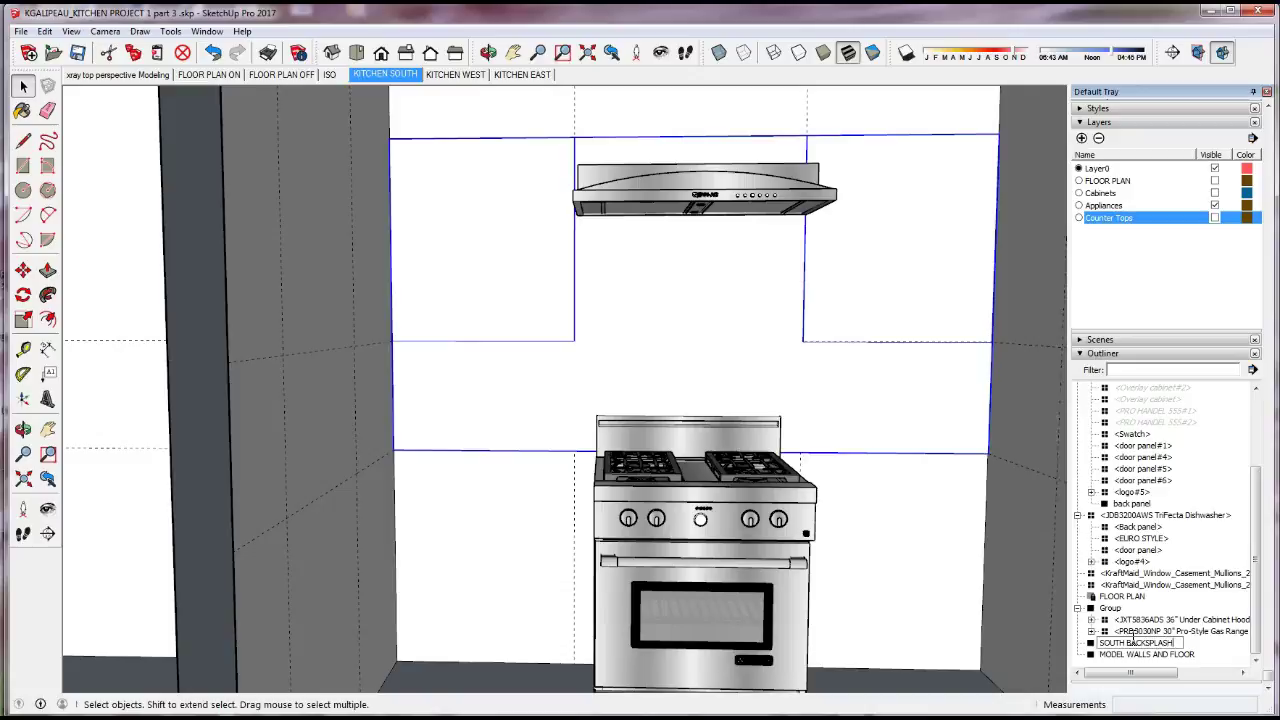
left_click(922, 541)
- Open the SOUTH BACKSPLASH group for editing and paint its front face with Ornate Tile 02 from the Tile materials
left_click(645, 345)
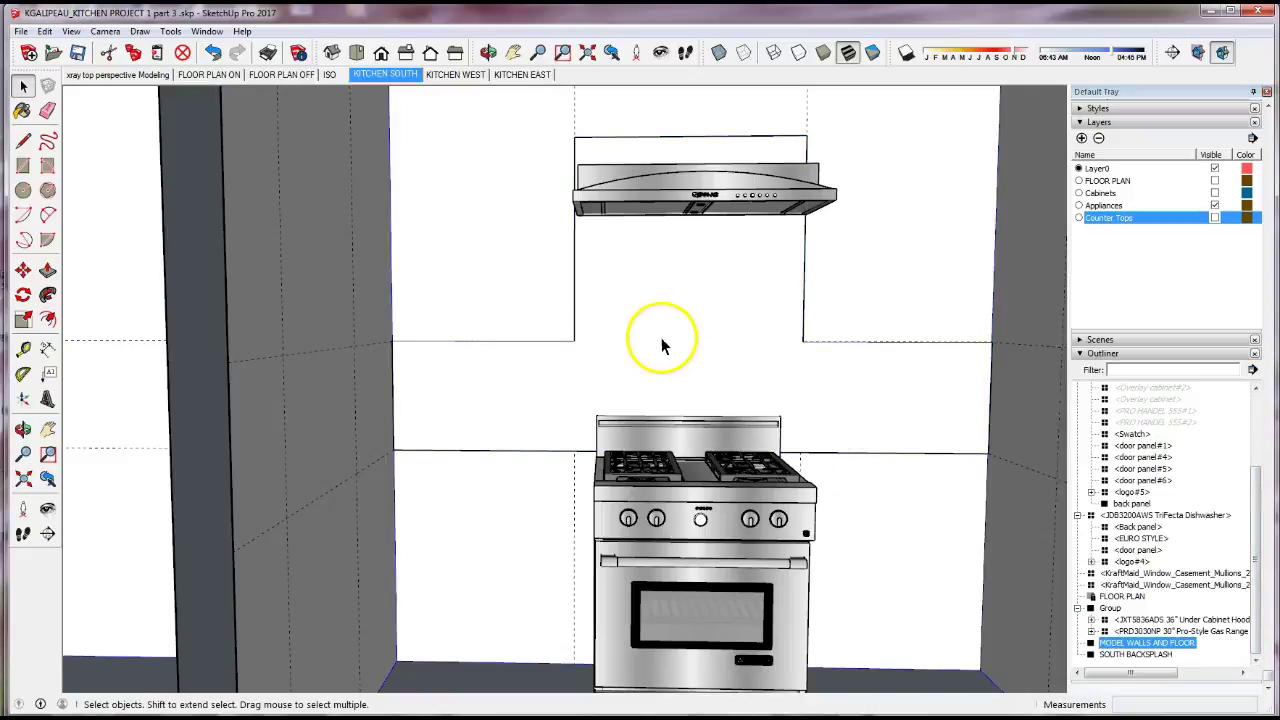
scroll(663, 345, "down", 1)
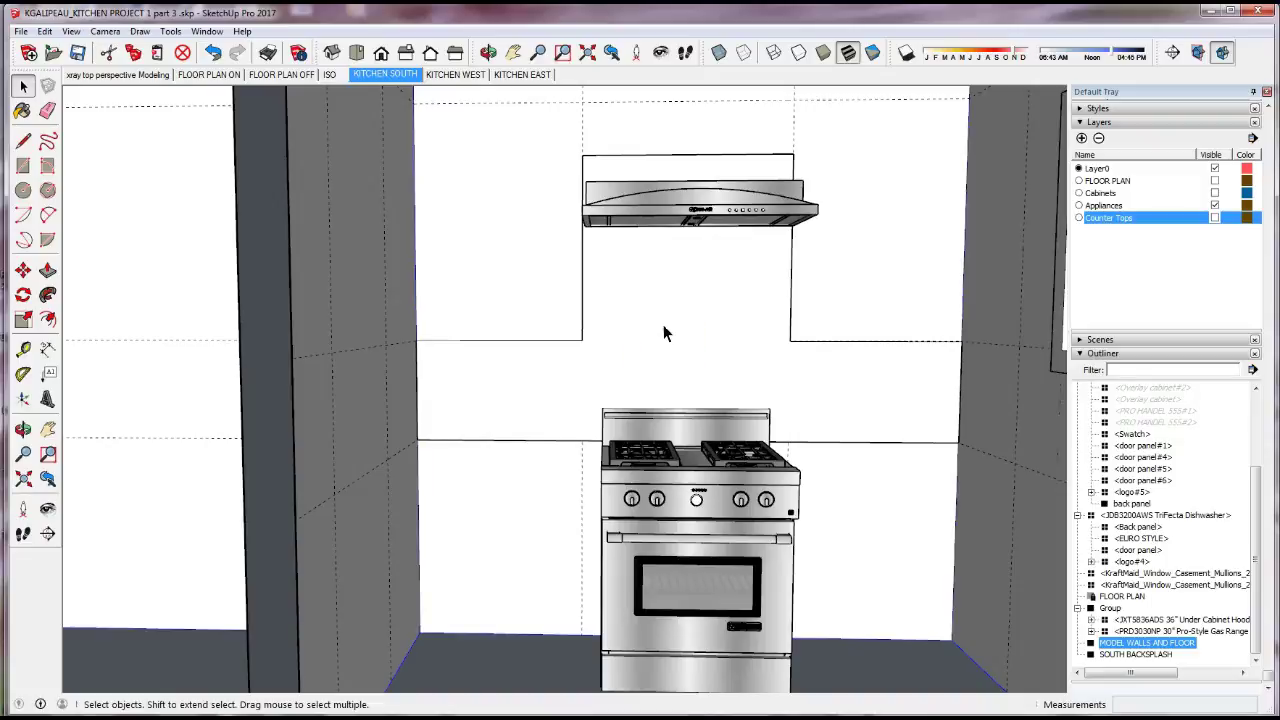
left_click(665, 333)
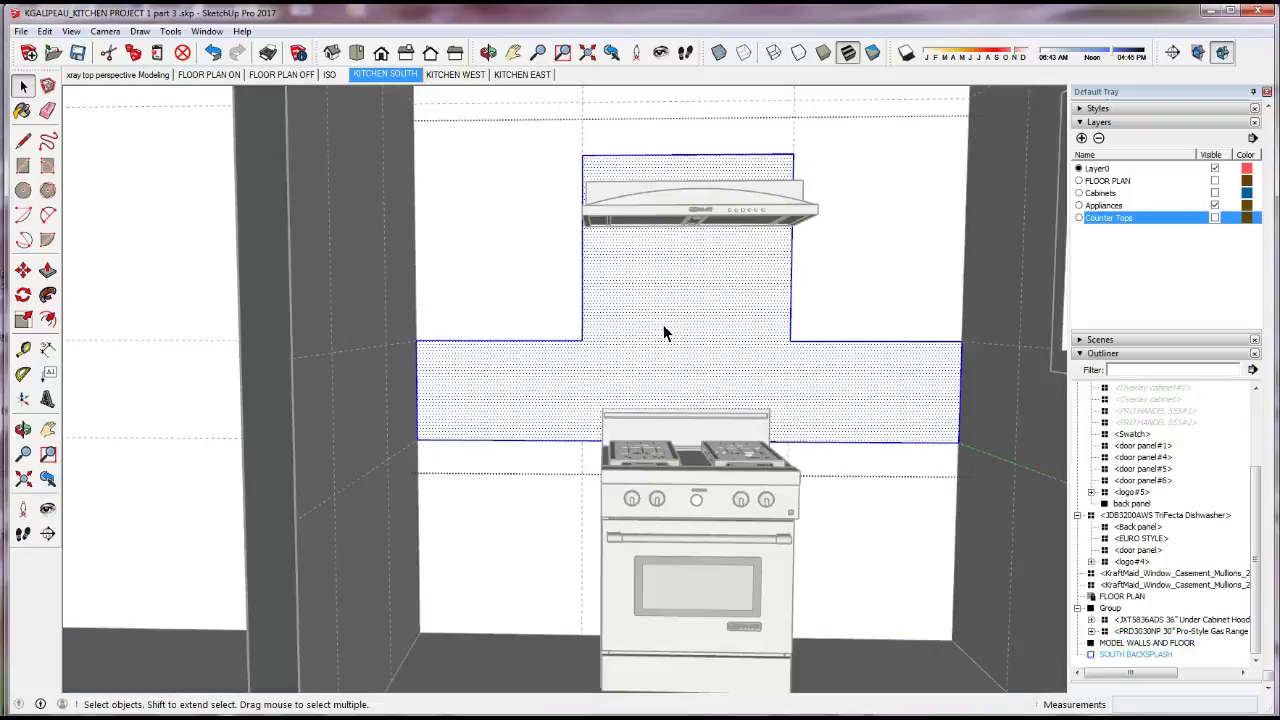
left_click(23, 112)
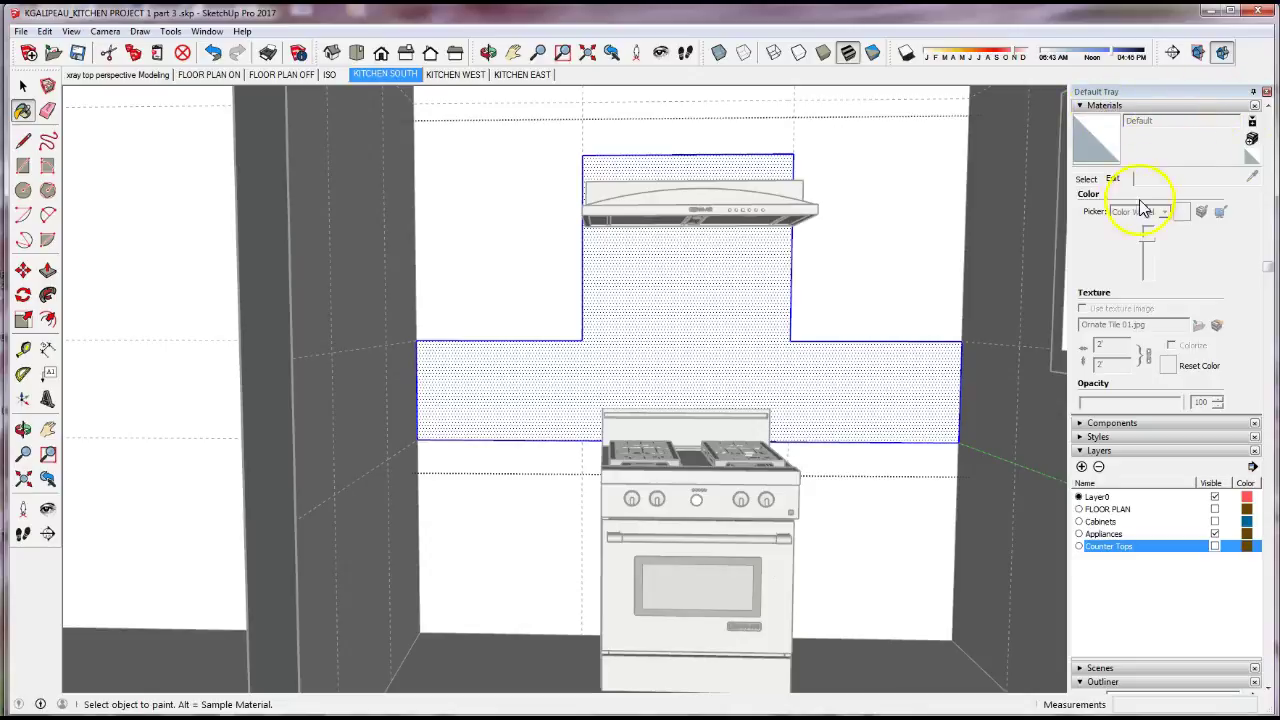
left_click(1090, 181)
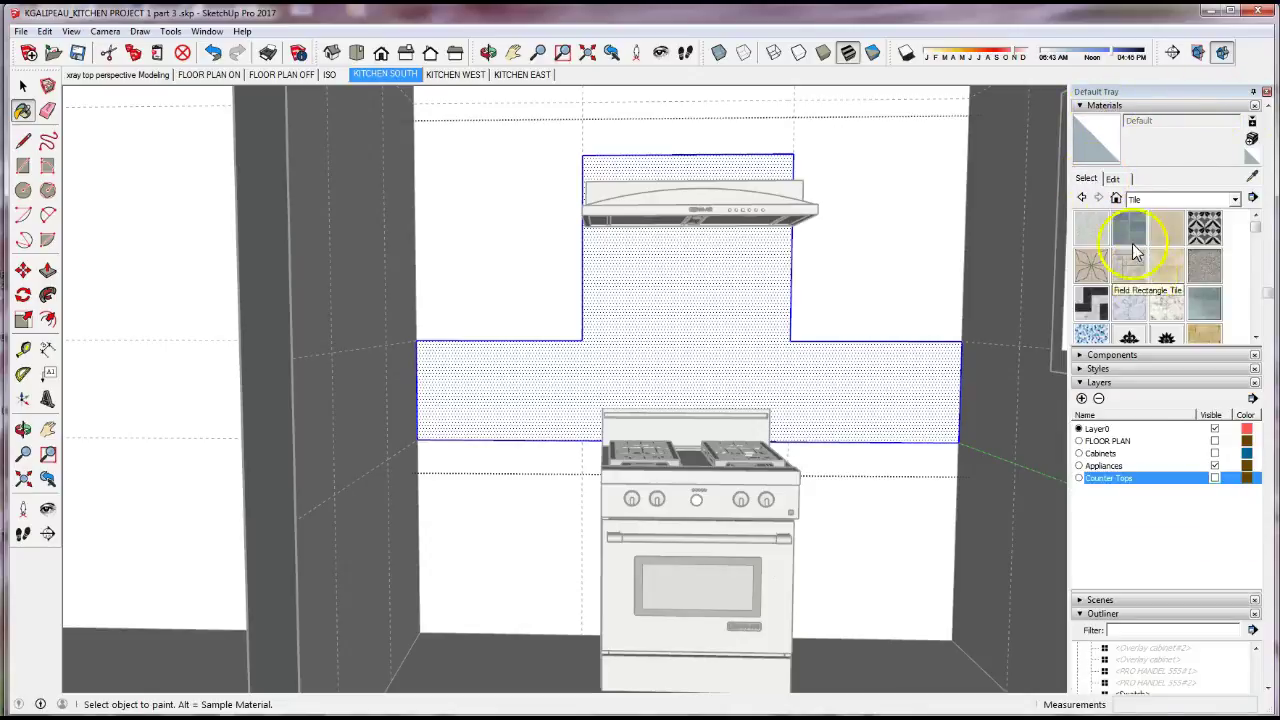
left_click(1236, 200)
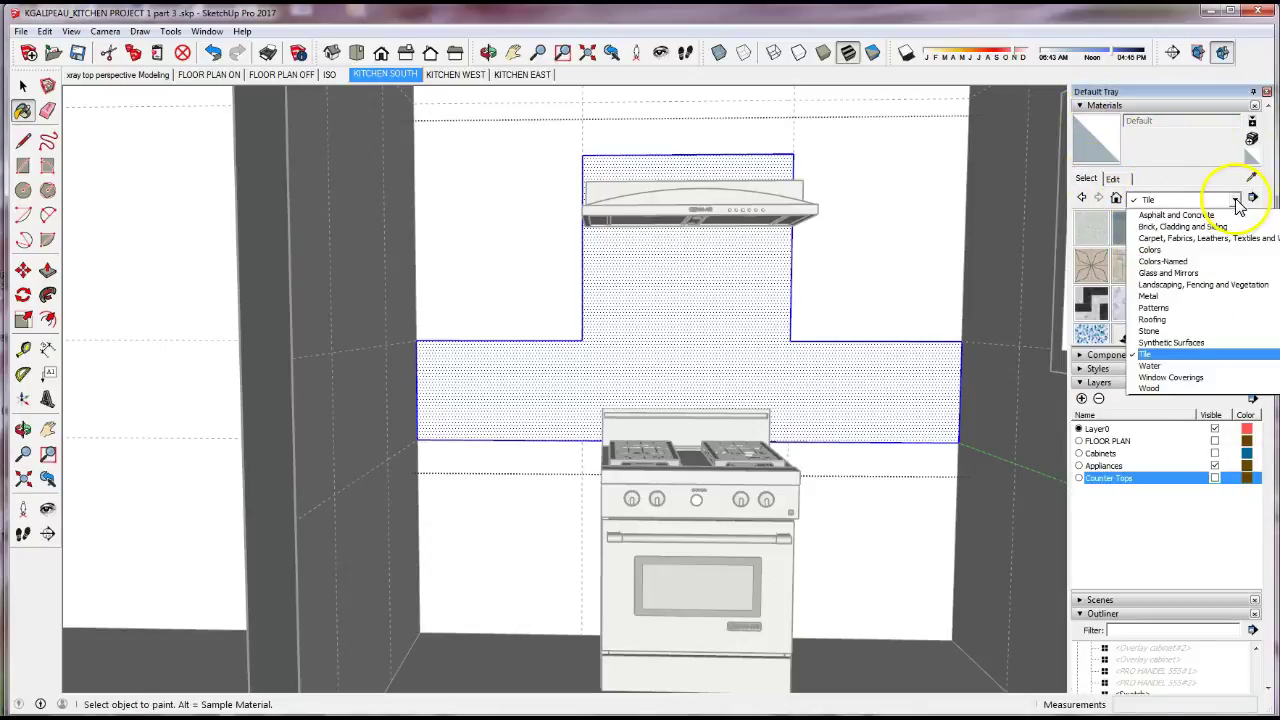
left_click(1150, 354)
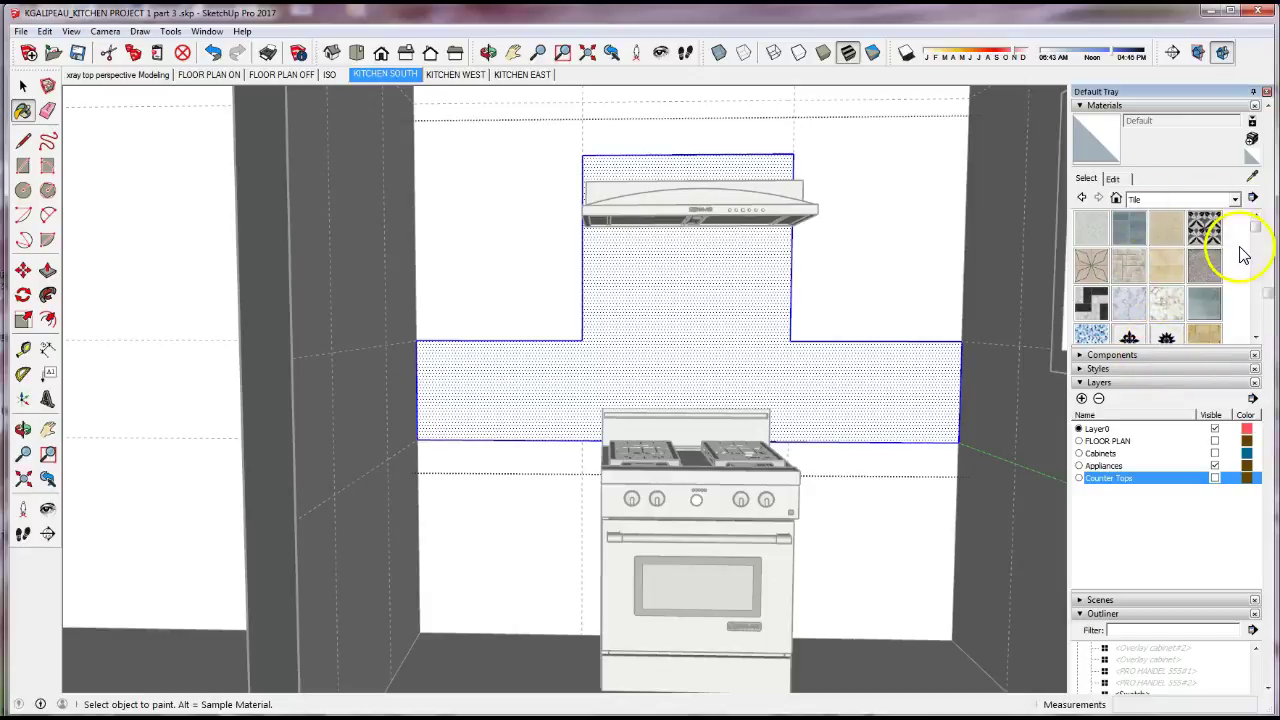
left_click(1256, 337)
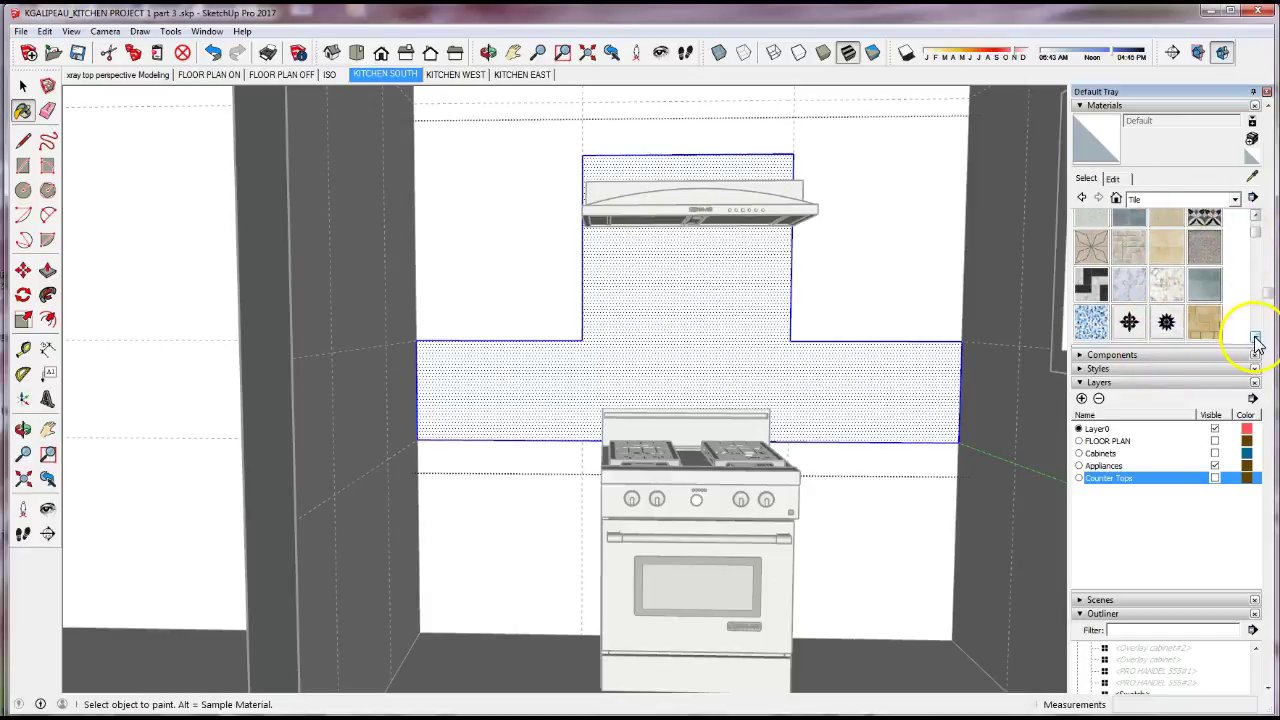
left_click(1166, 306)
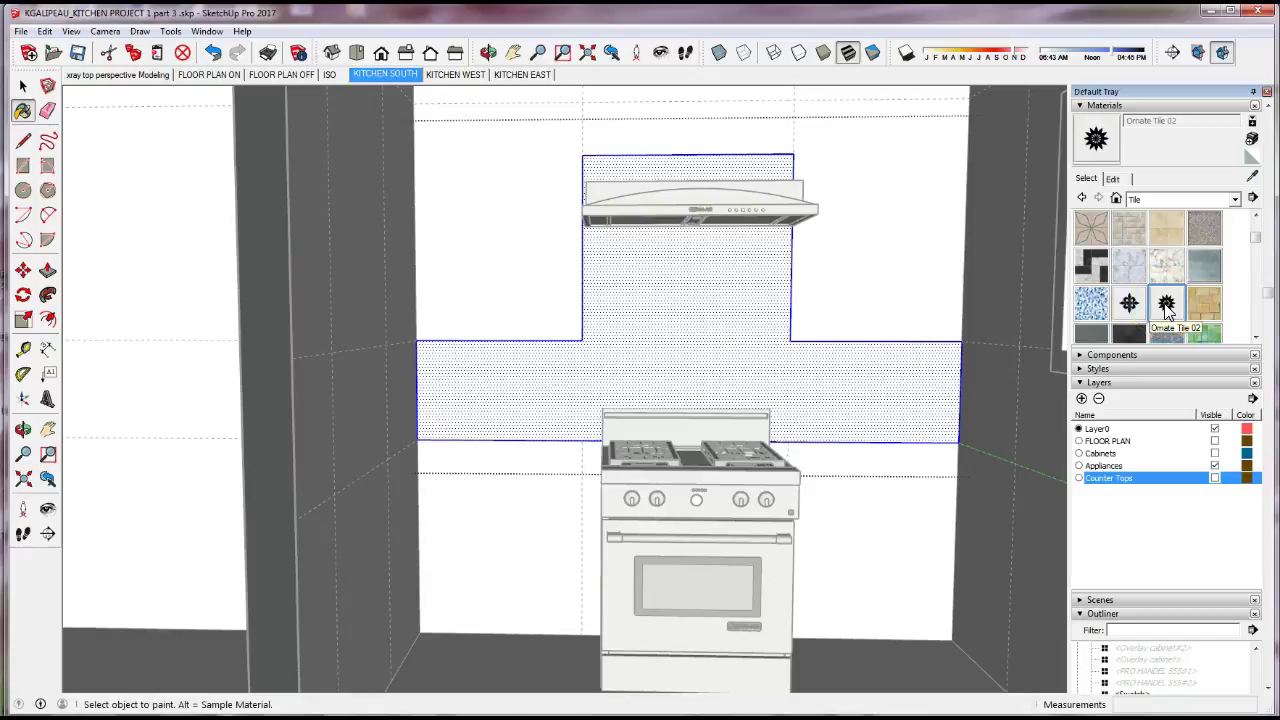
left_click(748, 304)
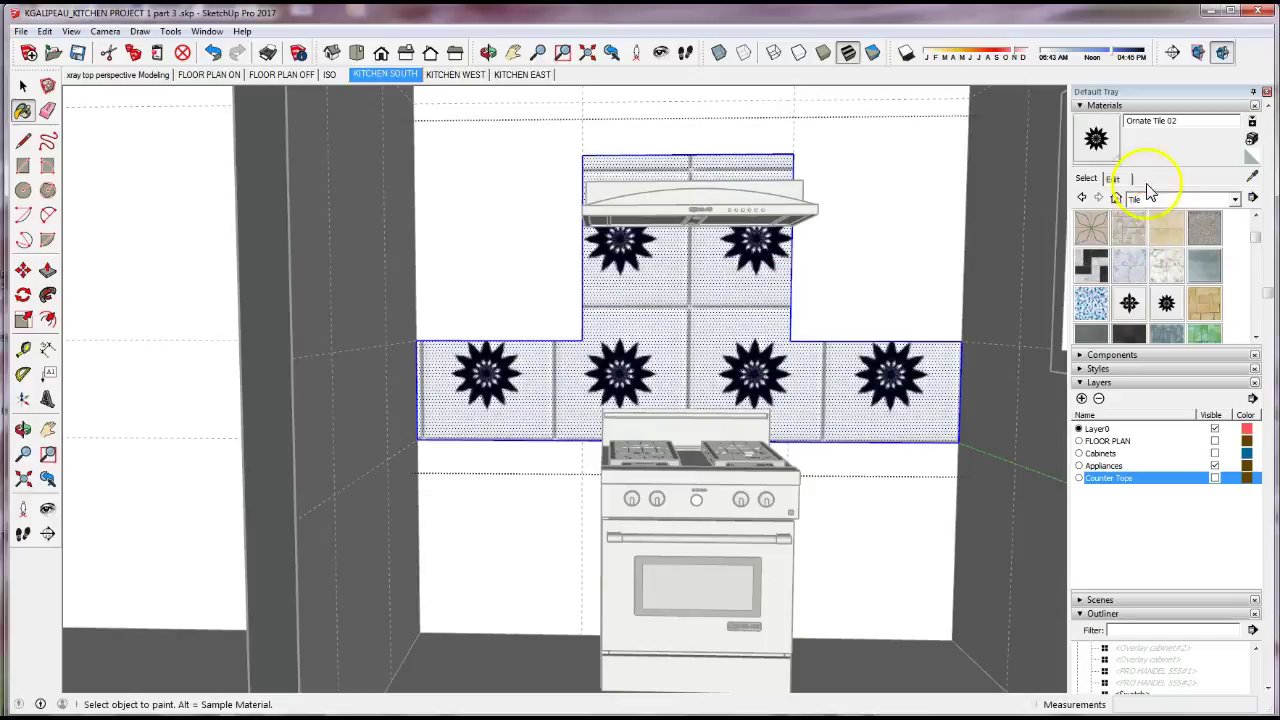
- Set the Ornate Tile 02 texture size to 6" wide by 6" high and close the backsplash group
left_click(1113, 179)
left_click(1114, 346)
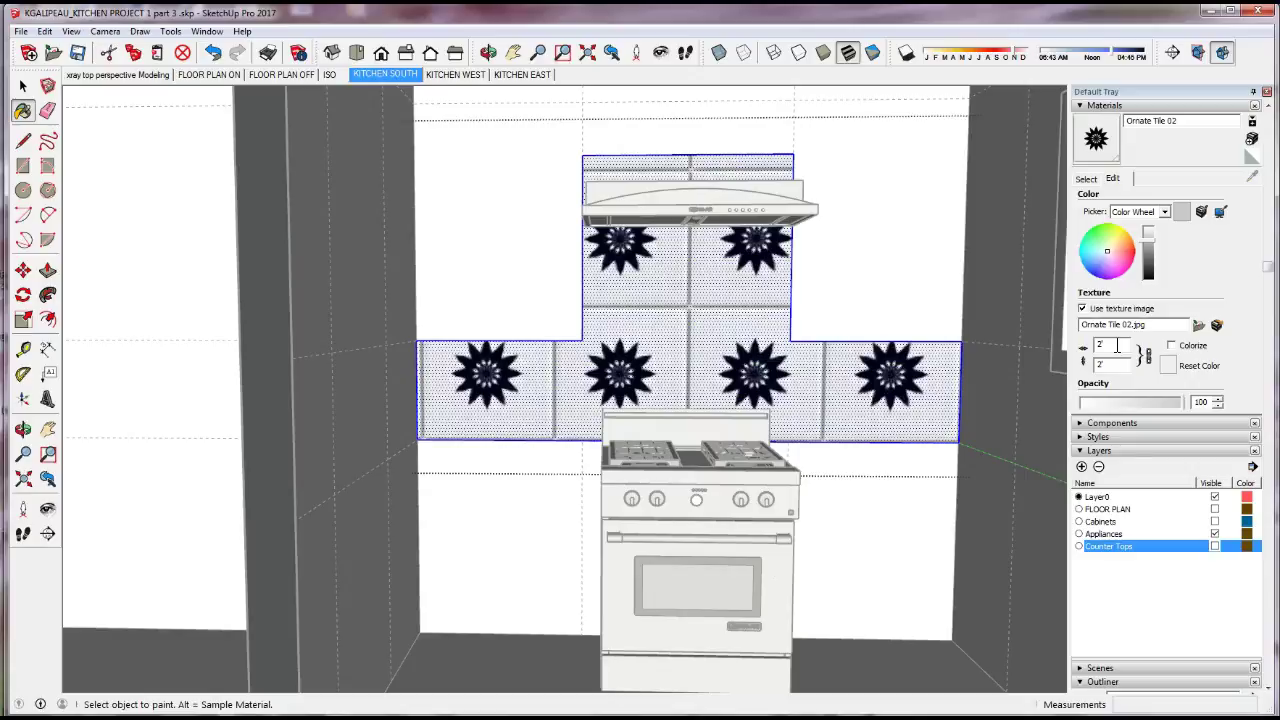
left_click(1084, 347)
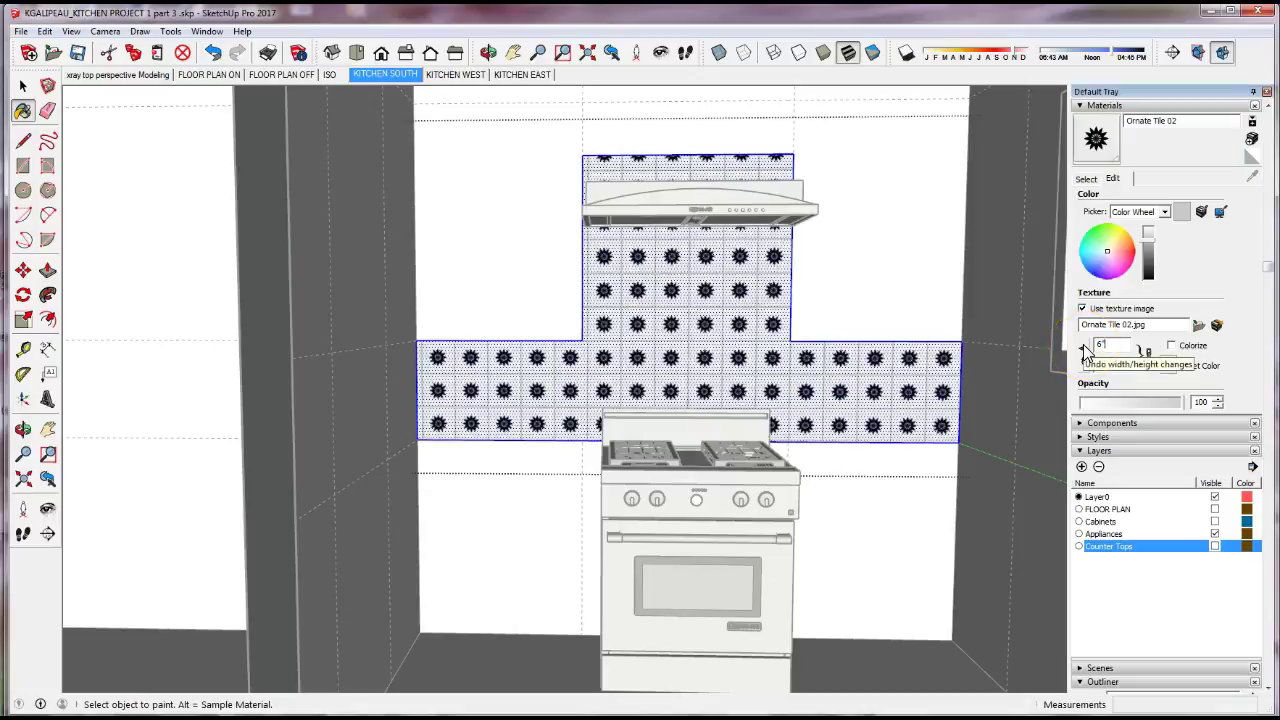
left_click(1116, 366)
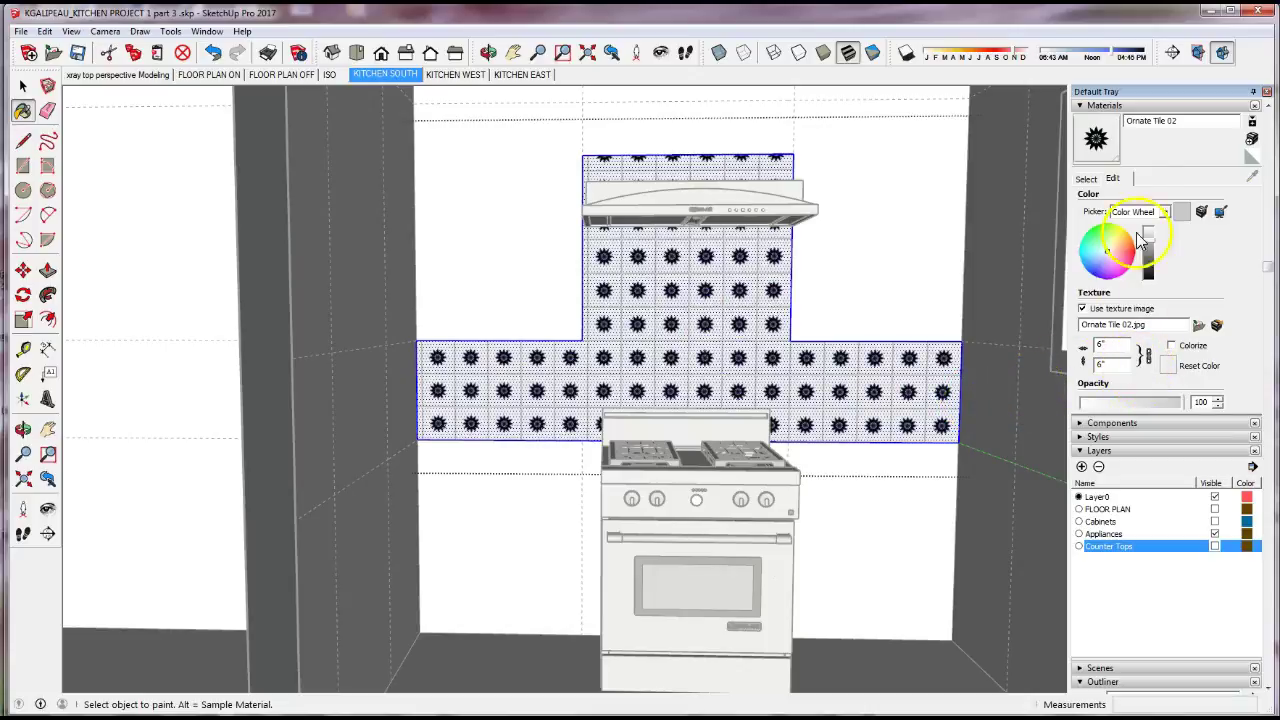
left_click(1086, 178)
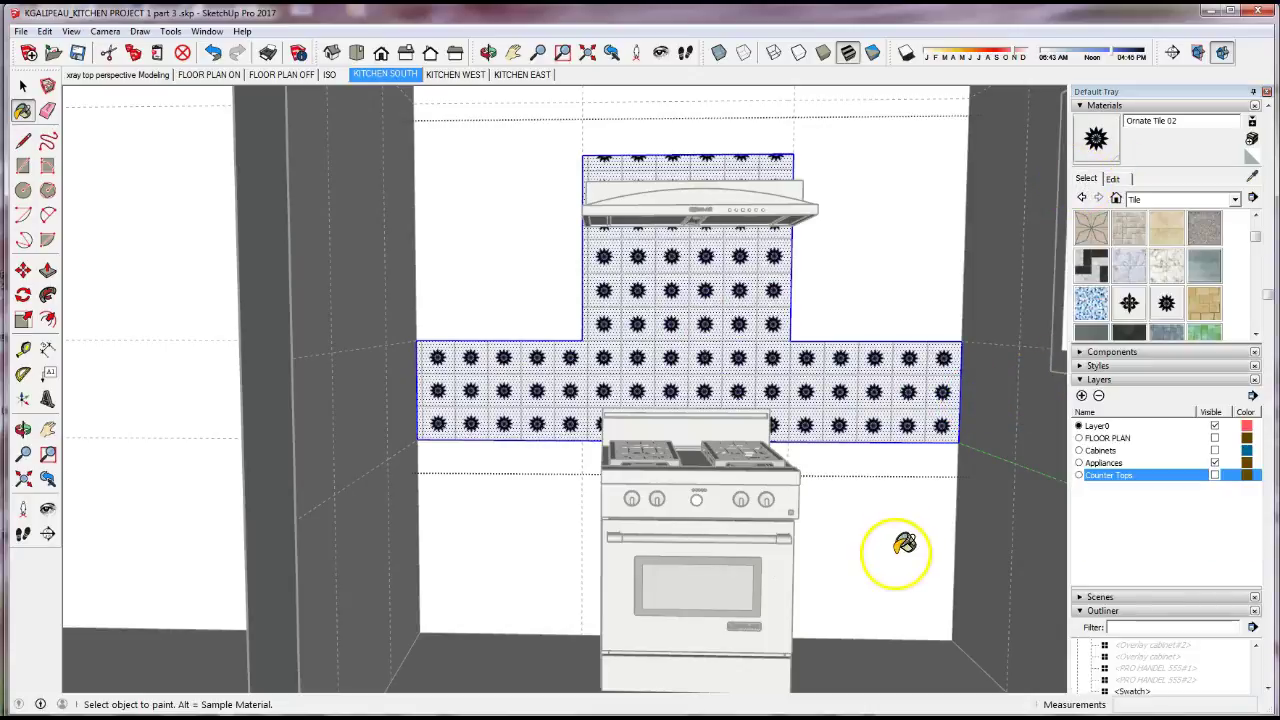
left_click(23, 86)
left_click(883, 575)
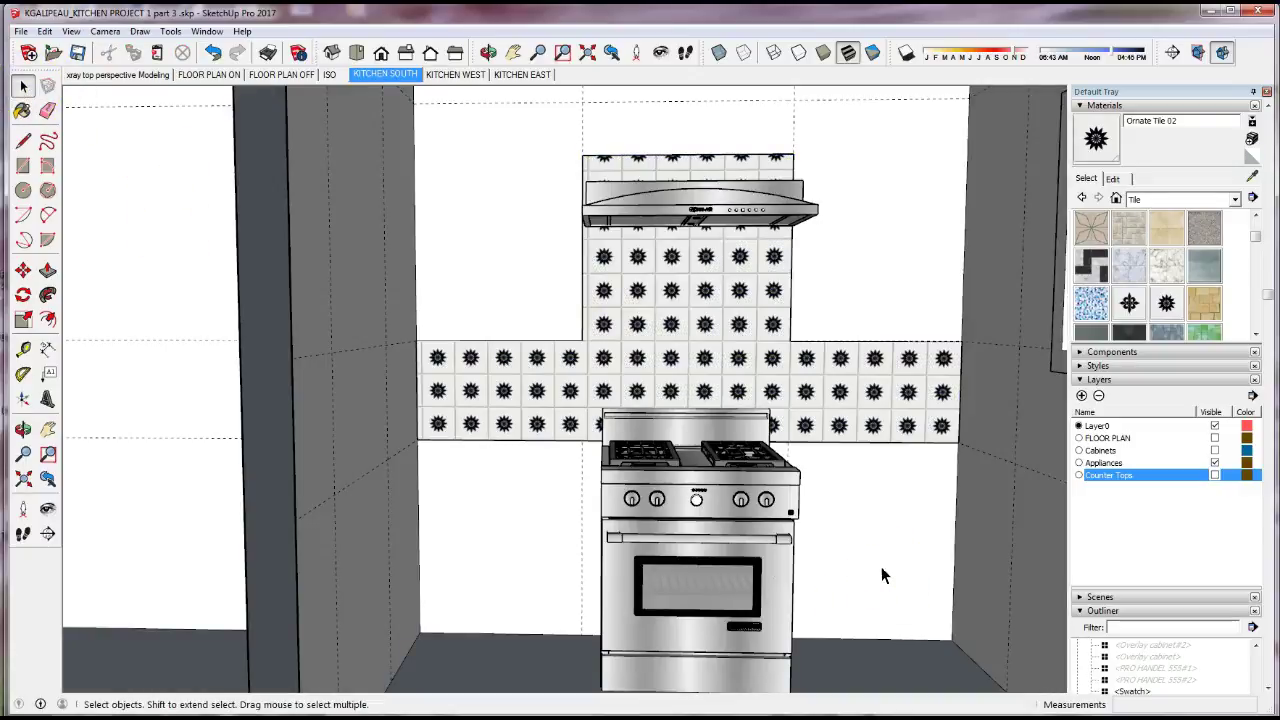
- Show the Cabinets and Counter Tops layers around the tiled backsplash
left_click(1079, 450)
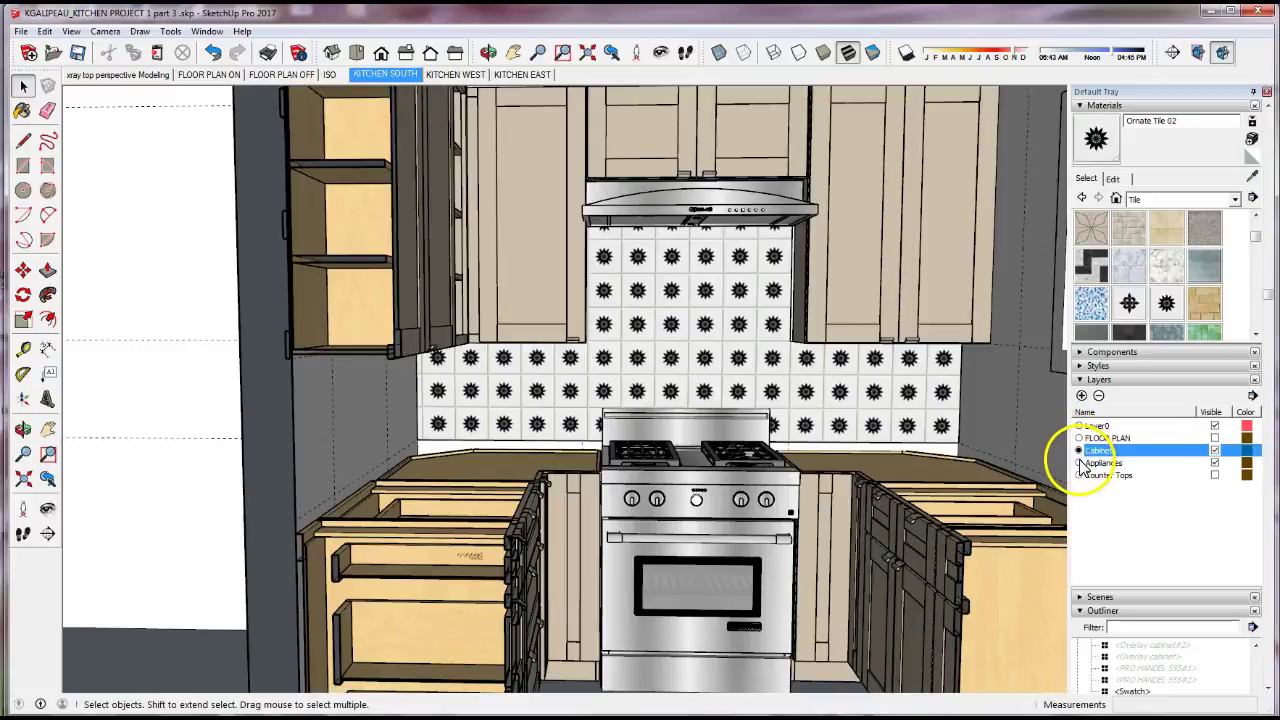
left_click(1079, 475)
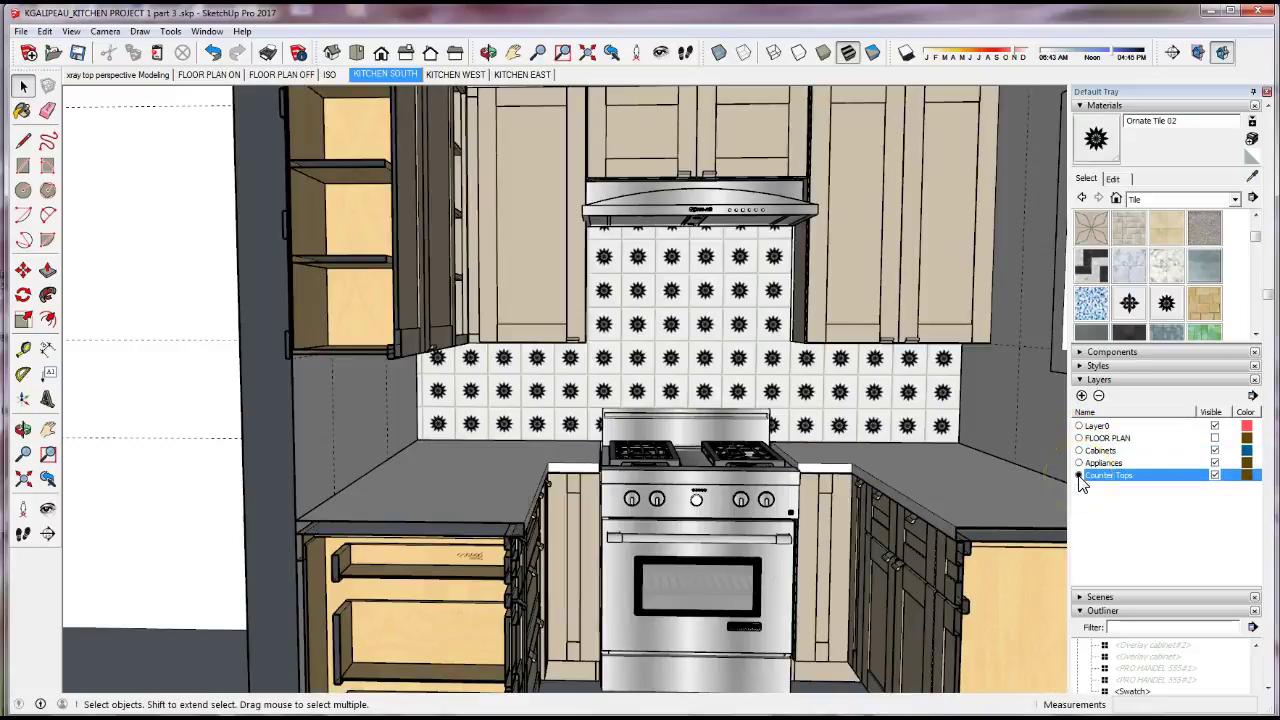
scroll(750, 420, "down", 3)
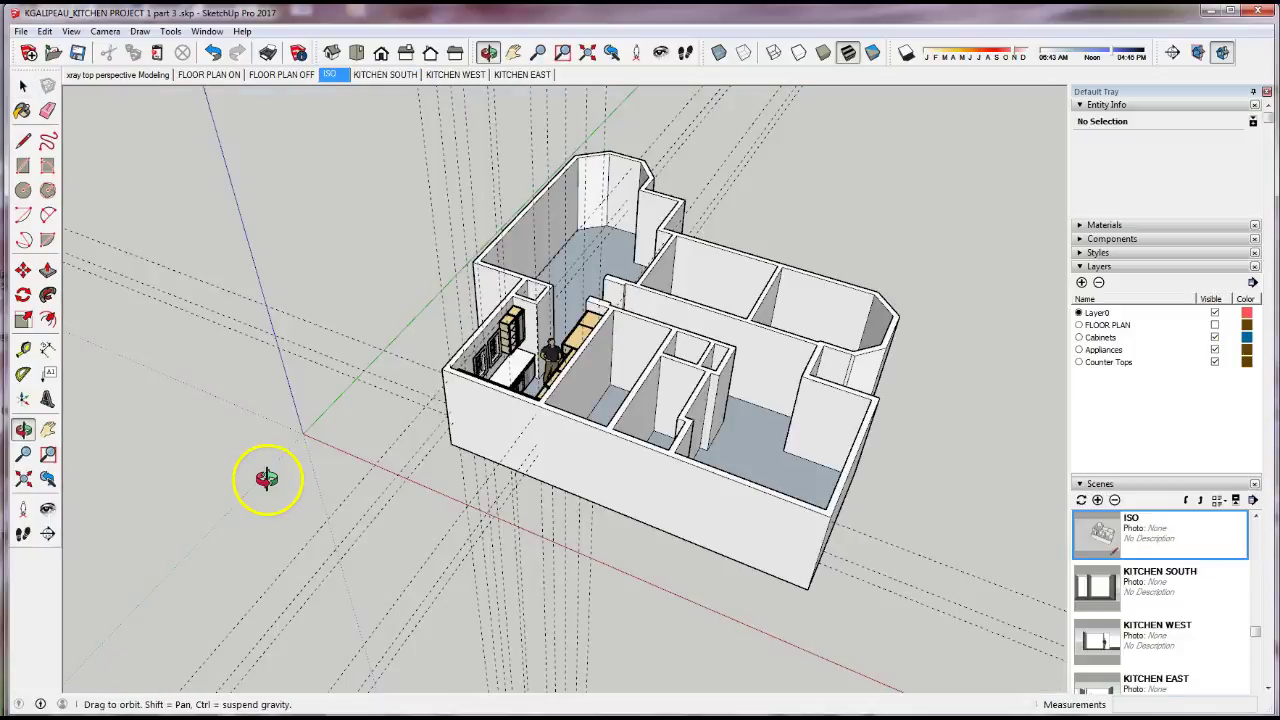
- Switch to the KITCHEN WEST scene and hide the Counter Tops and Cabinets layers to expose the west wall
left_click(472, 78)
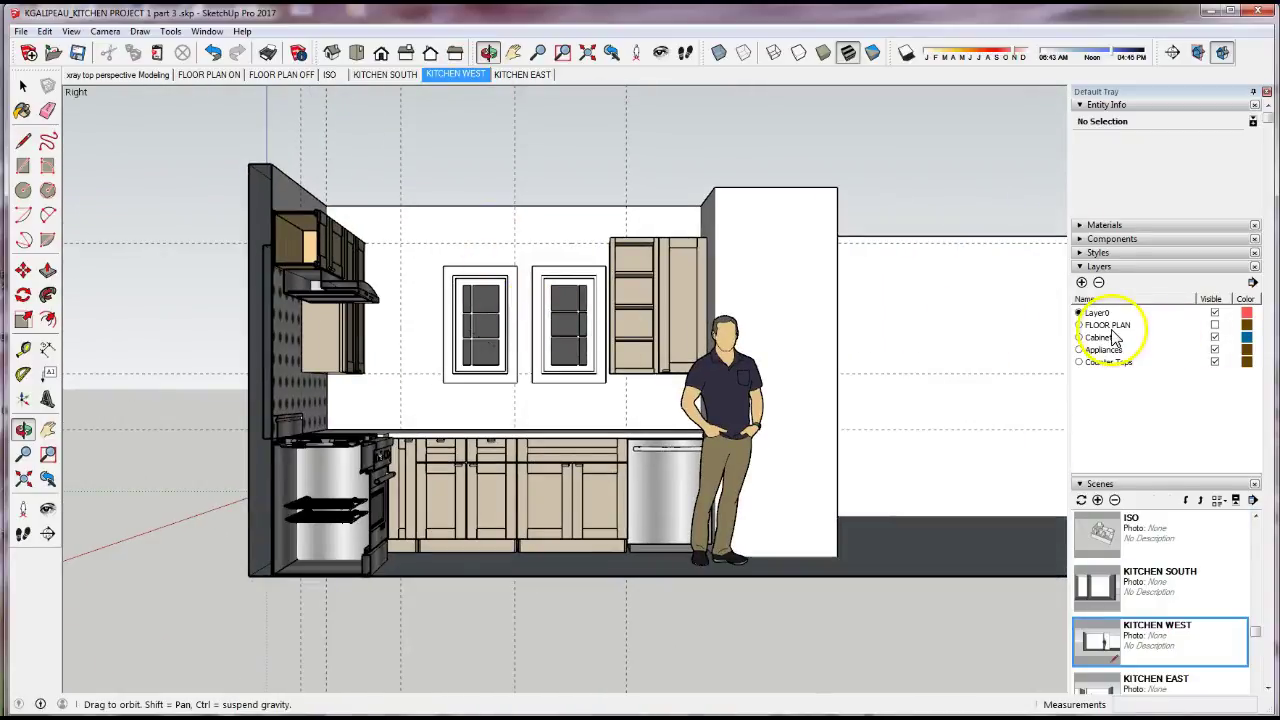
left_click(1215, 362)
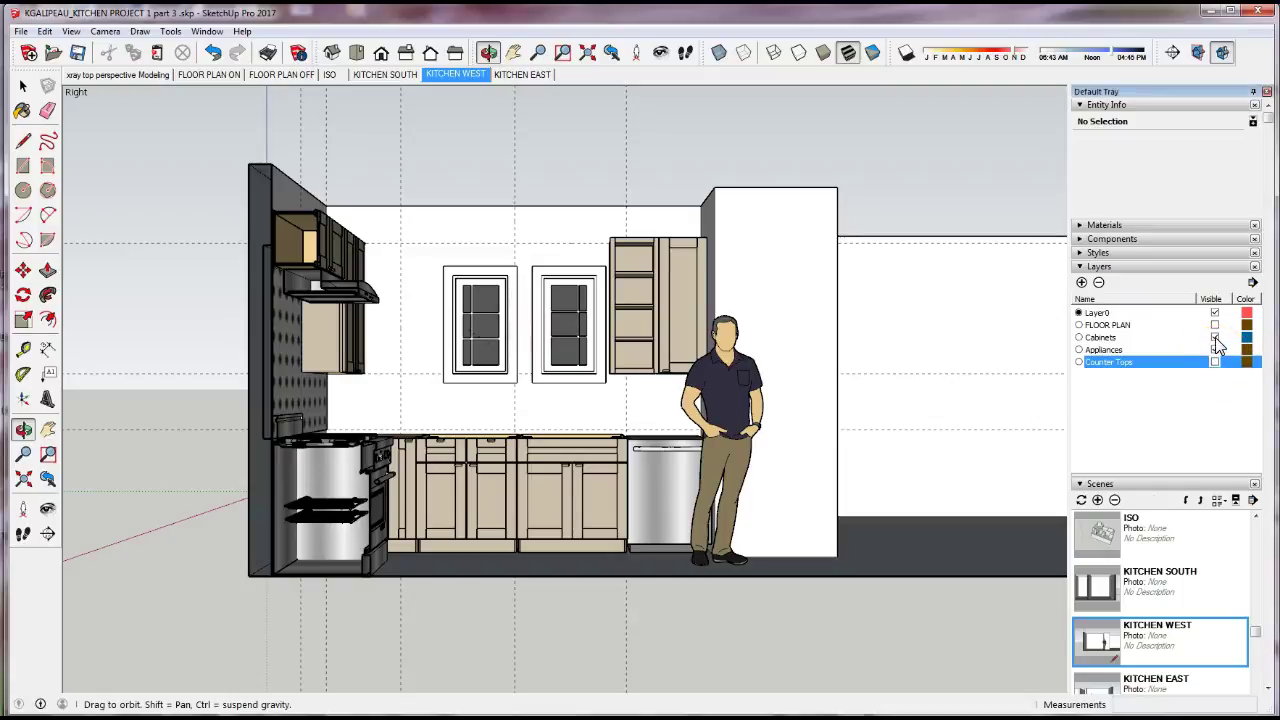
left_click(1215, 337)
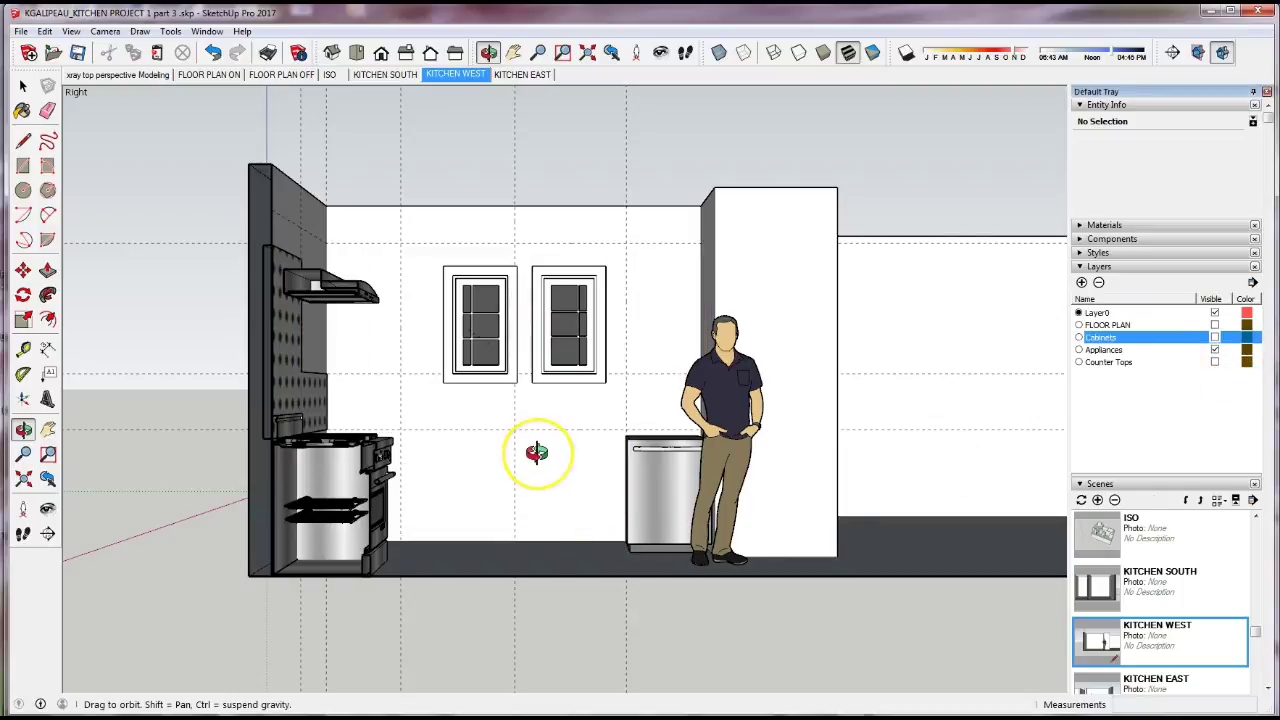
left_click(44, 437)
left_click_drag(514, 451, 531, 449)
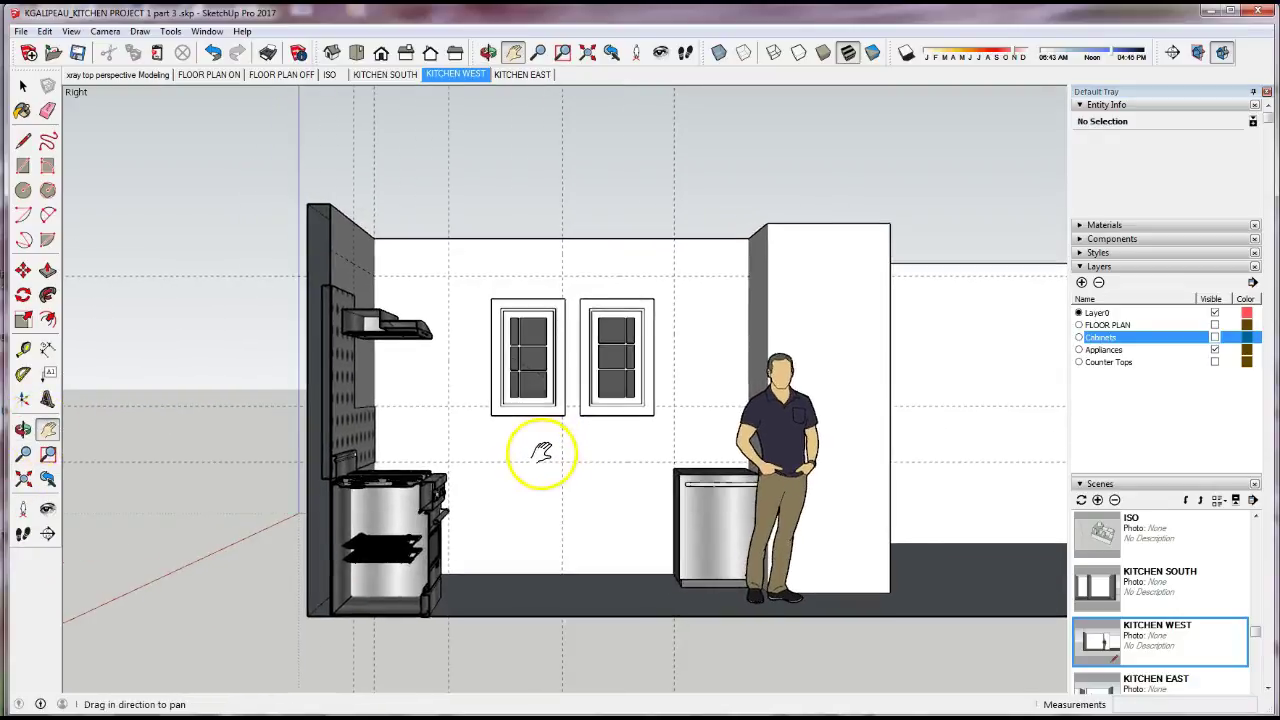
scroll(583, 455, "up", 2)
scroll(583, 455, "up", 4)
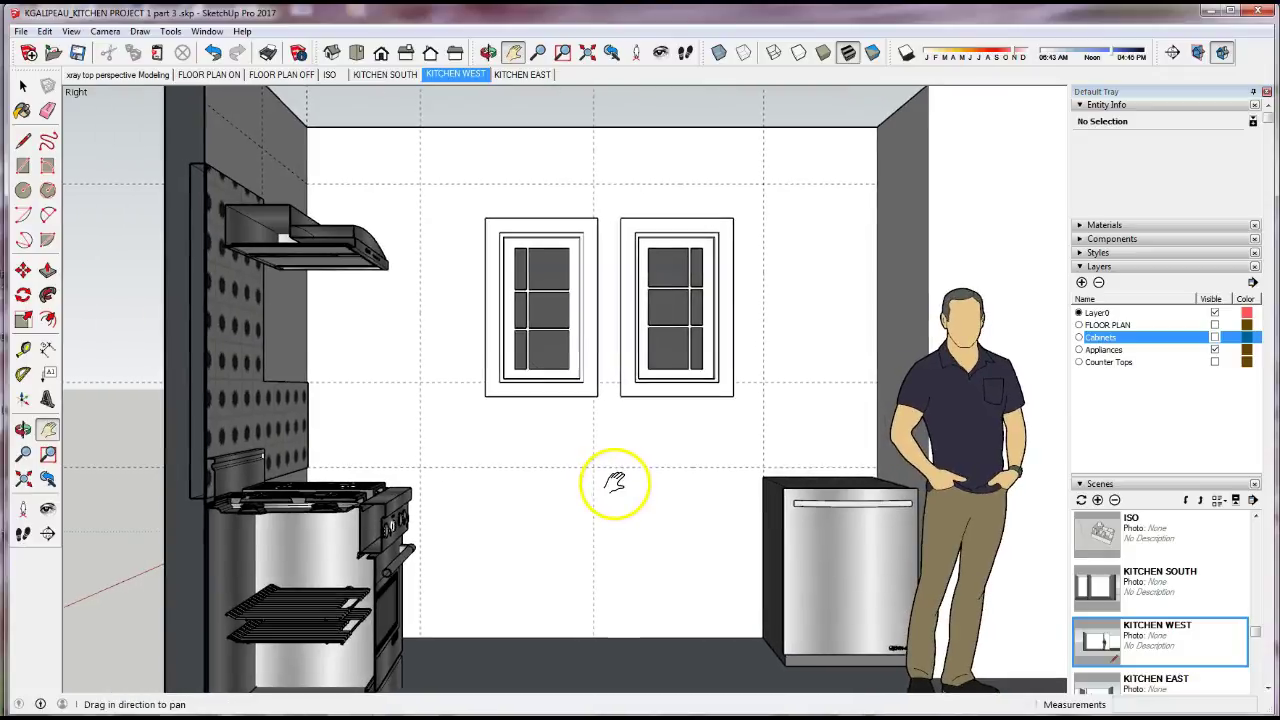
left_click(105, 31)
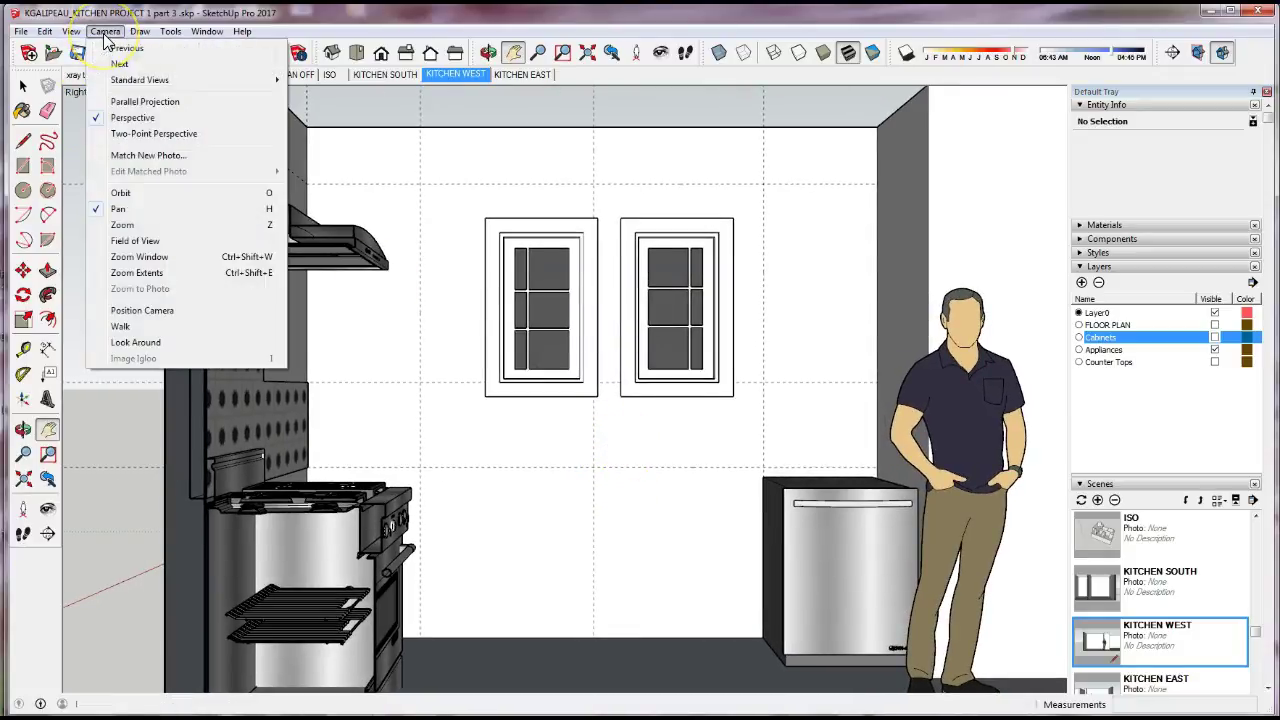
left_click(133, 118)
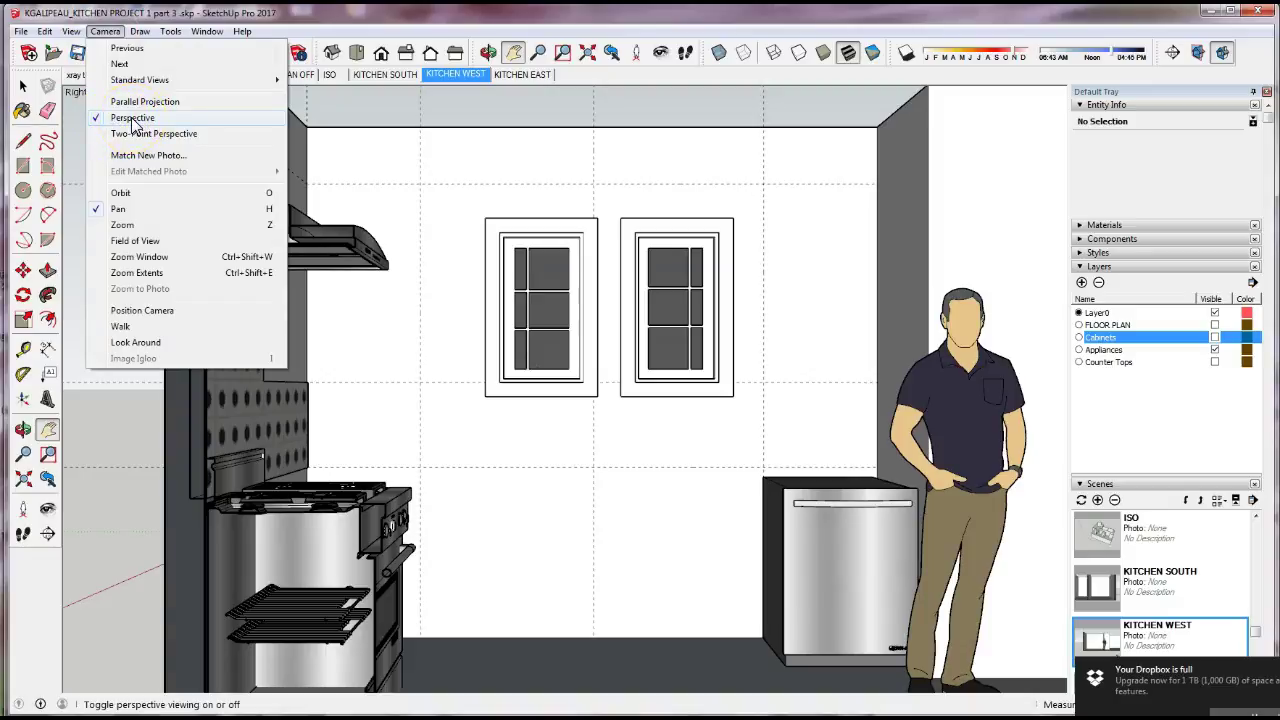
left_click(123, 508)
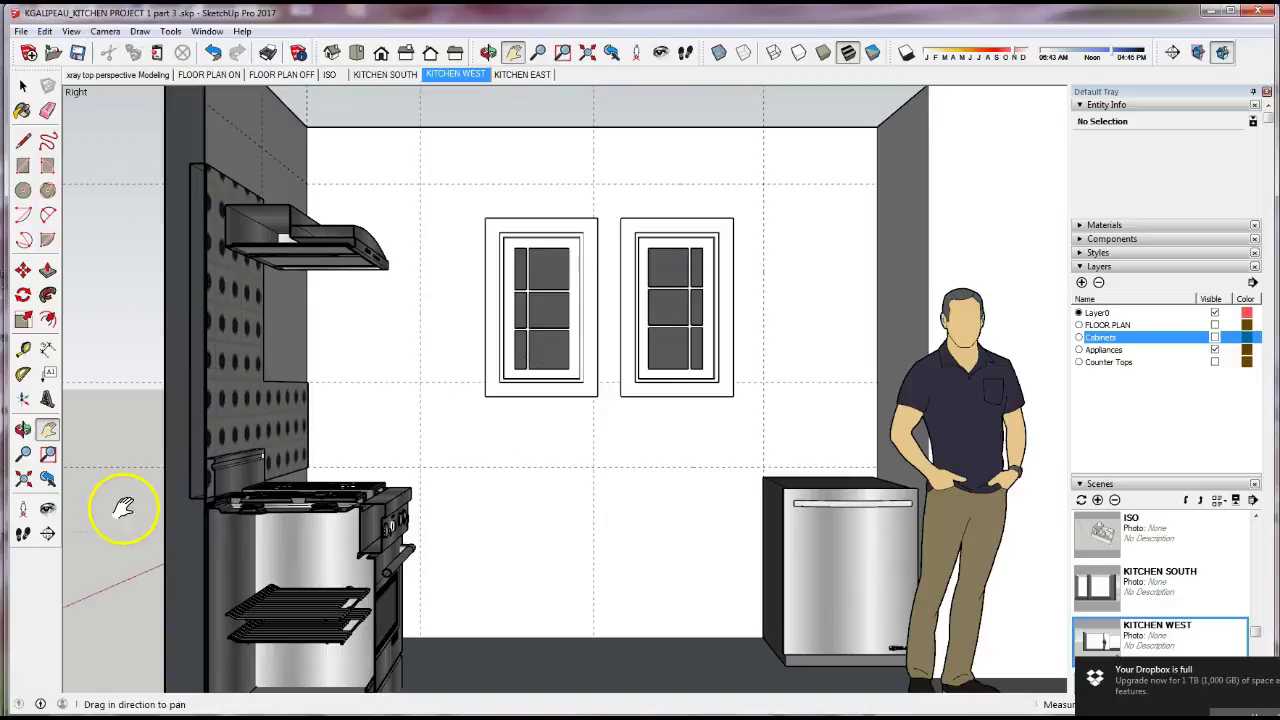
left_click(24, 145)
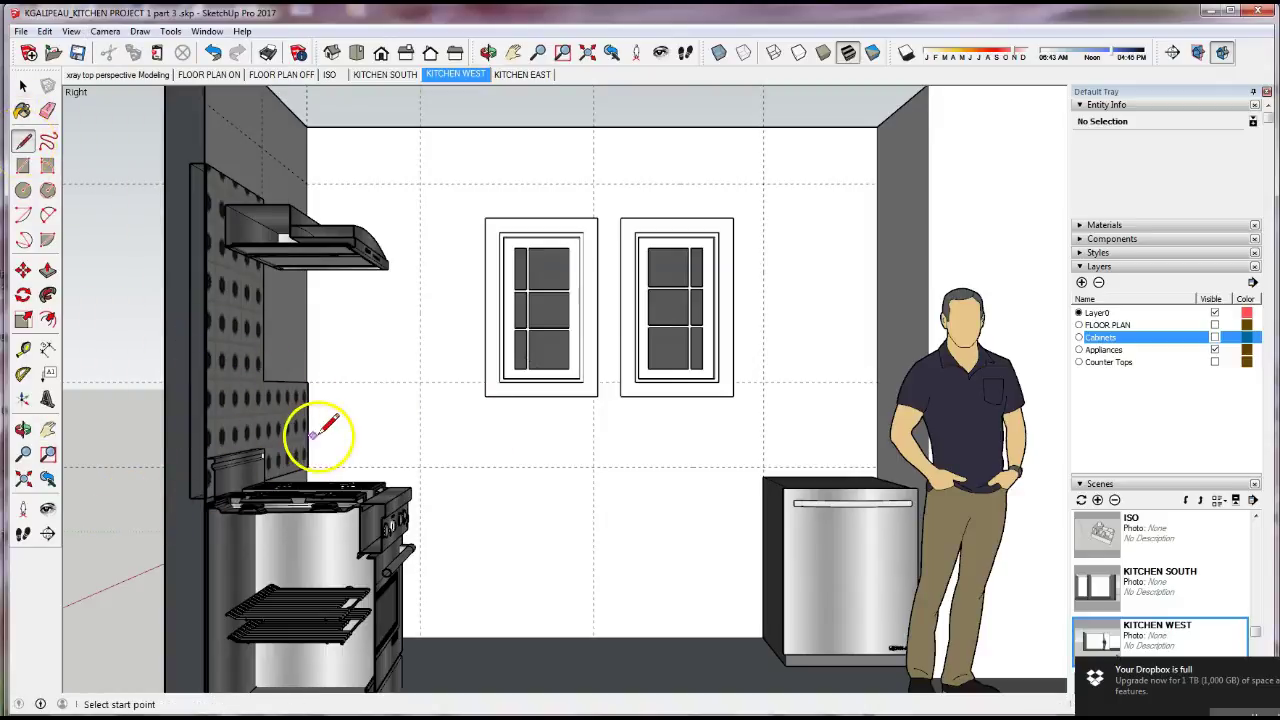
scroll(326, 430, "up", 2)
scroll(318, 435, "up", 1)
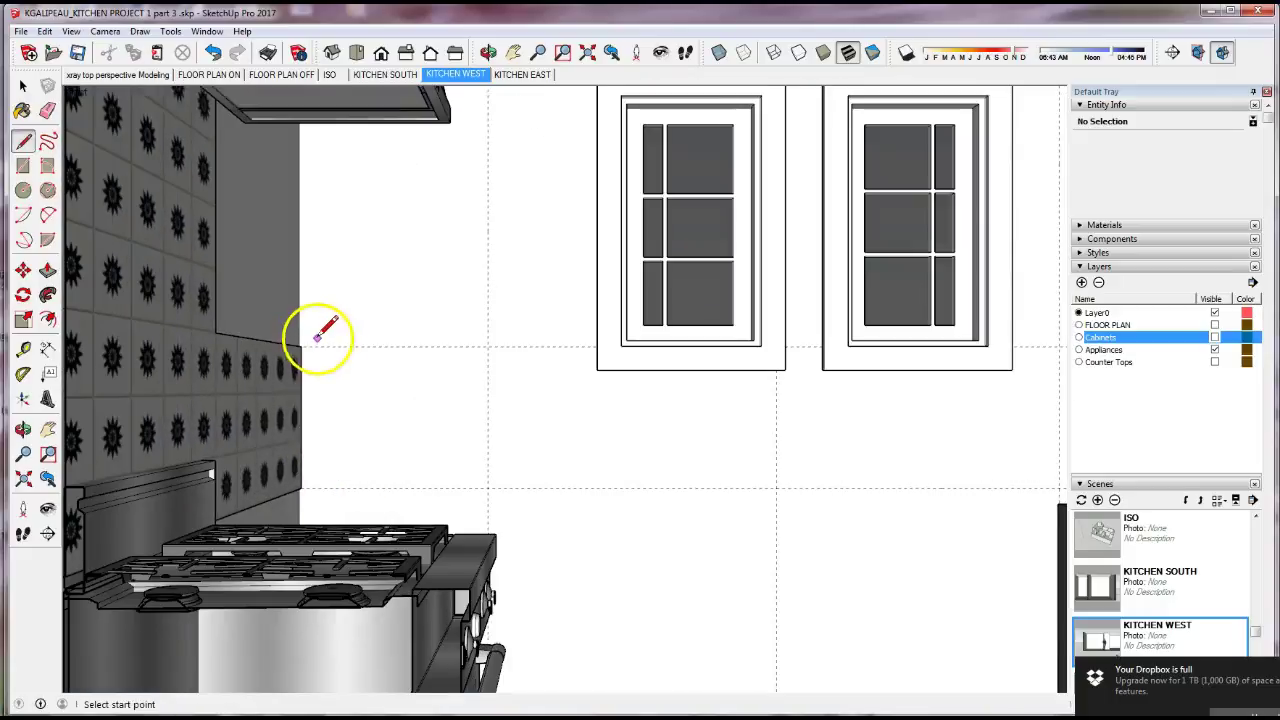
scroll(300, 347, "up", 2)
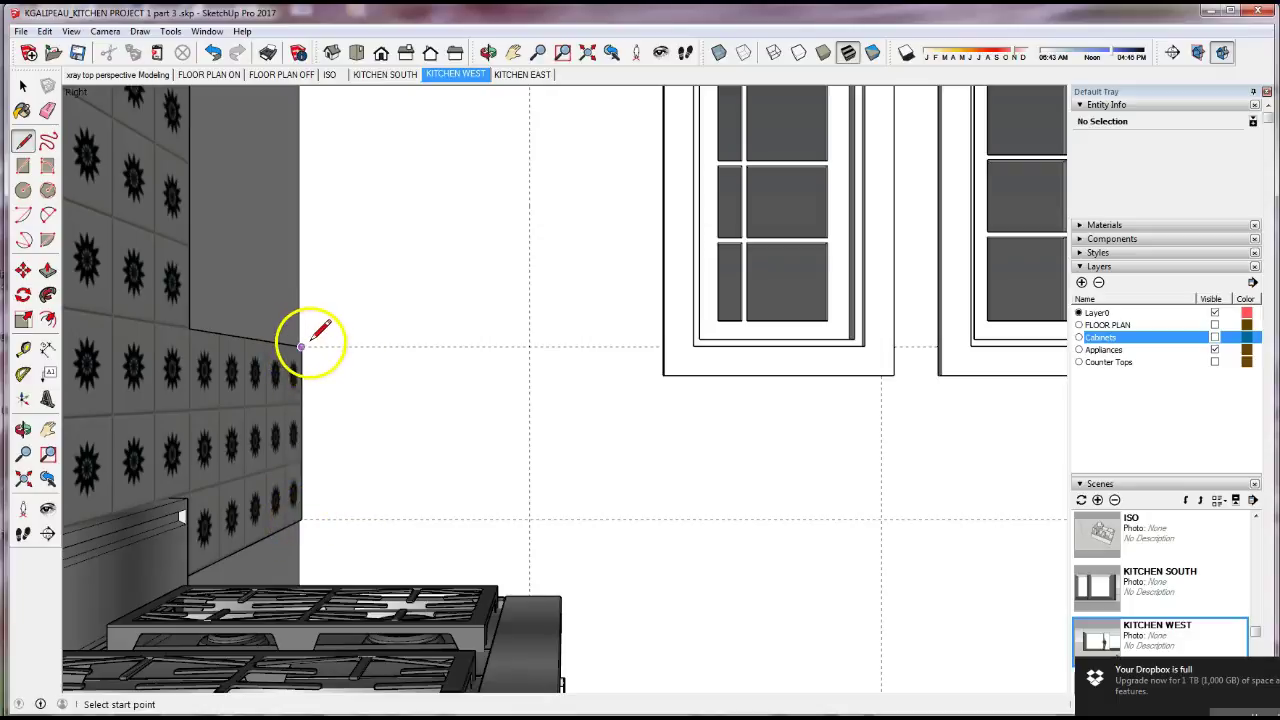
scroll(301, 347, "down", 5)
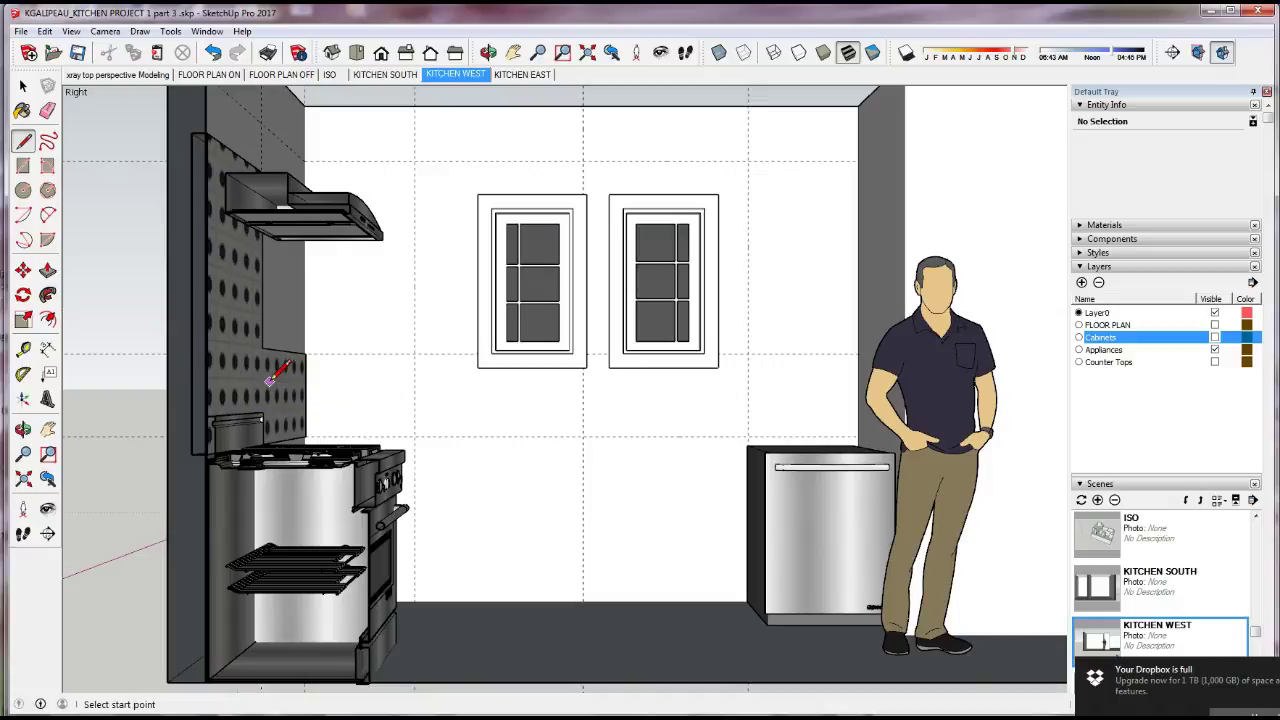
- Add a new layer named BACKSPLASH and assign the SOUTH BACKSPLASH group to it
left_click(23, 87)
left_click(256, 375)
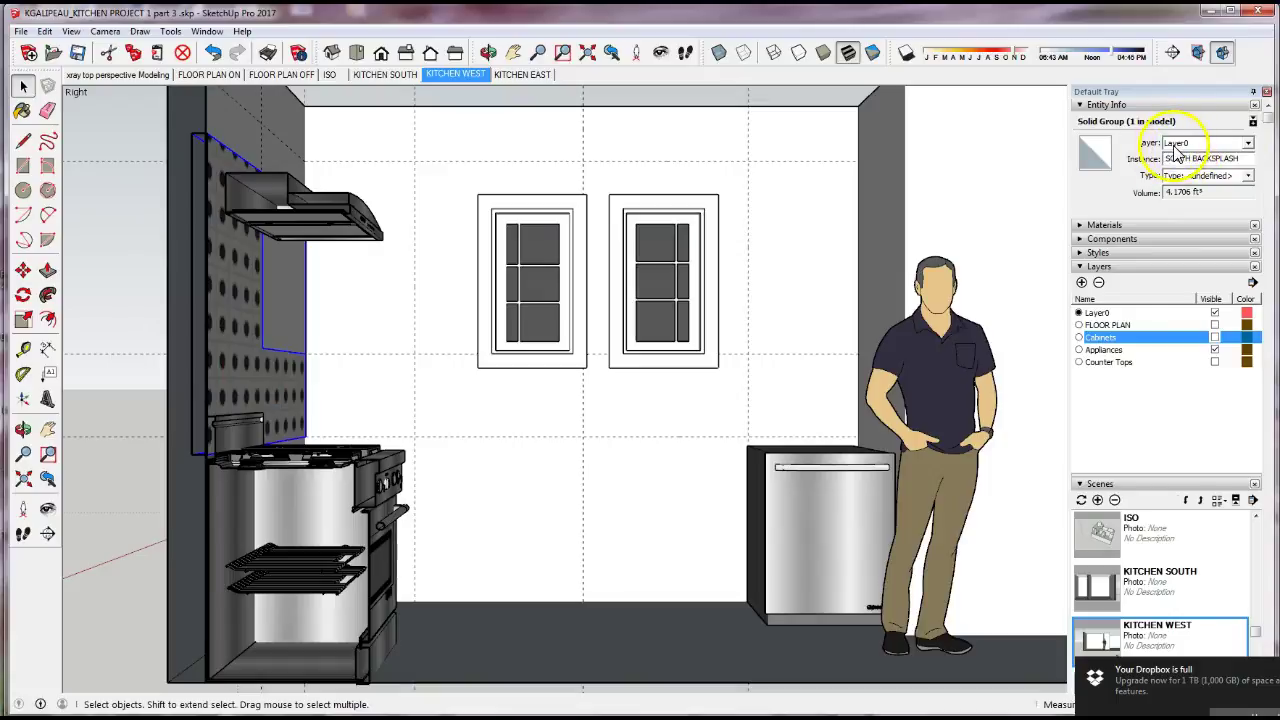
left_click(1081, 282)
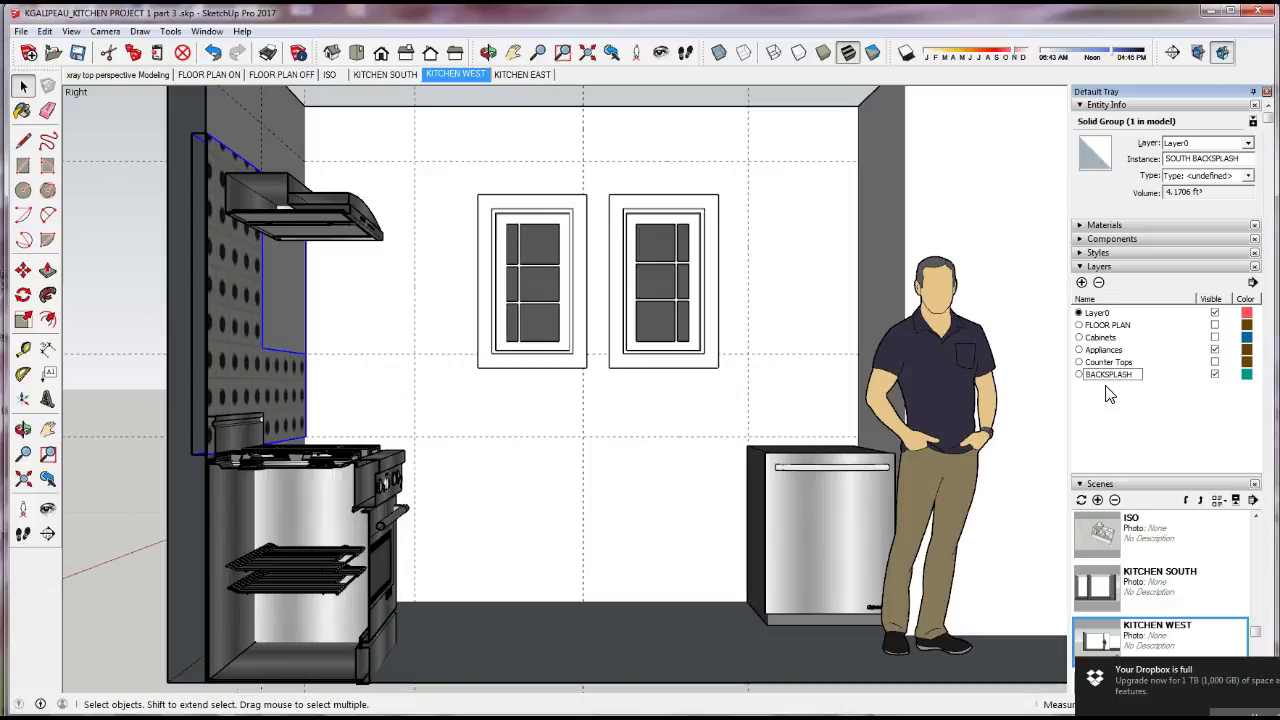
left_click(1108, 410)
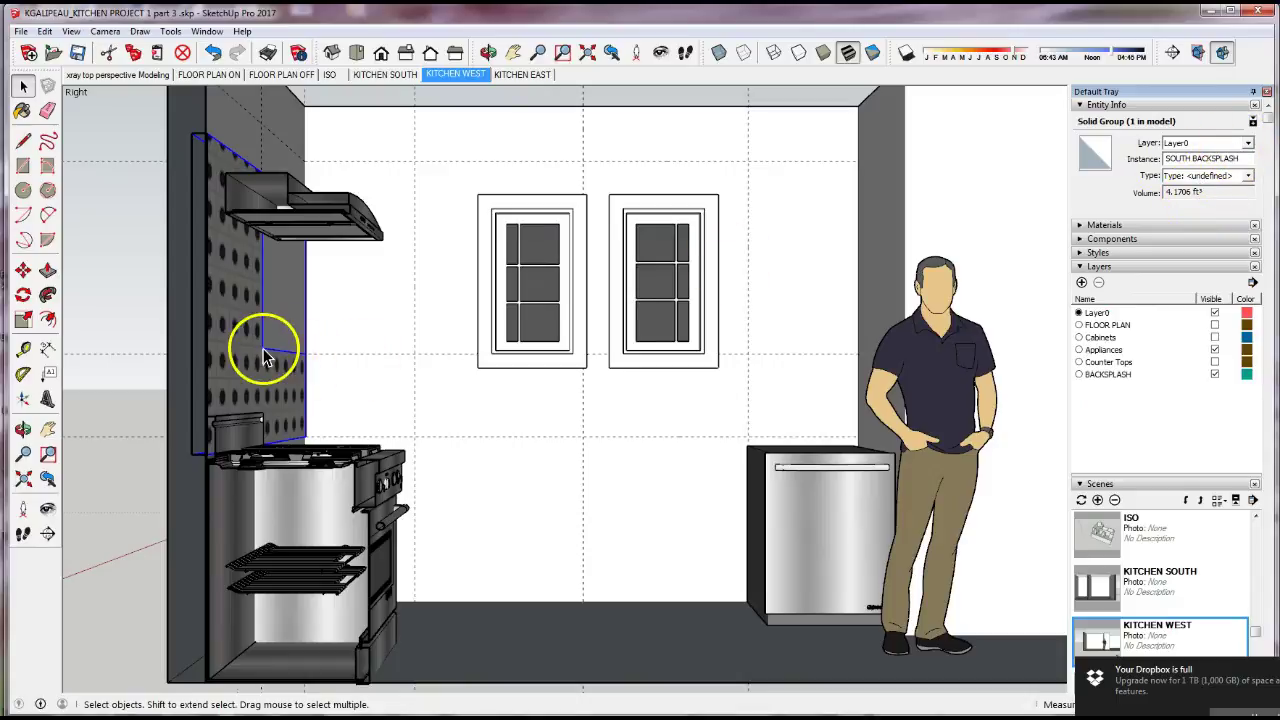
left_click(1248, 144)
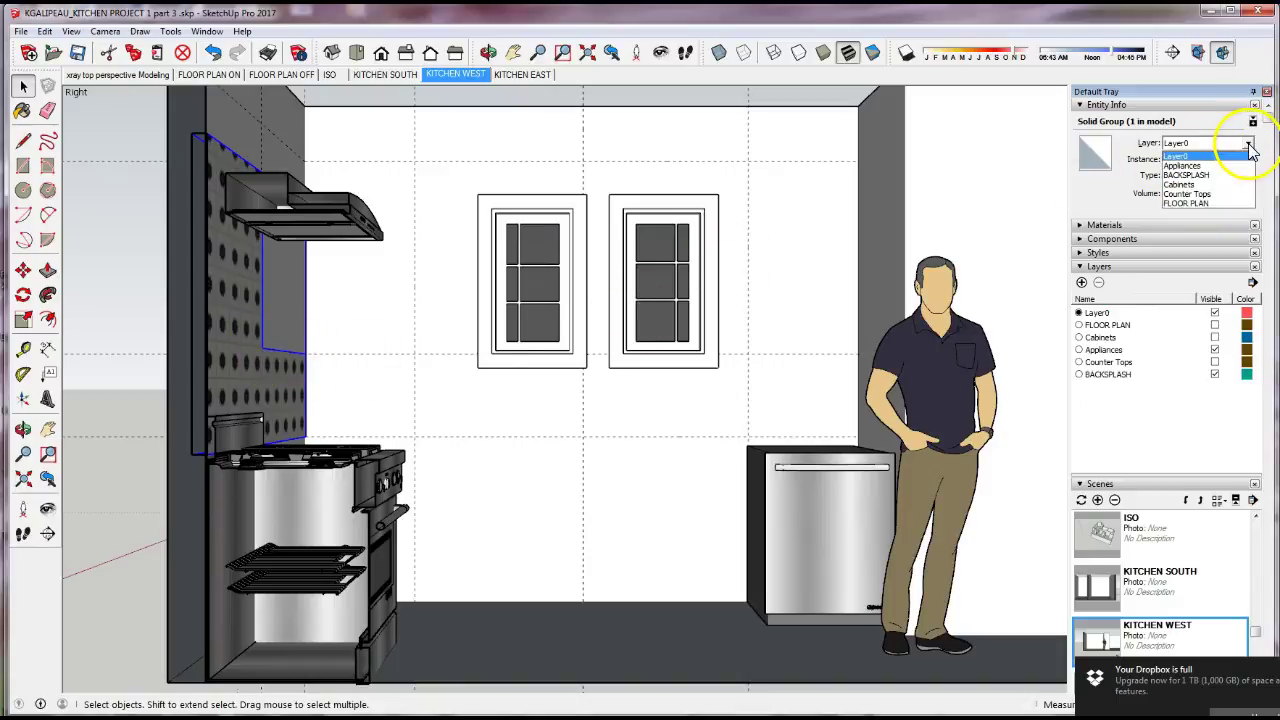
left_click(1210, 175)
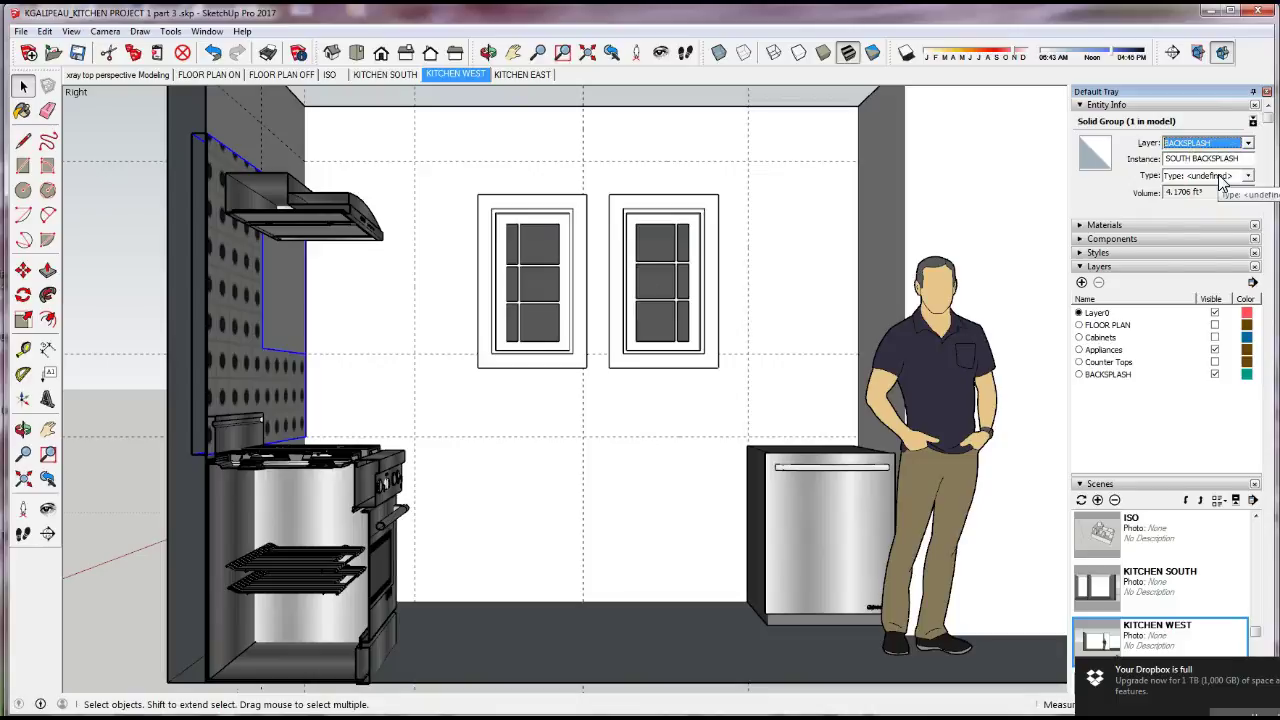
- Hide the BACKSPLASH layer to clear the south backsplash from the view
left_click(1215, 375)
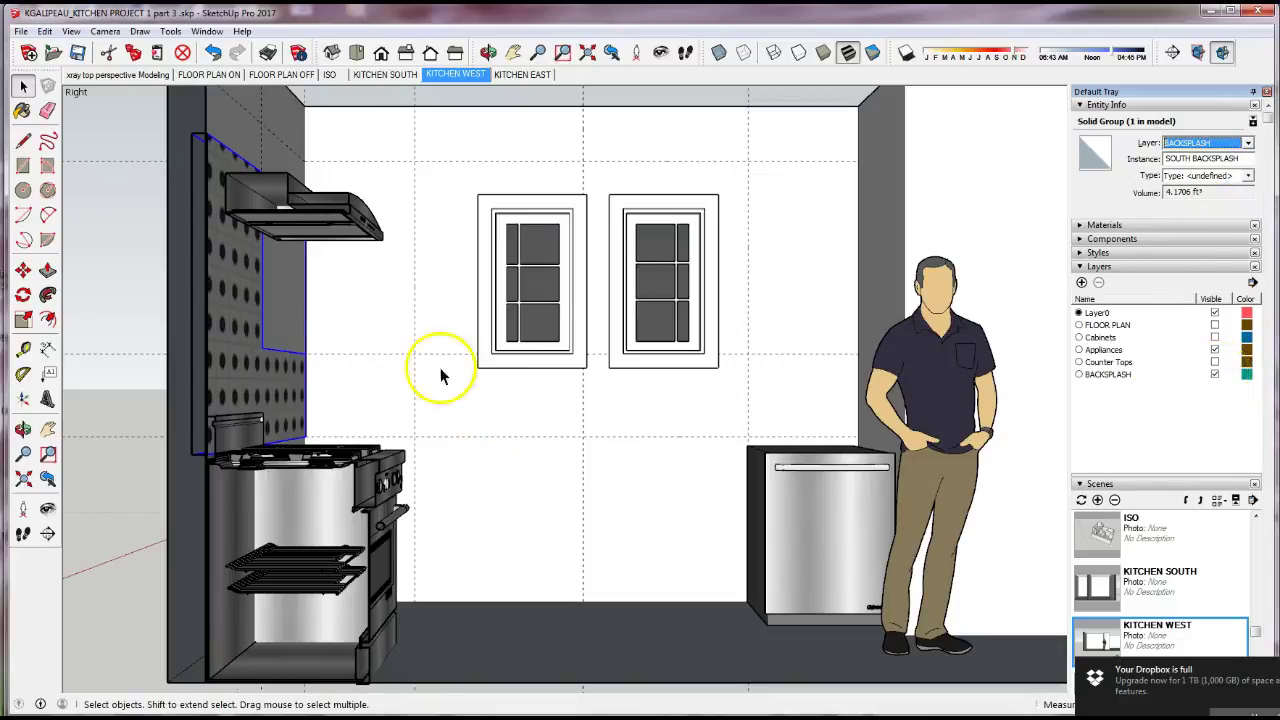
left_click(128, 300)
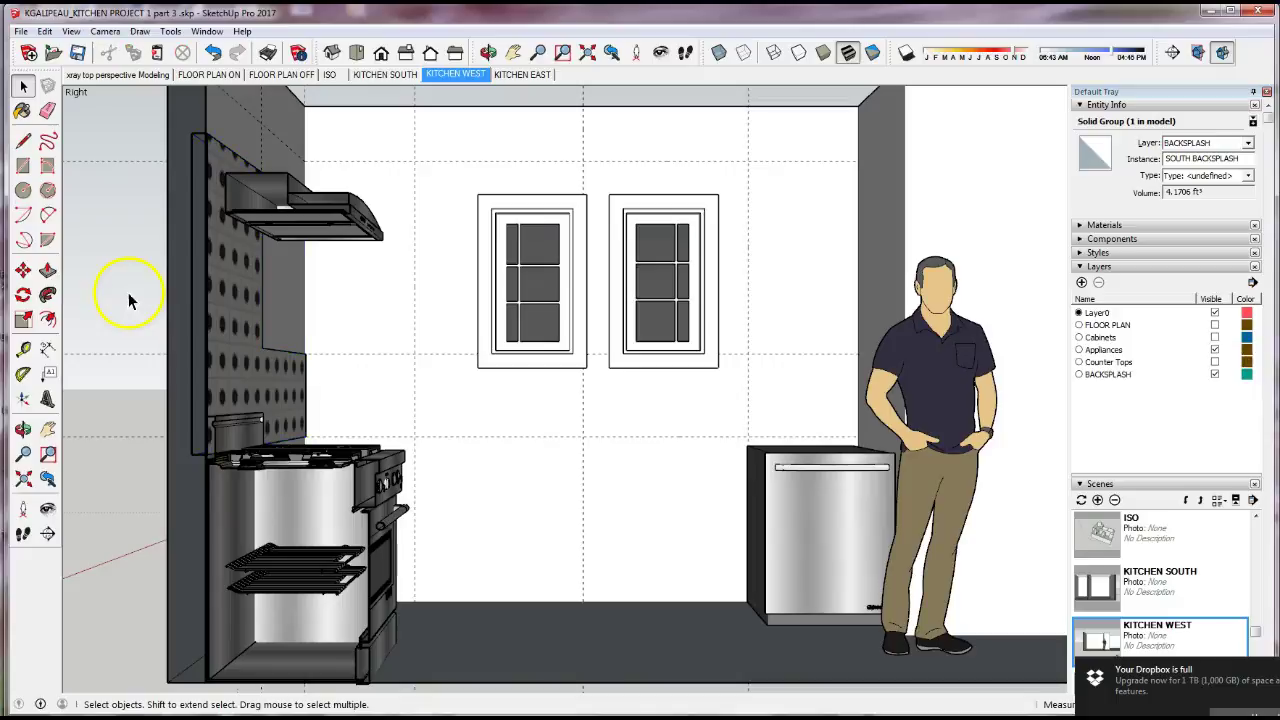
left_click(1215, 376)
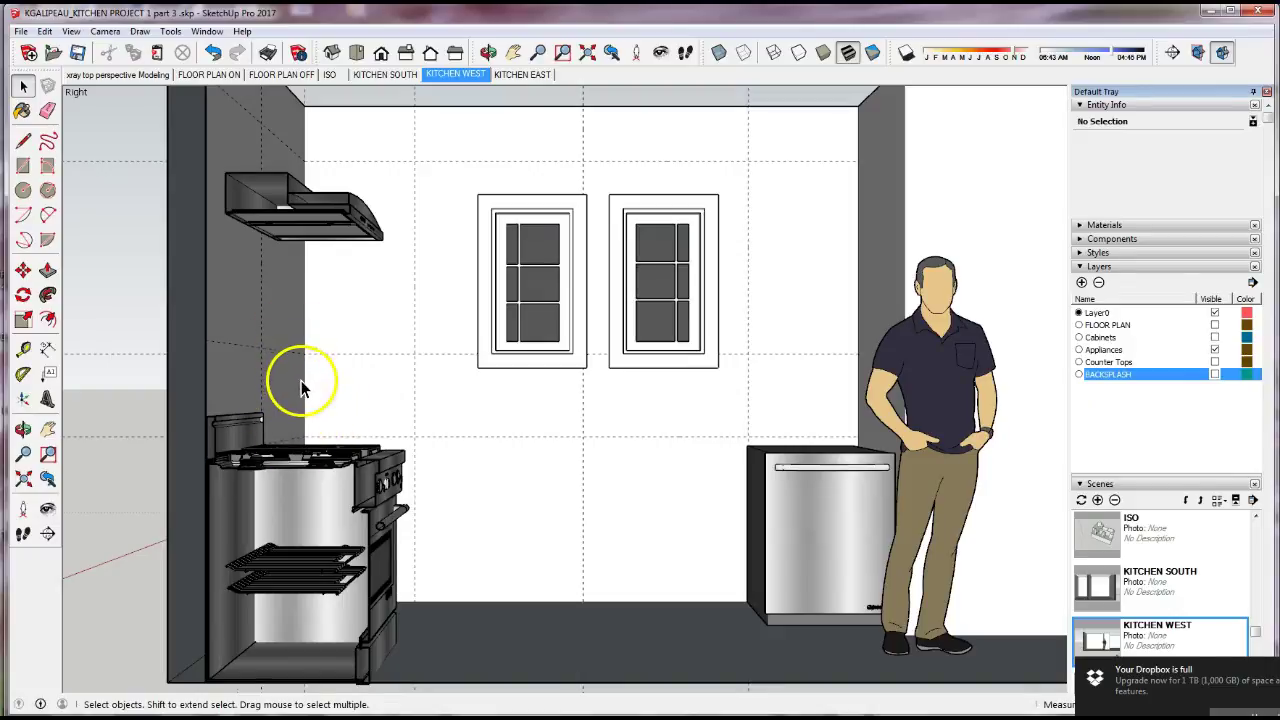
- Draw the backsplash outline with the Line tool across the west wall's full width, between the two horizontal guides below the windows
left_click(520, 415)
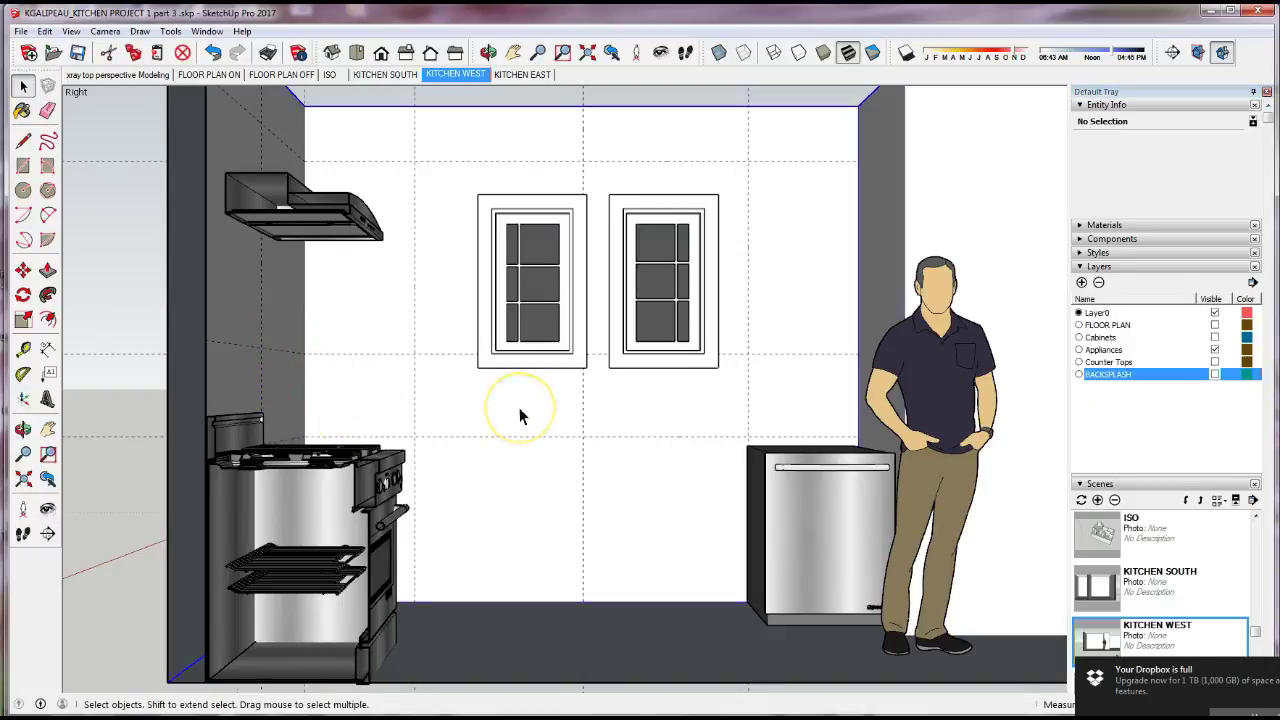
scroll(520, 415, "up", 4)
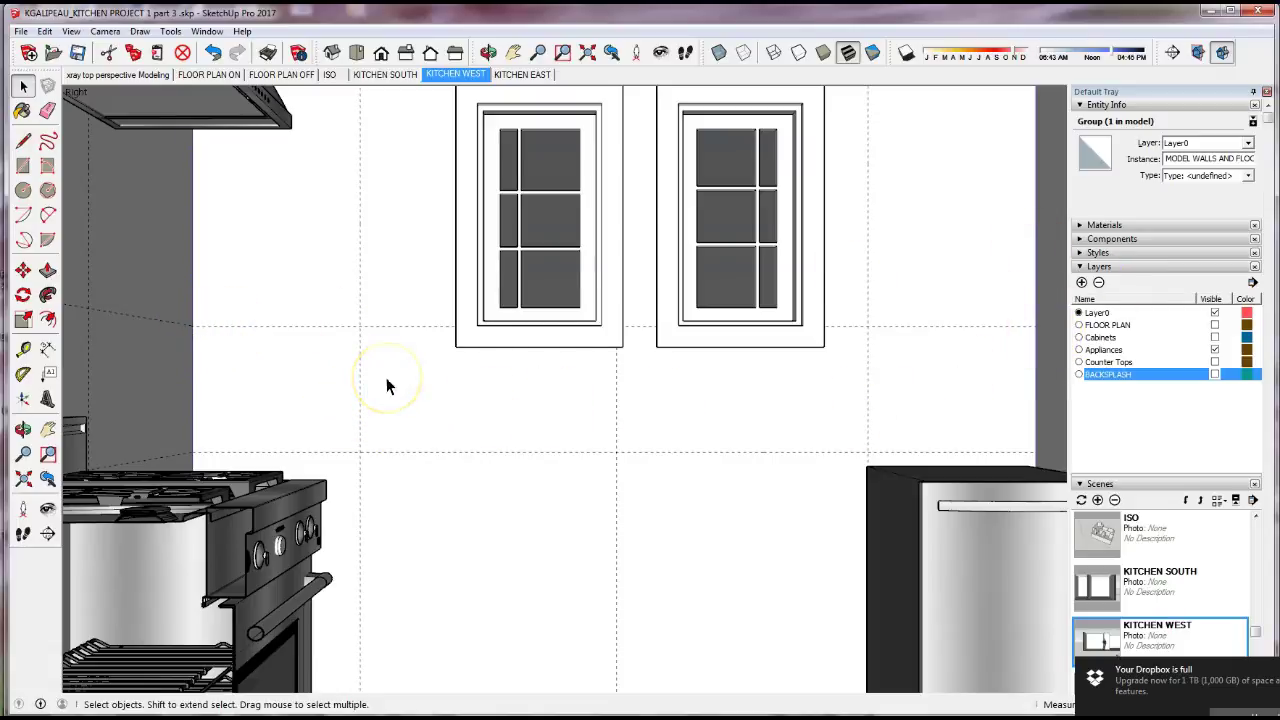
left_click(23, 141)
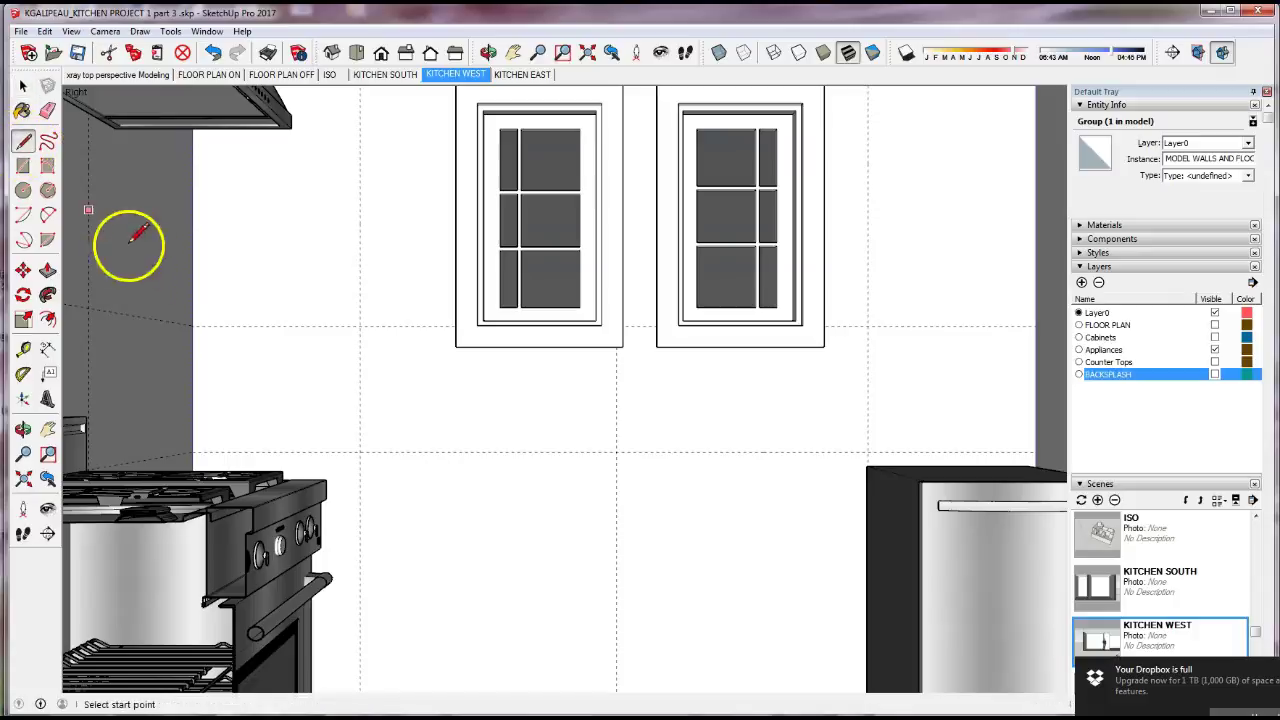
left_click(192, 326)
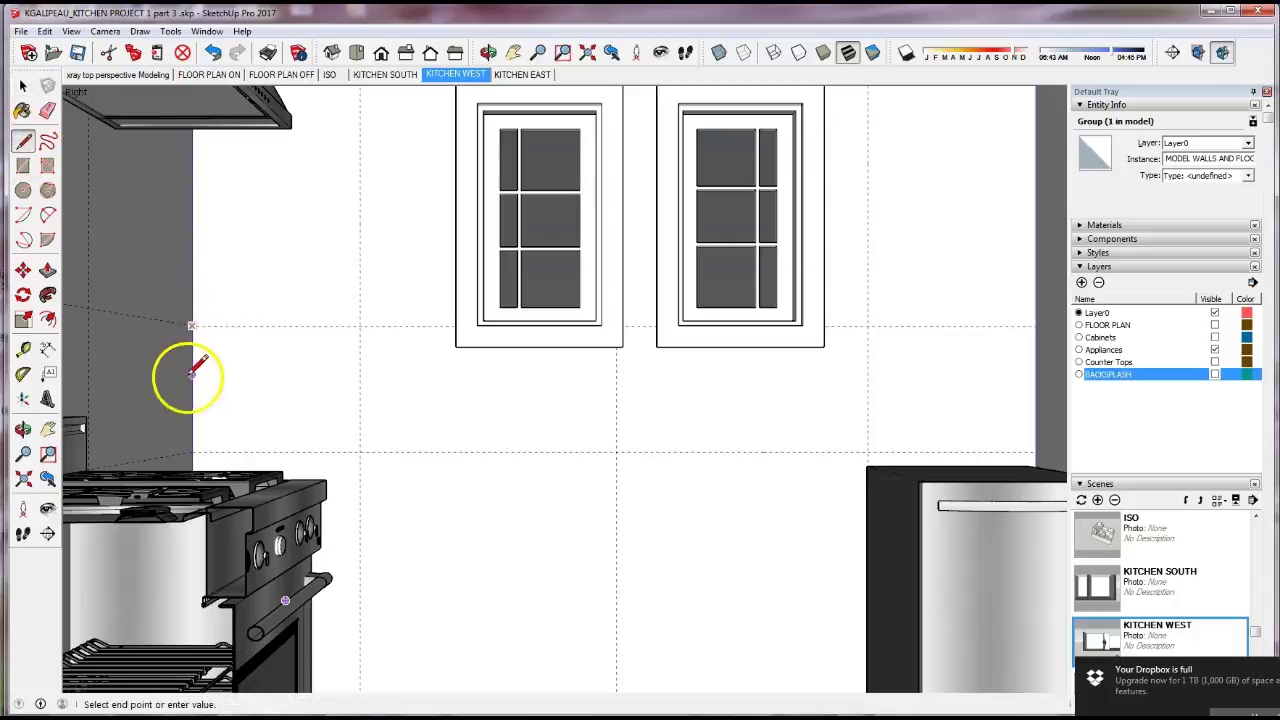
left_click(192, 452)
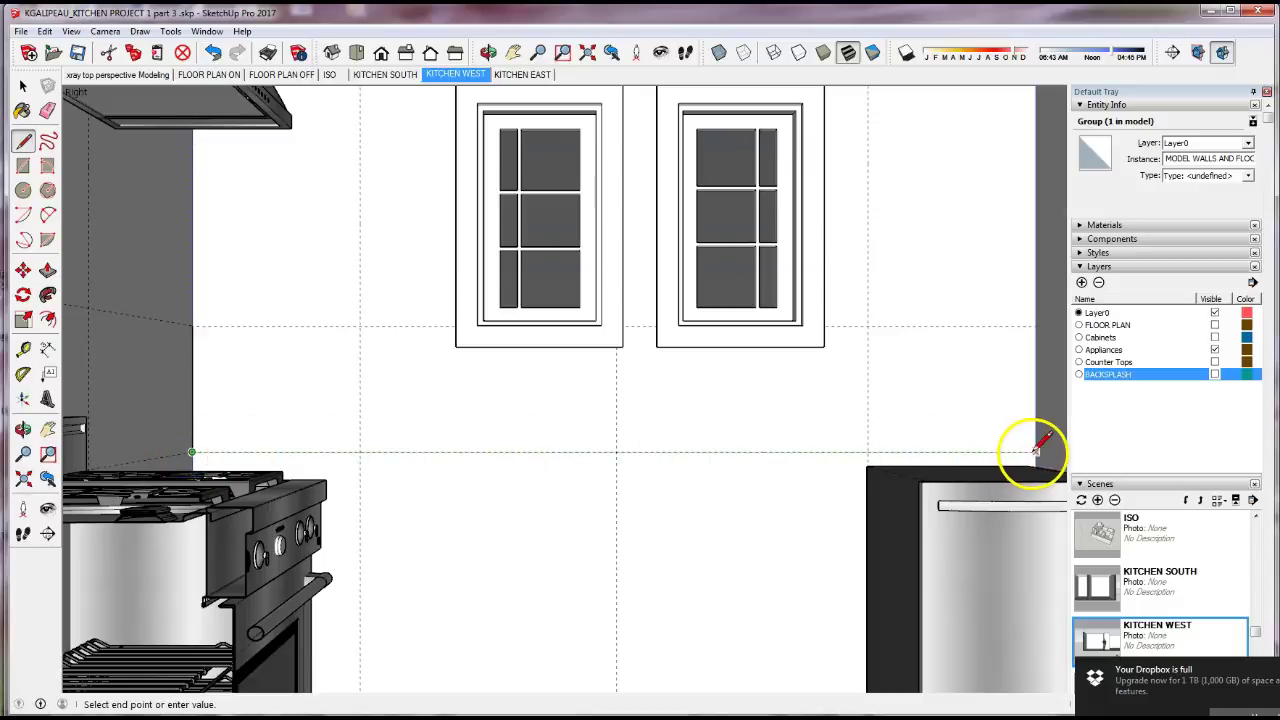
left_click(1035, 452)
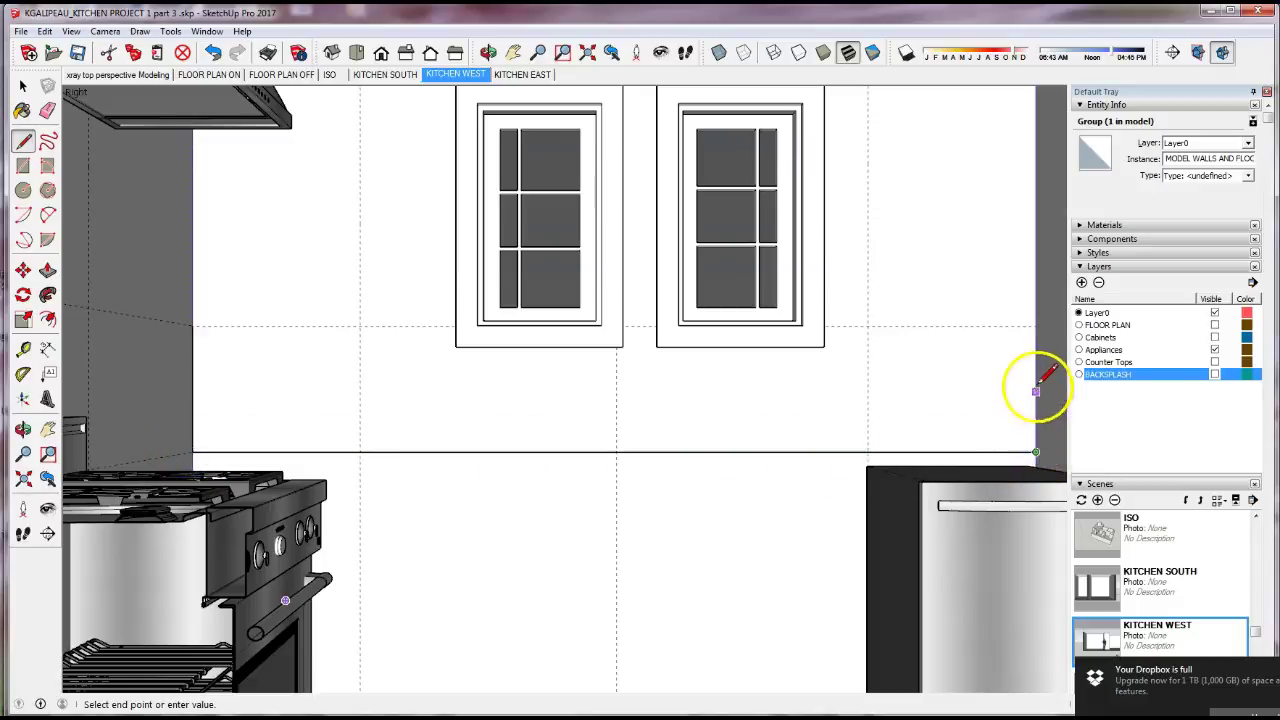
left_click(1036, 325)
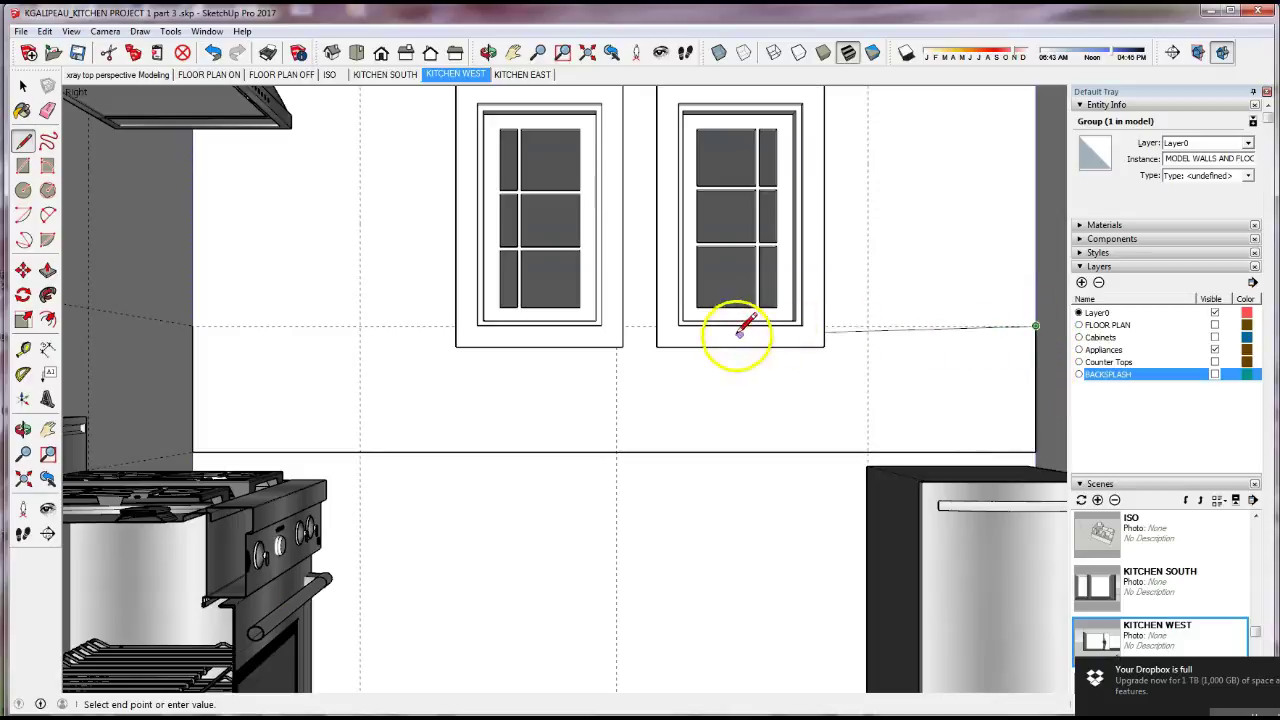
left_click(192, 325)
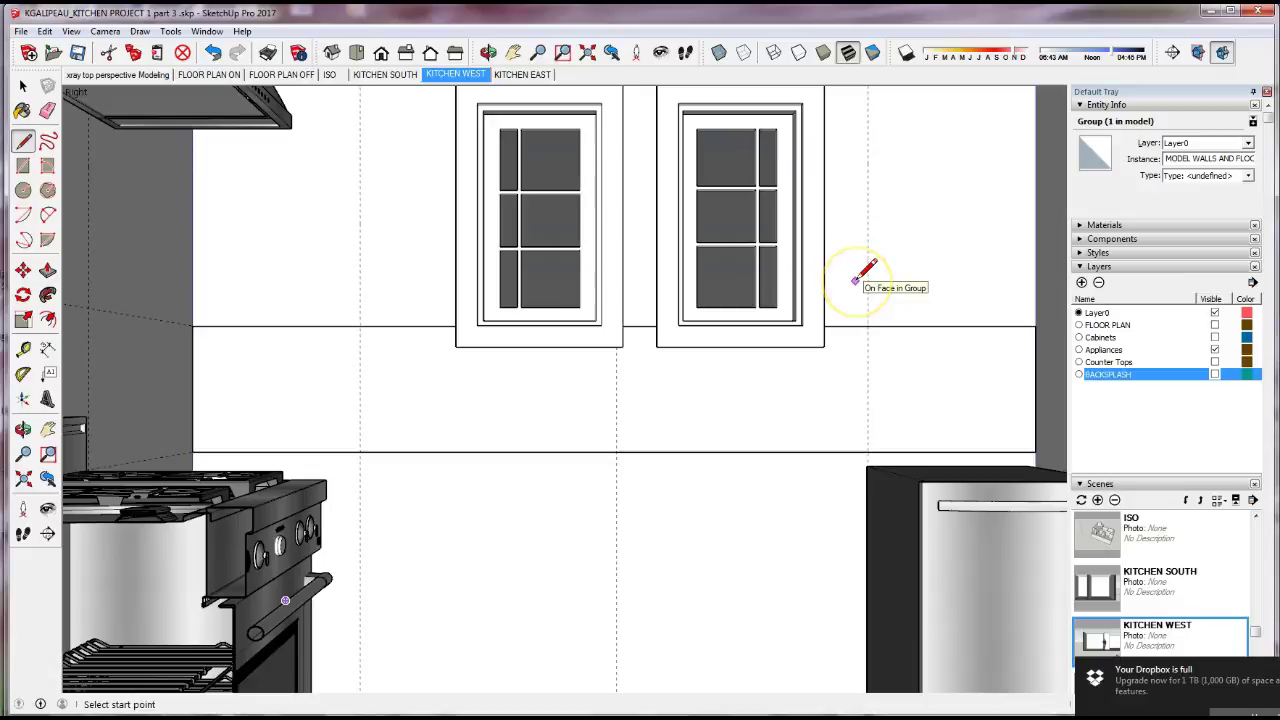
- Push/Pull the outlined west wall strip into a thin slab that stays behind the front of the window frames
left_click(47, 272)
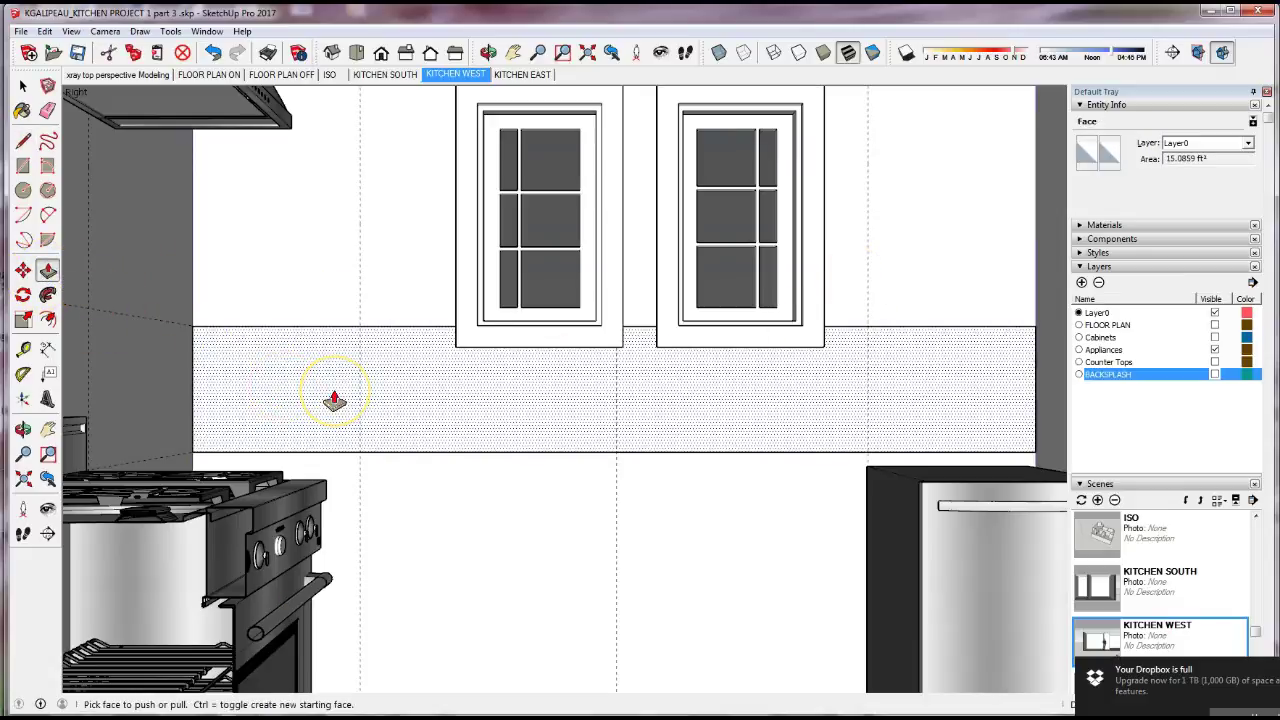
left_click(304, 386)
left_click(287, 393)
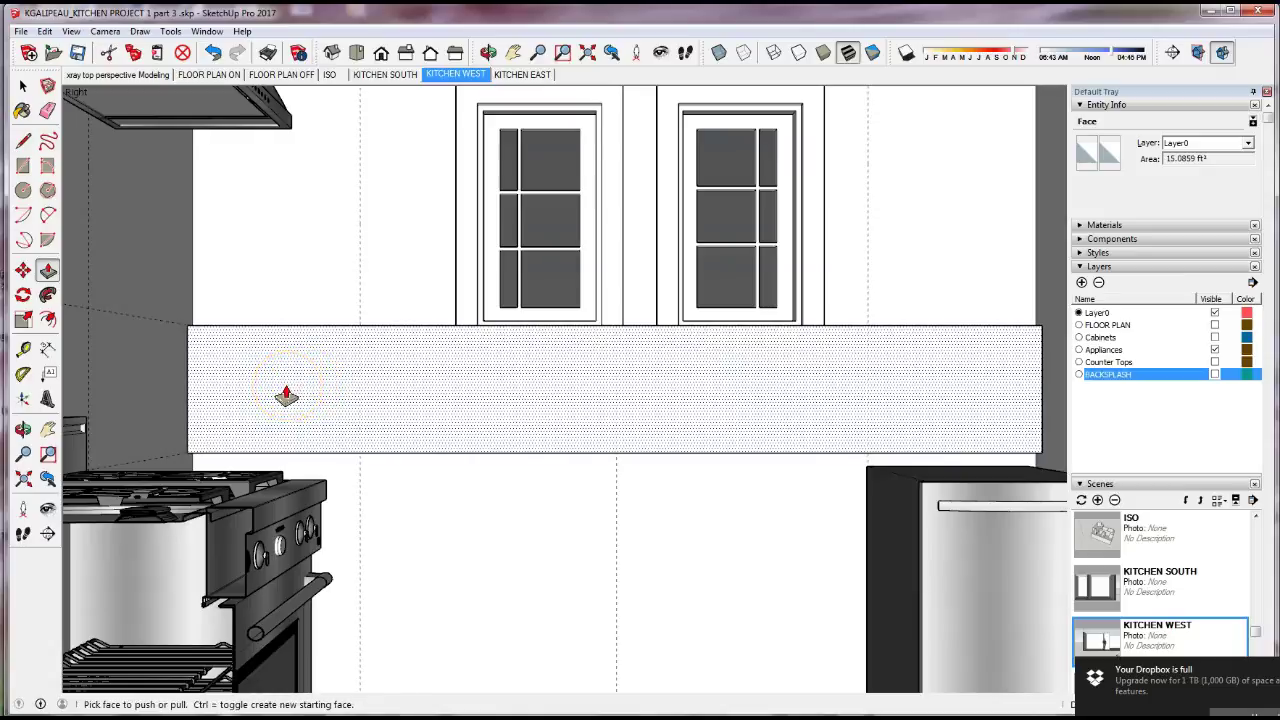
key("ctrl+z")
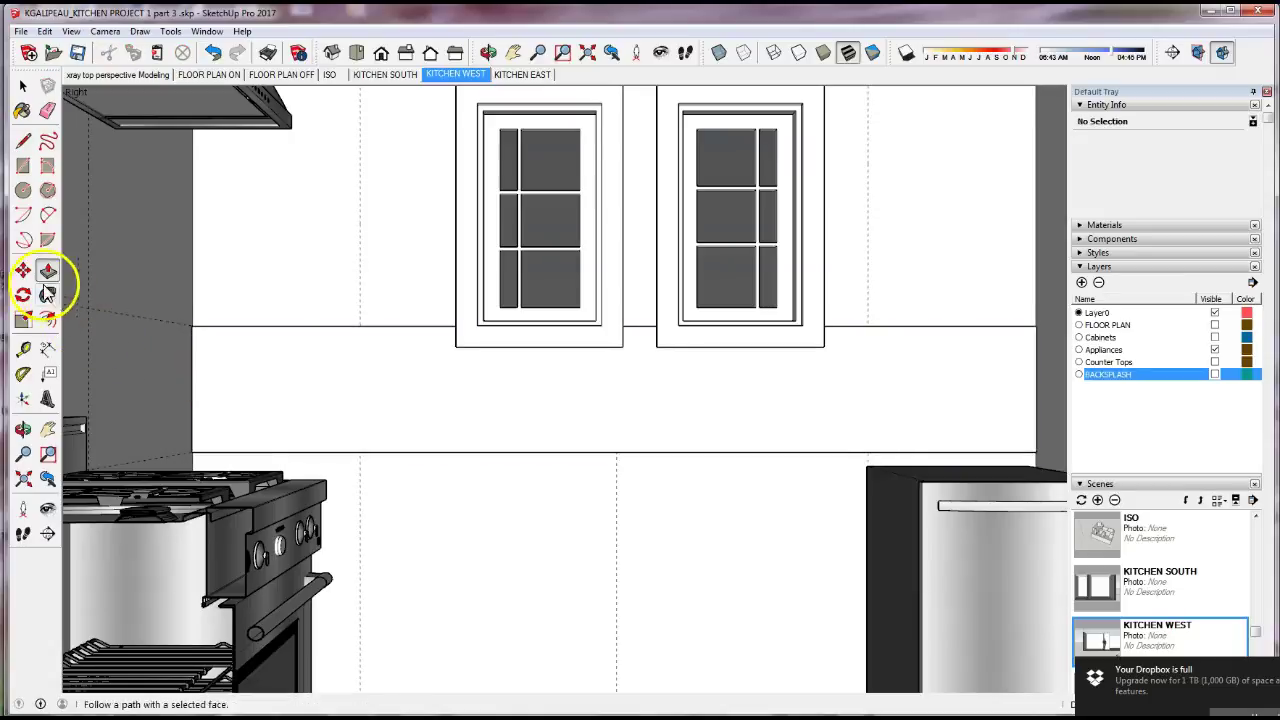
left_click(23, 428)
left_click_drag(240, 271, 406, 359)
scroll(380, 366, "up", 5)
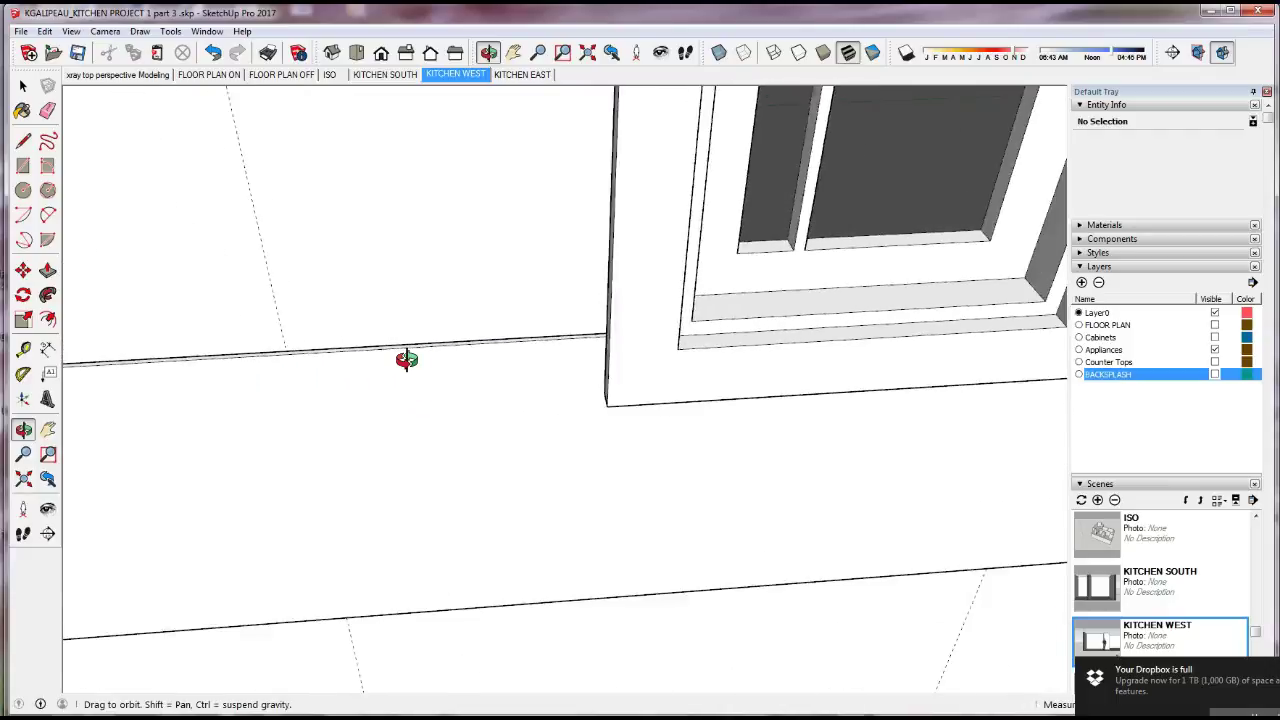
left_click(23, 429)
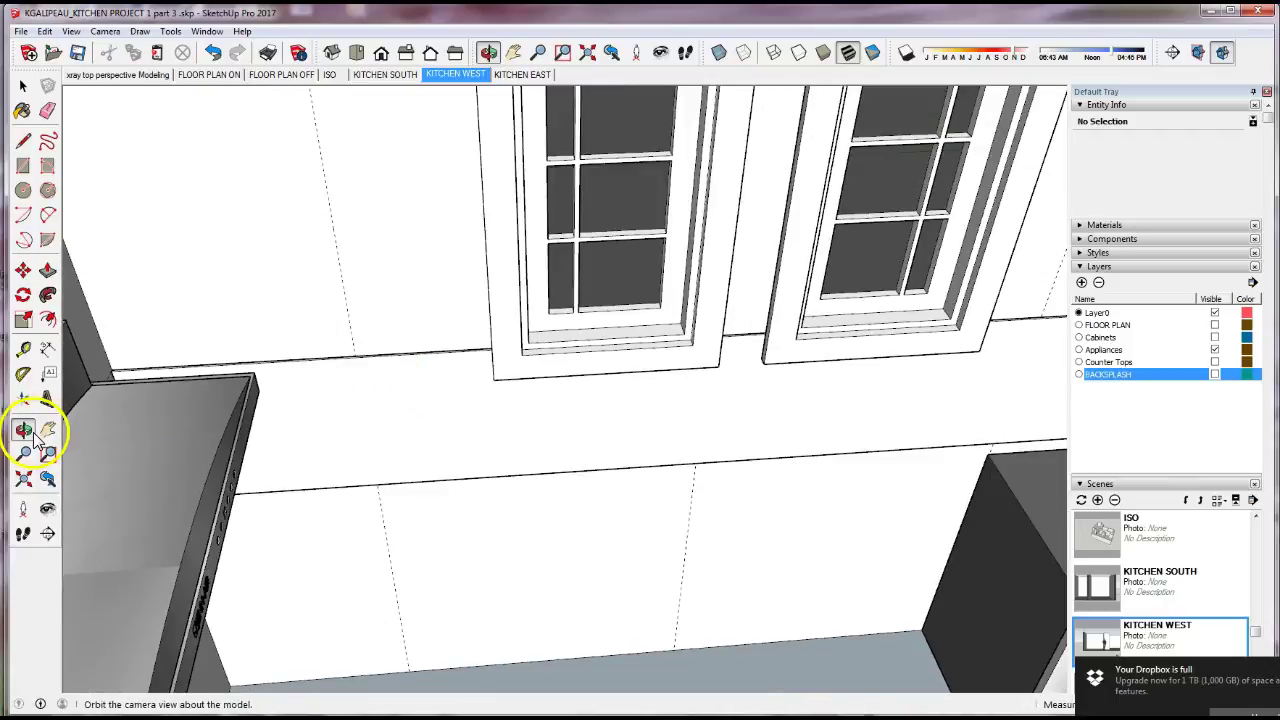
left_click_drag(391, 449, 338, 312)
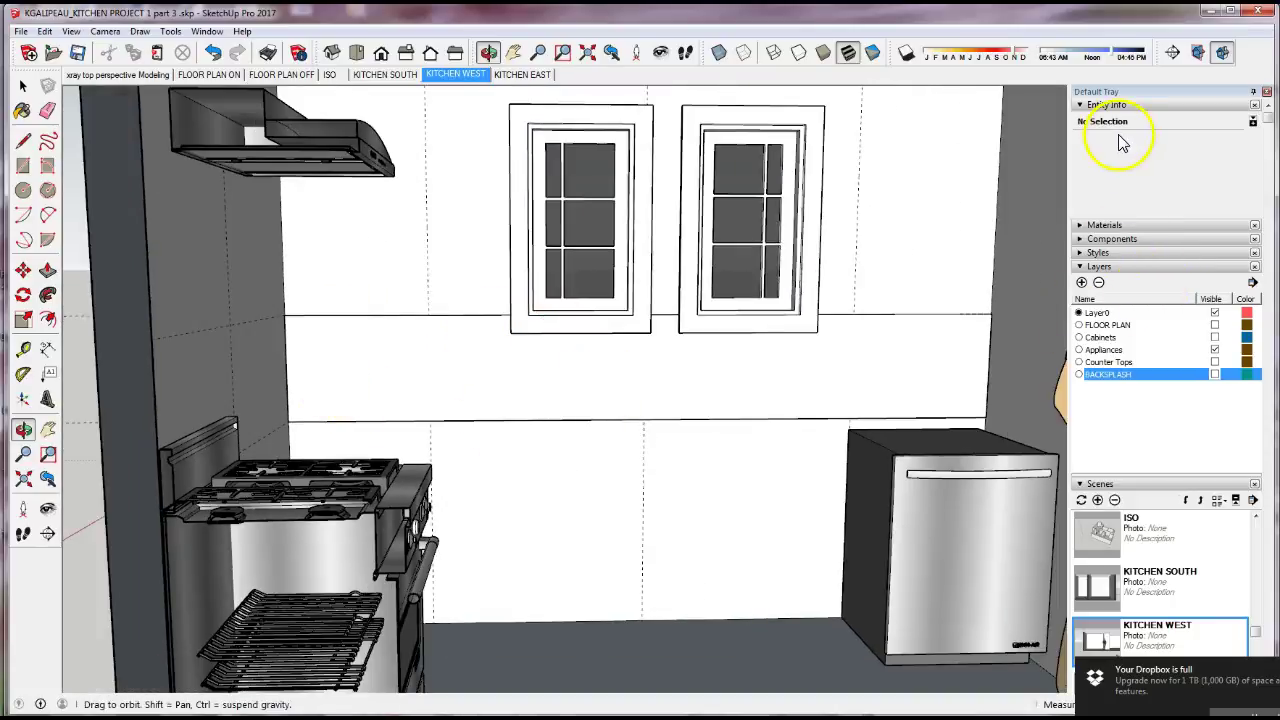
- Paint the front face of the west backsplash slab with the Ornate Tile 02 material
left_click(23, 110)
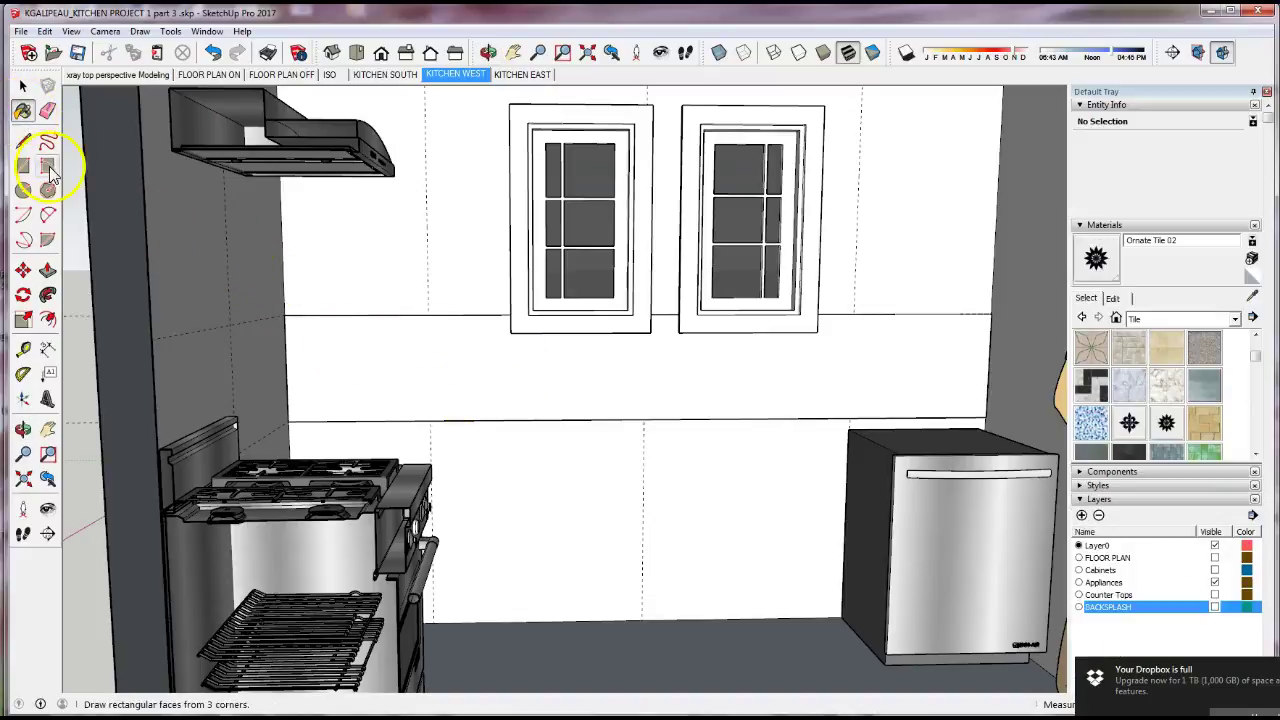
left_click(23, 86)
left_click(425, 355)
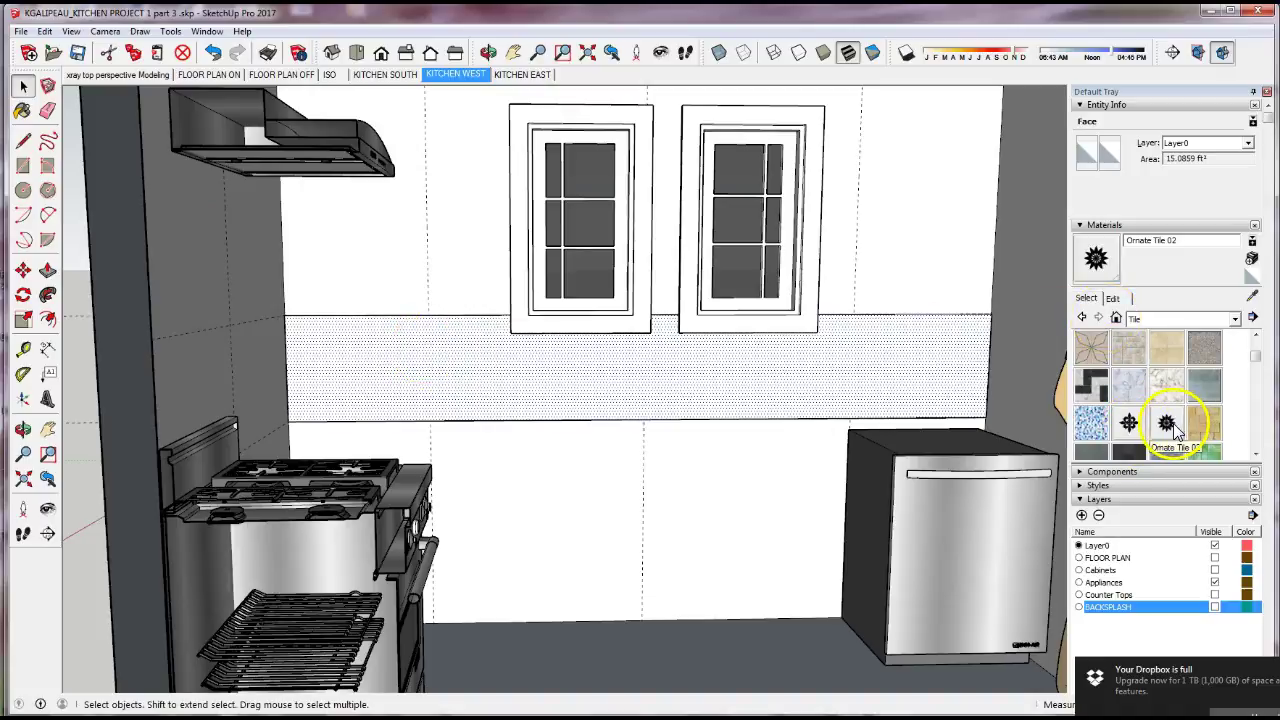
left_click(1165, 423)
left_click(884, 360)
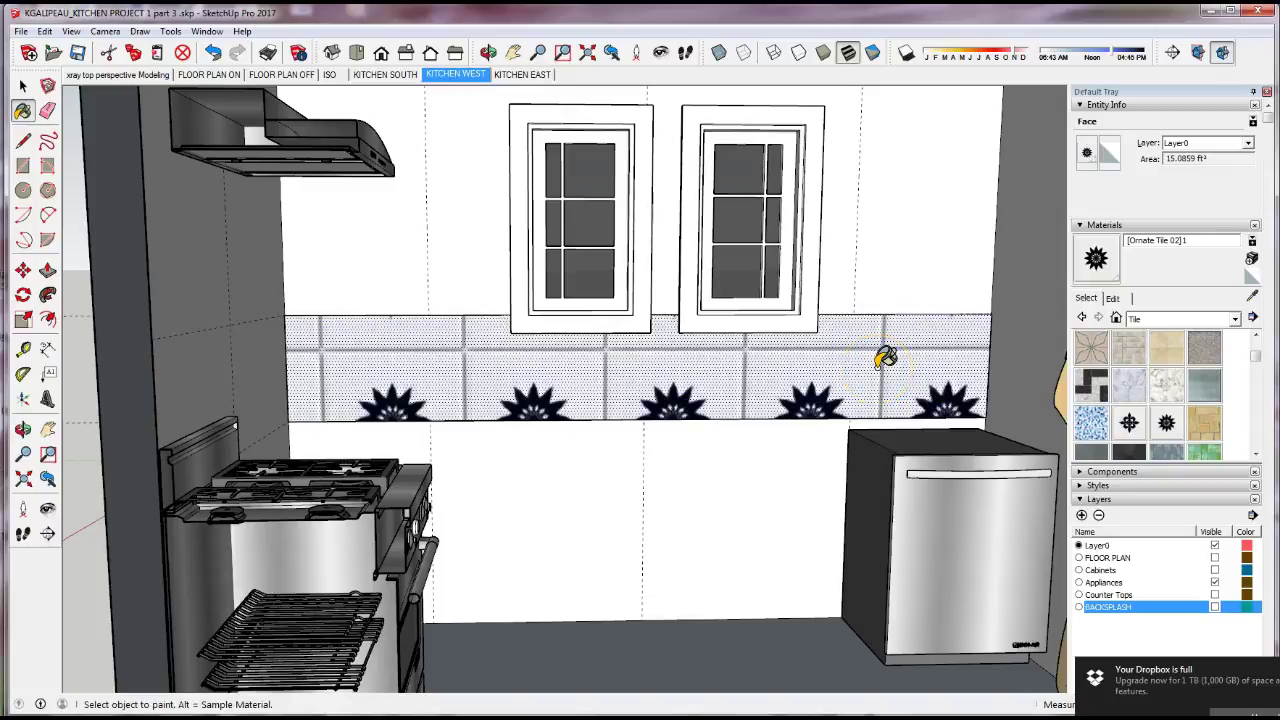
- Set the west backsplash tile texture to 6" wide by 6" high, keeping the surrounding walls and floor unpainted
left_click(1116, 299)
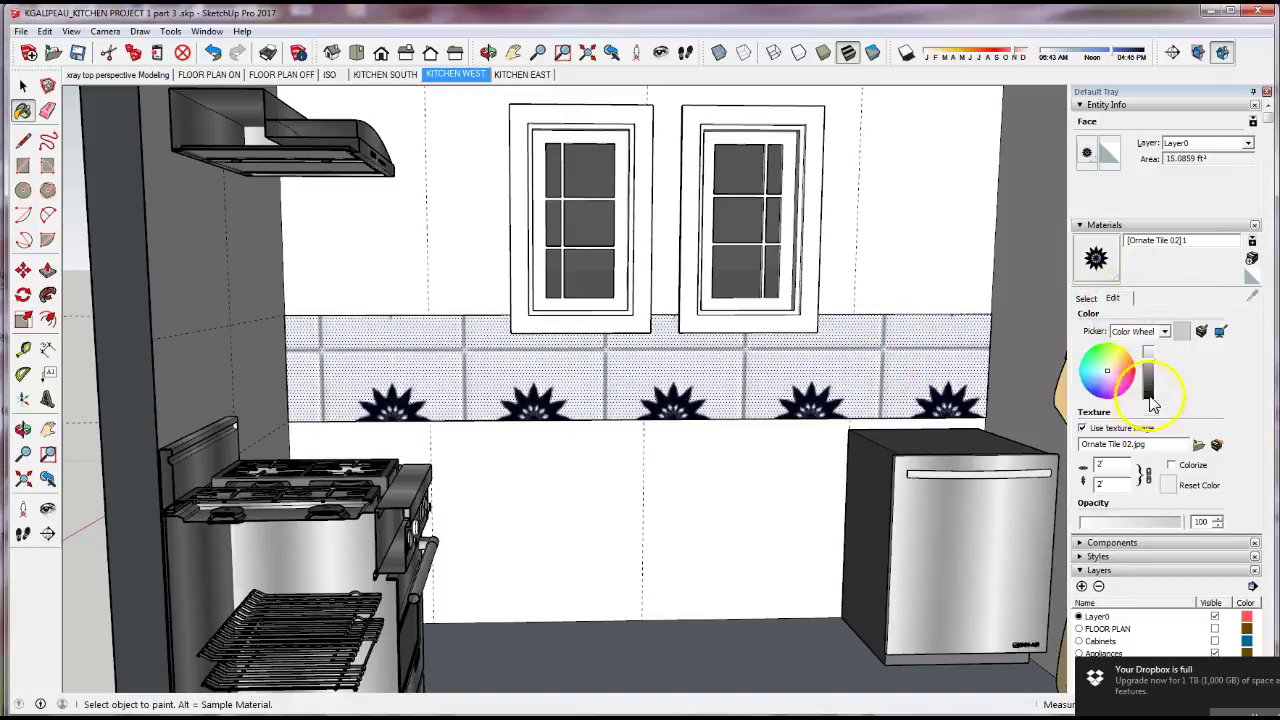
double_click(1099, 466)
type("6")
key("Return")
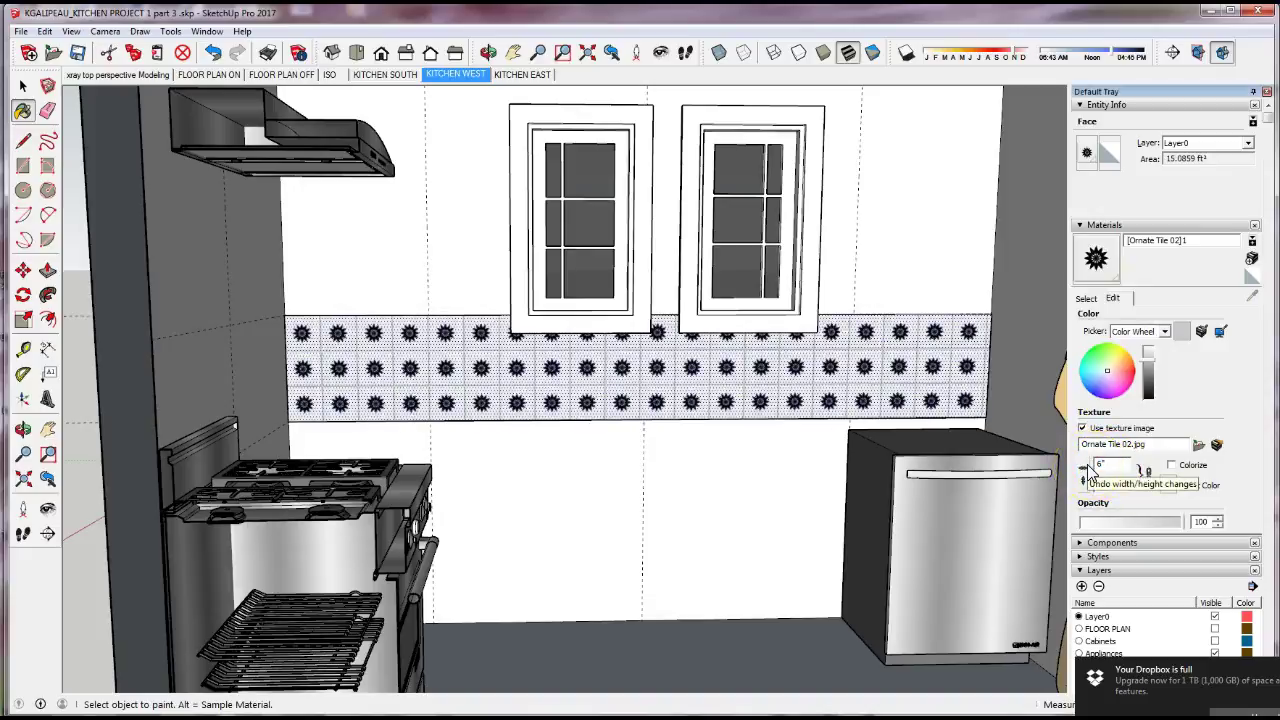
left_click(1148, 474)
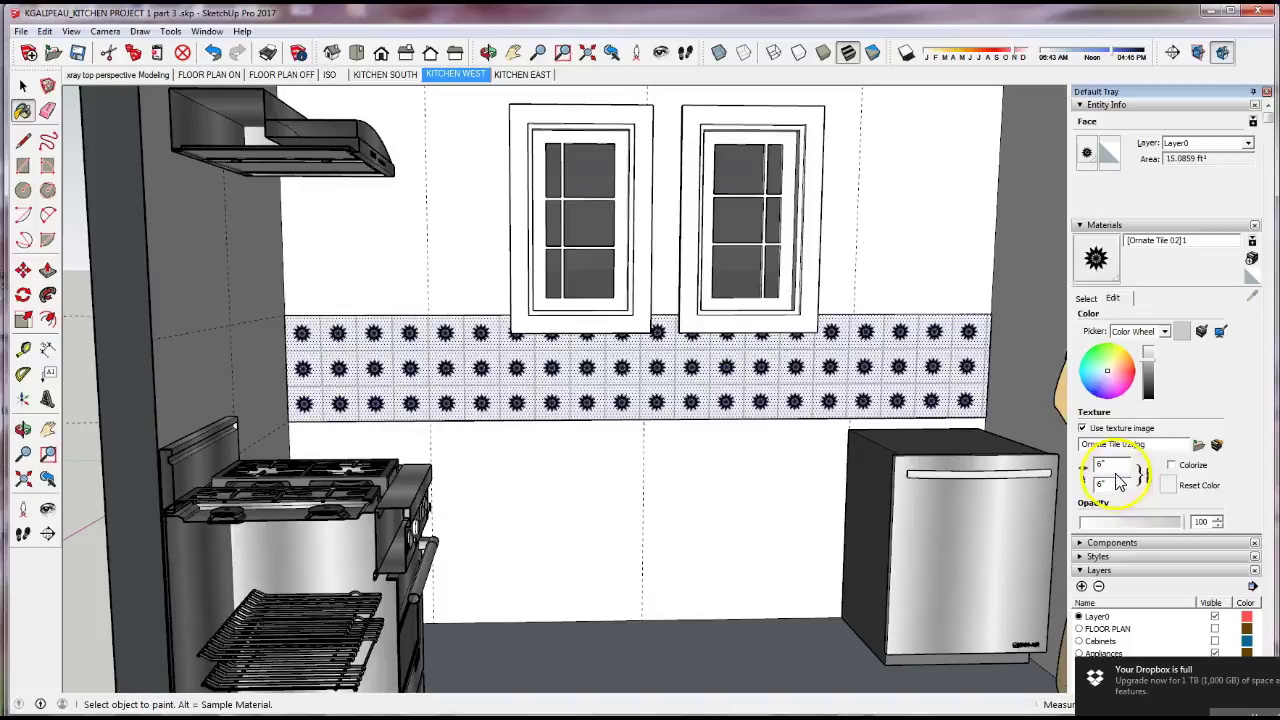
left_click(1101, 483)
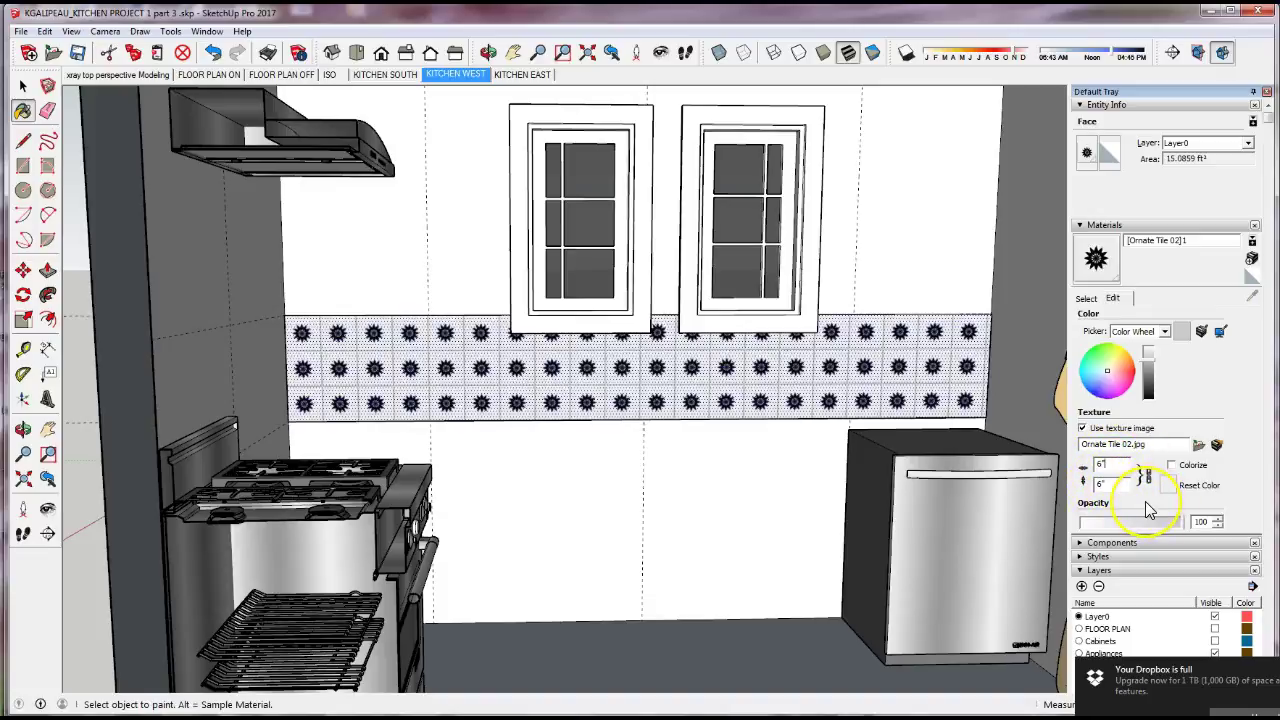
left_click(745, 518)
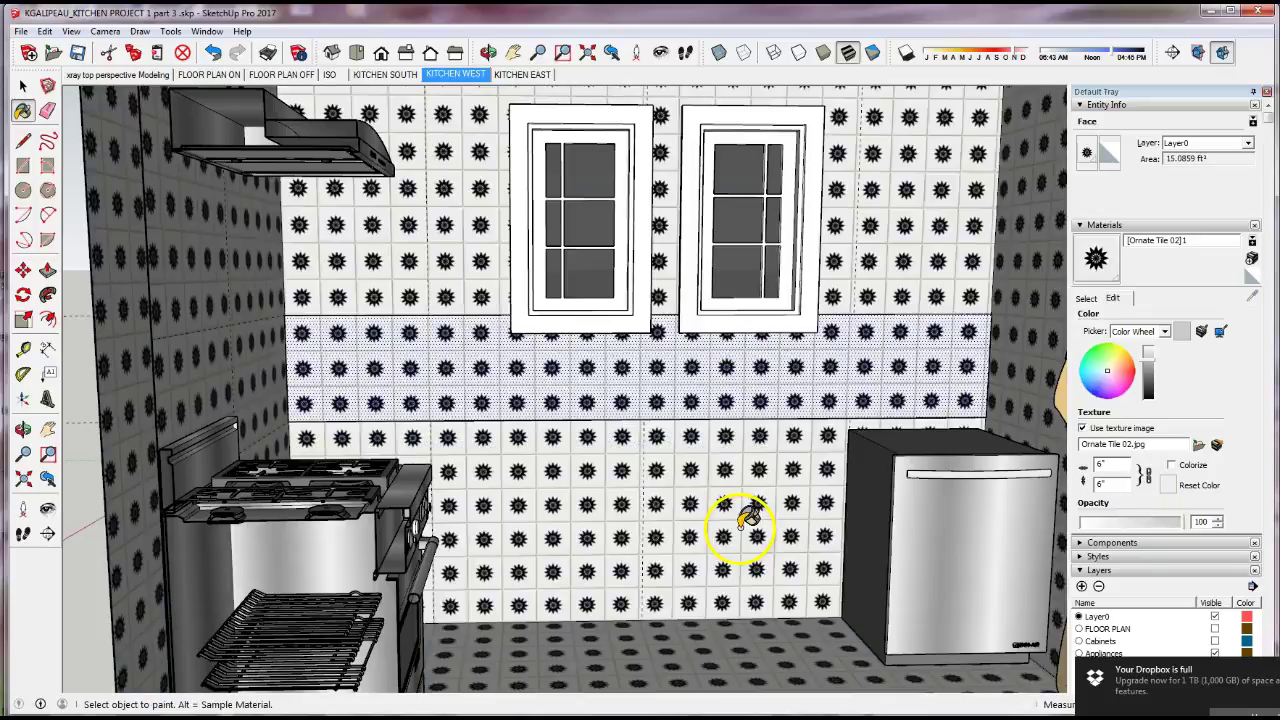
key("ctrl+z")
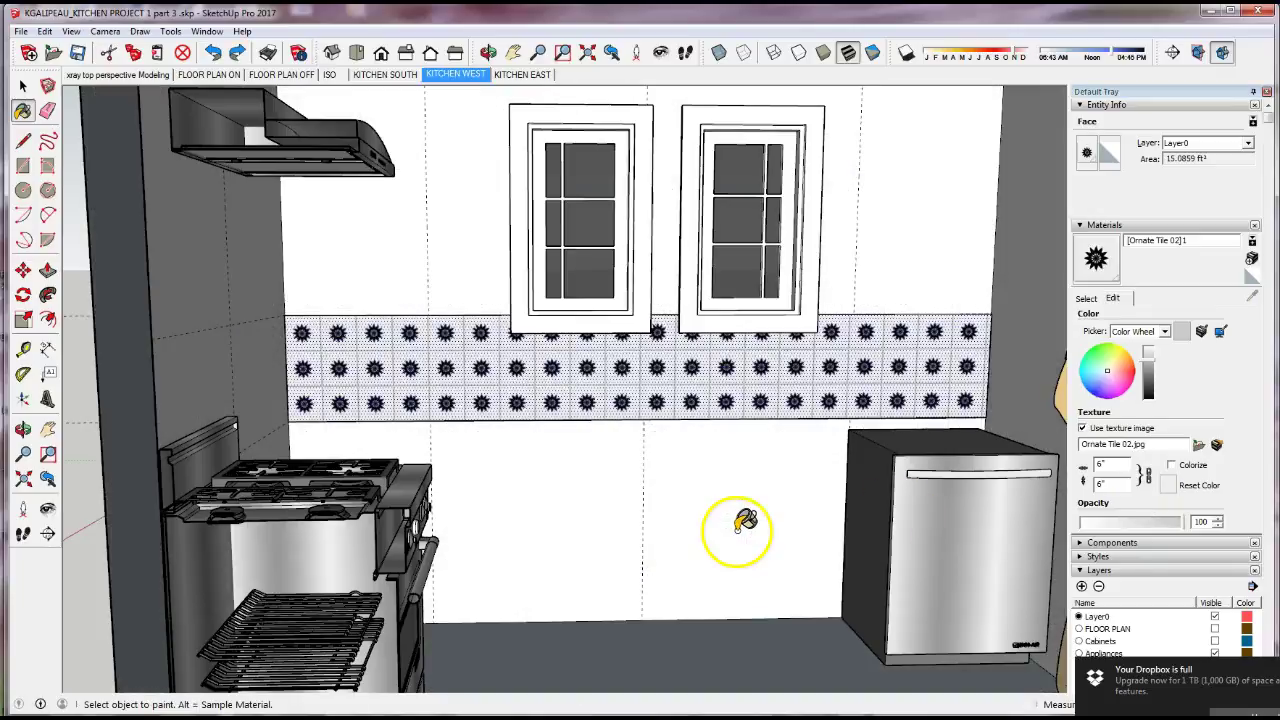
- Select the entire tiled west slab with all its connected faces and edges and make it a group
left_click(24, 92)
double_click(480, 368)
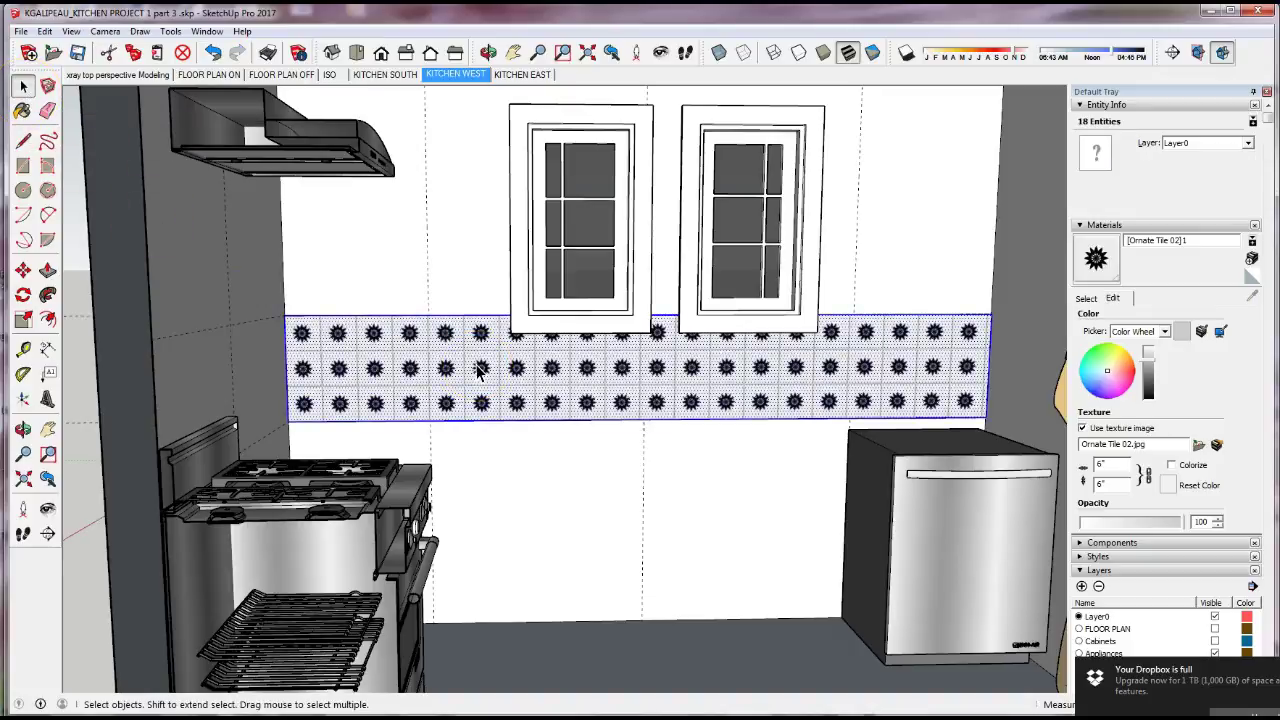
right_click(480, 369)
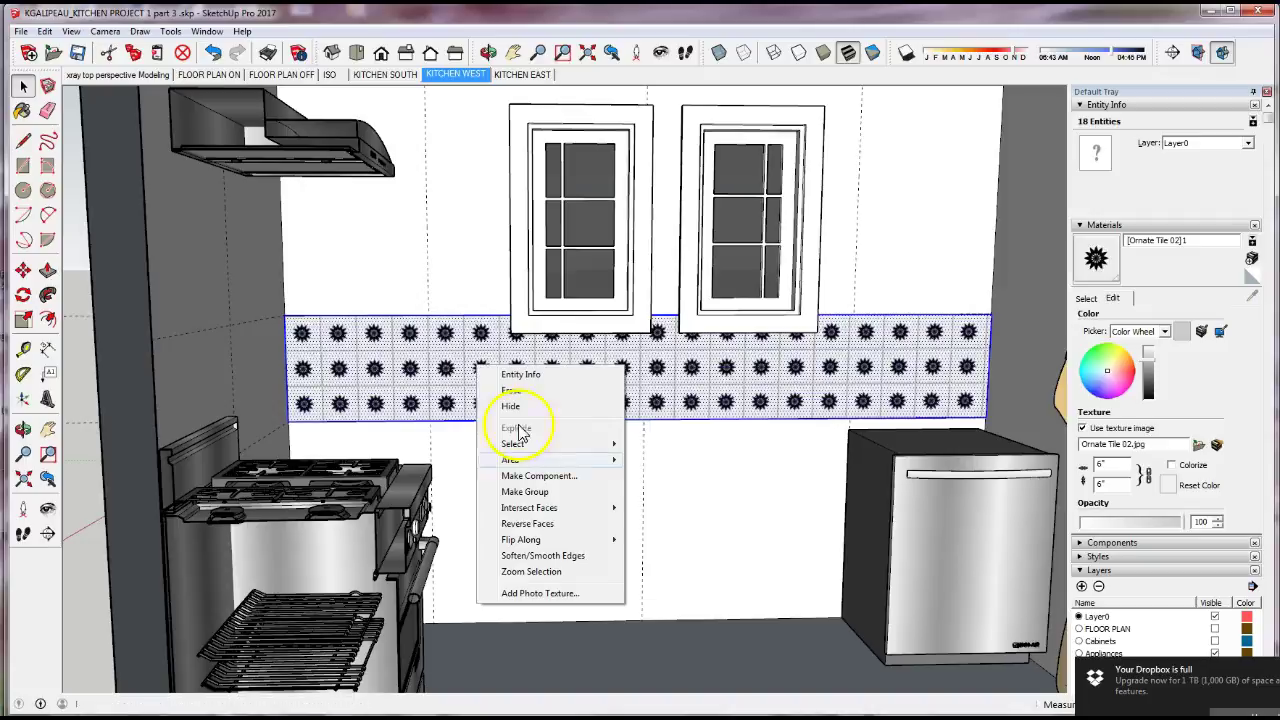
left_click(556, 494)
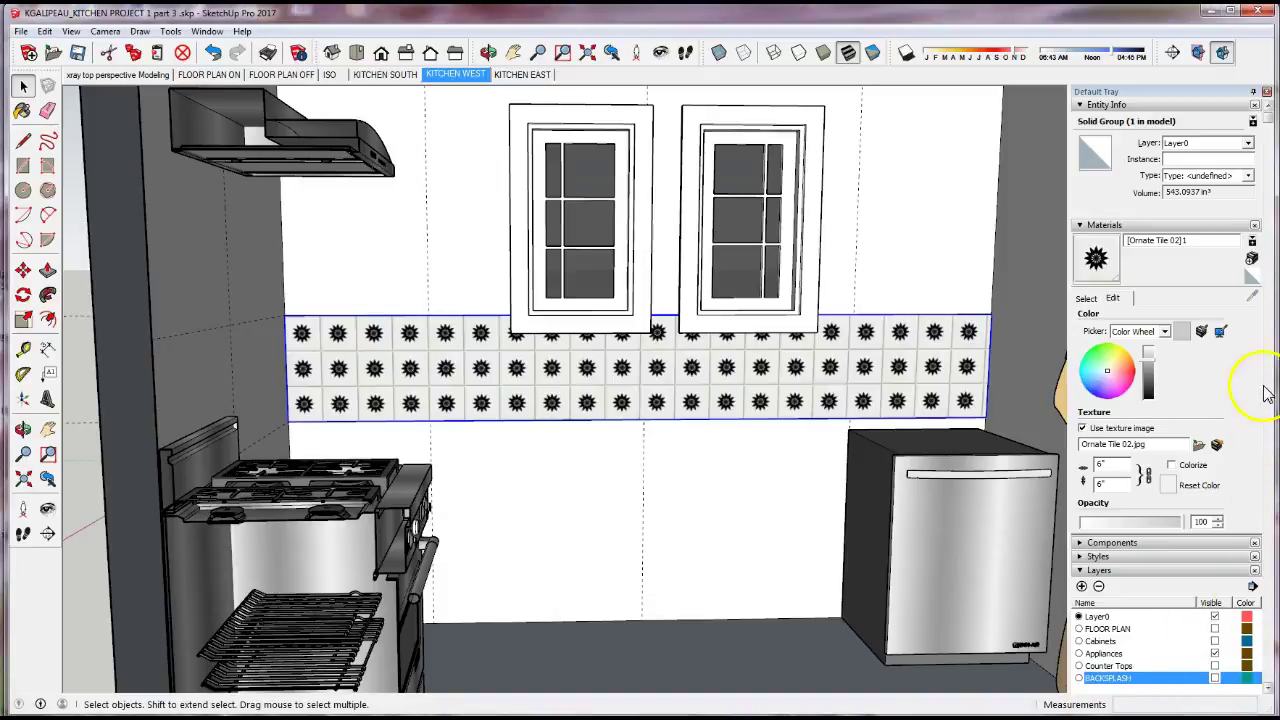
- Rename the new tiled slab group to BACKSPLASH WEST in the Outliner and deselect it
left_click_drag(1268, 125, 1268, 685)
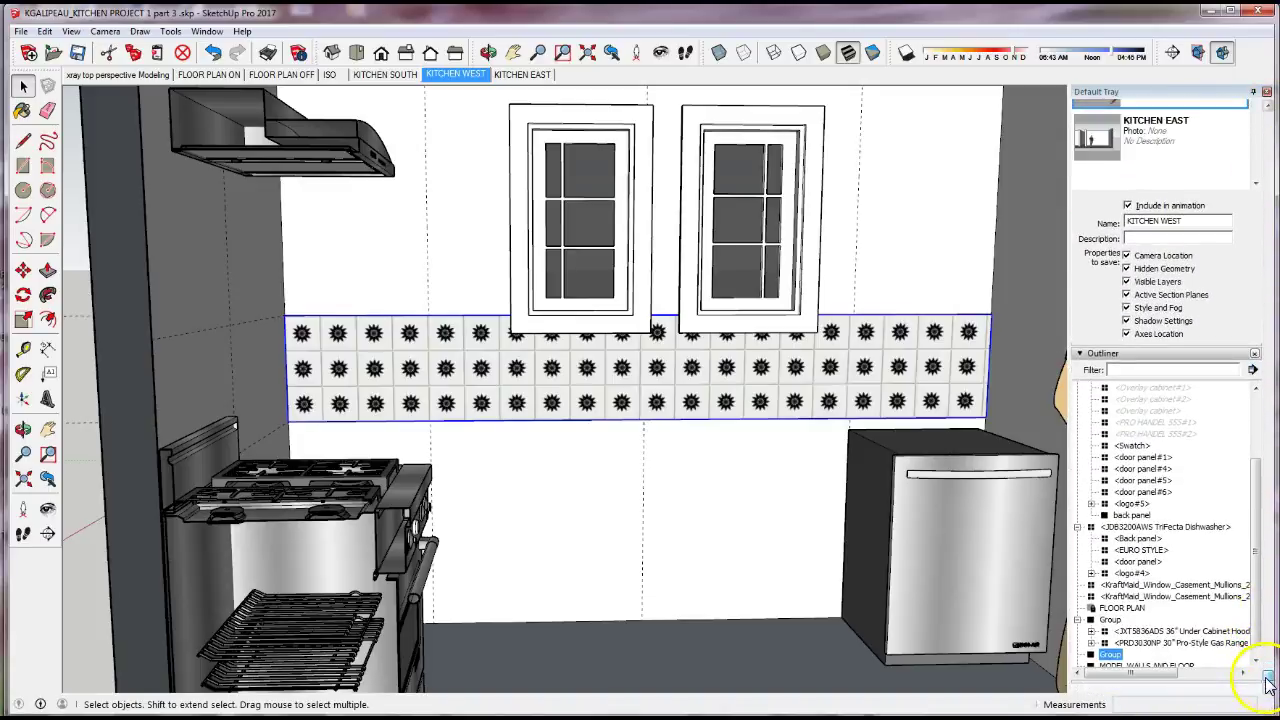
left_click(1110, 656)
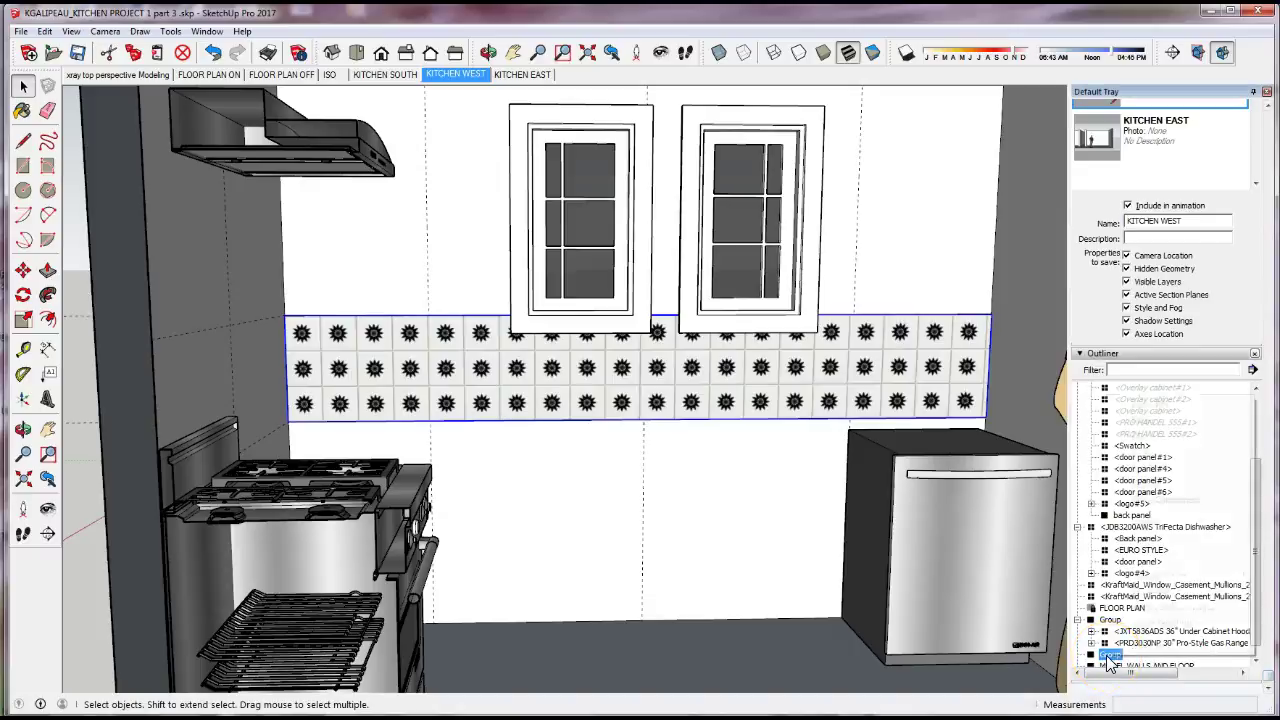
right_click(1110, 658)
left_click(1145, 647)
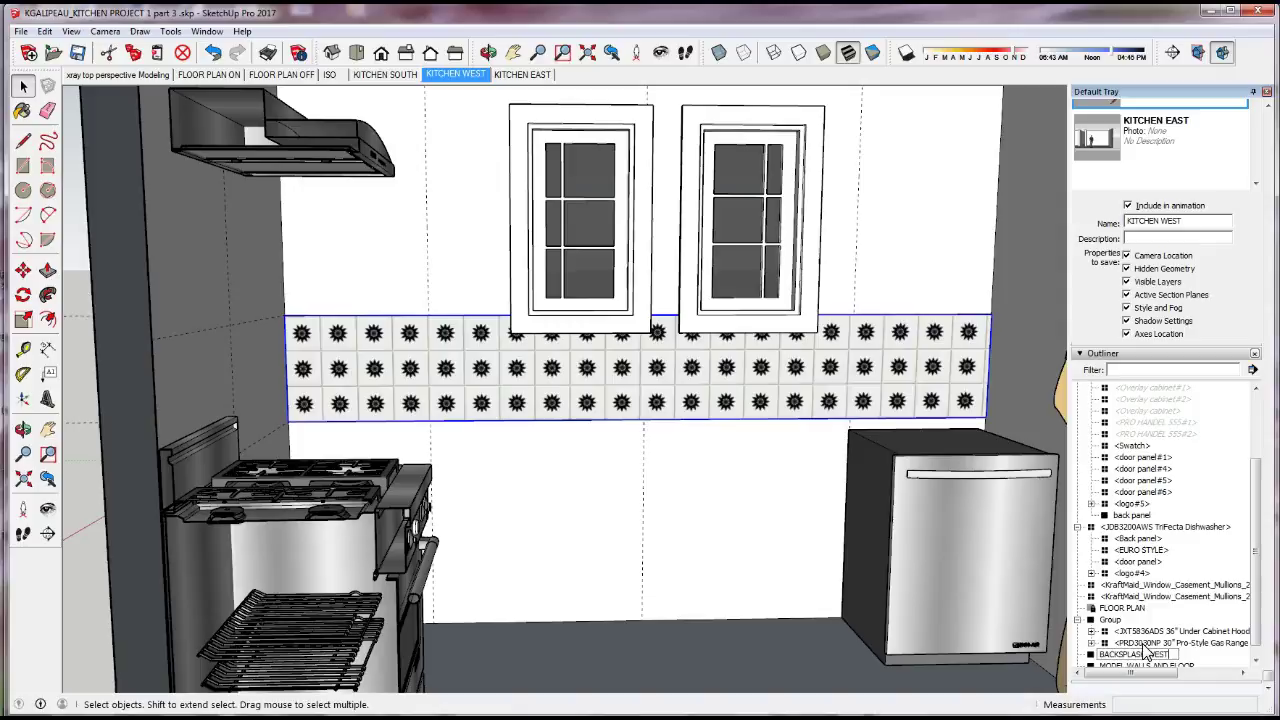
left_click(810, 548)
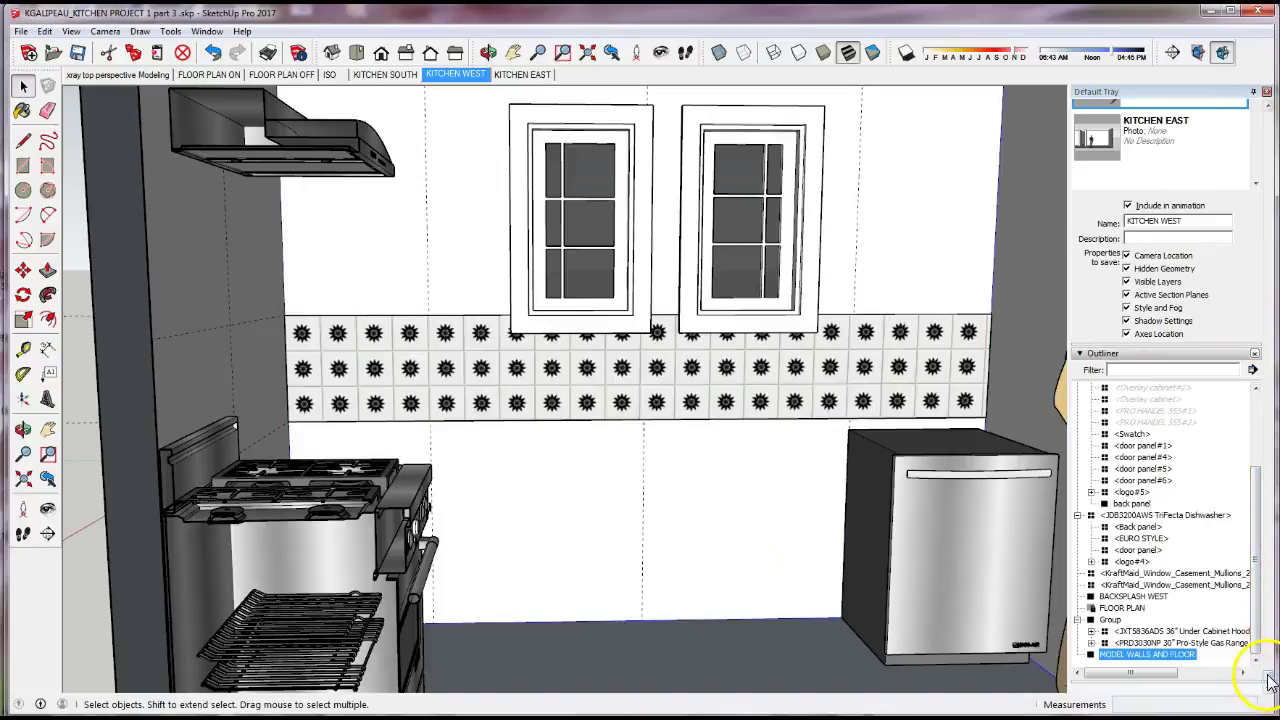
- Show the Counter Tops layer in front of the tiled west wall
scroll(1257, 543, "up", 15)
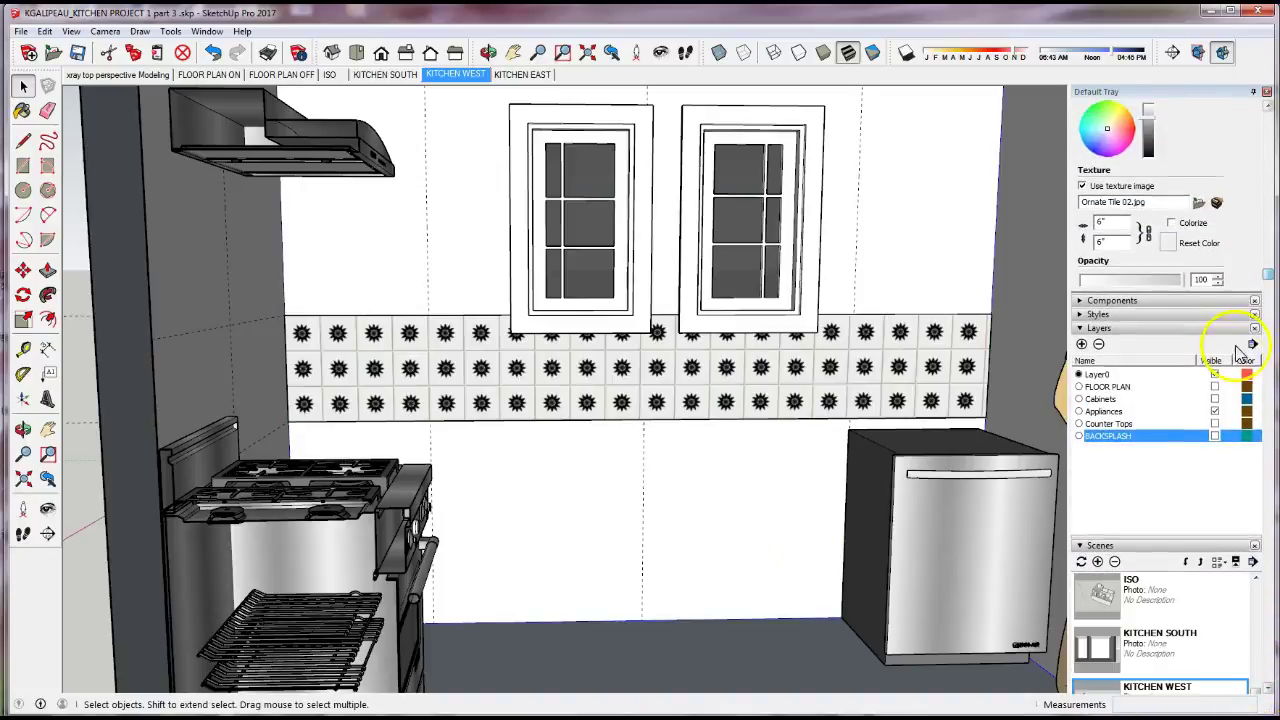
left_click(1215, 424)
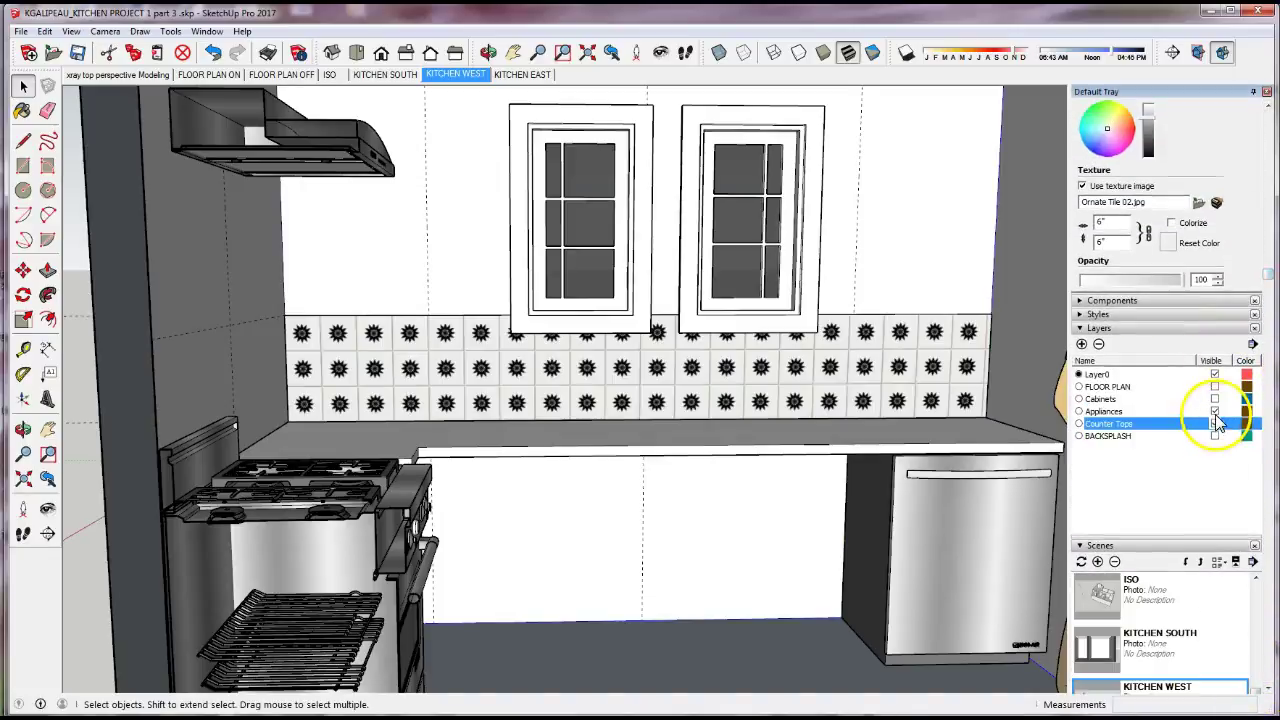
- Show the Cabinets layer alongside the Counter Tops, and switch the BACKSPLASH layer on and back off to compare the walls
left_click(1215, 399)
left_click(1215, 424)
left_click(1215, 437)
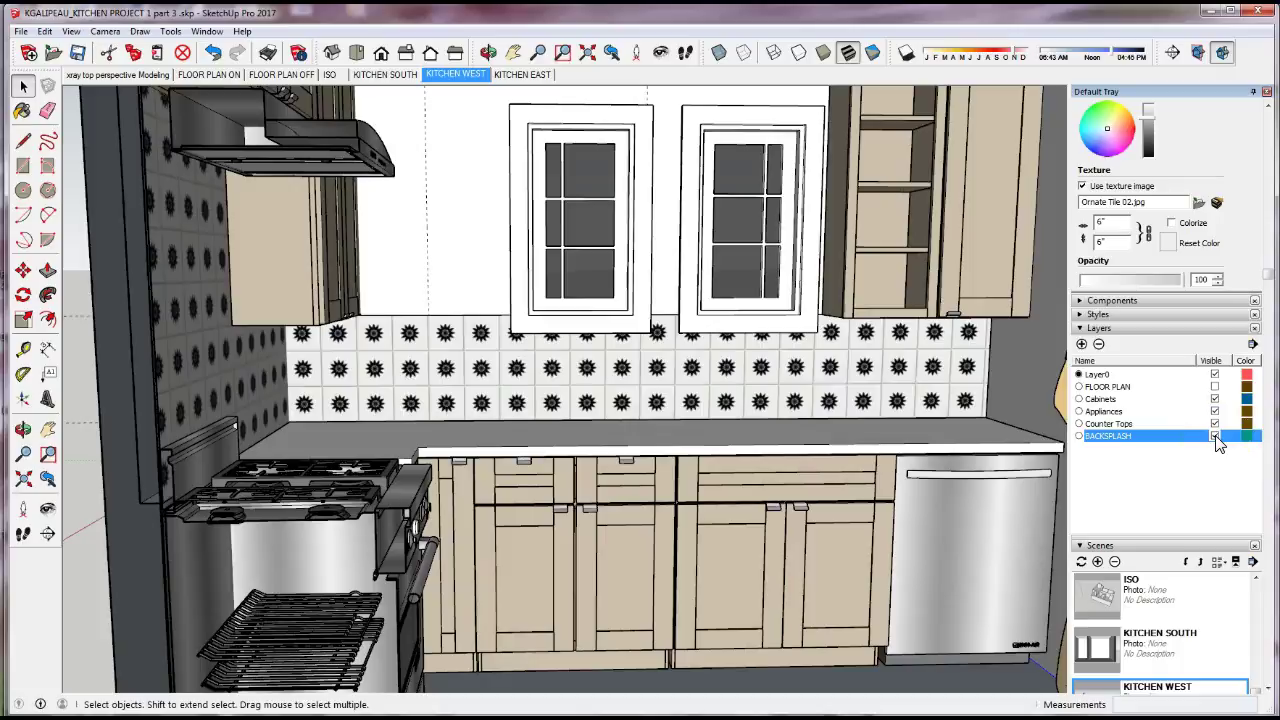
left_click(1215, 437)
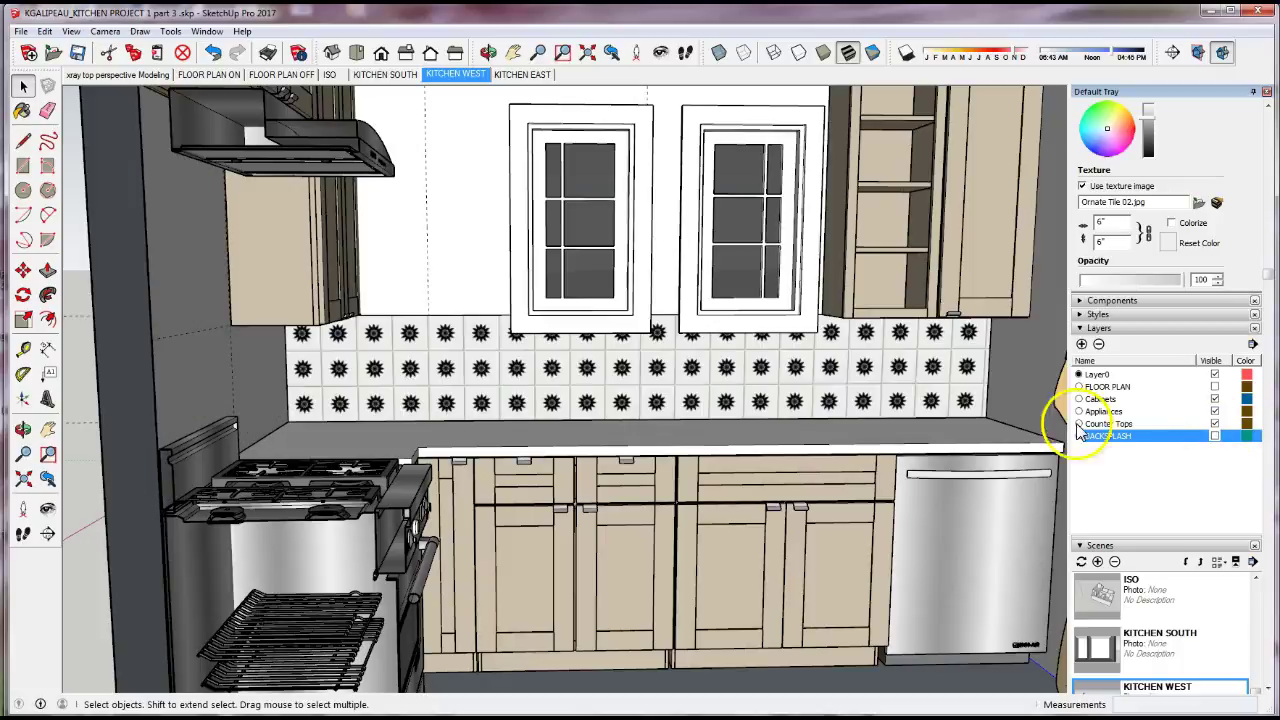
- Assign the tiled west slab group to the BACKSPLASH layer and show that layer
left_click(851, 369)
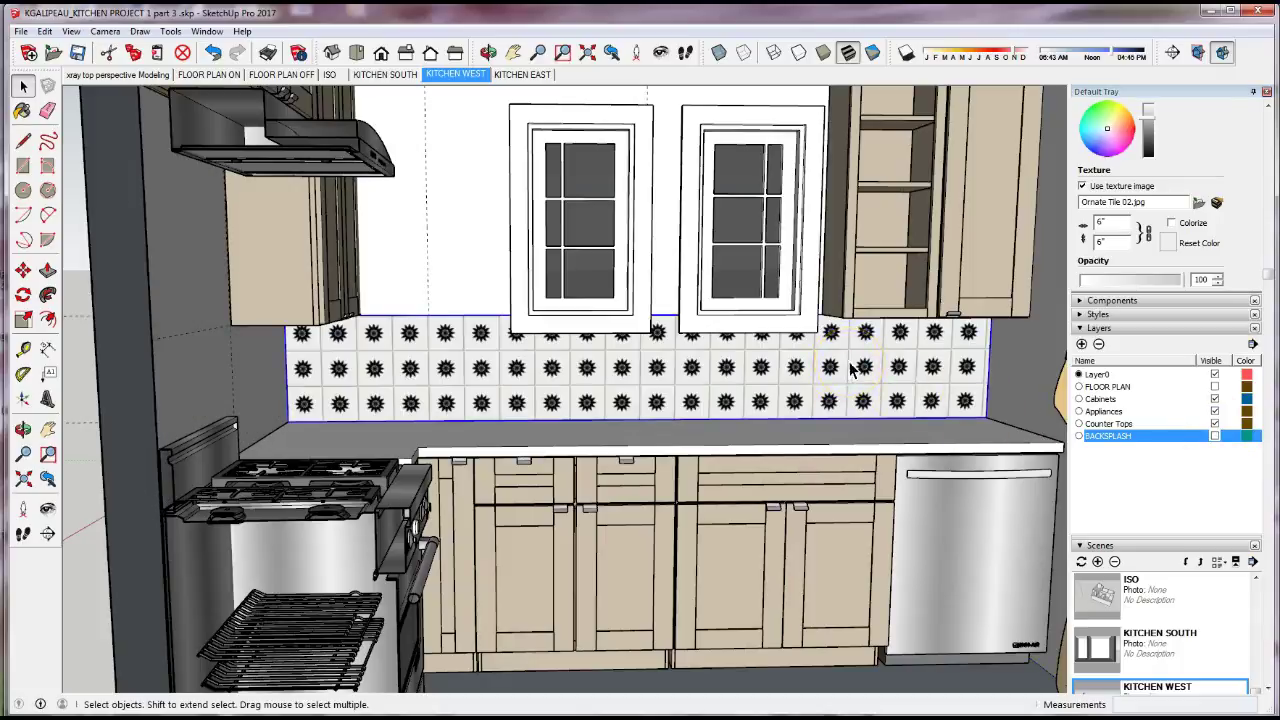
left_click(1270, 692)
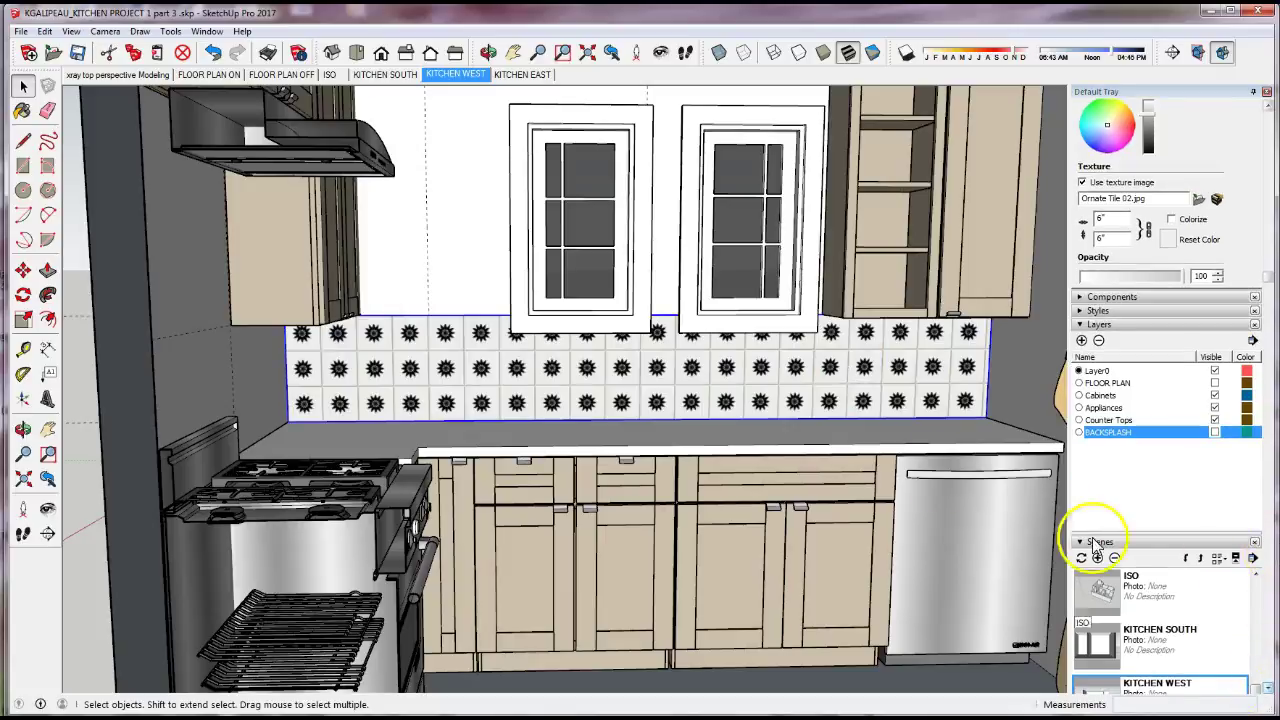
right_click(645, 380)
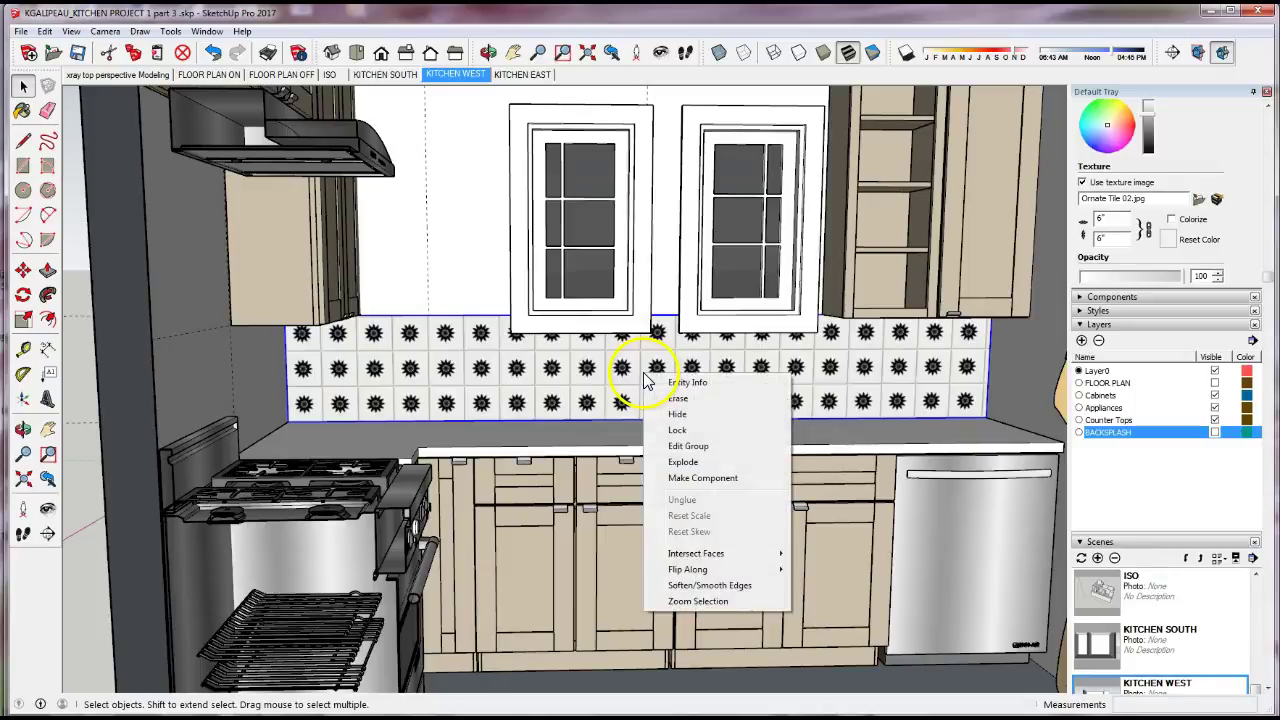
left_click(688, 382)
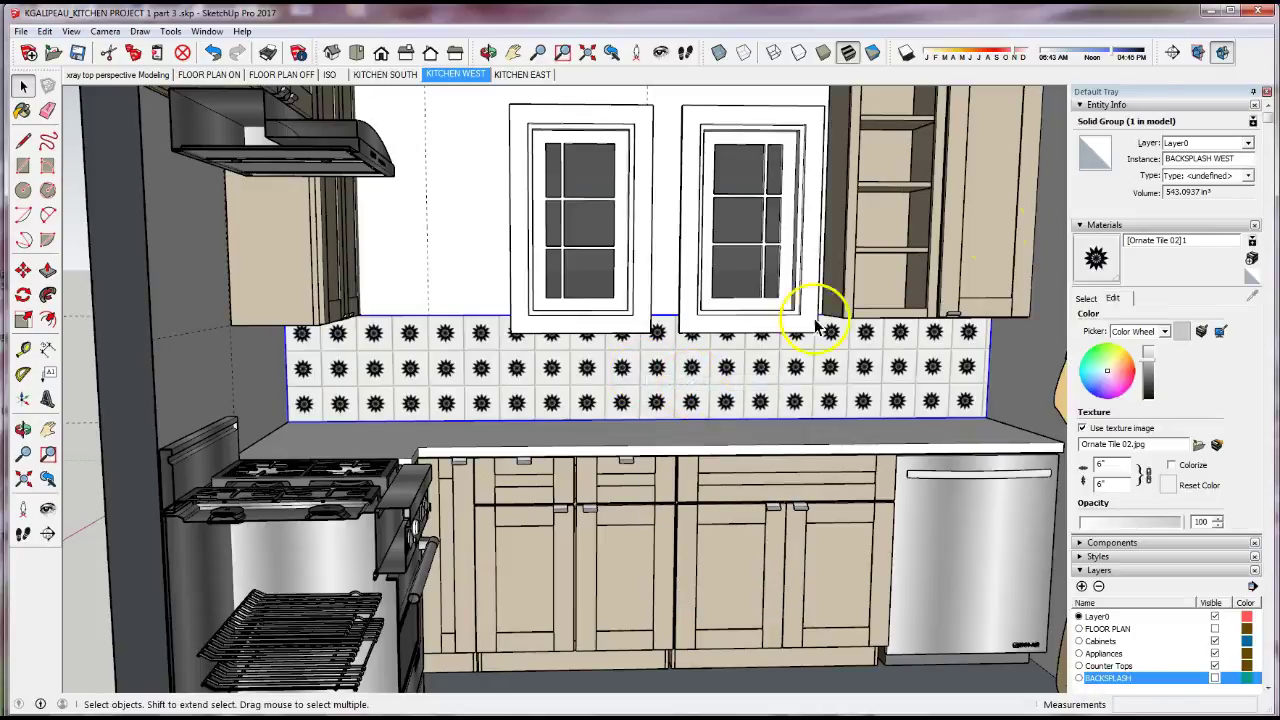
left_click(1249, 145)
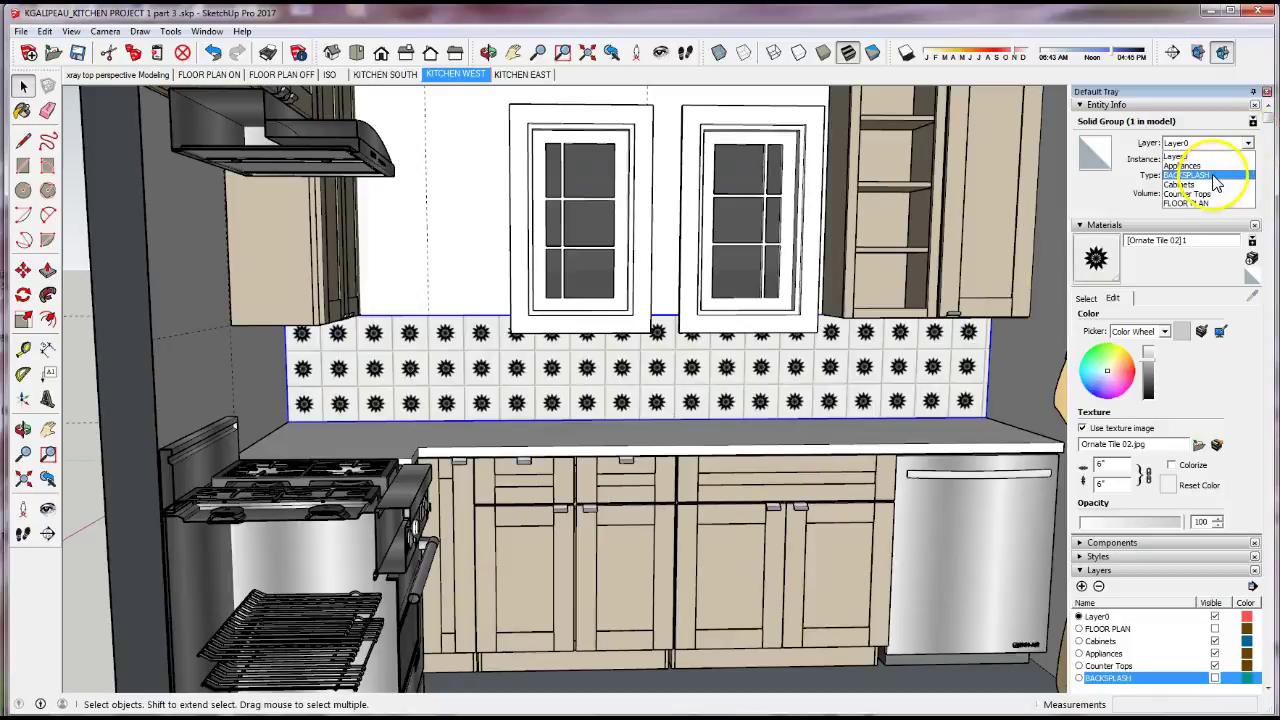
left_click(1214, 176)
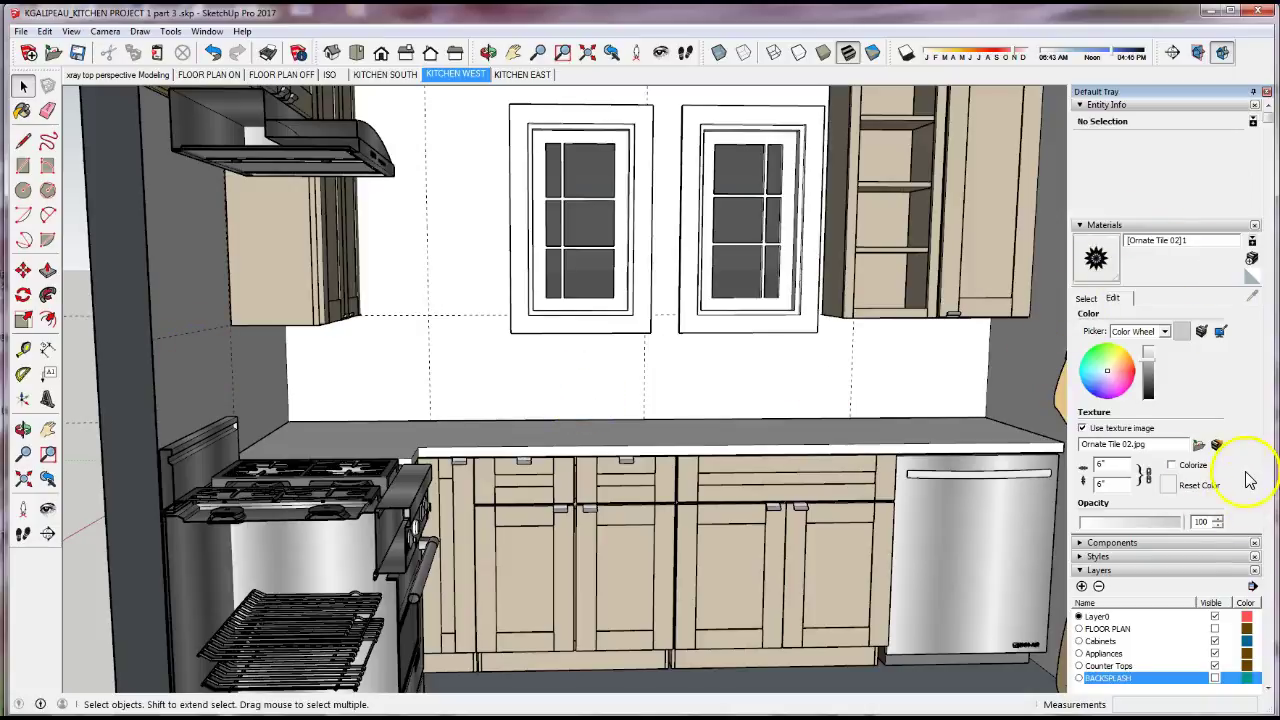
left_click(1215, 678)
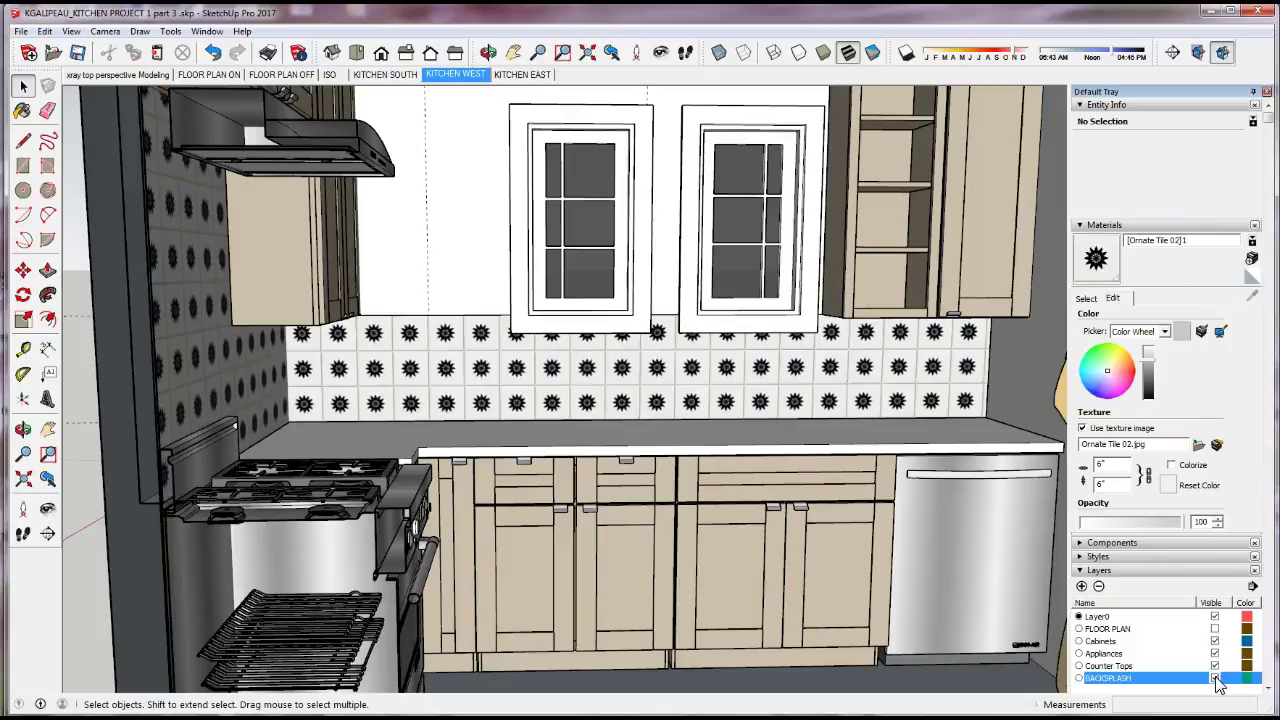
- In the KITCHEN EAST scene, place a vertical guide at the wall corner beside the fridge, about 1 7/16" from the existing guide
left_click(523, 75)
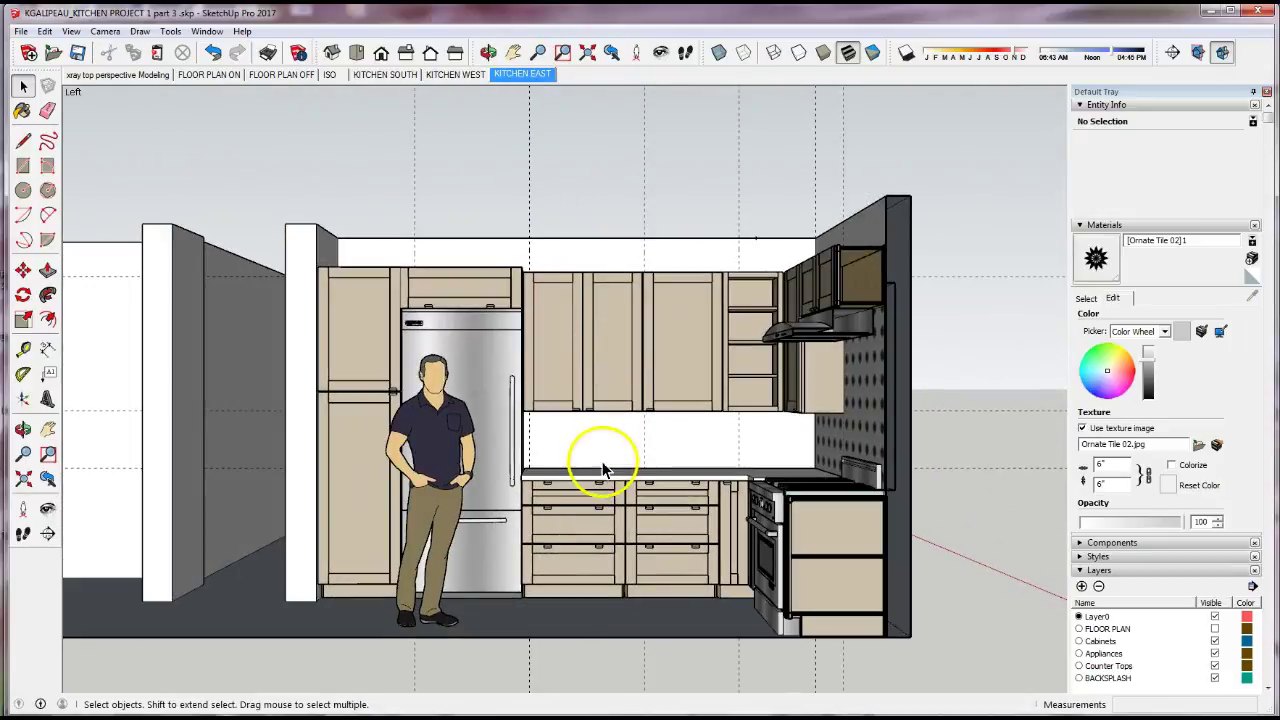
scroll(657, 437, "up", 3)
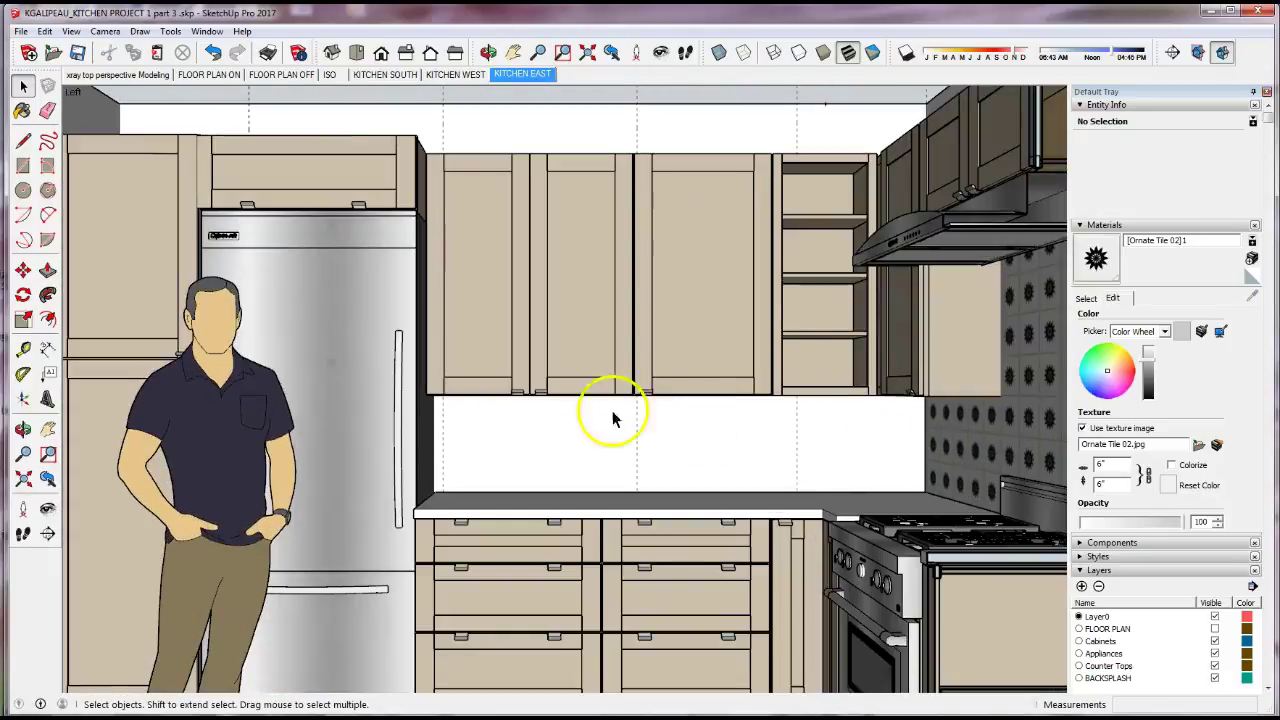
scroll(446, 458, "up", 4)
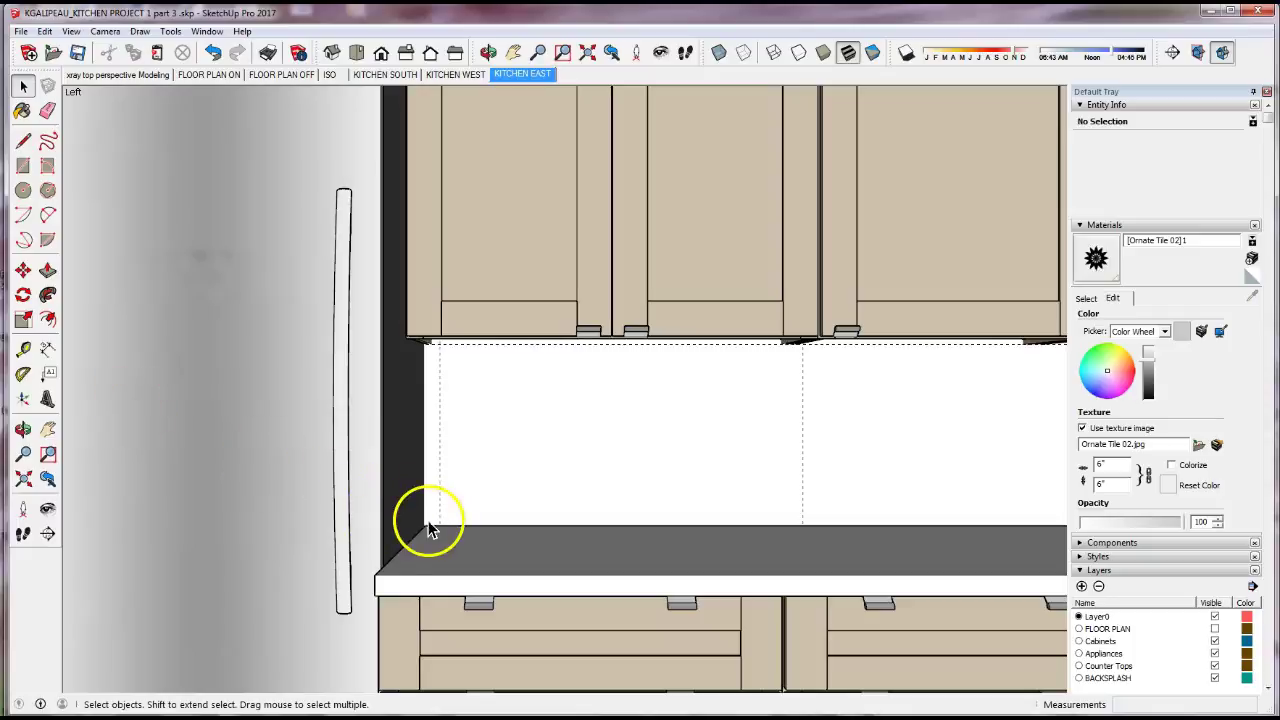
scroll(425, 523, "up", 4)
scroll(430, 505, "down", 5)
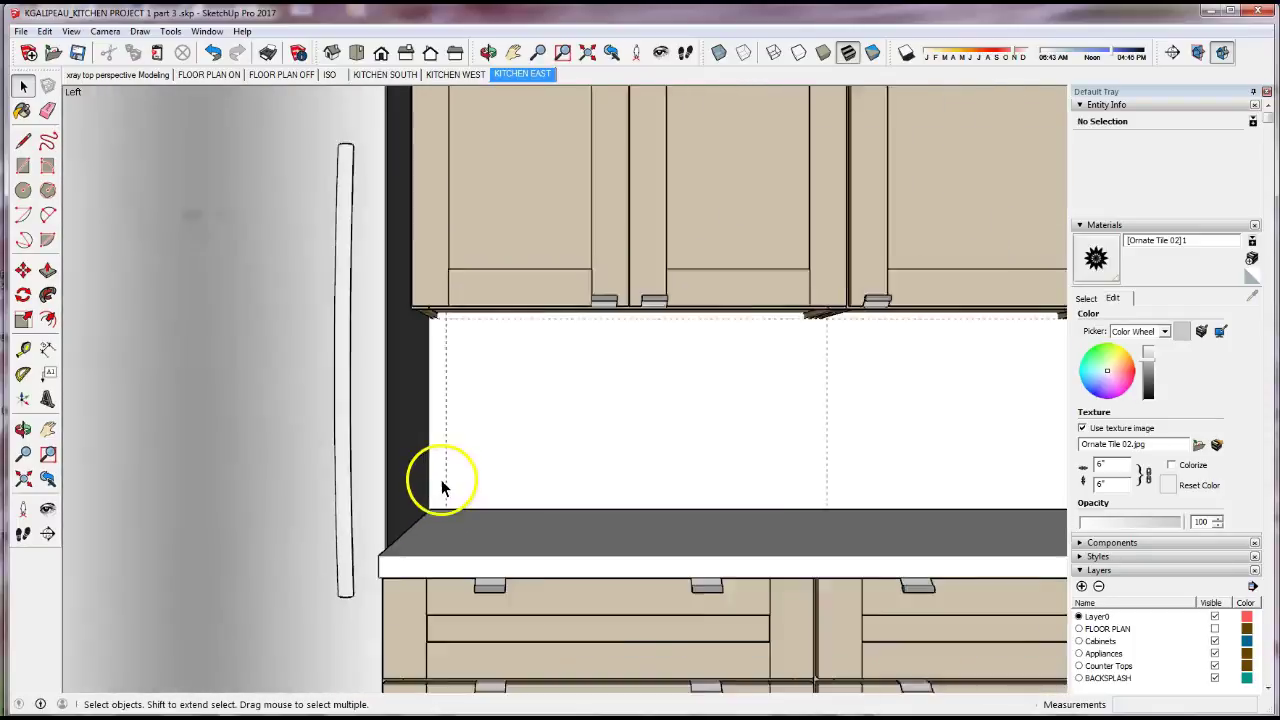
left_click(24, 351)
left_click(445, 438)
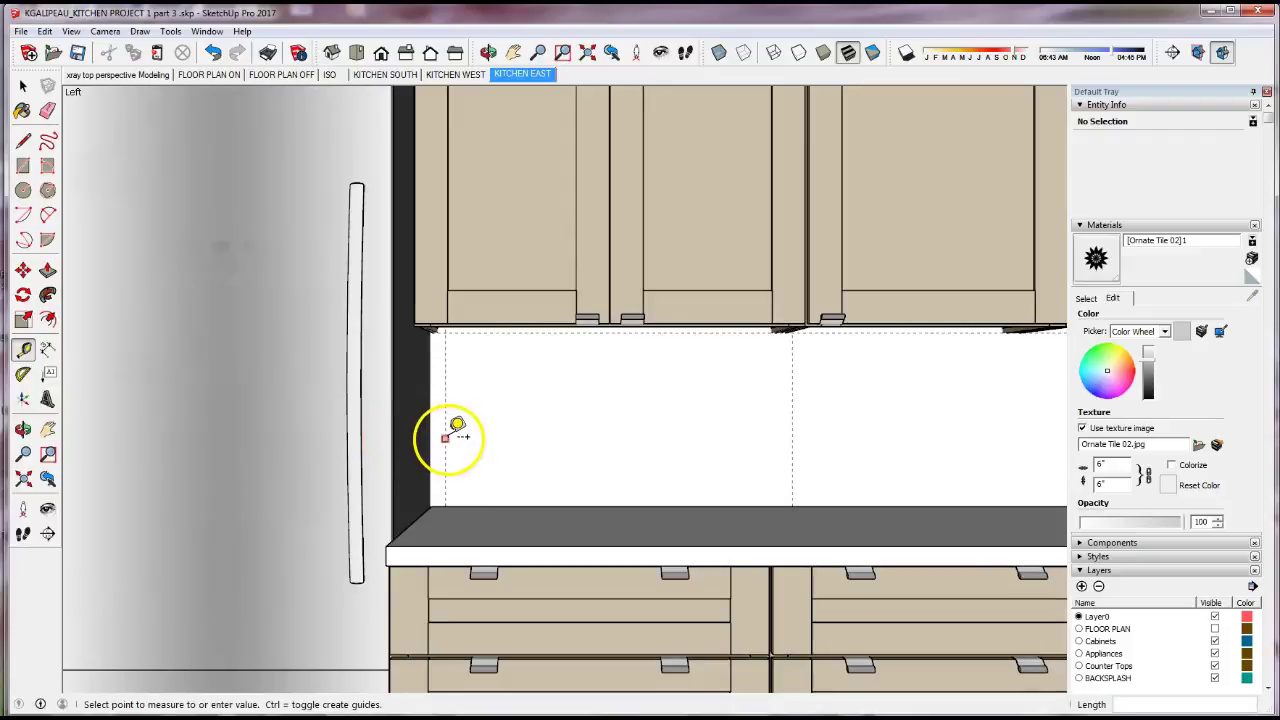
scroll(440, 437, "up", 3)
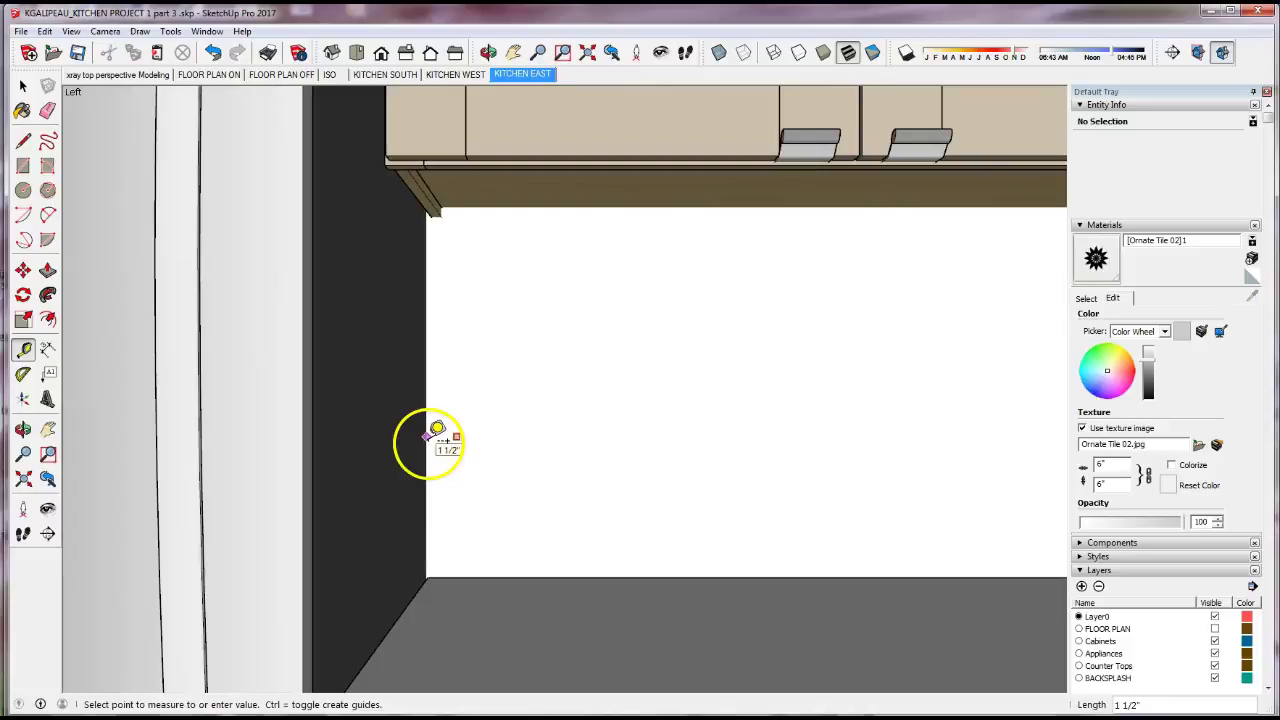
scroll(438, 428, "down", 2)
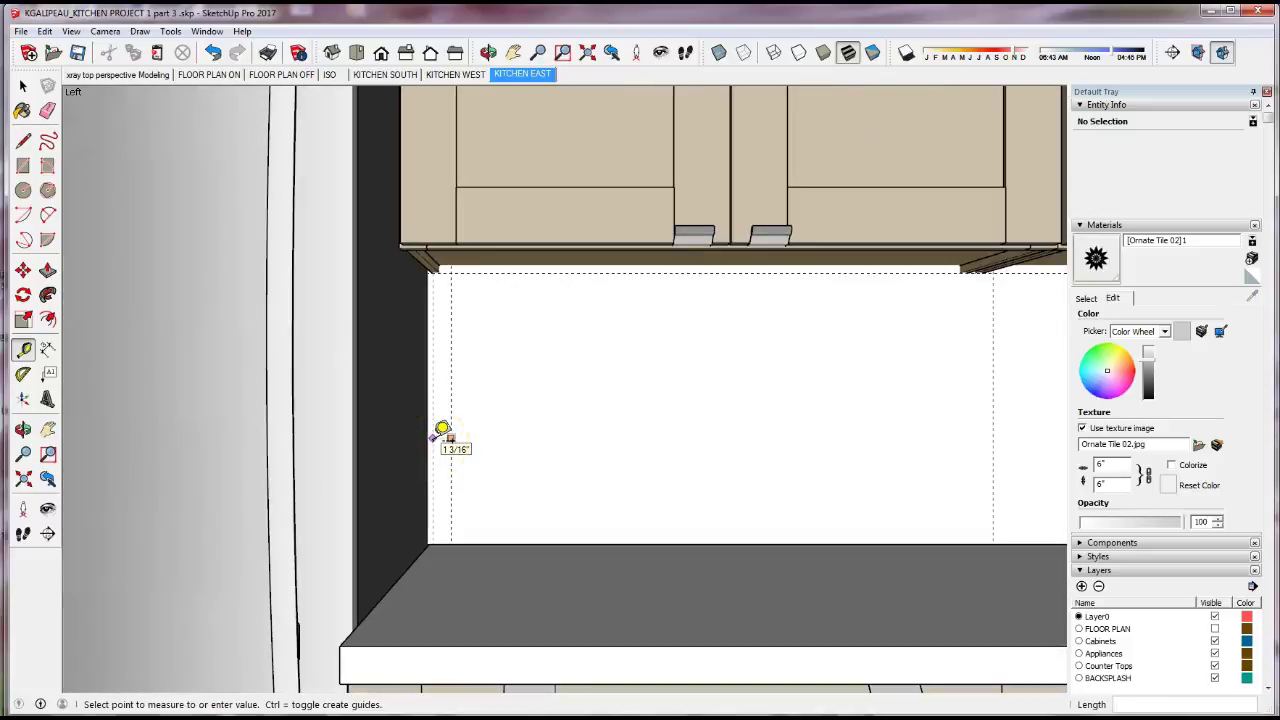
left_click(429, 543)
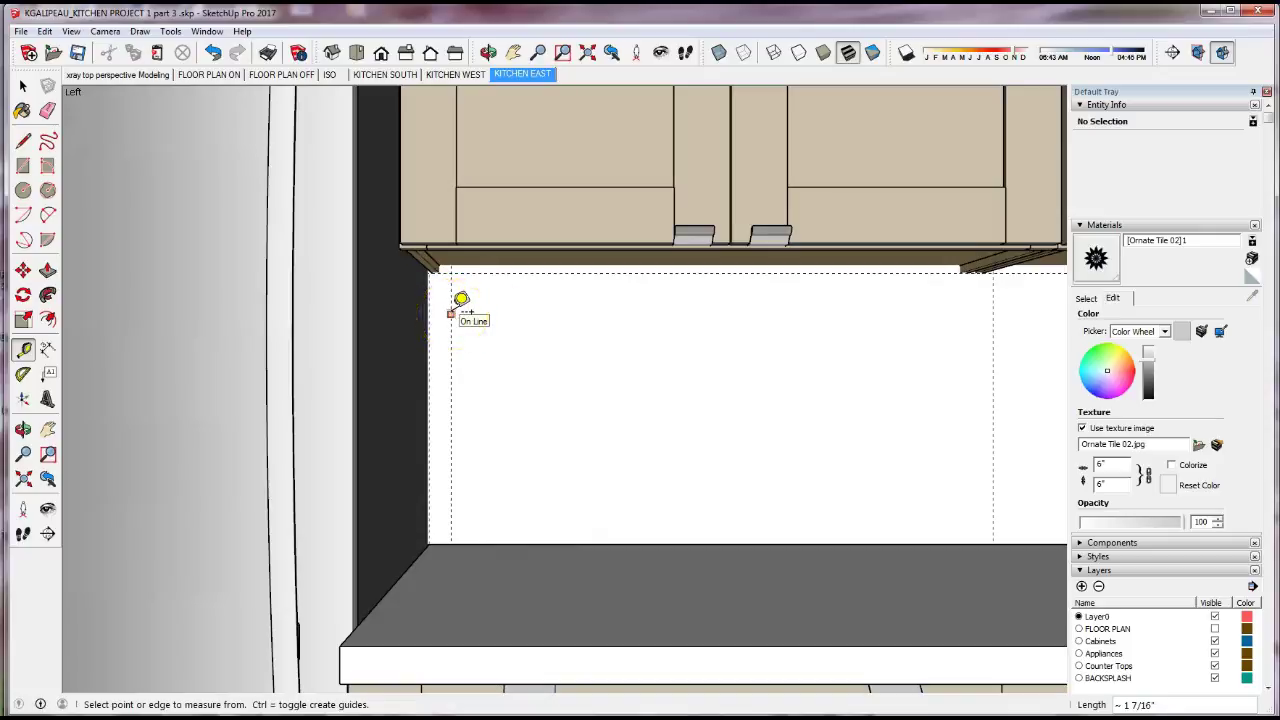
- Hide the Counter Tops, Cabinets and BACKSPLASH layers to clear the east wall
scroll(460, 300, "down", 5)
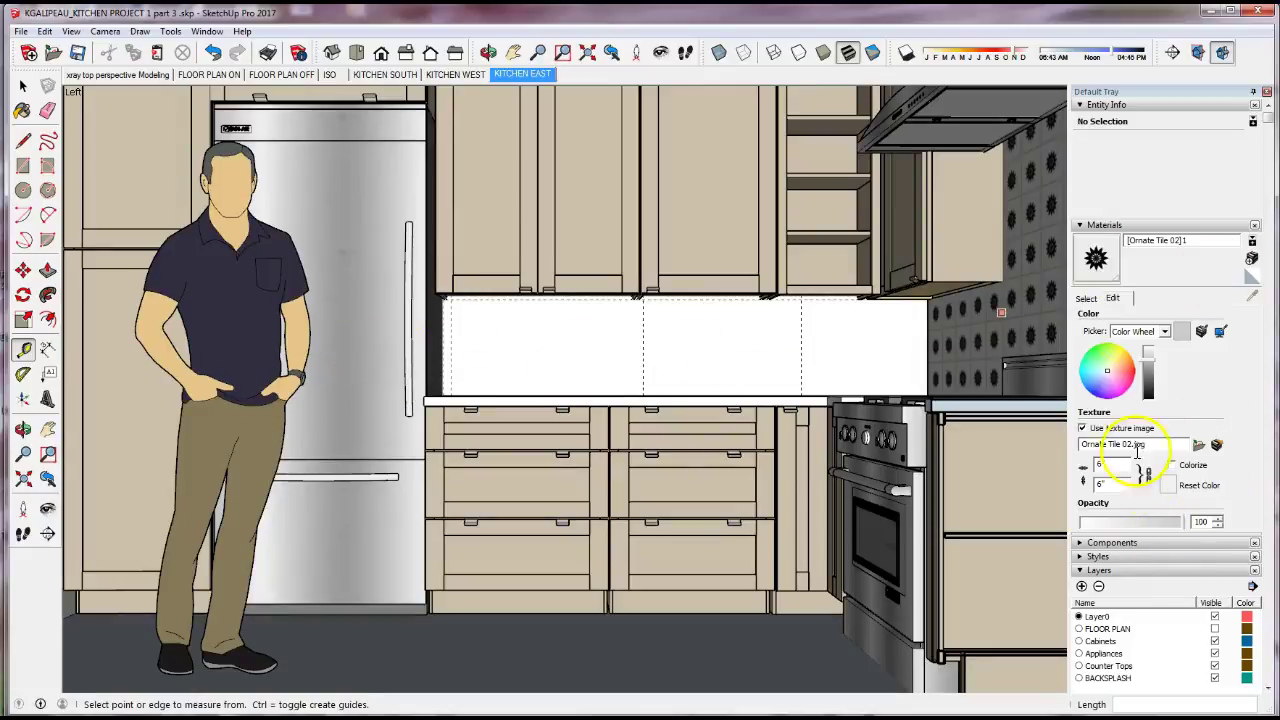
left_click(1083, 228)
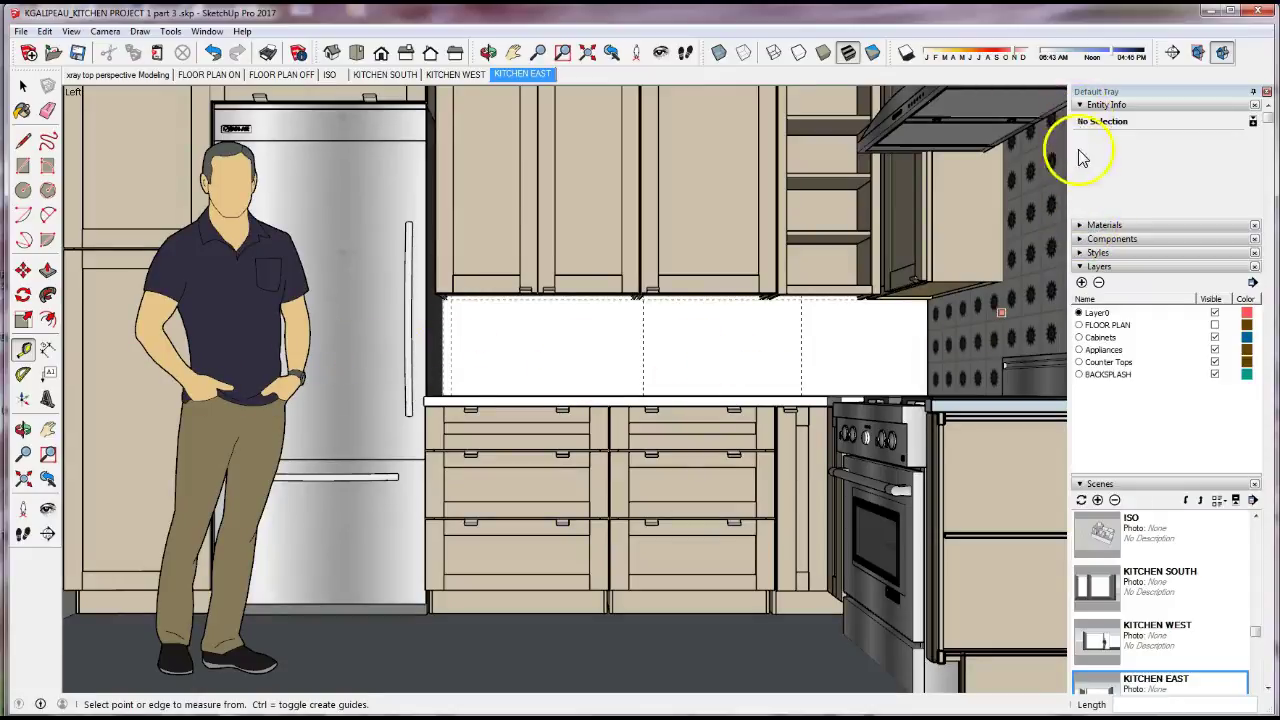
left_click(1080, 106)
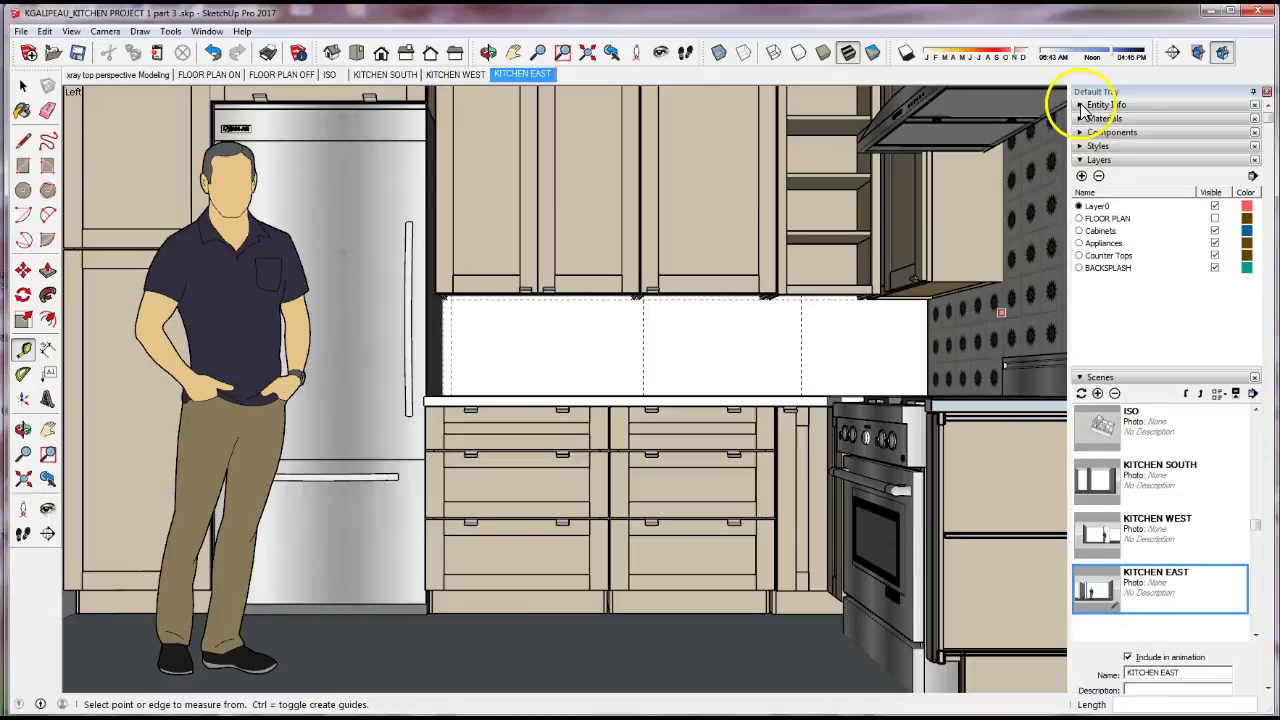
left_click(1215, 256)
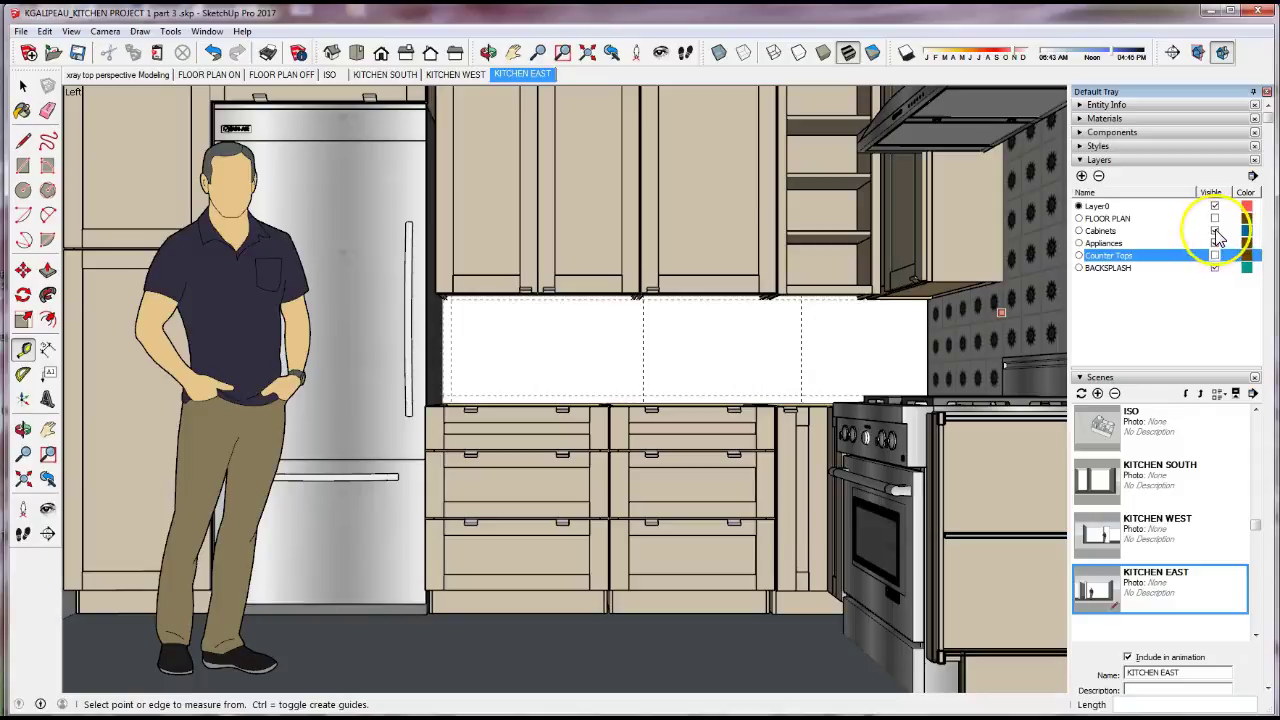
left_click(1215, 231)
left_click(1215, 231)
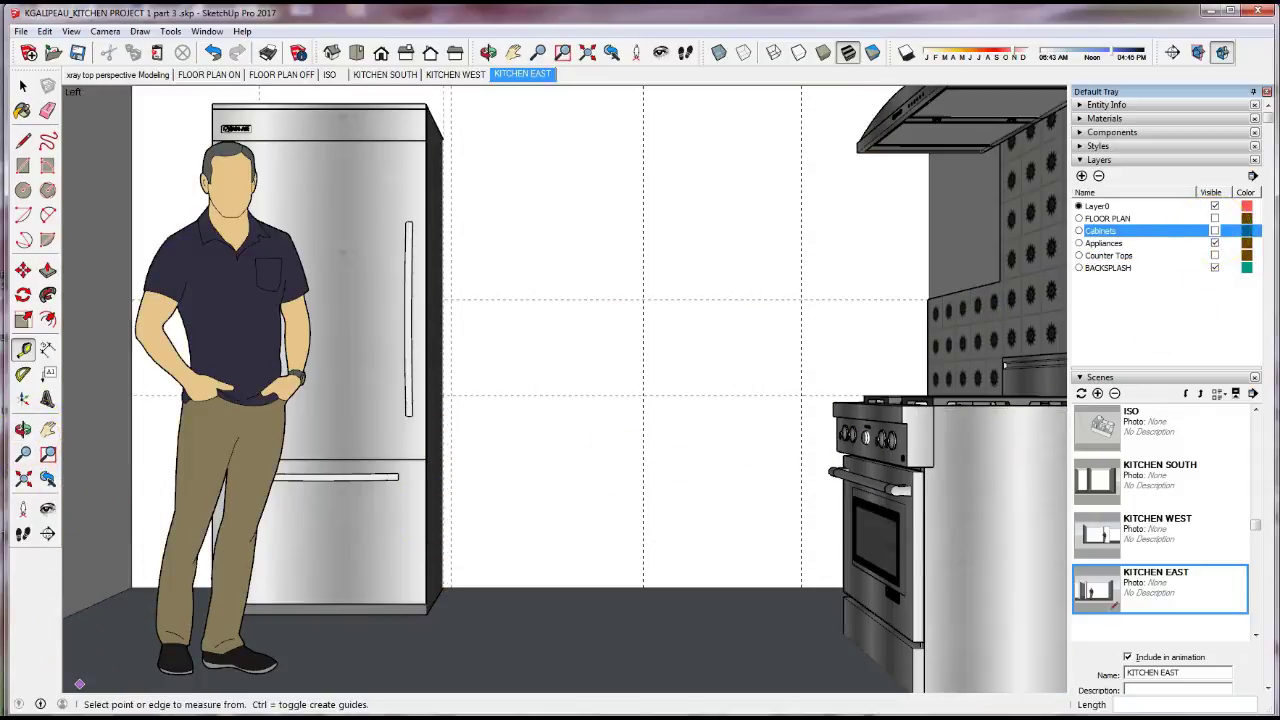
left_click(23, 430)
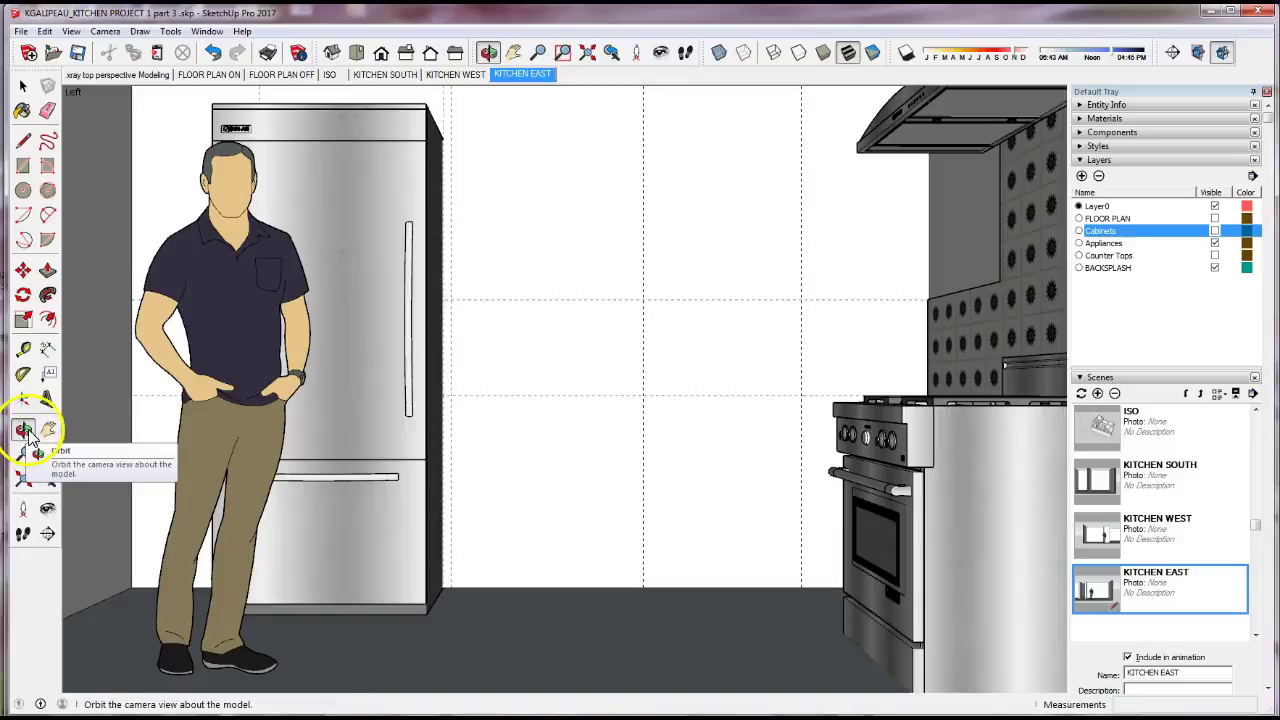
mouse_move(534, 386)
left_mouse_down()
mouse_move(603, 419)
mouse_move(514, 406)
mouse_move(522, 399)
left_mouse_up()
scroll(709, 357, "up", 3)
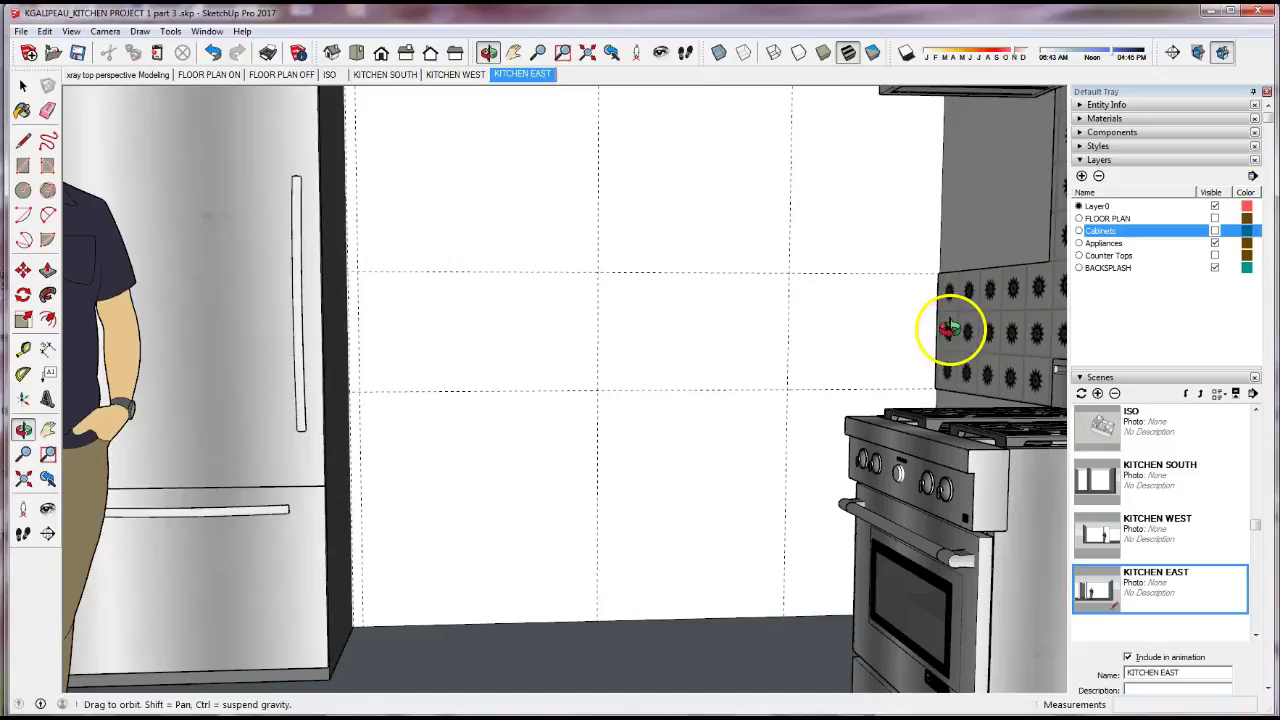
key("t")
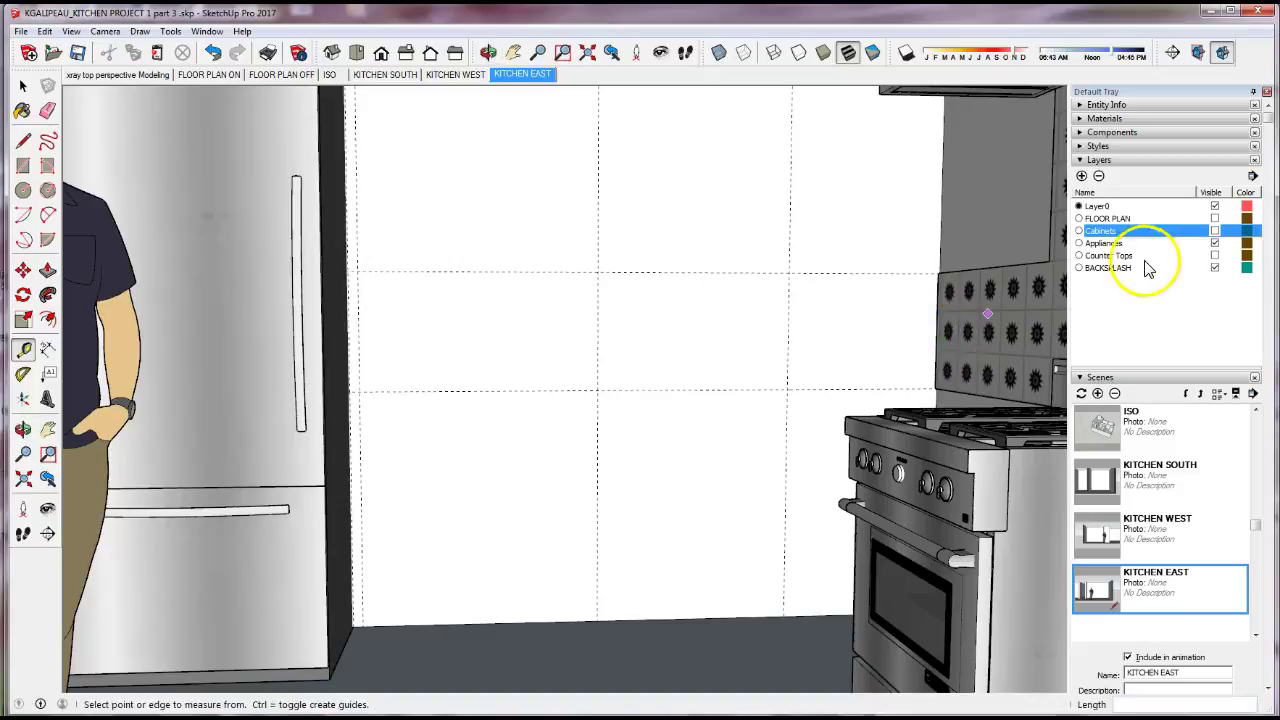
left_click(1215, 269)
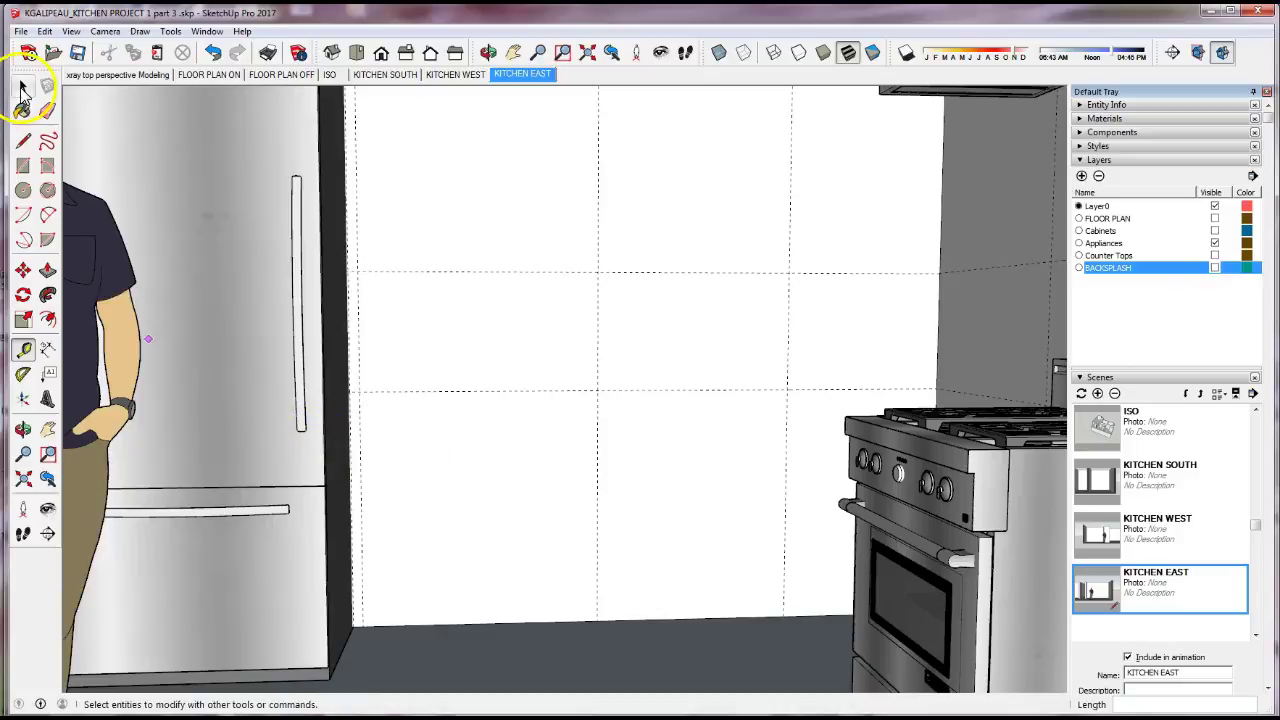
- Outline a rectangle about 1' 6" high with the Line tool on the east wall, following the guides from the range-side corner to the fridge corner
left_click(27, 145)
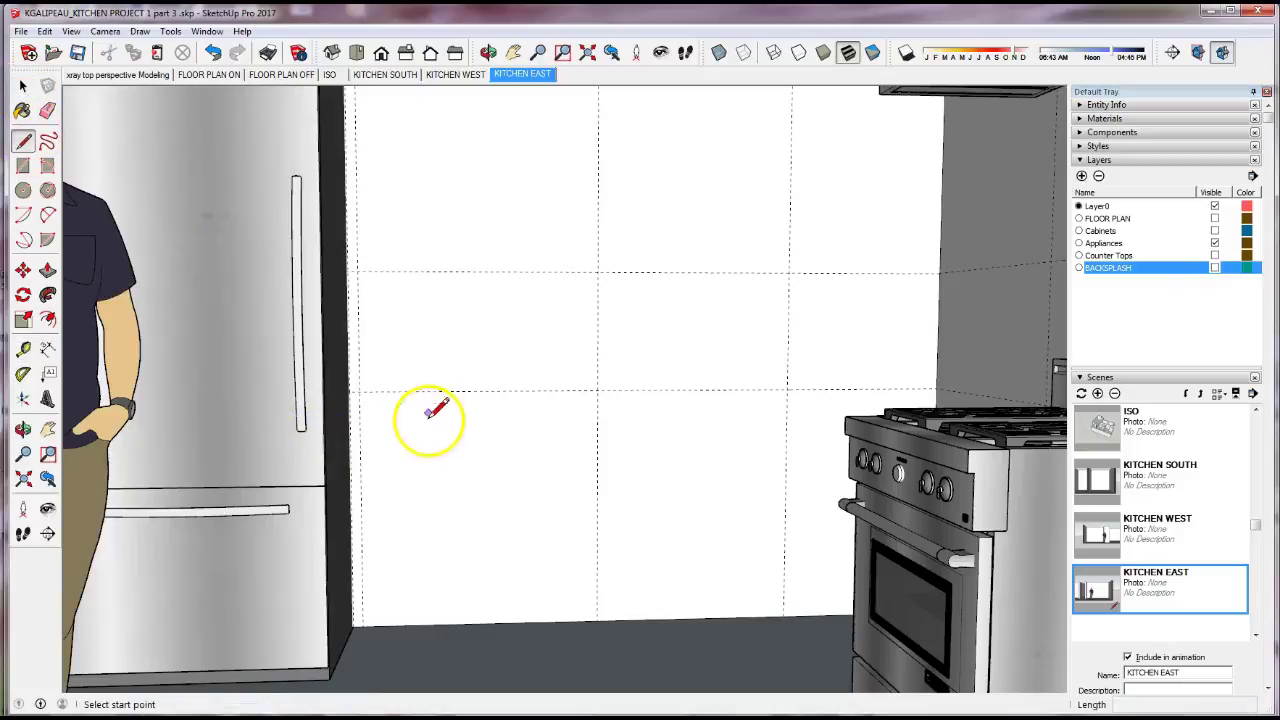
left_click(936, 388)
left_click(349, 391)
left_click(348, 270)
left_click(939, 272)
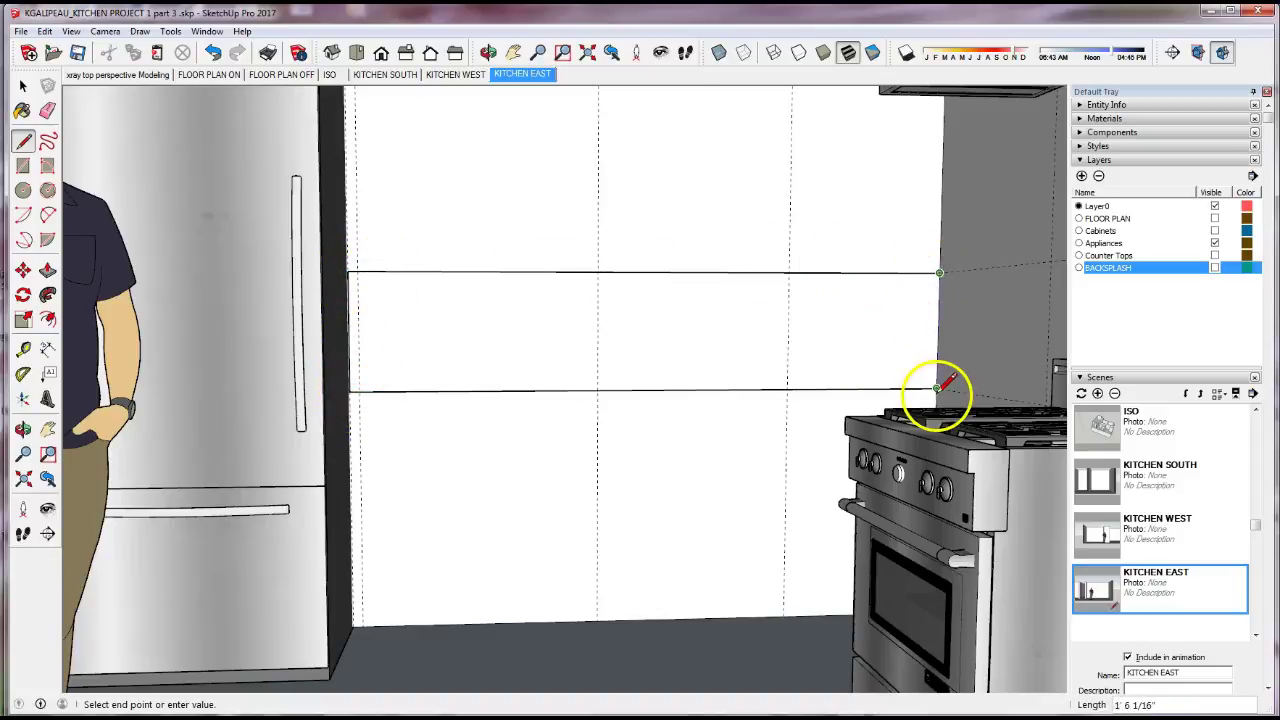
left_click(937, 388)
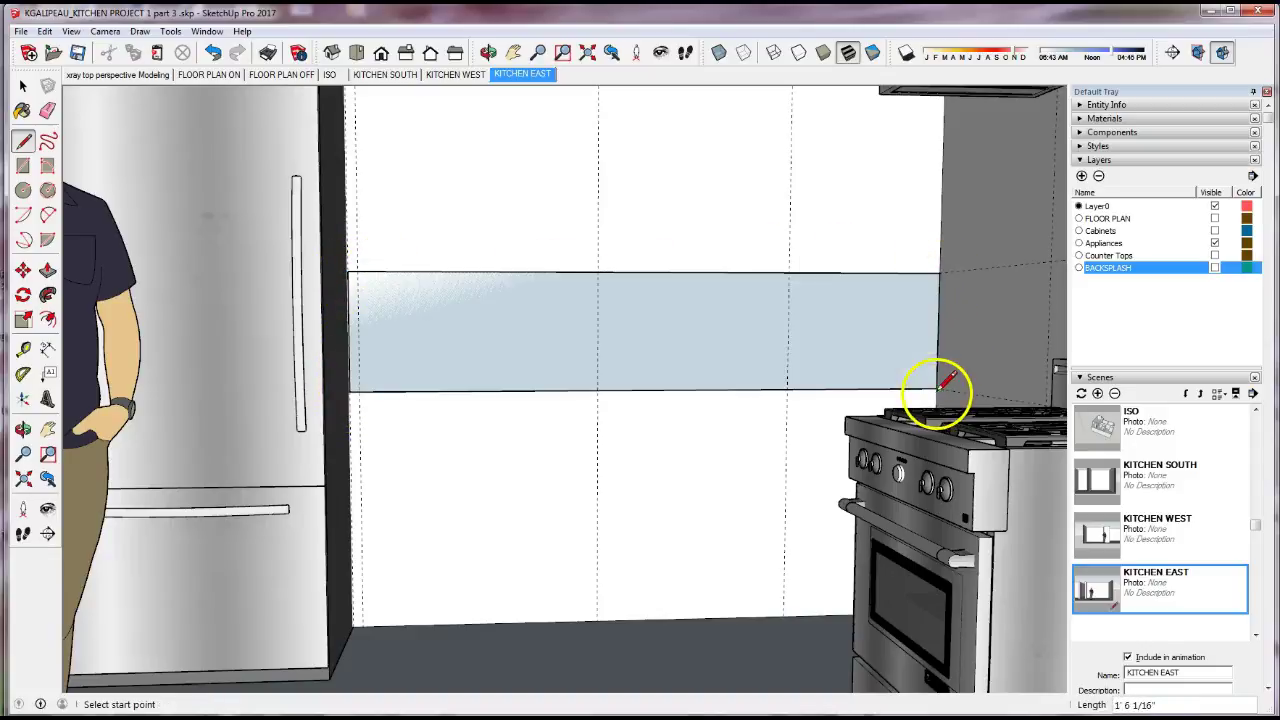
- Push/Pull the east wall's backsplash rectangle out by 0.25"
left_click(53, 273)
left_click(531, 349)
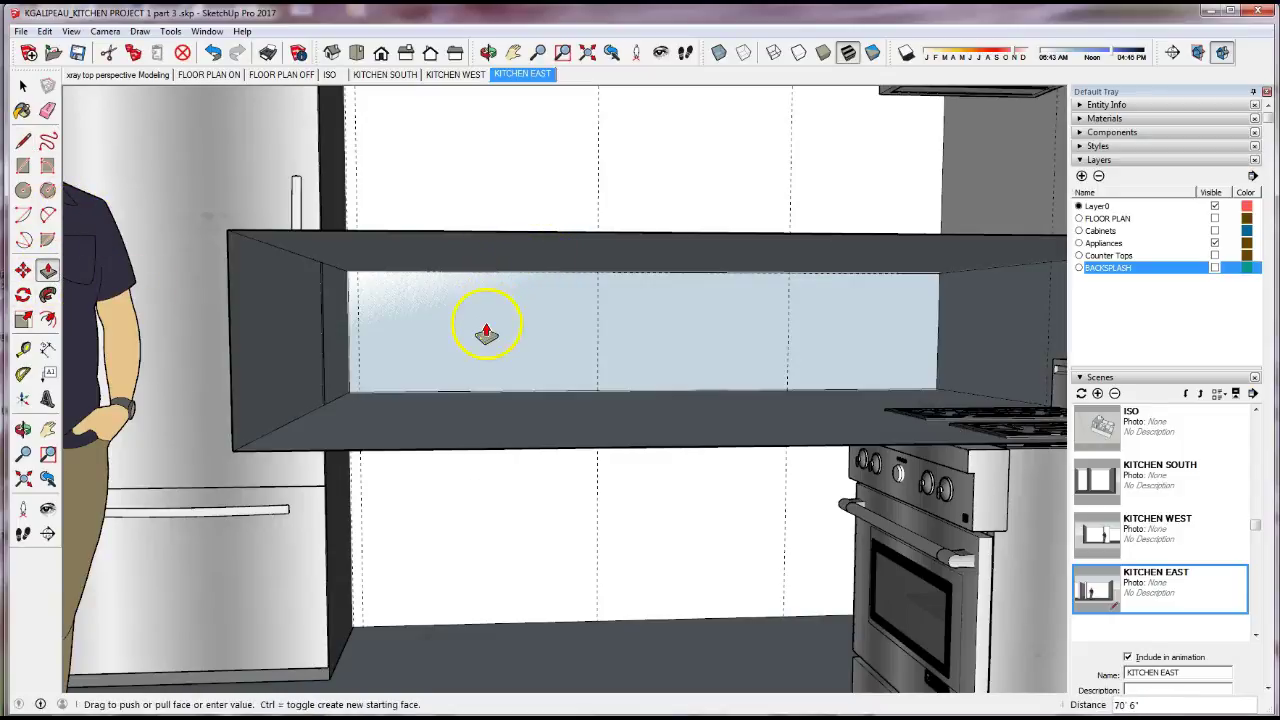
left_click(530, 320)
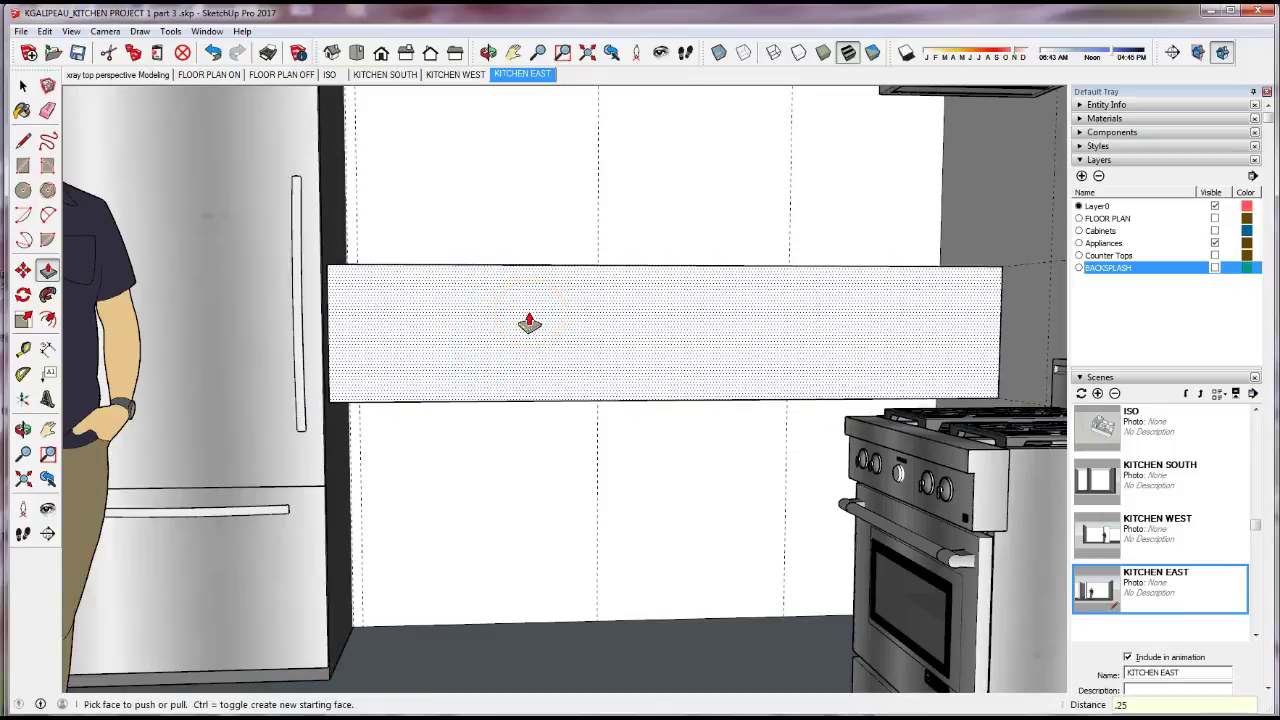
left_click(530, 322)
left_click(530, 322)
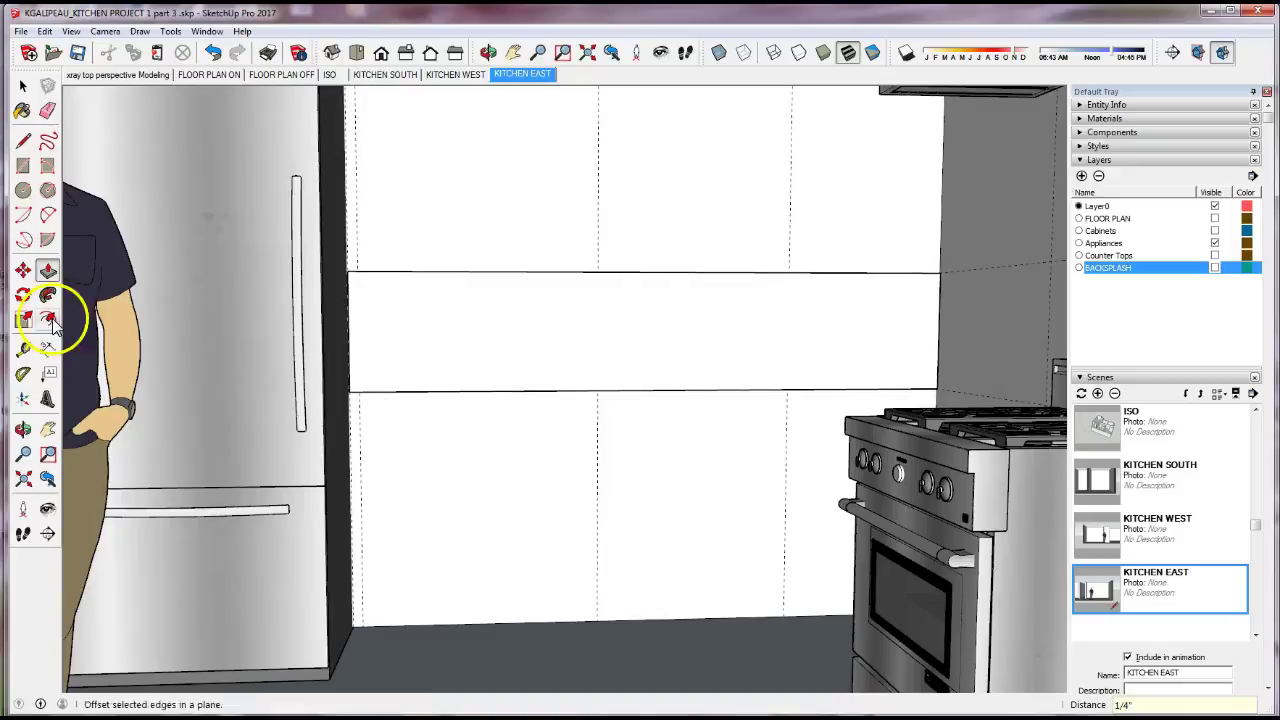
- Paint the front face of the east wall's backsplash with the 6" Ornate Tile 02 material
left_click(23, 430)
left_click_drag(463, 289, 556, 298)
scroll(556, 298, "down", 1)
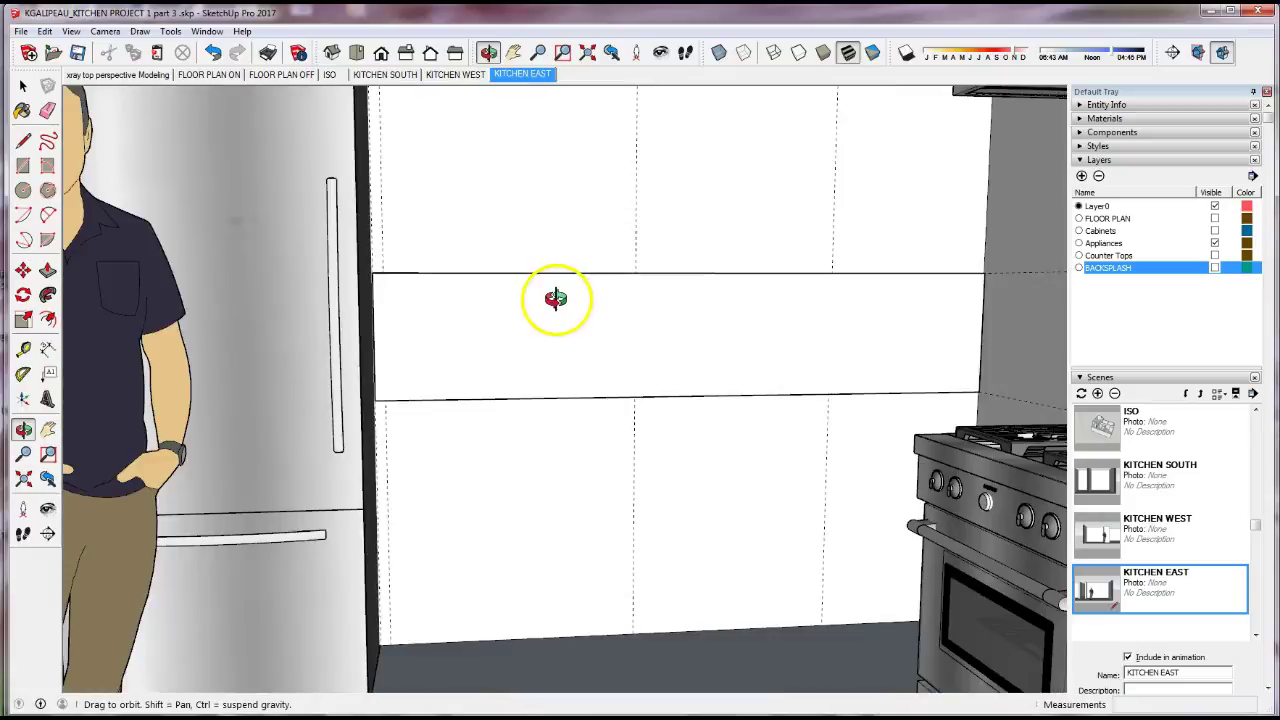
left_click(47, 270)
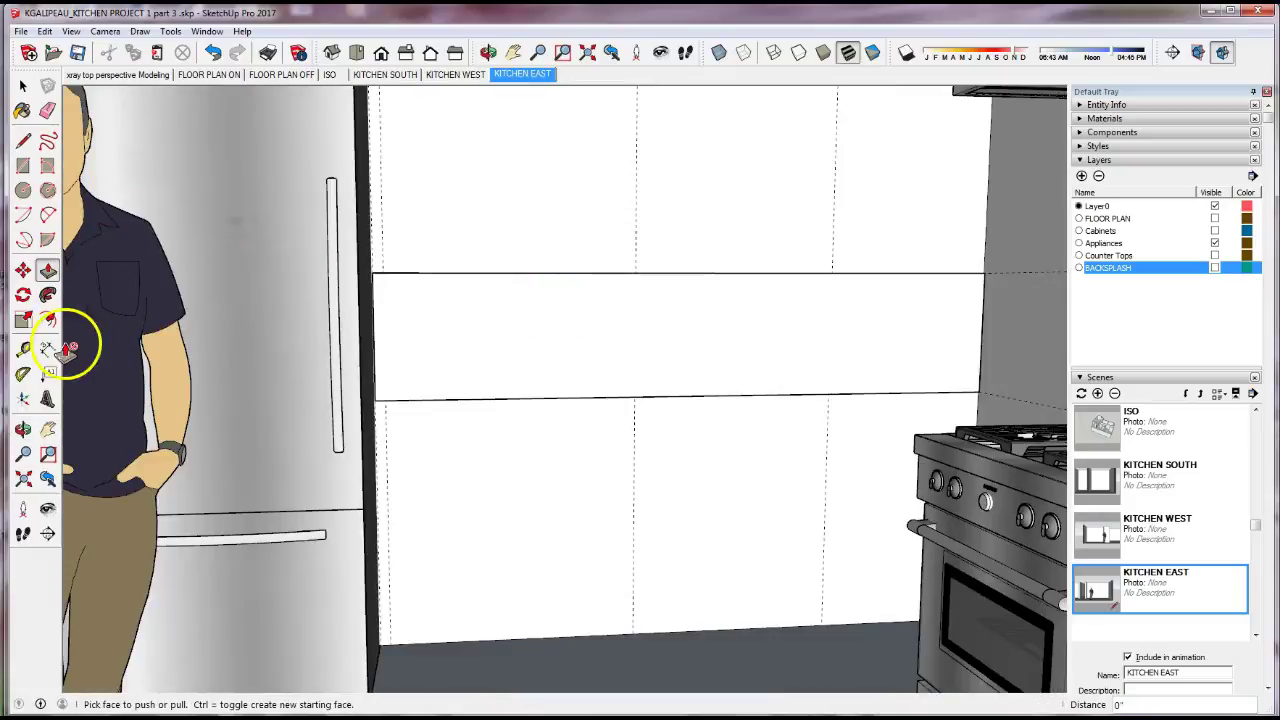
left_click(23, 110)
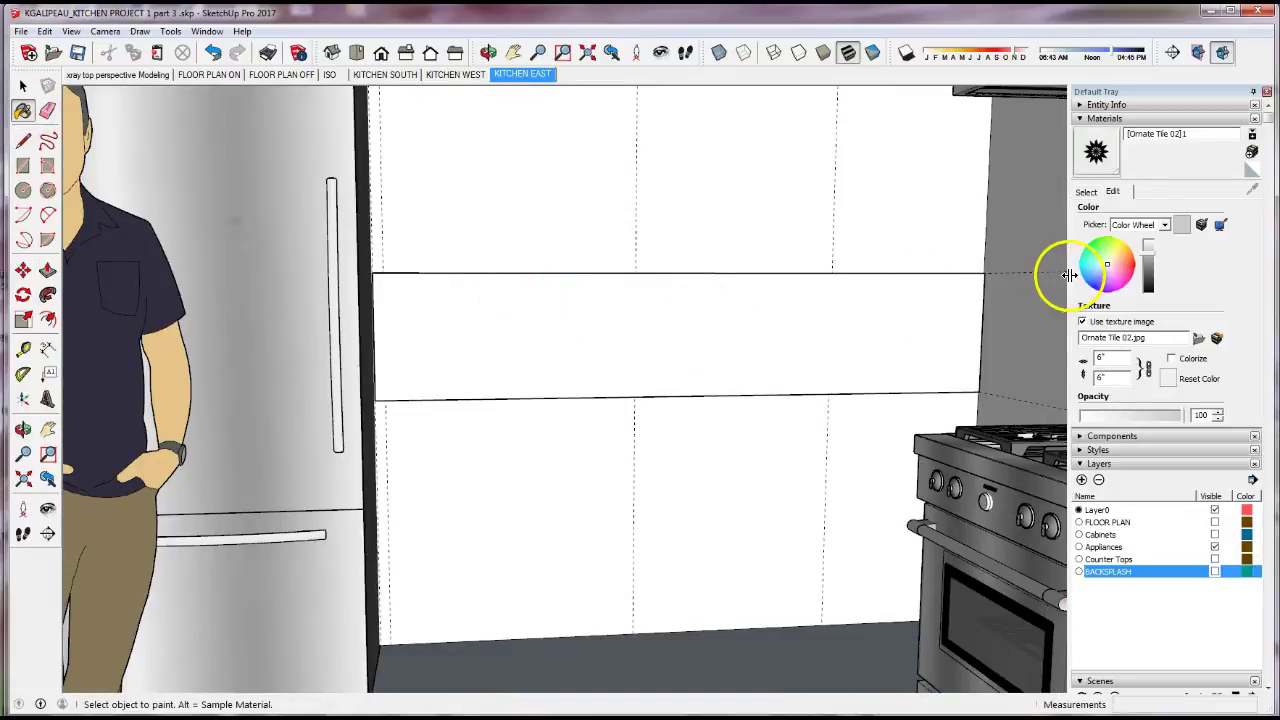
left_click(805, 337)
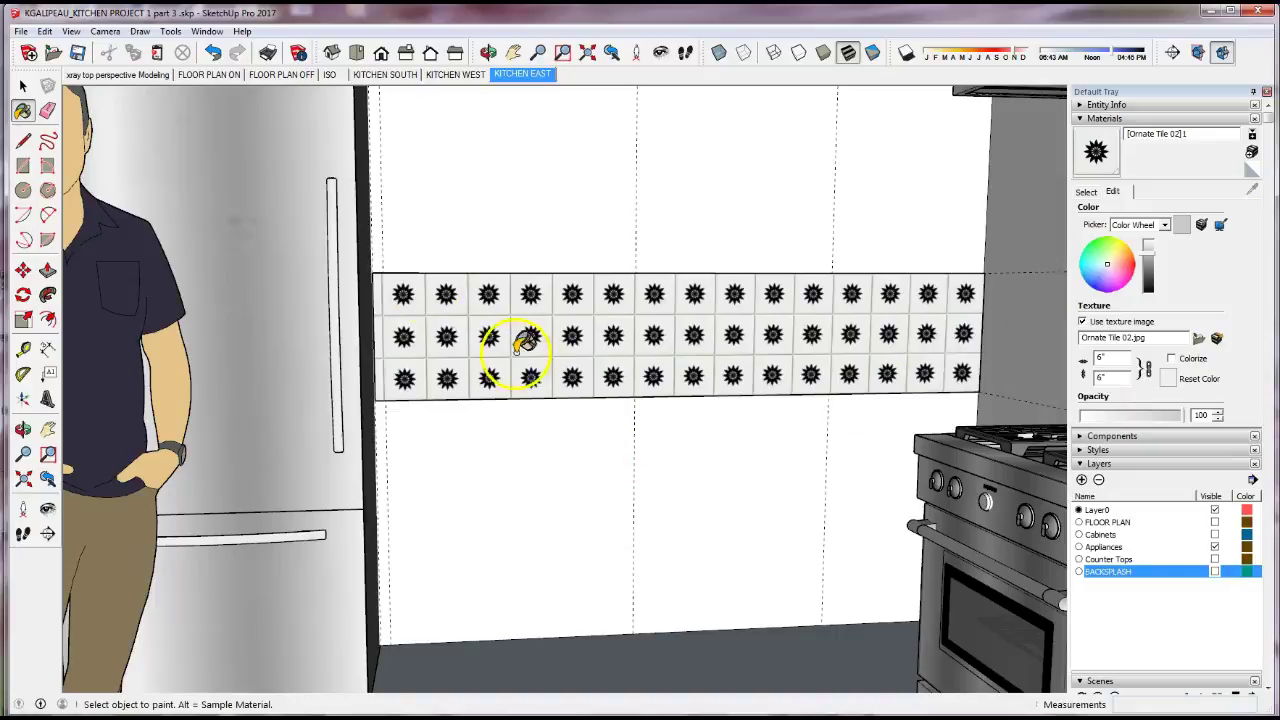
- Group the tiled east backsplash and rename the group BACKSPLASH EAST
left_click(24, 86)
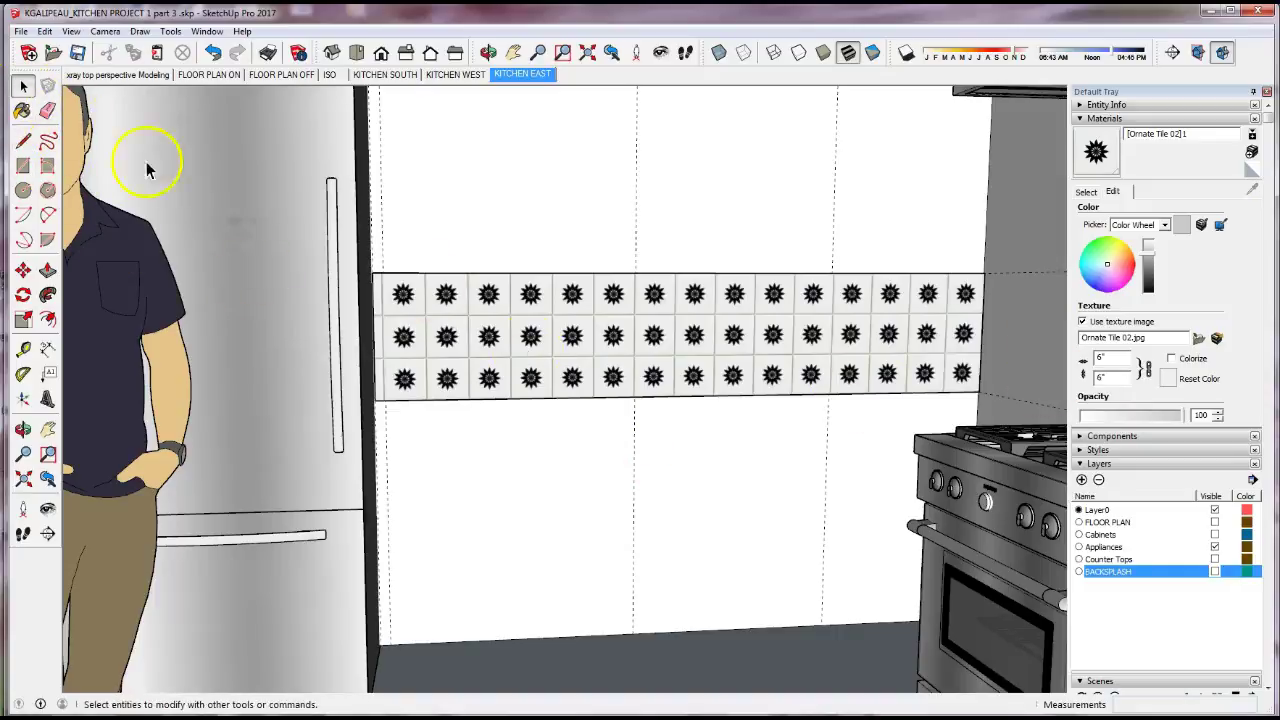
left_click(563, 345)
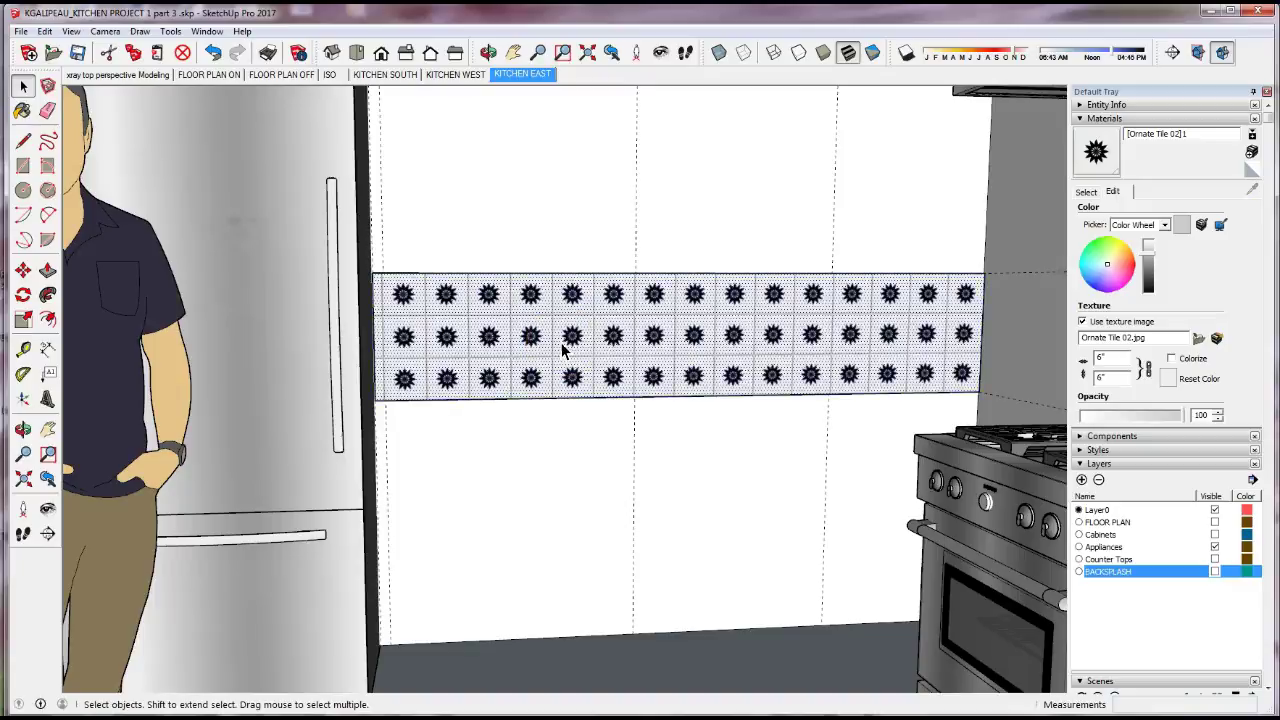
right_click(476, 338)
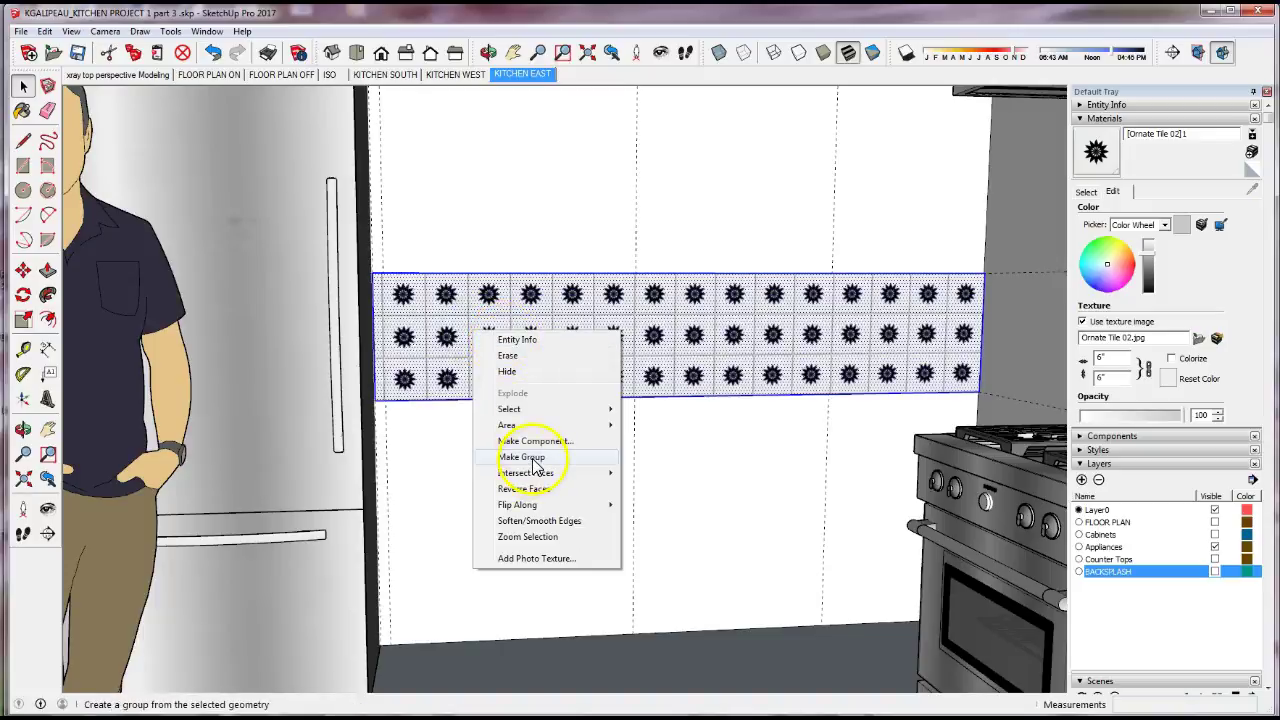
left_click(522, 457)
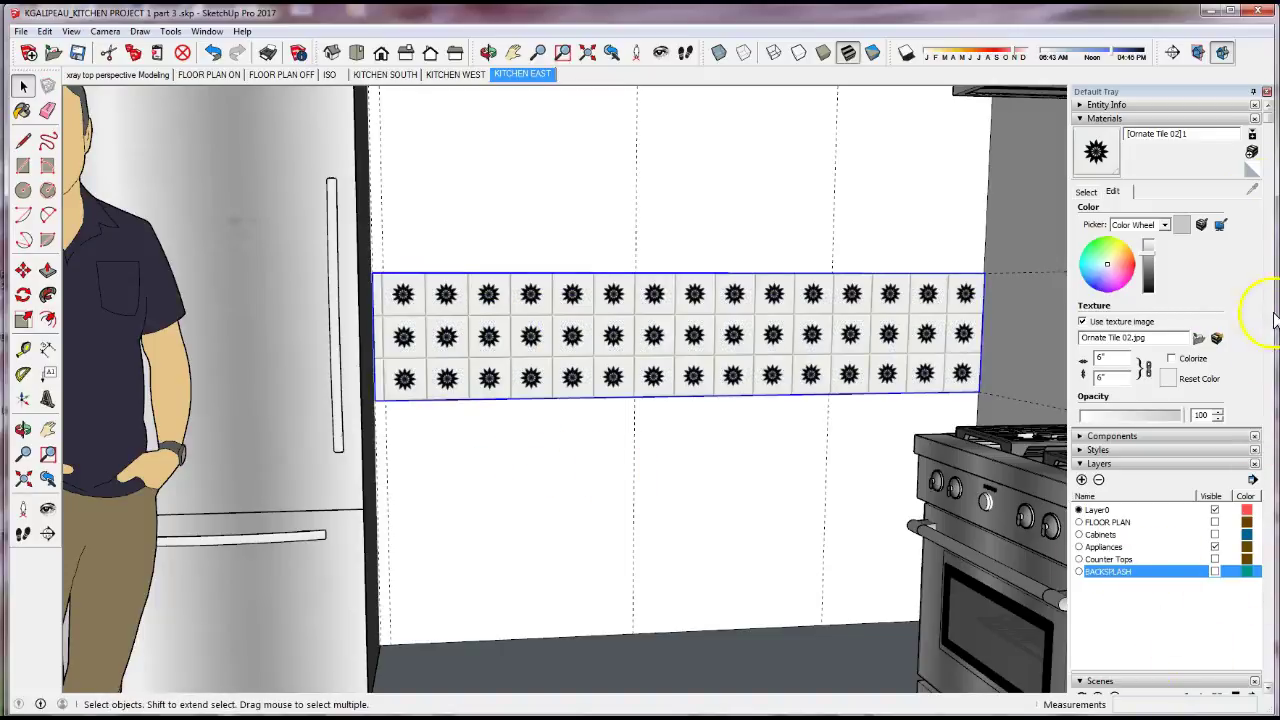
left_click_drag(1270, 120, 1168, 690)
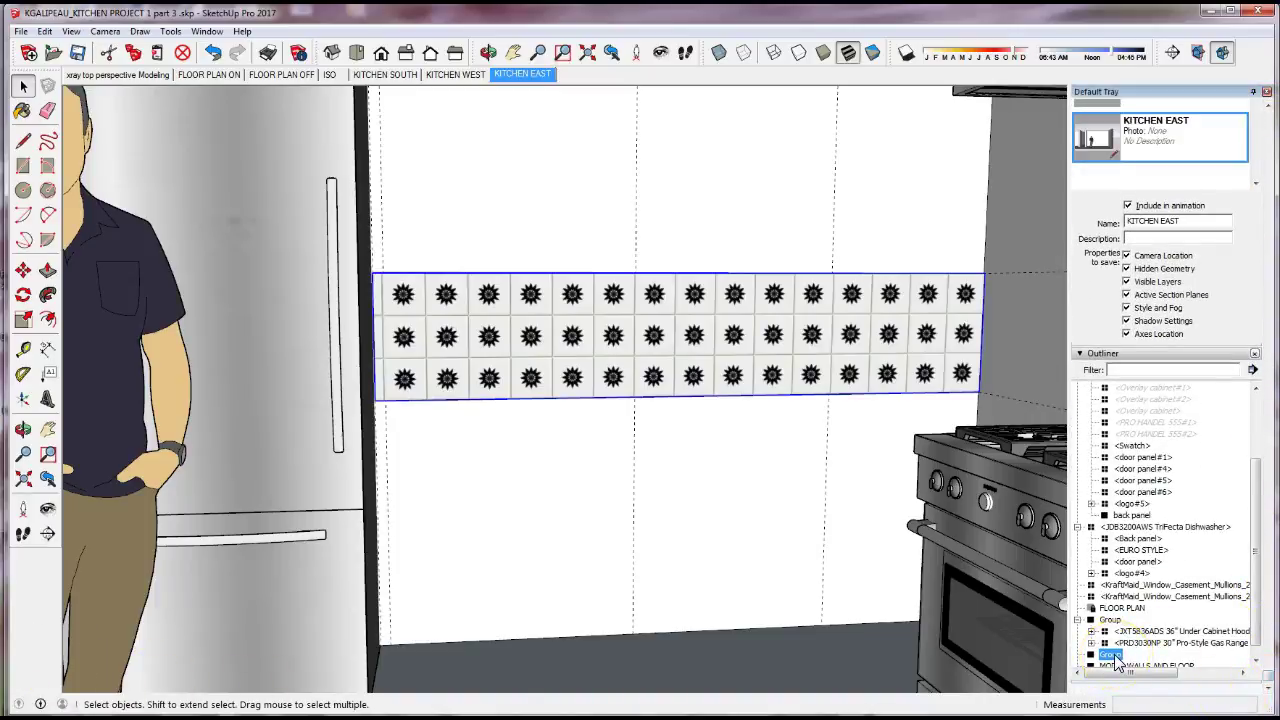
right_click(1114, 658)
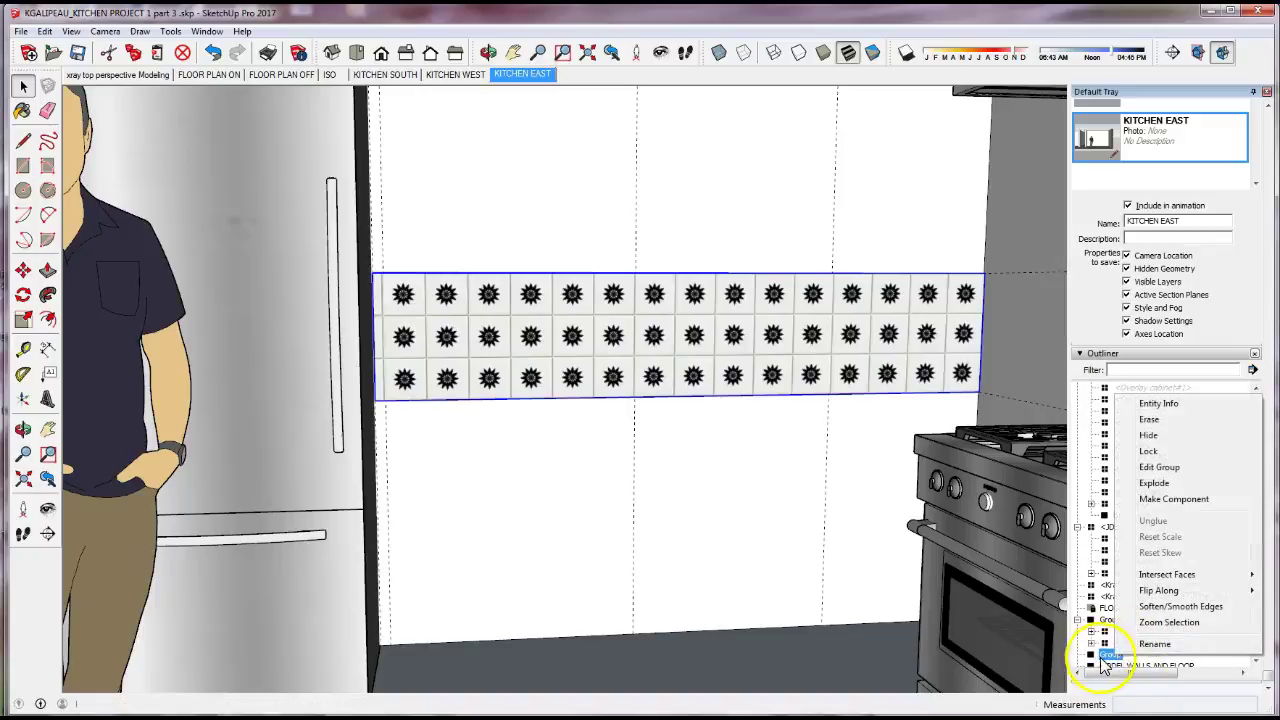
left_click(1155, 644)
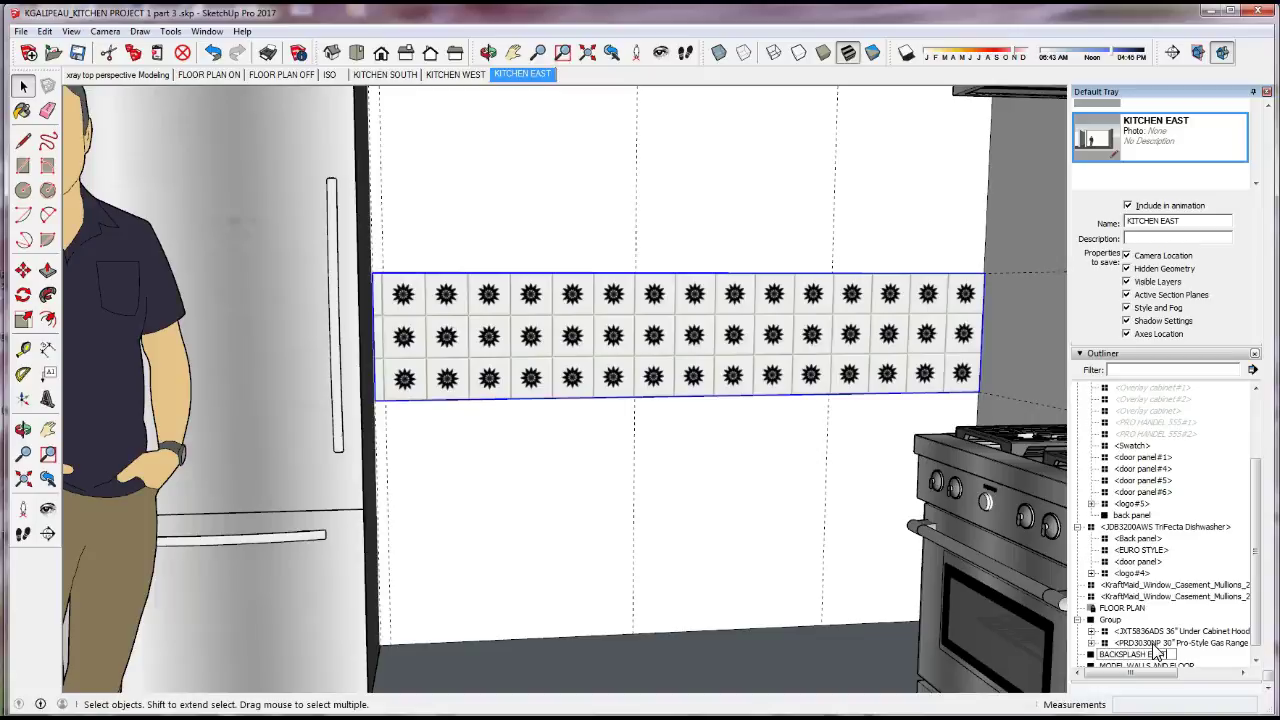
key("Return")
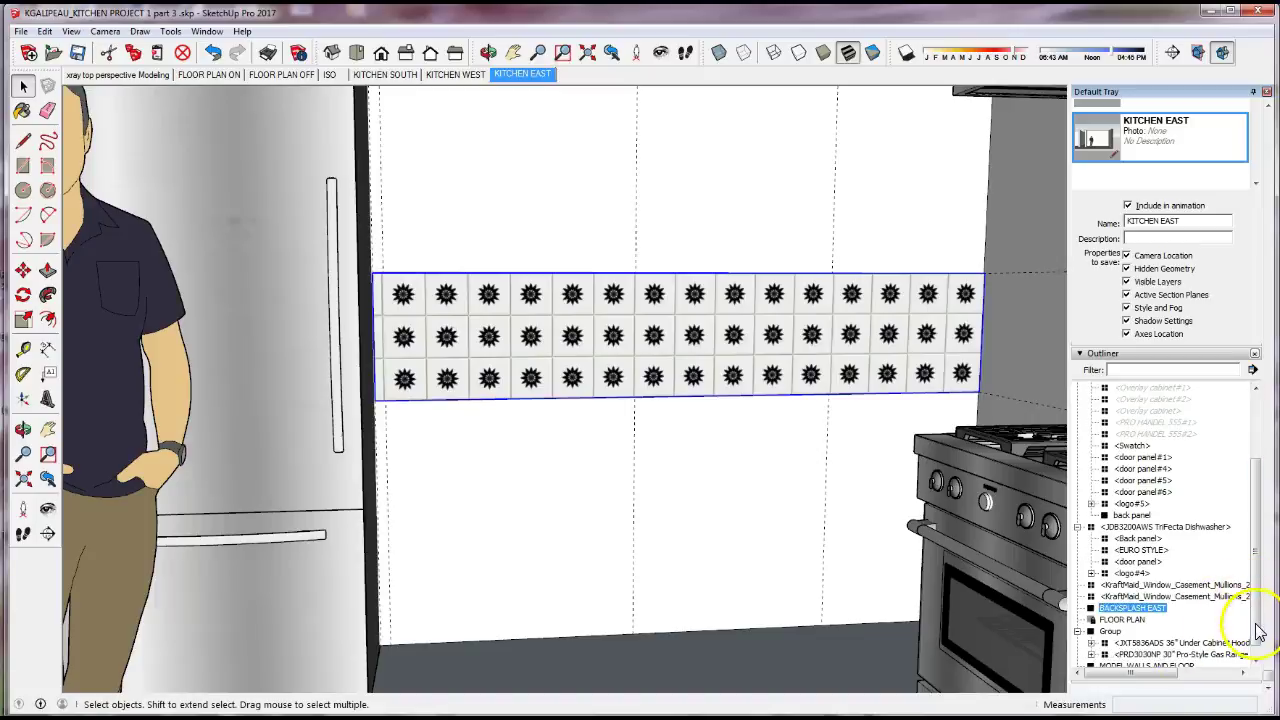
left_click(799, 485)
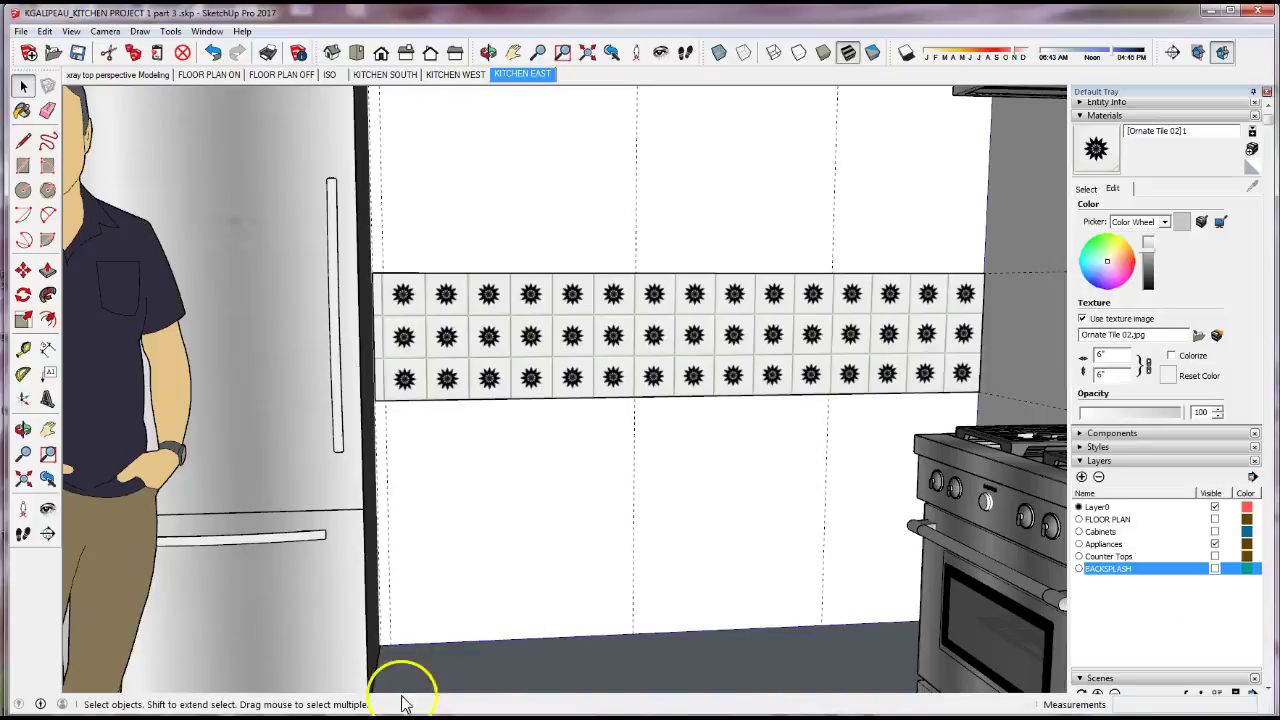
- Make the Counter Tops, BACKSPLASH and Cabinets layers visible again
left_click(1215, 557)
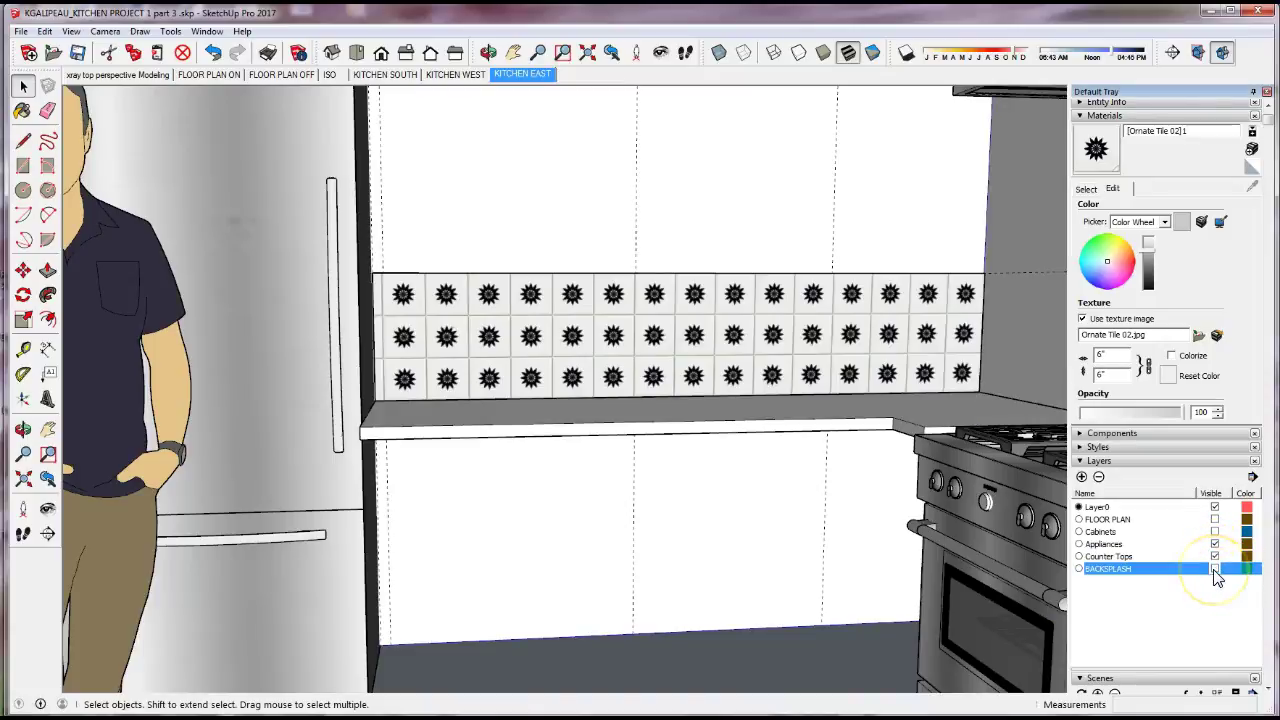
left_click(1215, 569)
left_click(1216, 533)
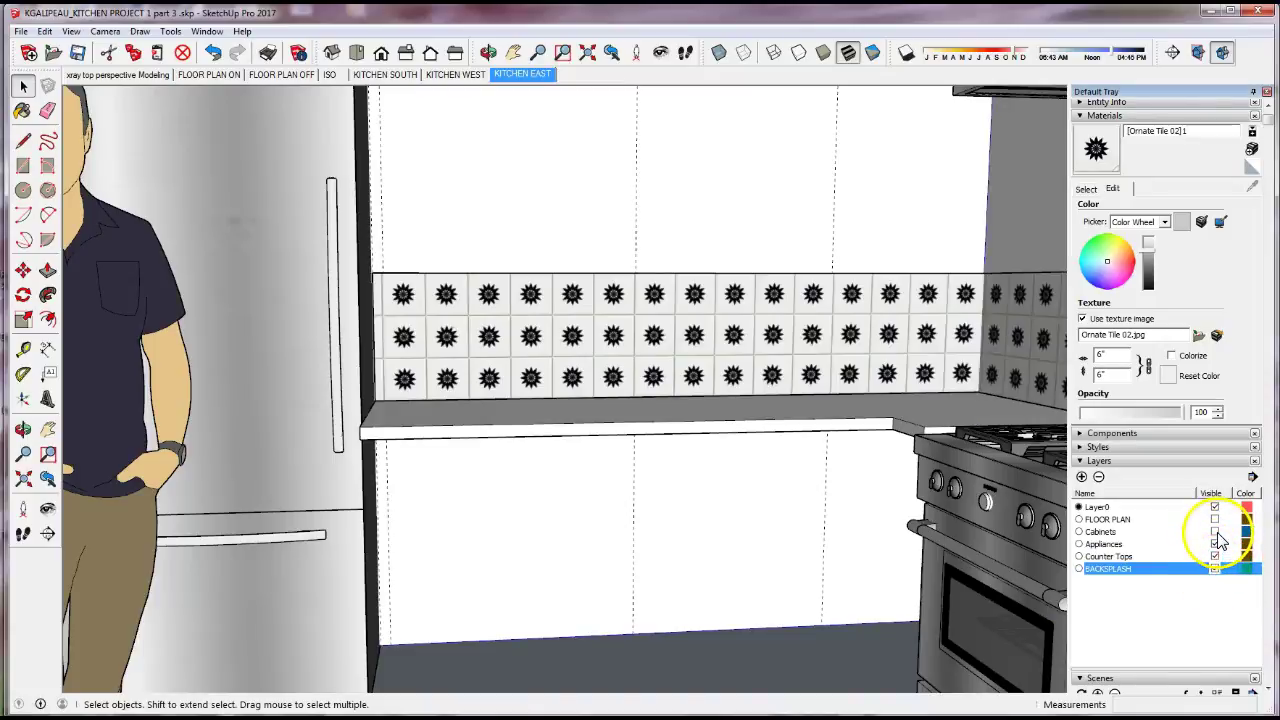
left_click(1215, 532)
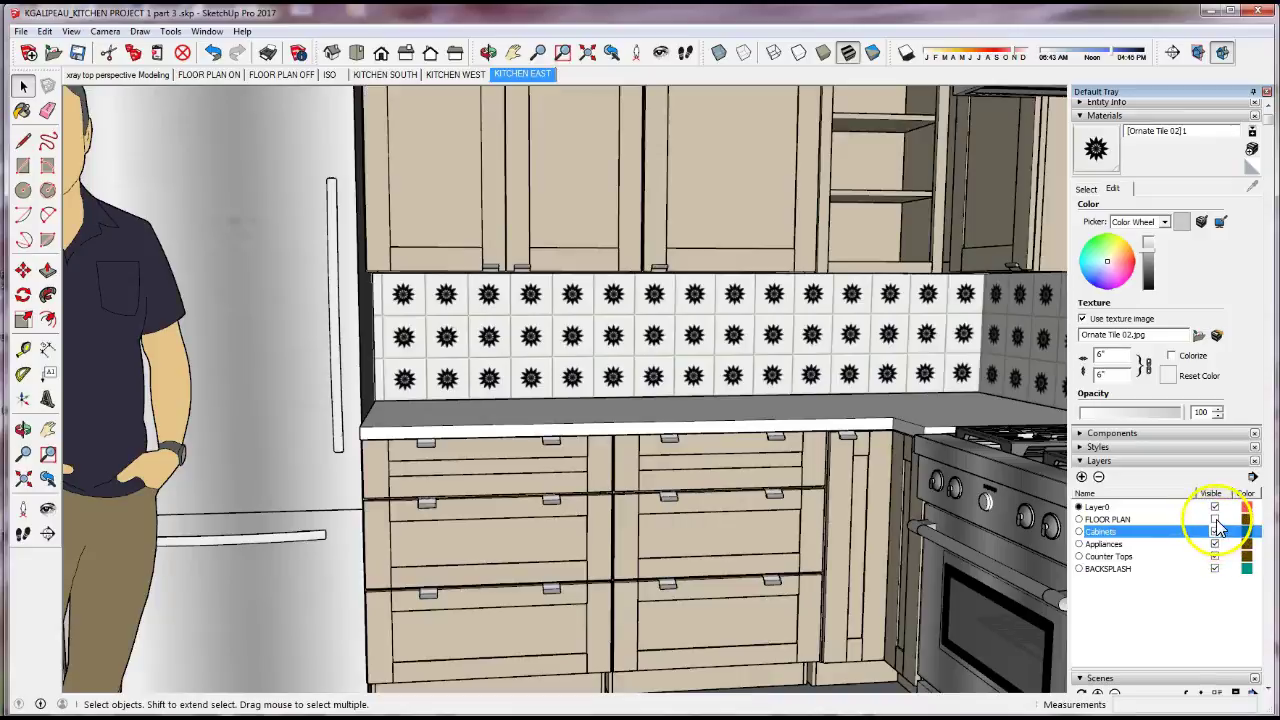
- Assign the BACKSPLASH EAST group to the BACKSPLASH layer
left_click(813, 350)
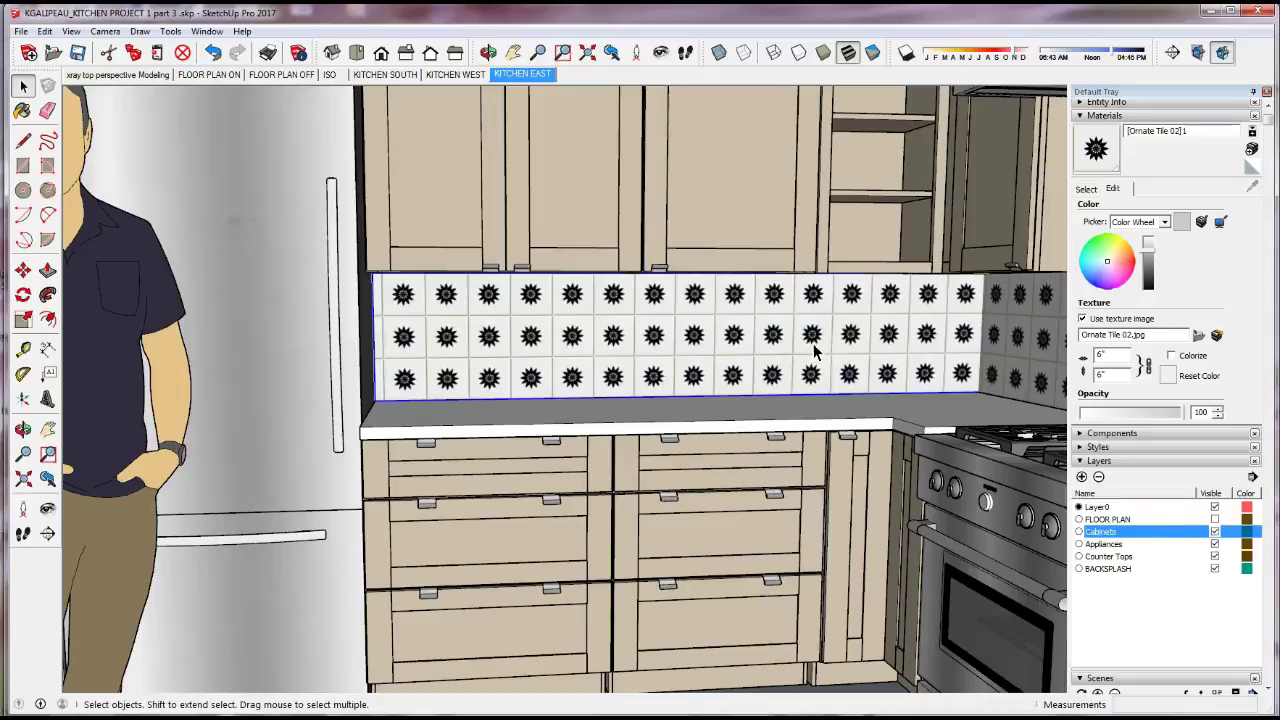
right_click(690, 340)
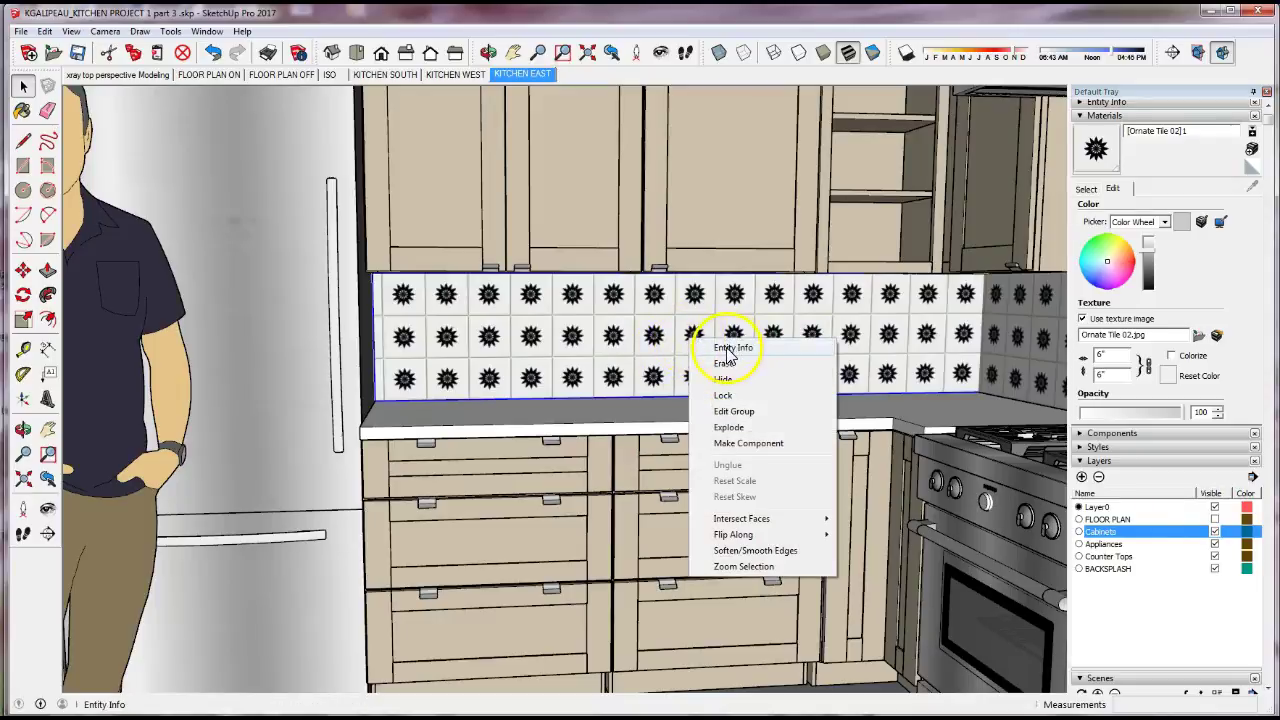
left_click(730, 348)
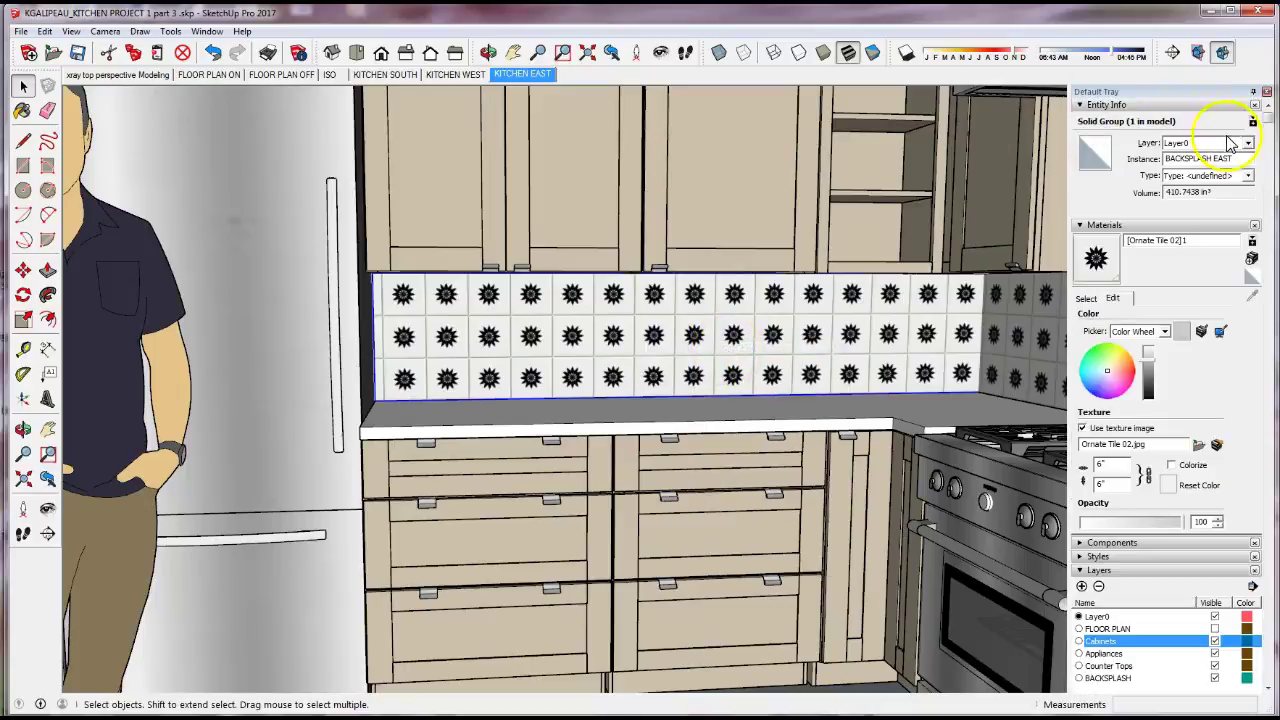
left_click(1249, 147)
left_click(1215, 204)
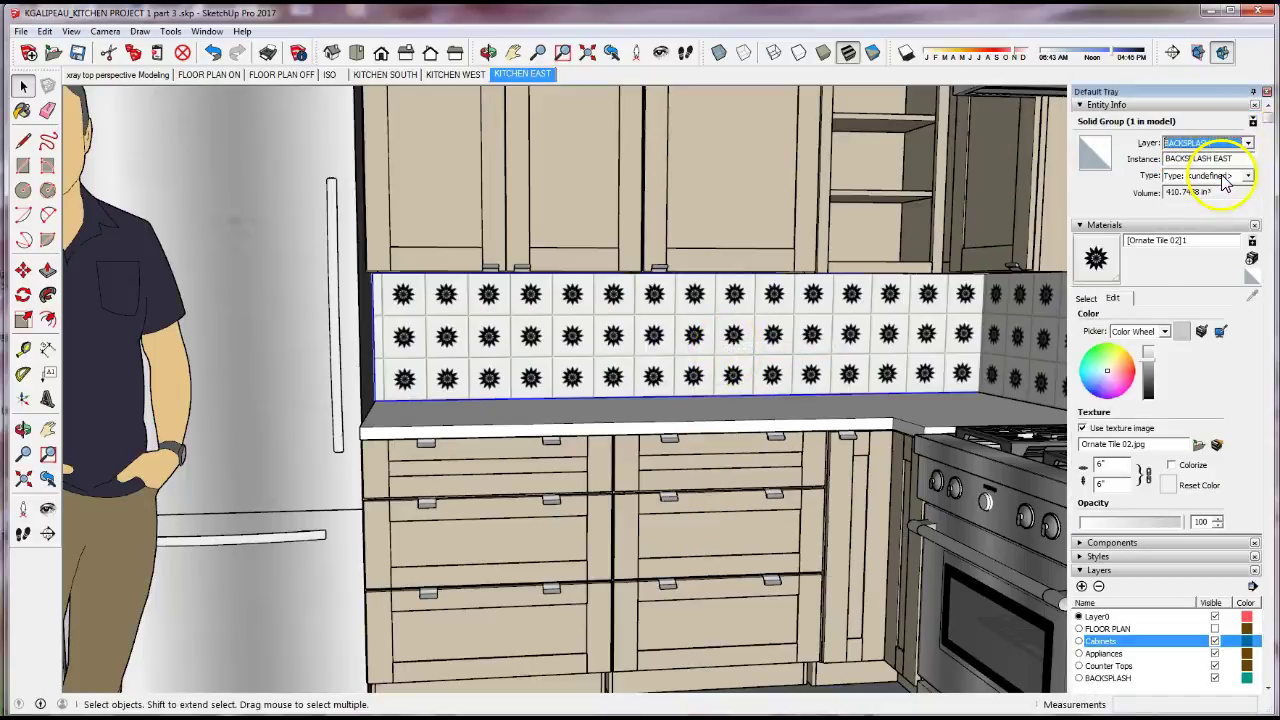
scroll(814, 343, "down", 8)
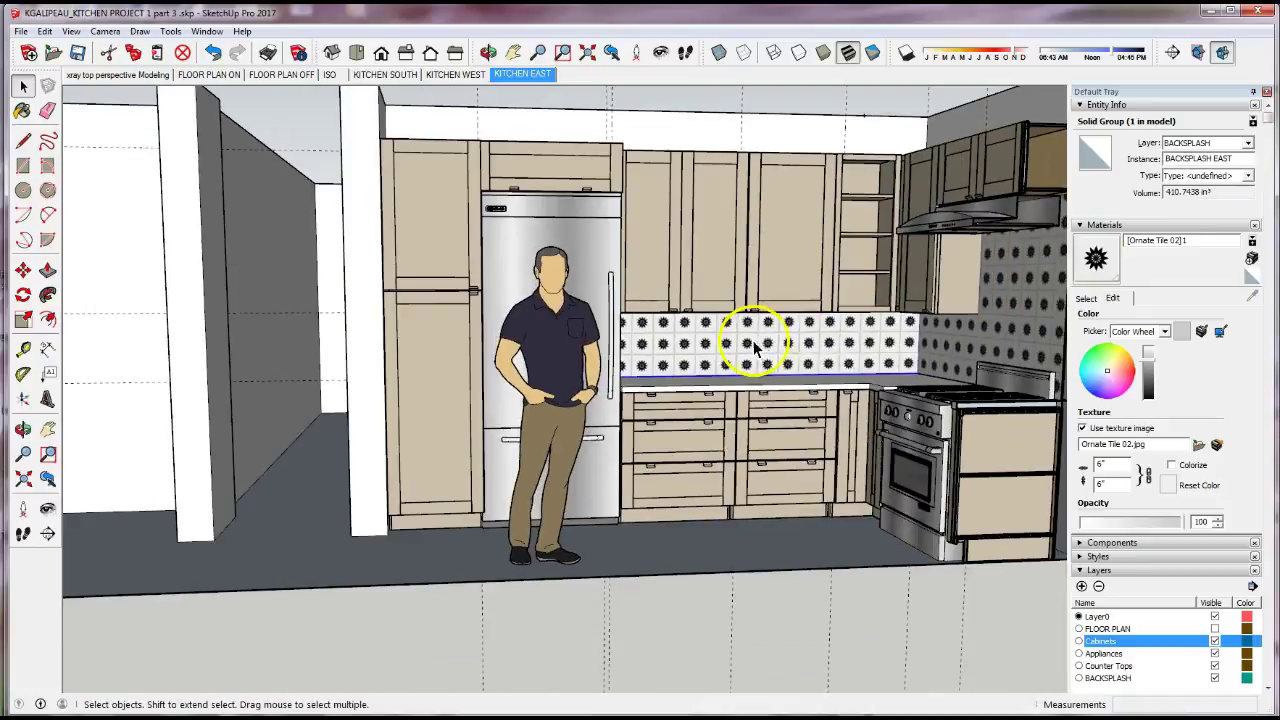
scroll(889, 349, "down", 3)
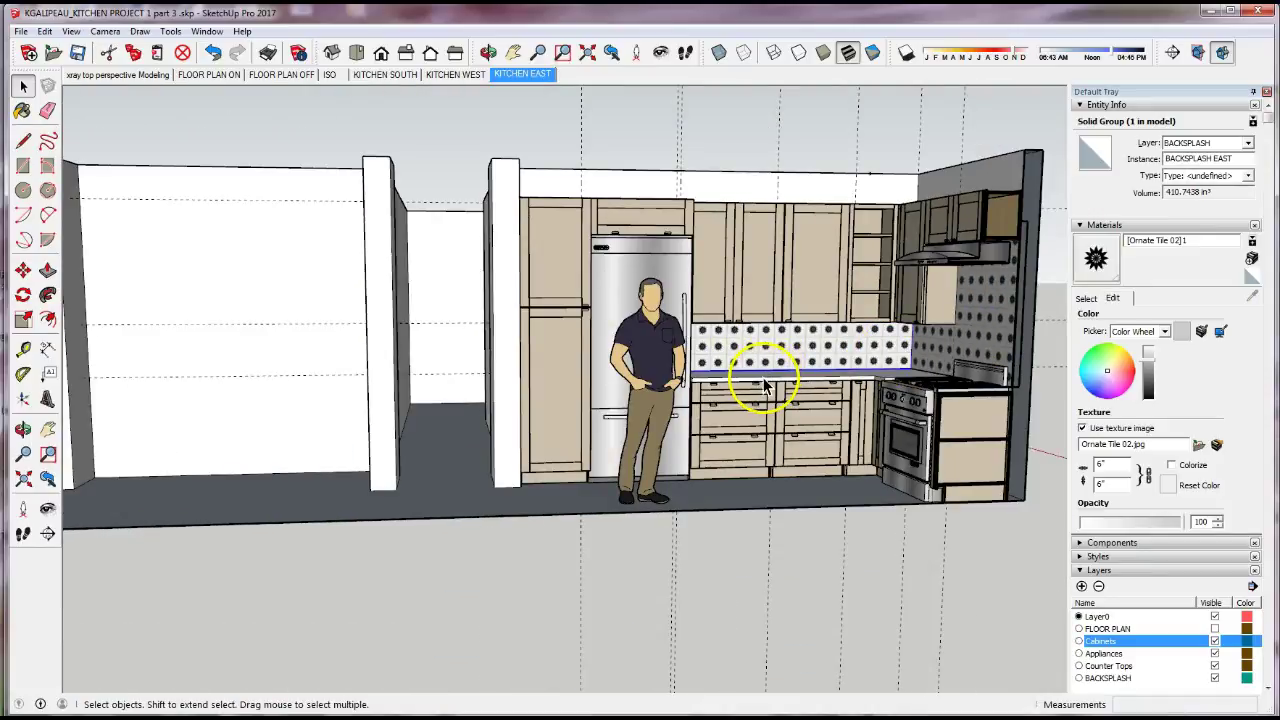
left_click(765, 385)
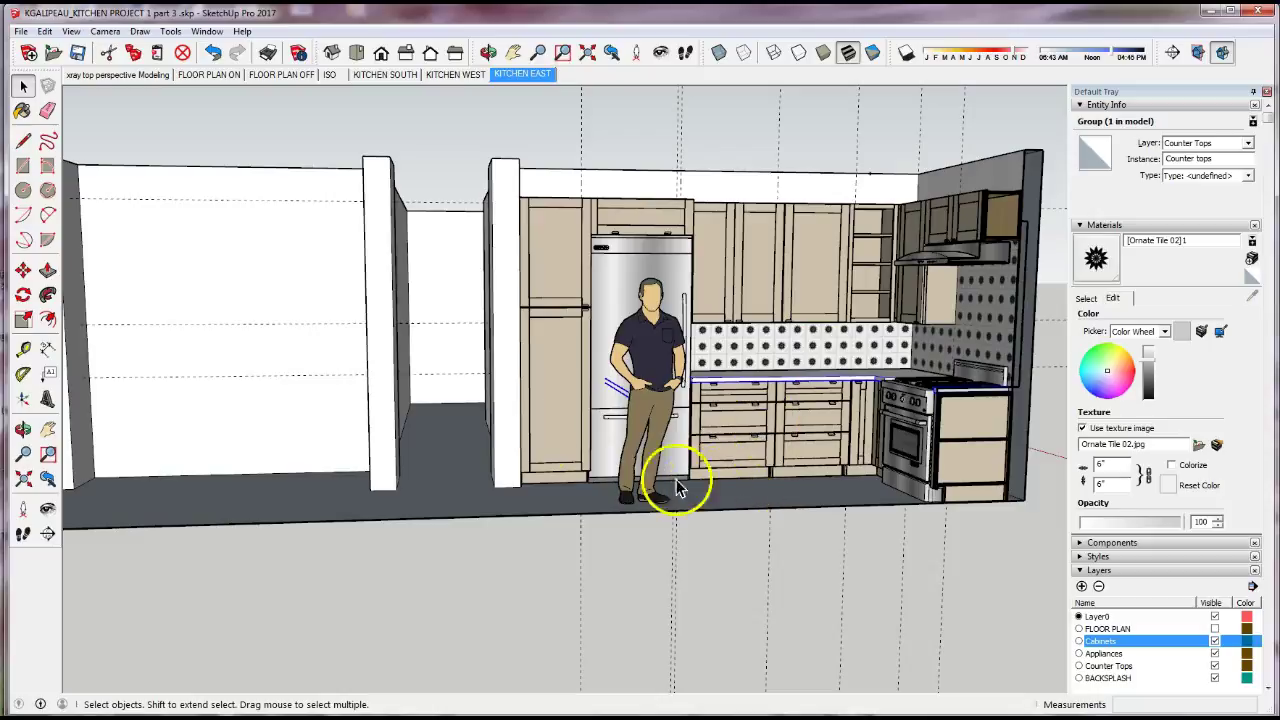
left_click(497, 143)
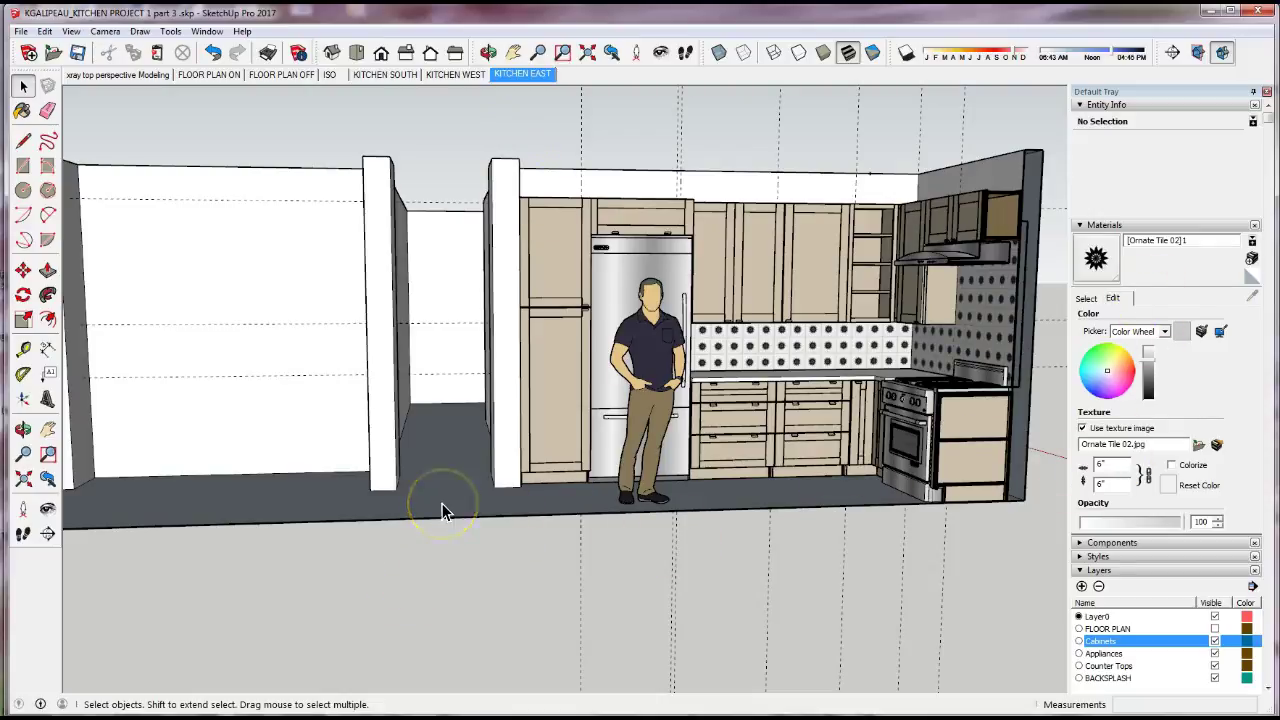
left_click(257, 630)
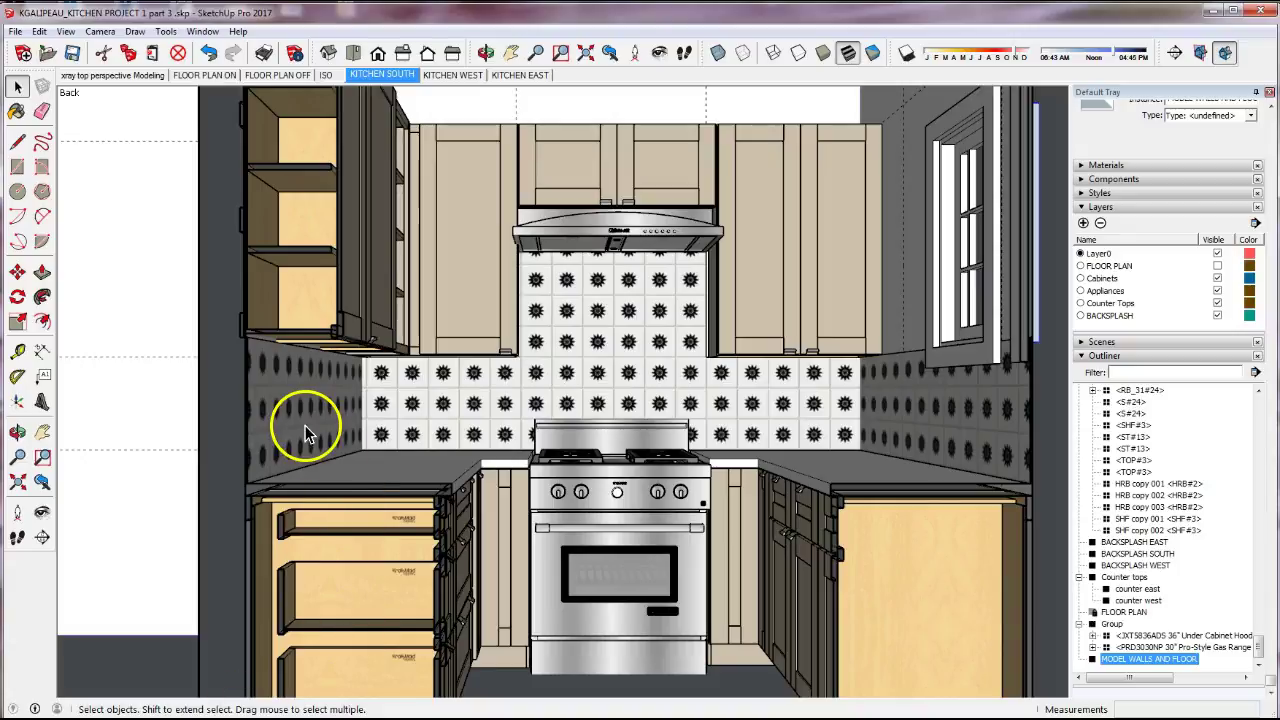
- In the KITCHEN SOUTH scene, combine the west, south and east backsplashes into one parent group
left_click(893, 416)
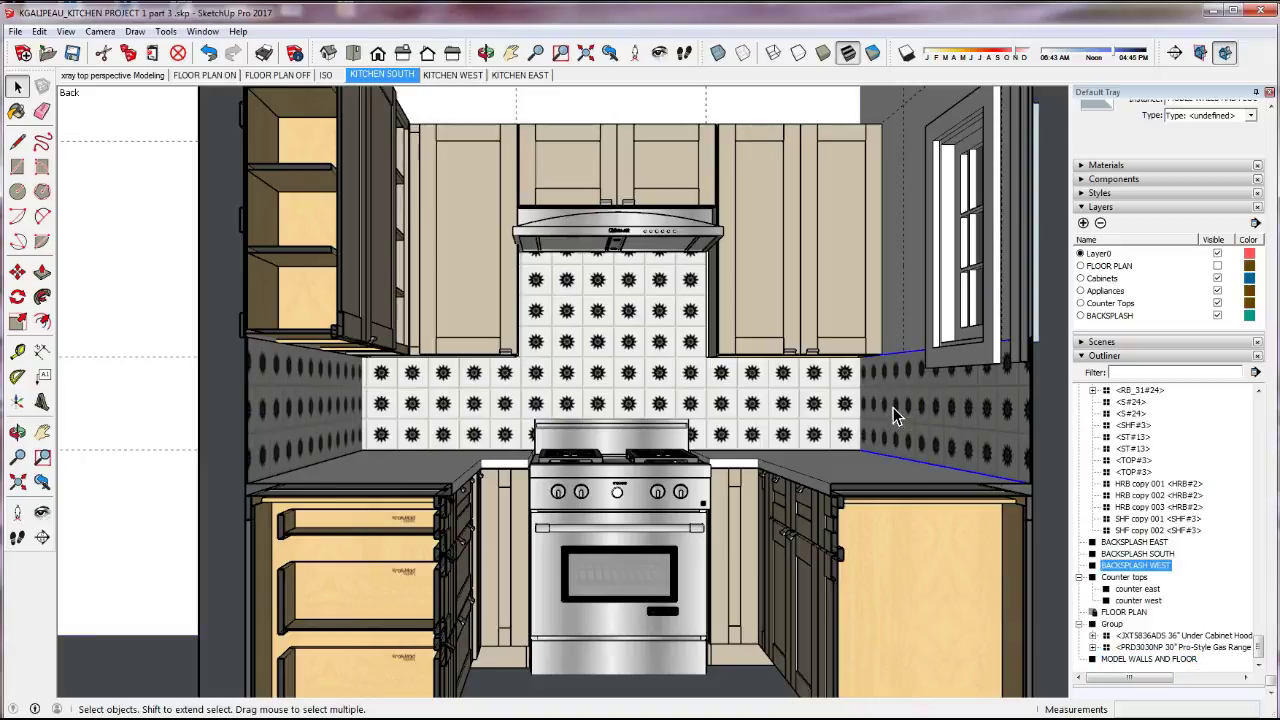
left_click(662, 410, "shift")
left_click(328, 429, "shift")
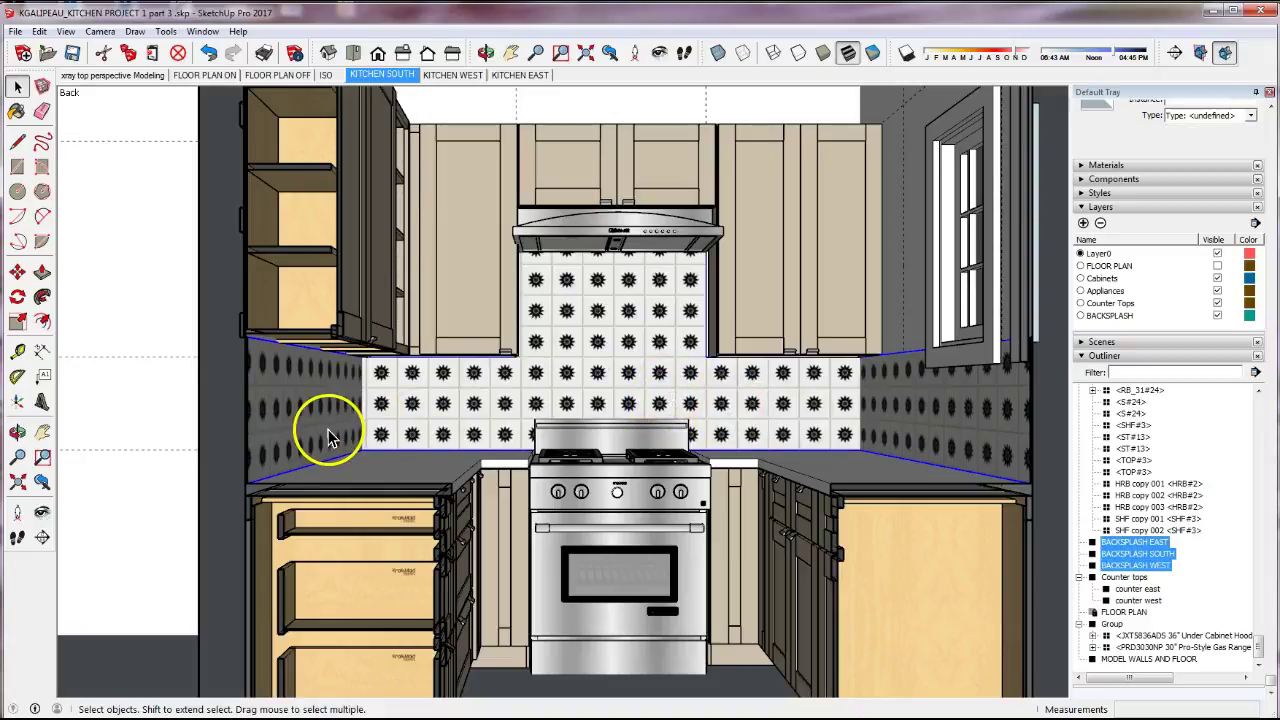
right_click(598, 383)
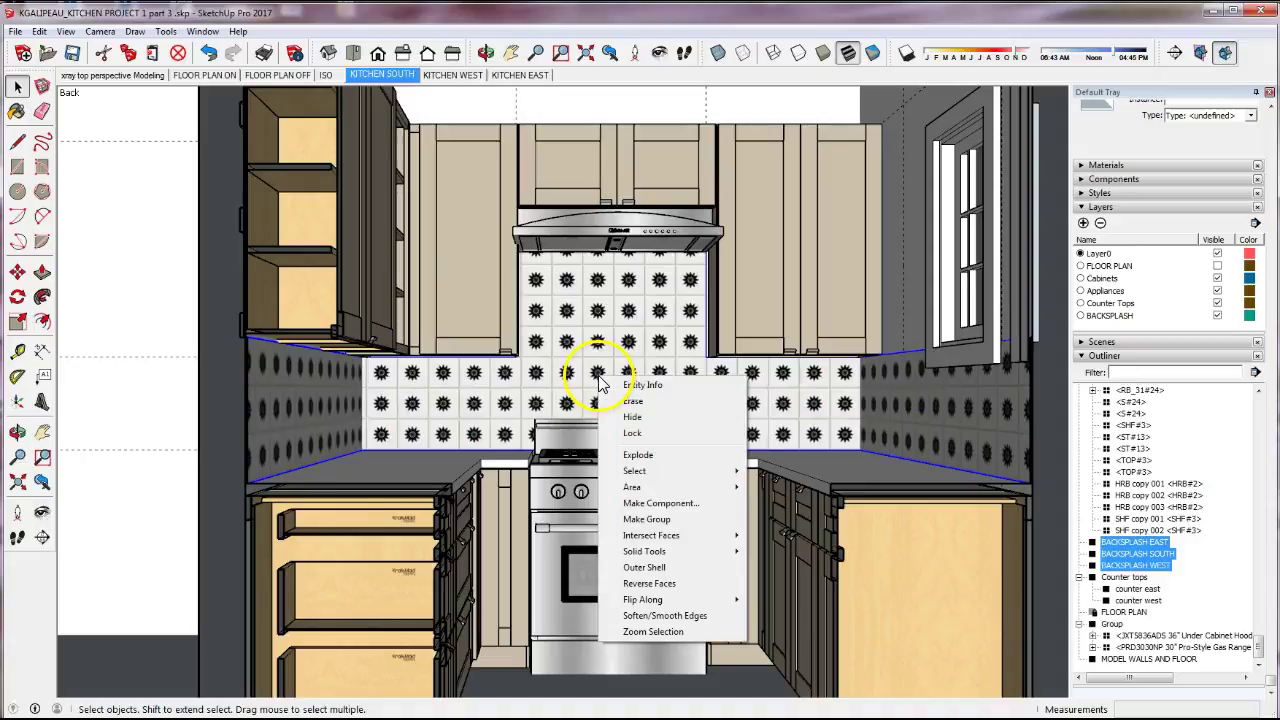
left_click(670, 521)
scroll(1262, 650, "down", 1)
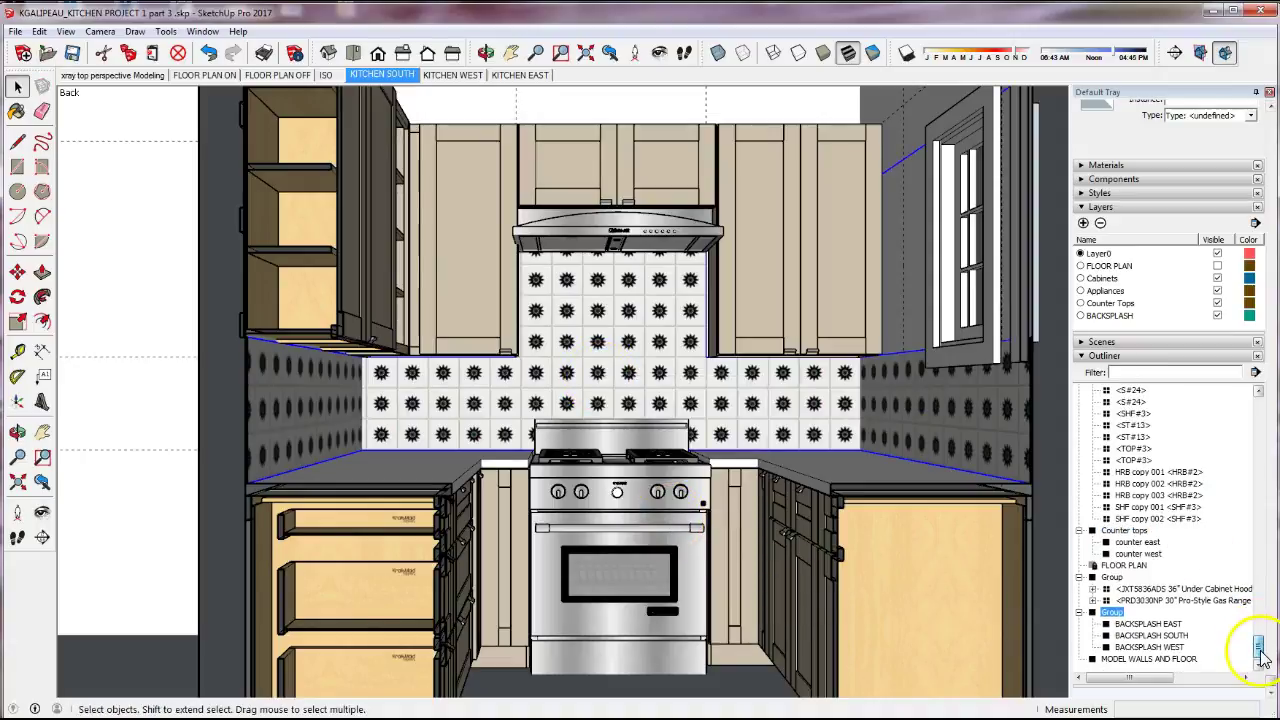
- Rename the new parent group of the three backsplashes as BACKSPLASHES
left_click(1114, 613)
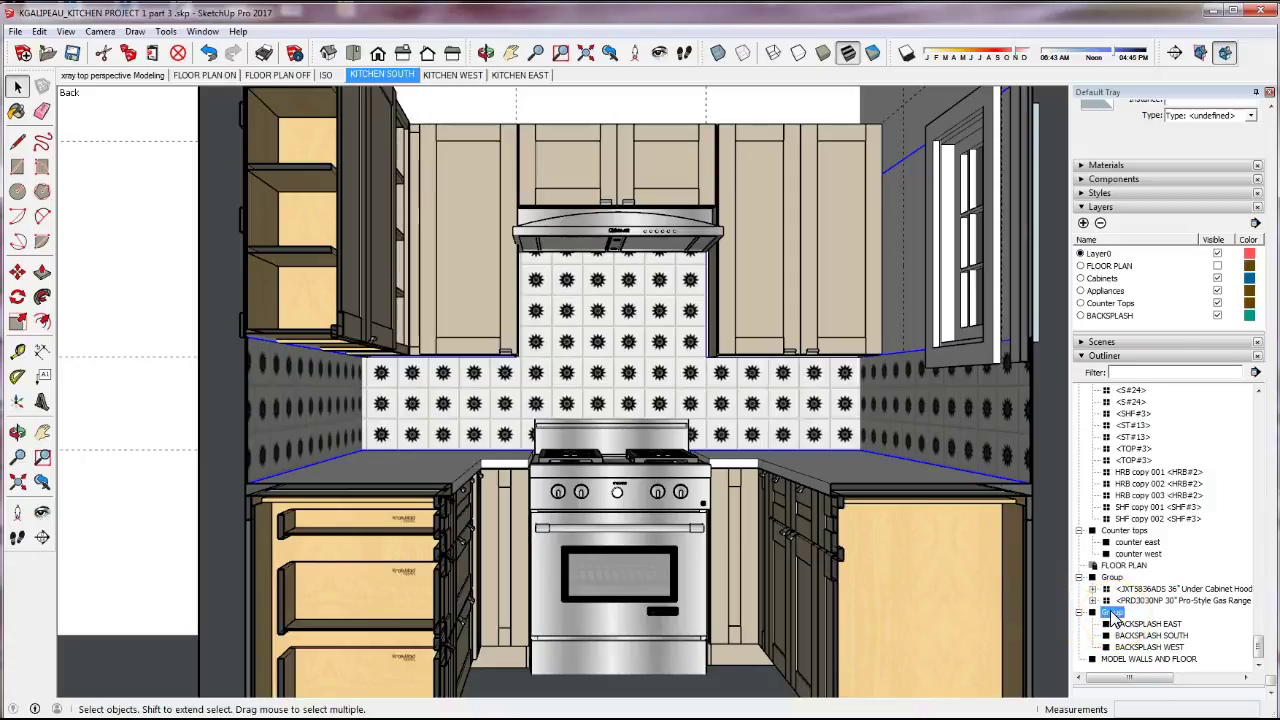
right_click(1112, 612)
left_click(1130, 602)
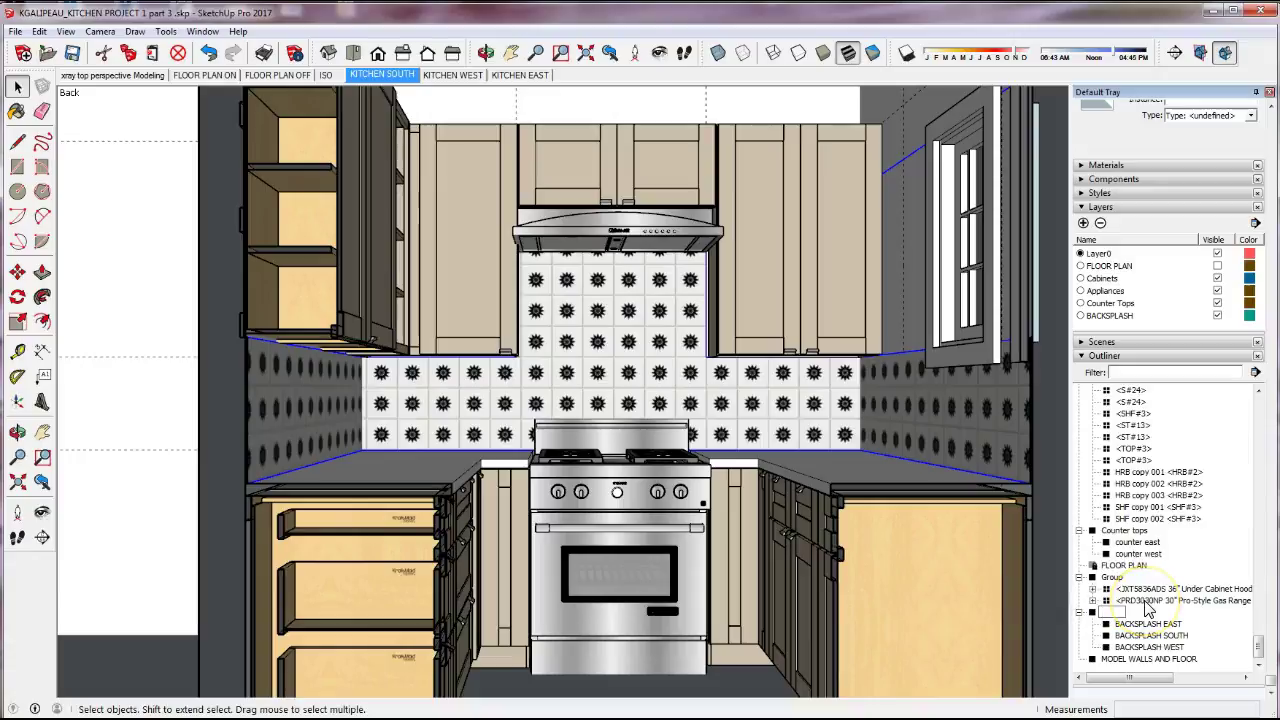
type("BACKSPLASHES")
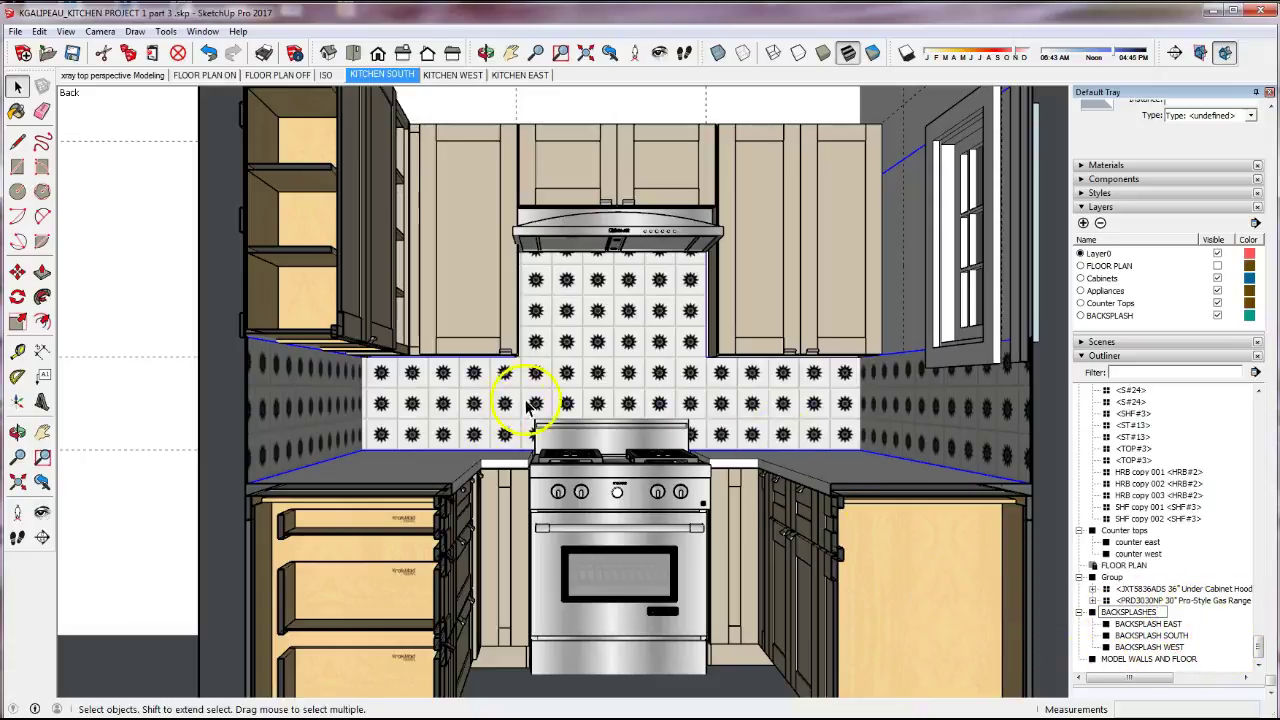
left_click(567, 378)
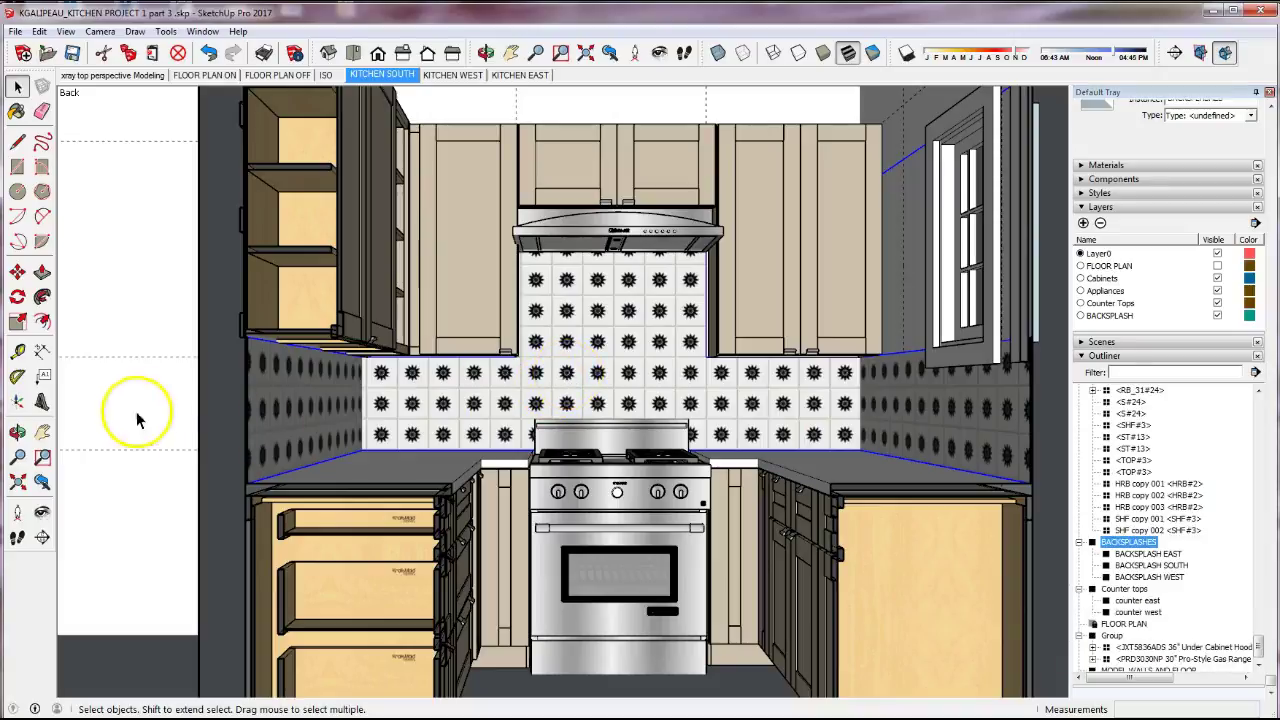
- Check in the model that the south, west and east backsplashes select together as the BACKSPLASHES group
left_click(160, 375)
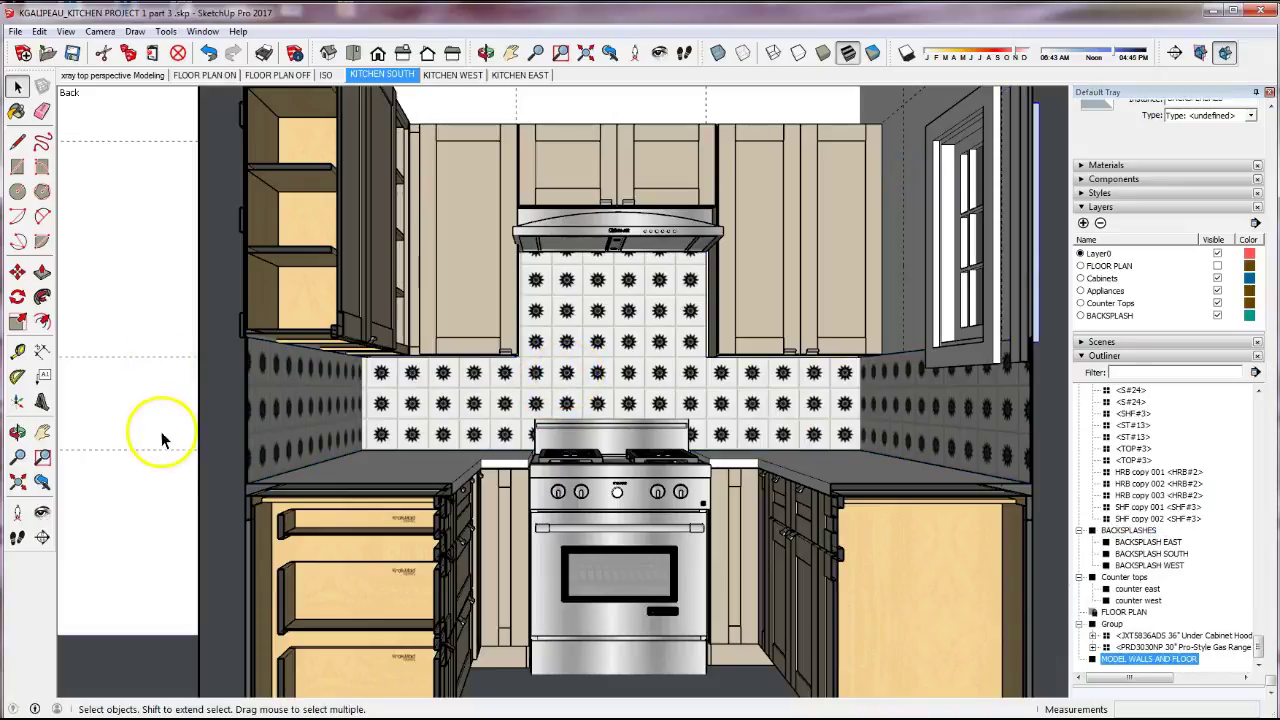
left_click(688, 350)
left_click(557, 350)
left_click(329, 409)
left_click(750, 398)
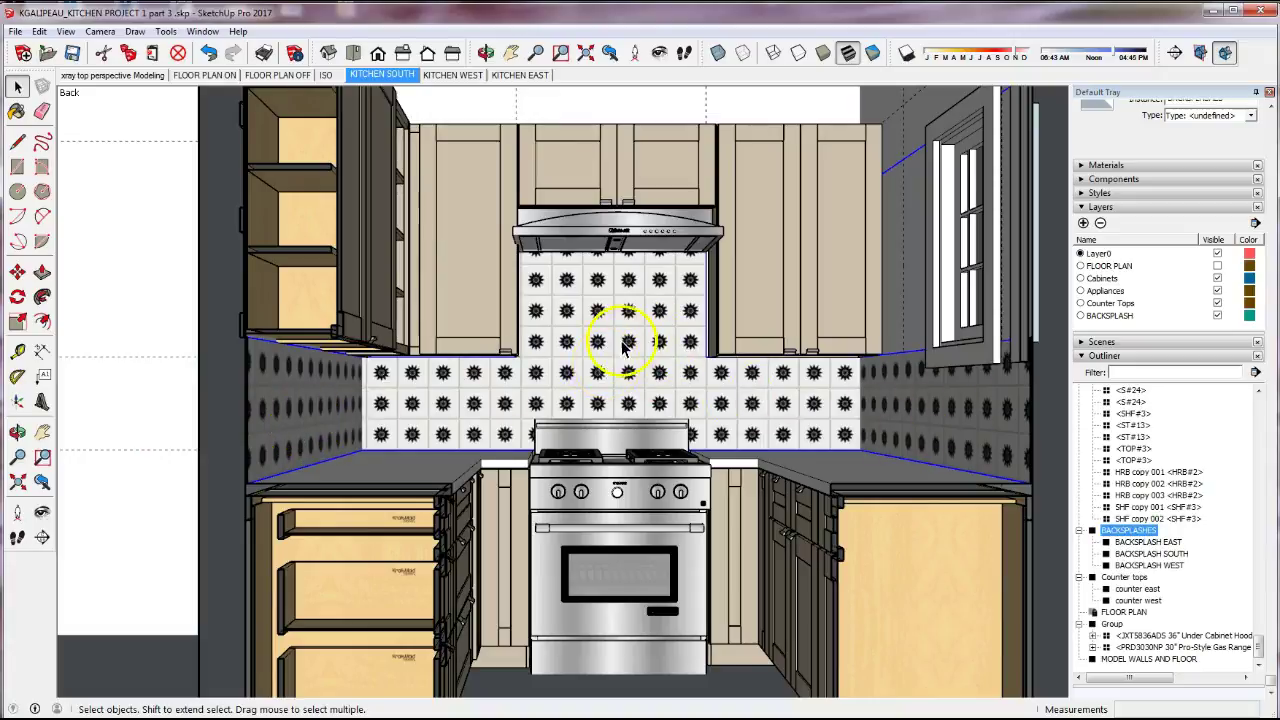
- Copy the BACKSPLASHES group and paste the duplicate in place over the original
left_click(40, 32)
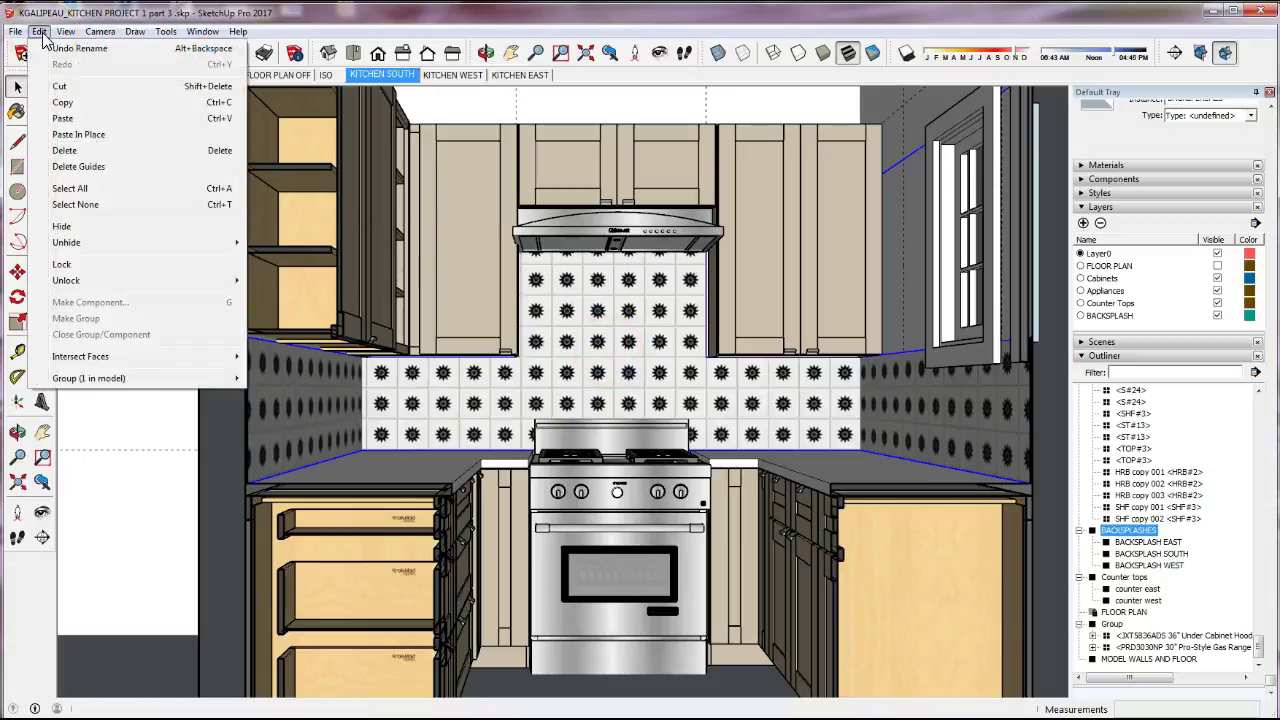
left_click(108, 103)
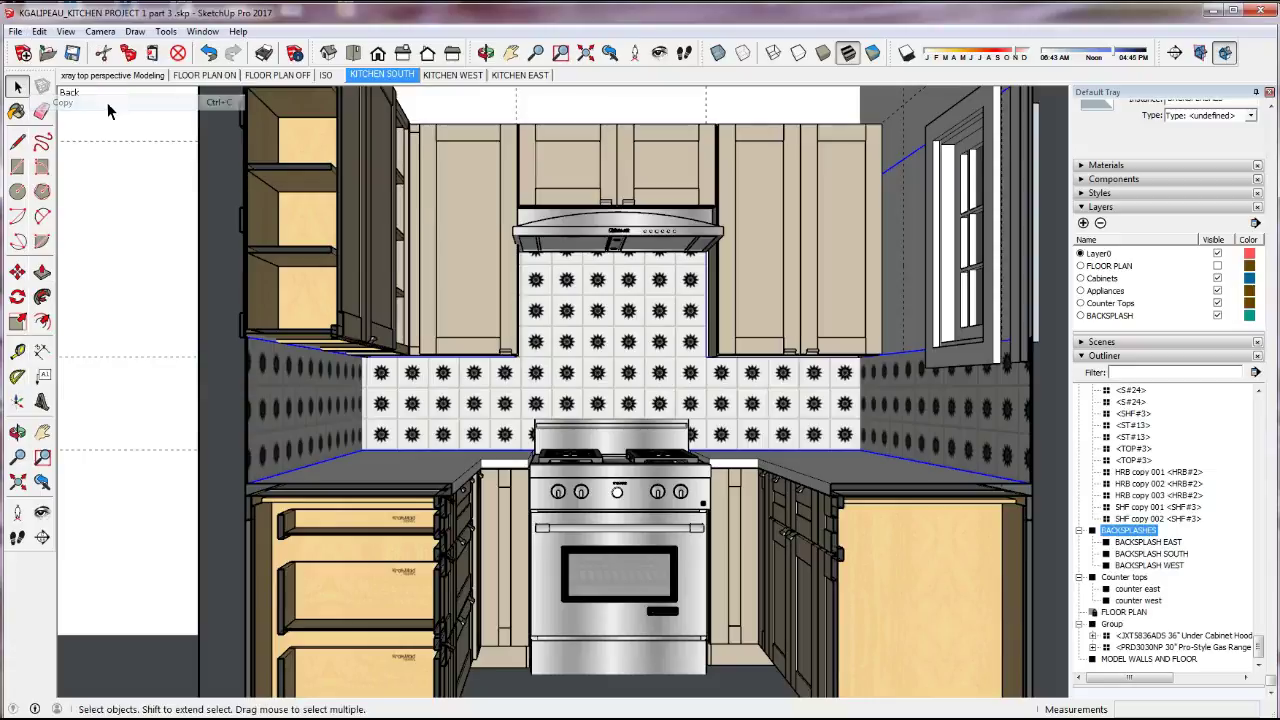
left_click(40, 32)
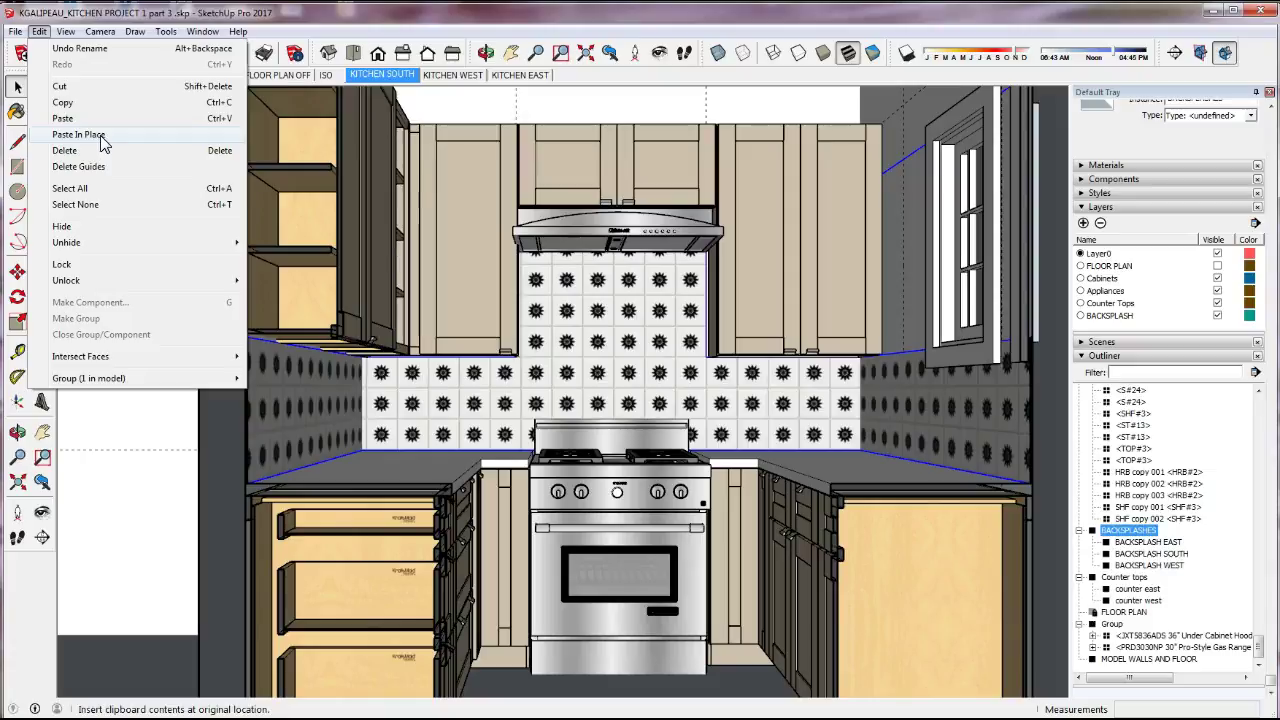
left_click(100, 135)
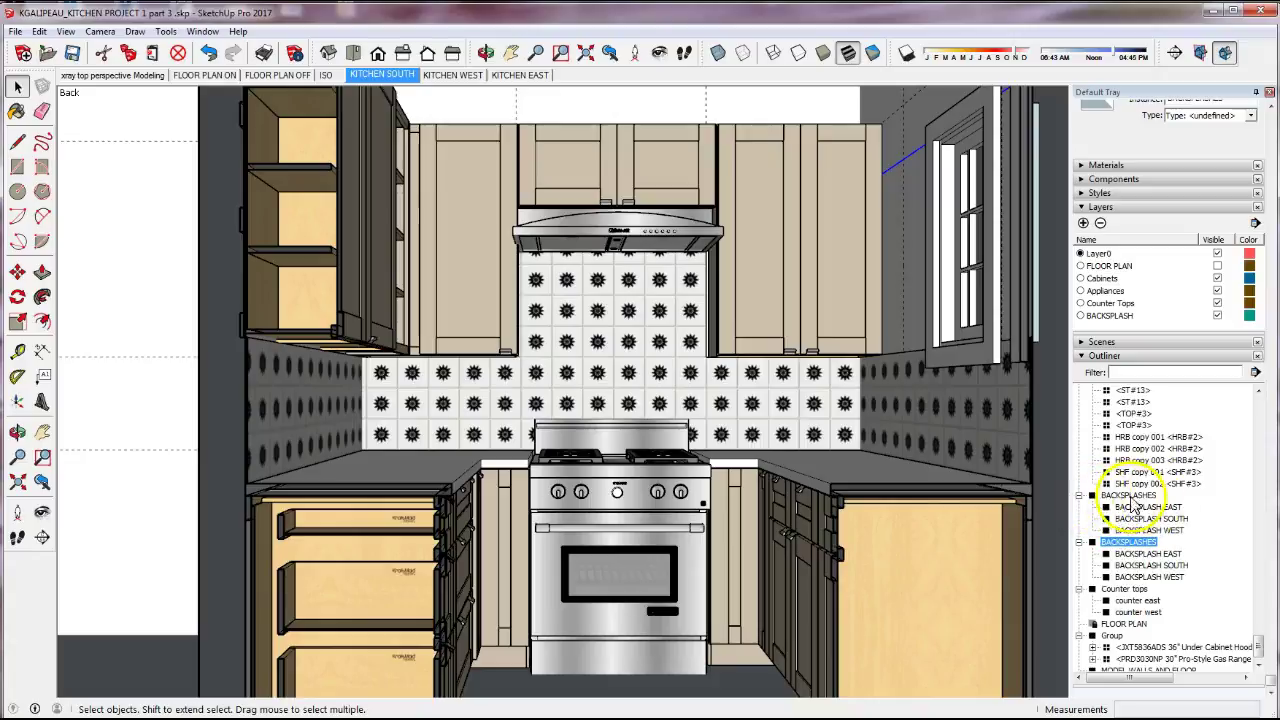
- Rename the pasted copy of the backsplash group as BACKSPLASHES 2
right_click(1150, 548)
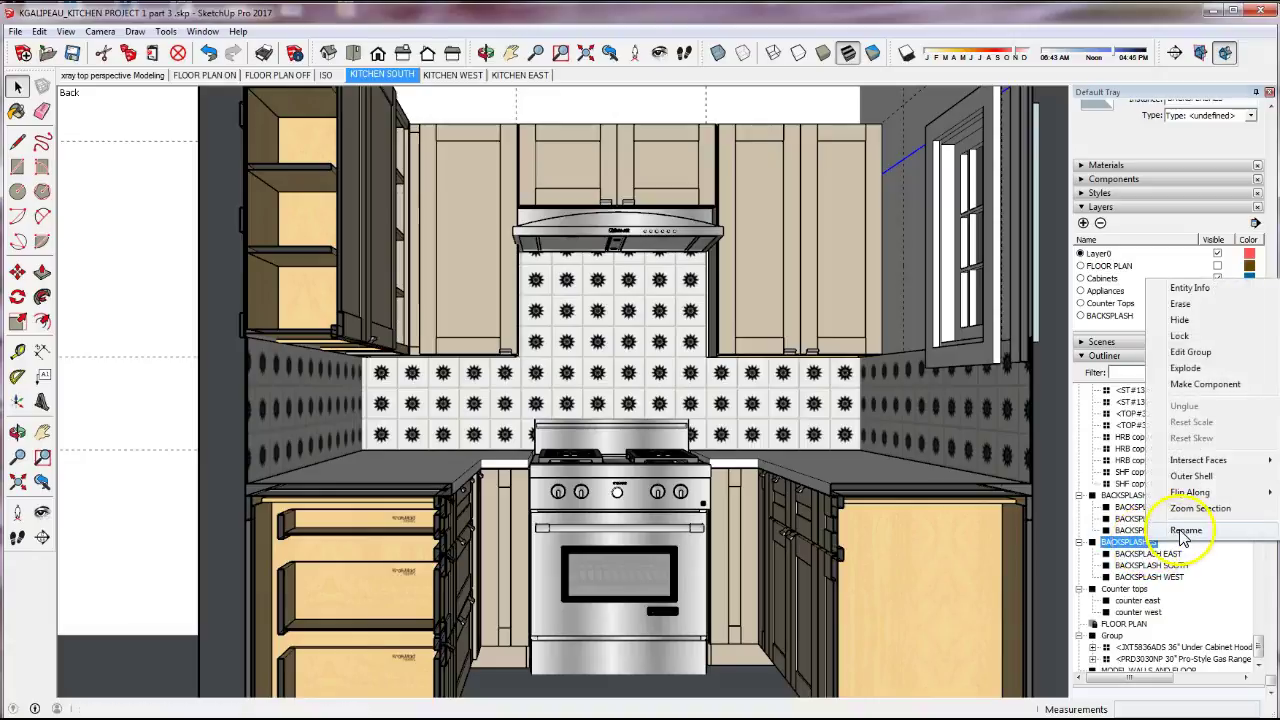
left_click(1185, 530)
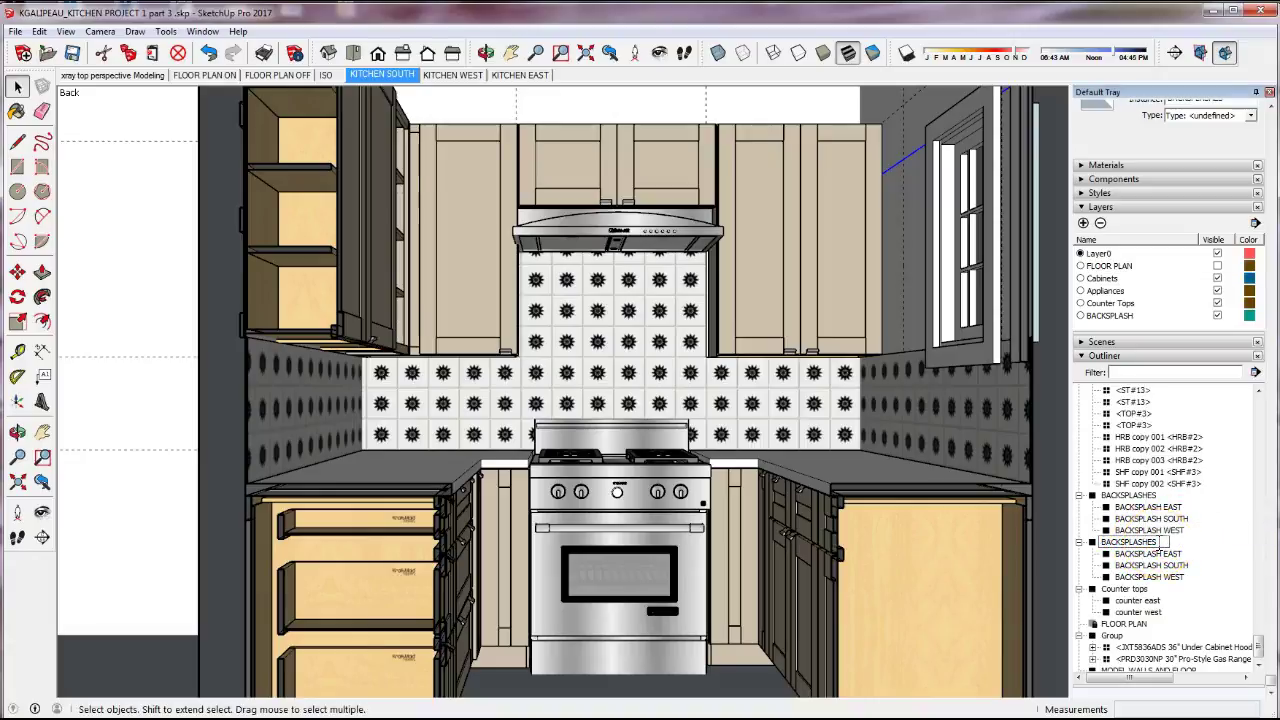
key("Return")
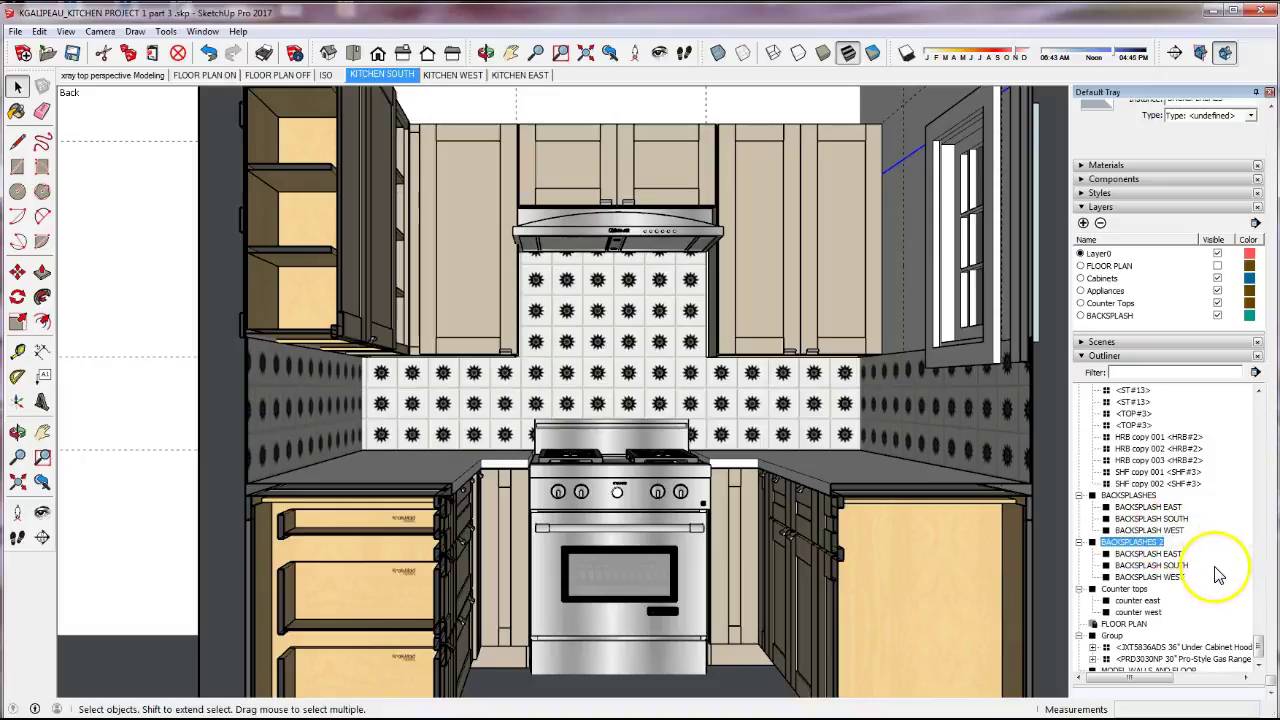
- Compare the BACKSPLASHES and BACKSPLASHES 2 groups by selecting and opening each in turn, leaving nothing selected
left_click(1128, 497)
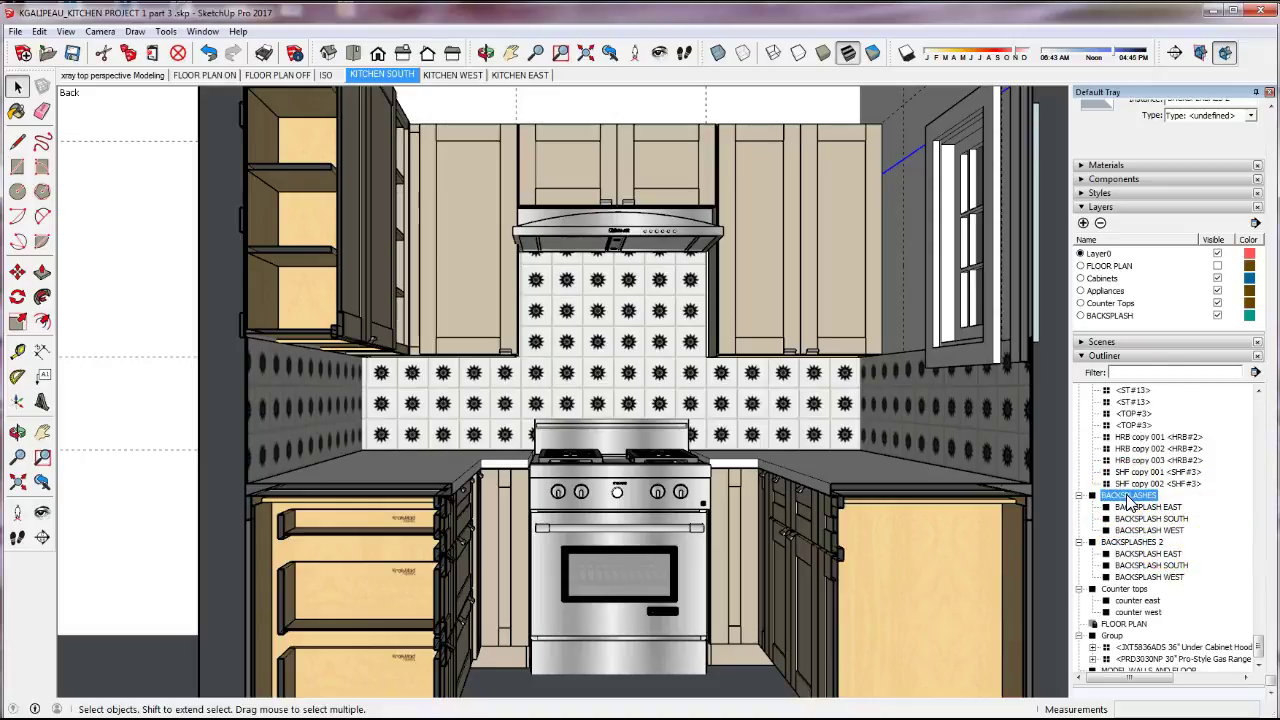
left_click(815, 412)
double_click(815, 412)
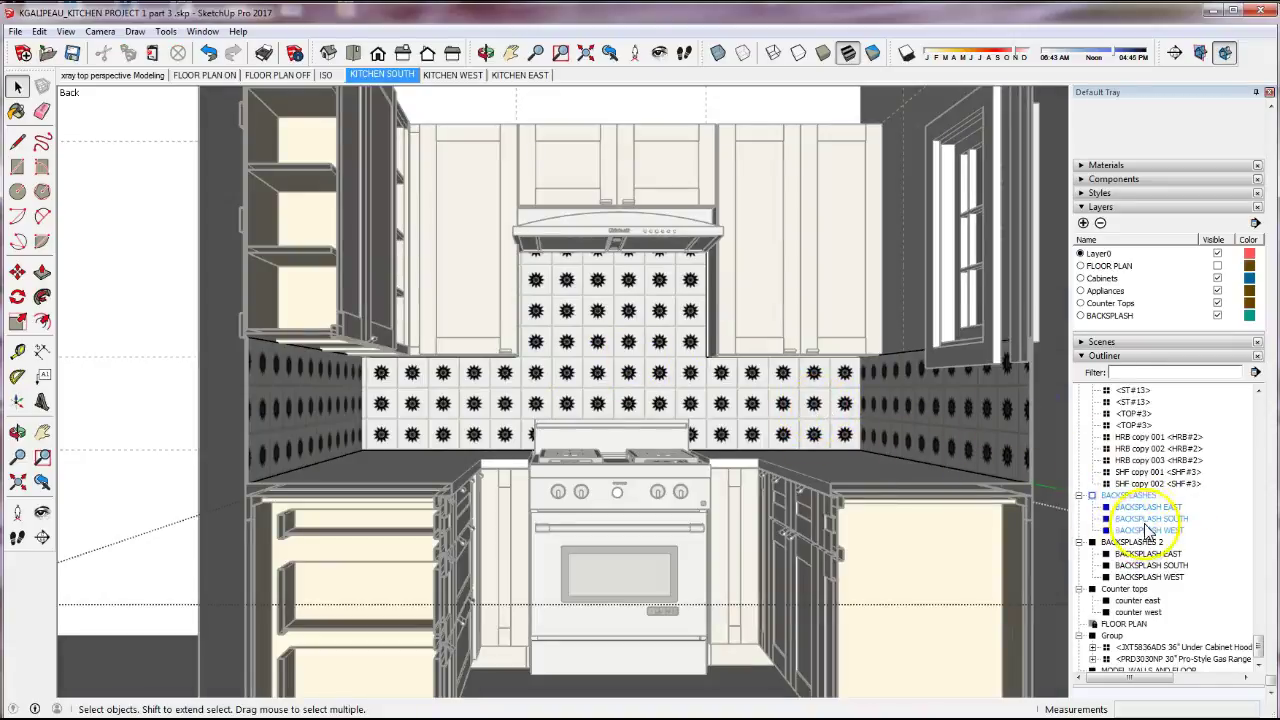
left_click(1133, 542)
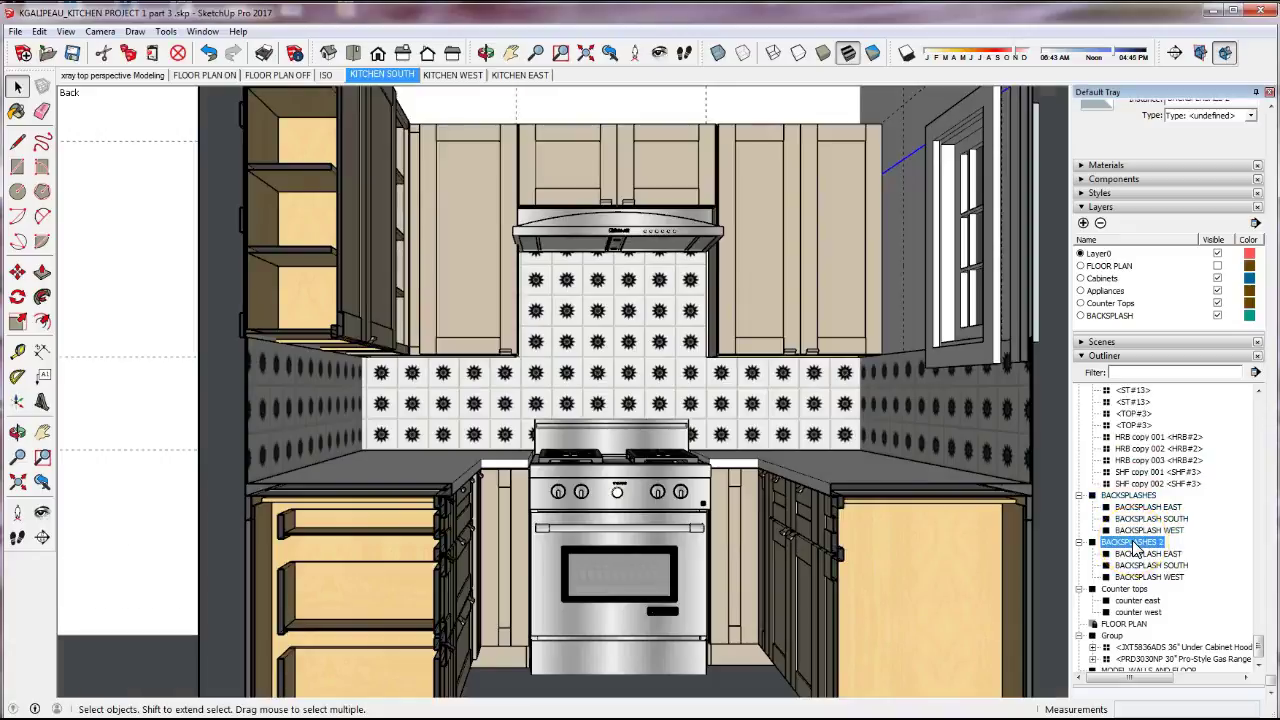
key("h")
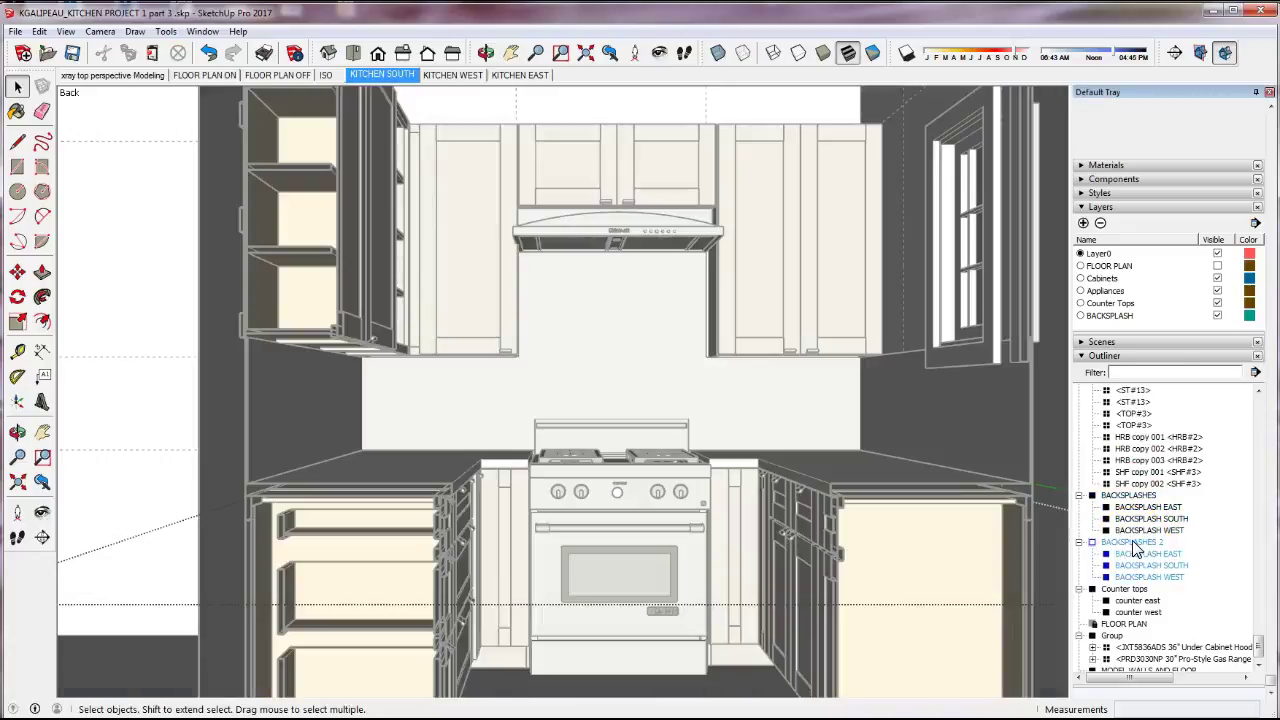
key("ctrl+z")
left_click(1082, 496)
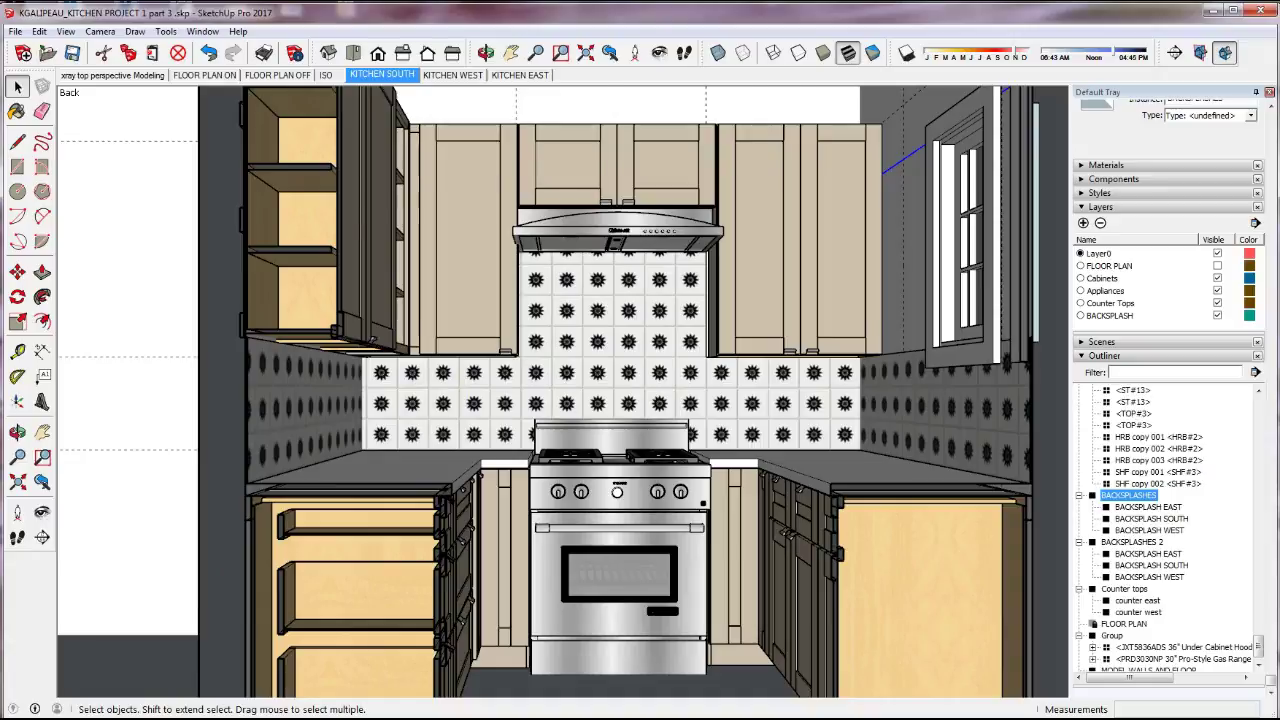
scroll(580, 300, "down", 3)
left_click(991, 510)
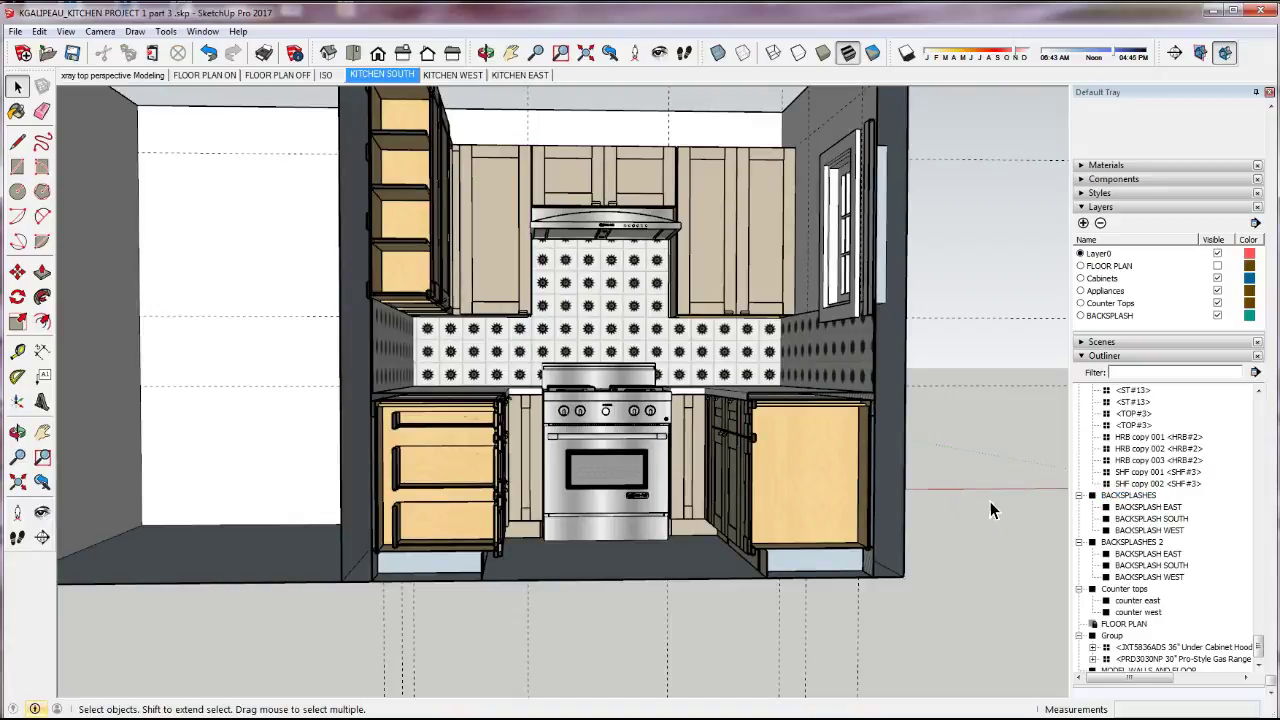
- Add a new layer named BACKSPLASHES
left_click(1084, 224)
type("BA")
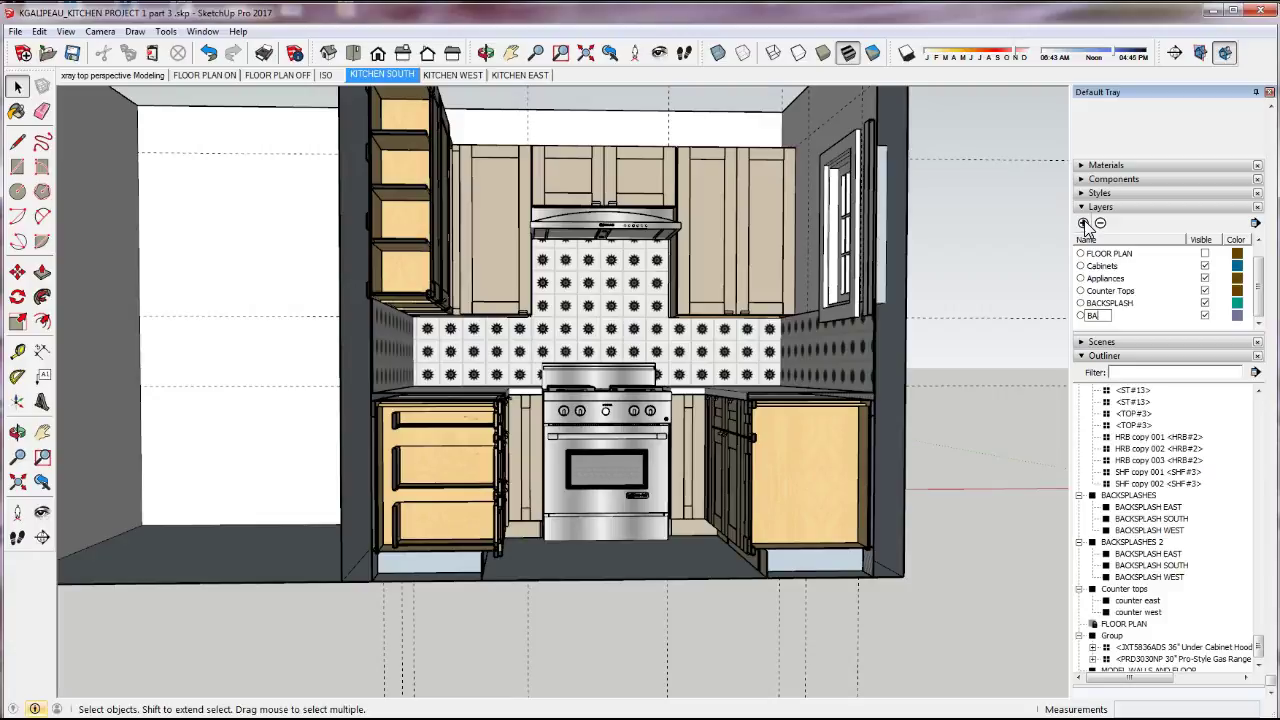
type("CKSPLASHES")
- Add another layer named BACKSPLASHES 2 and delete the surplus Layer1
left_click(1085, 224)
left_click(1085, 224)
left_click(1085, 224)
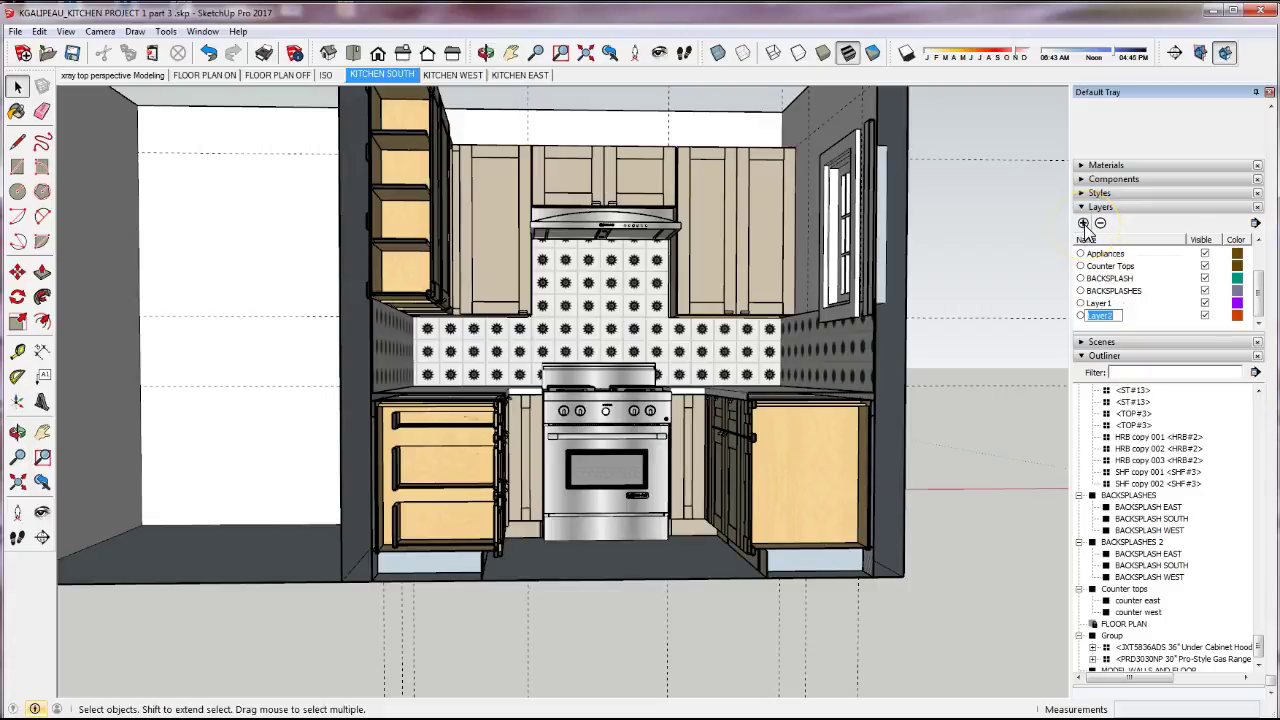
type("BACKSPLASHES 2")
left_click(1095, 295)
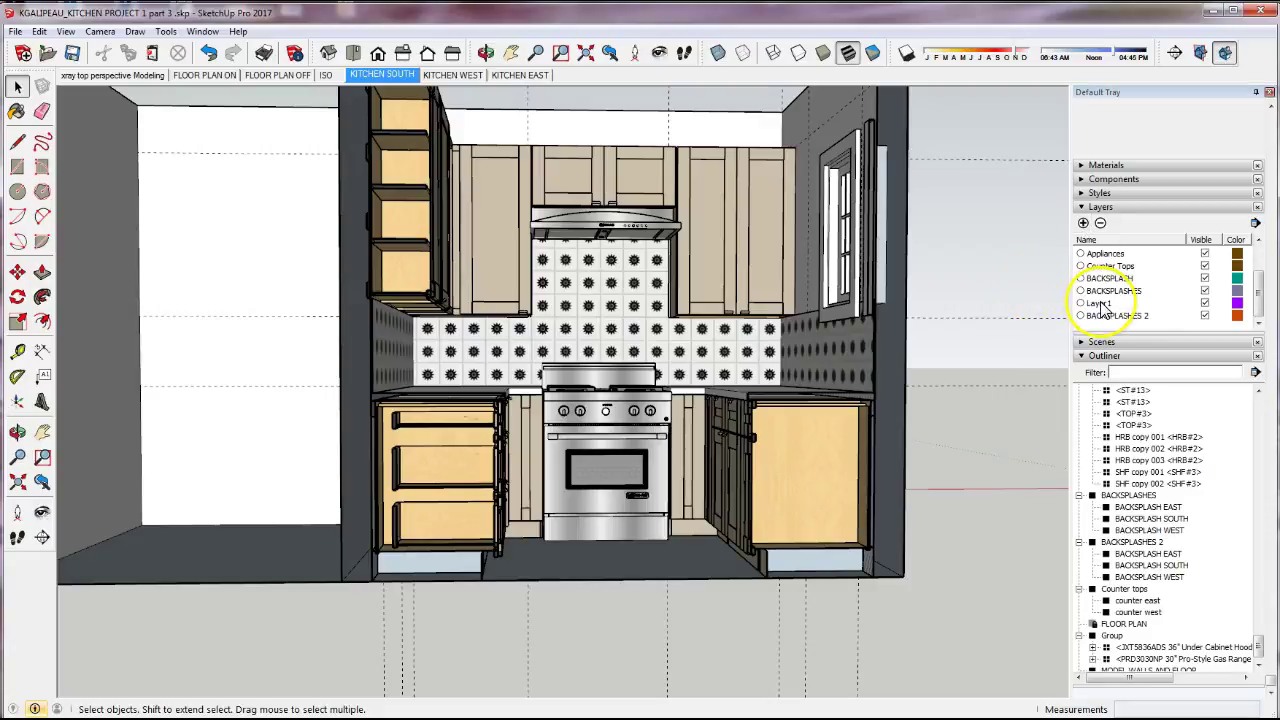
left_click(1101, 223)
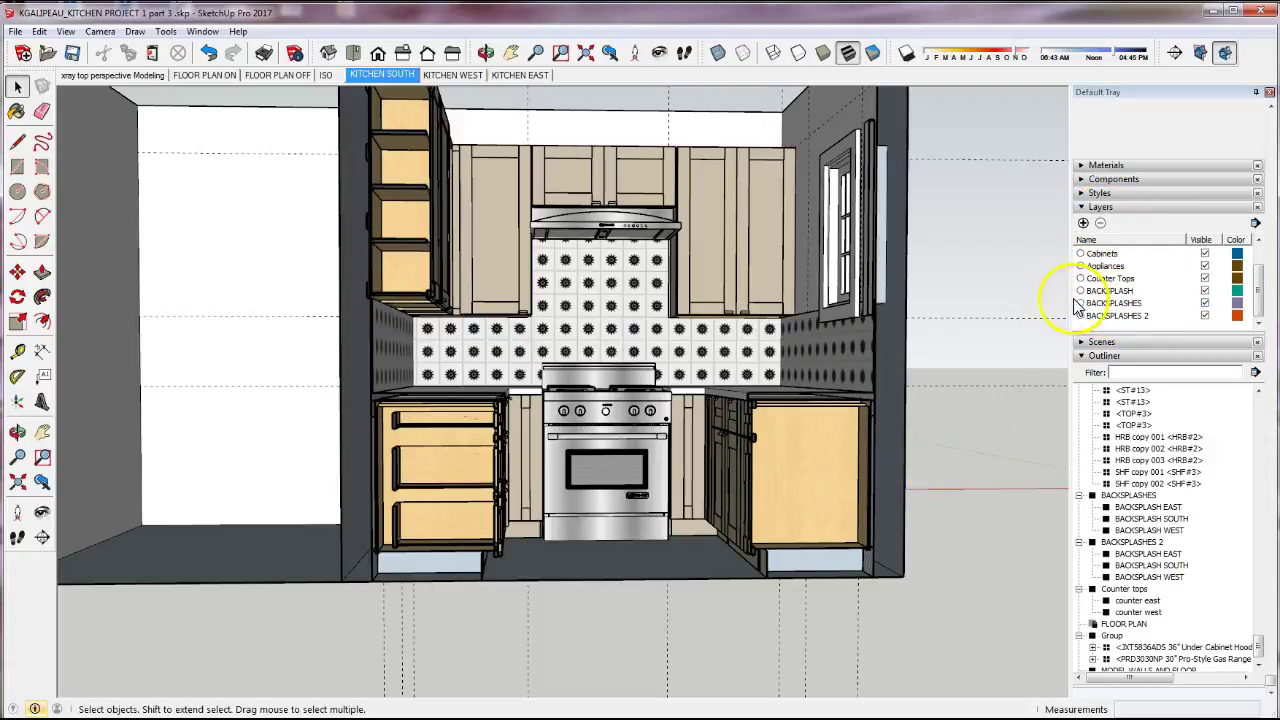
- Hide and reshow the BACKSPLASH layer to check which tiled surfaces it controls
left_click(1206, 291)
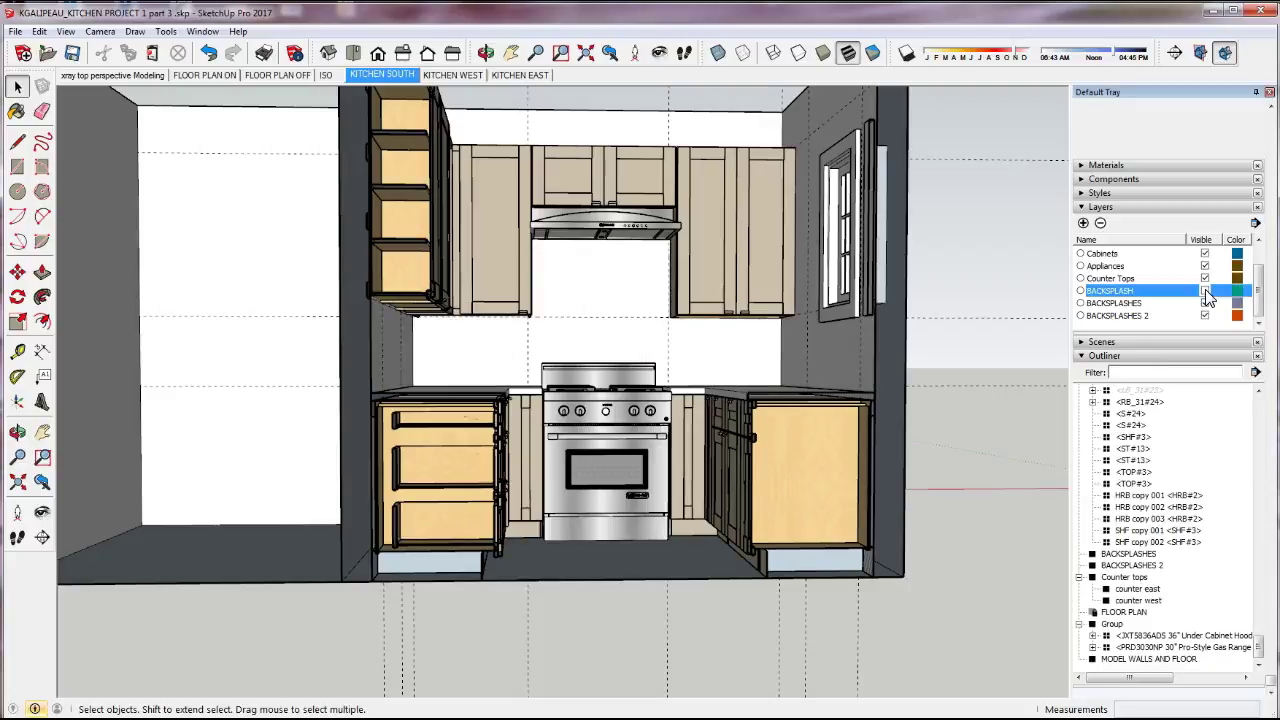
left_click(1206, 291)
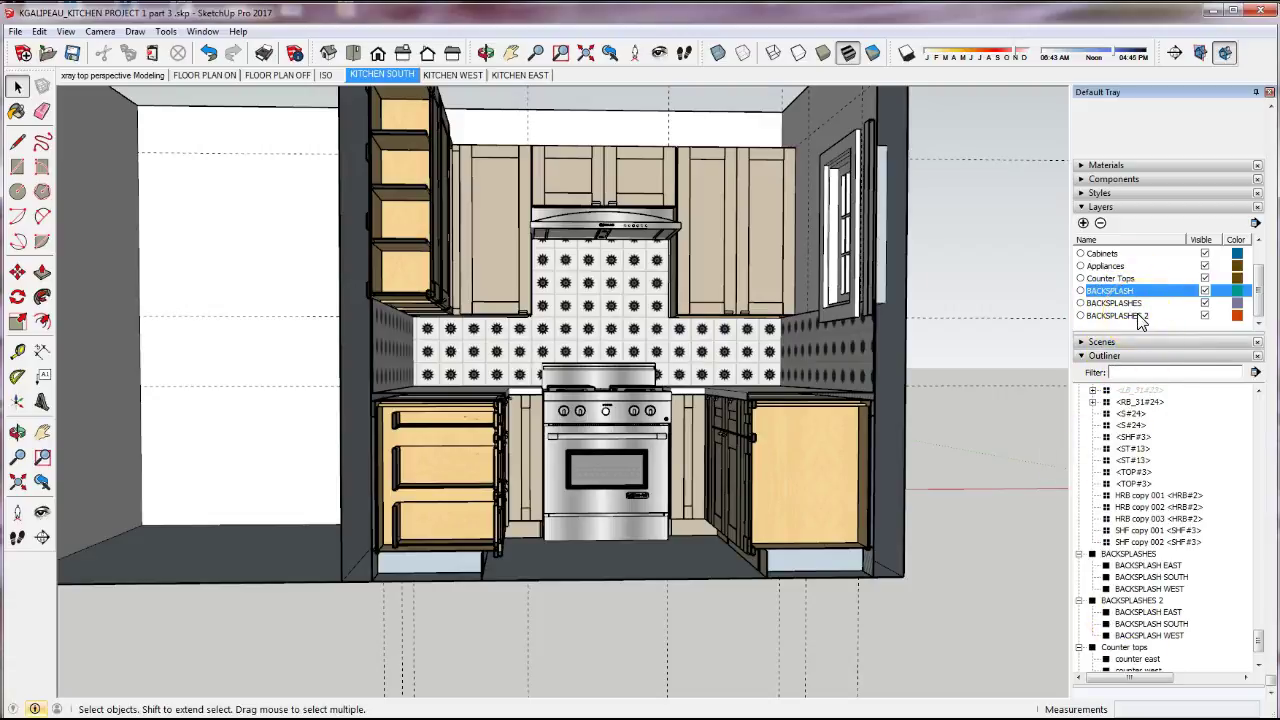
- Assign the BACKSPLASHES parent group to the BACKSPLASHES layer
left_click(1140, 555)
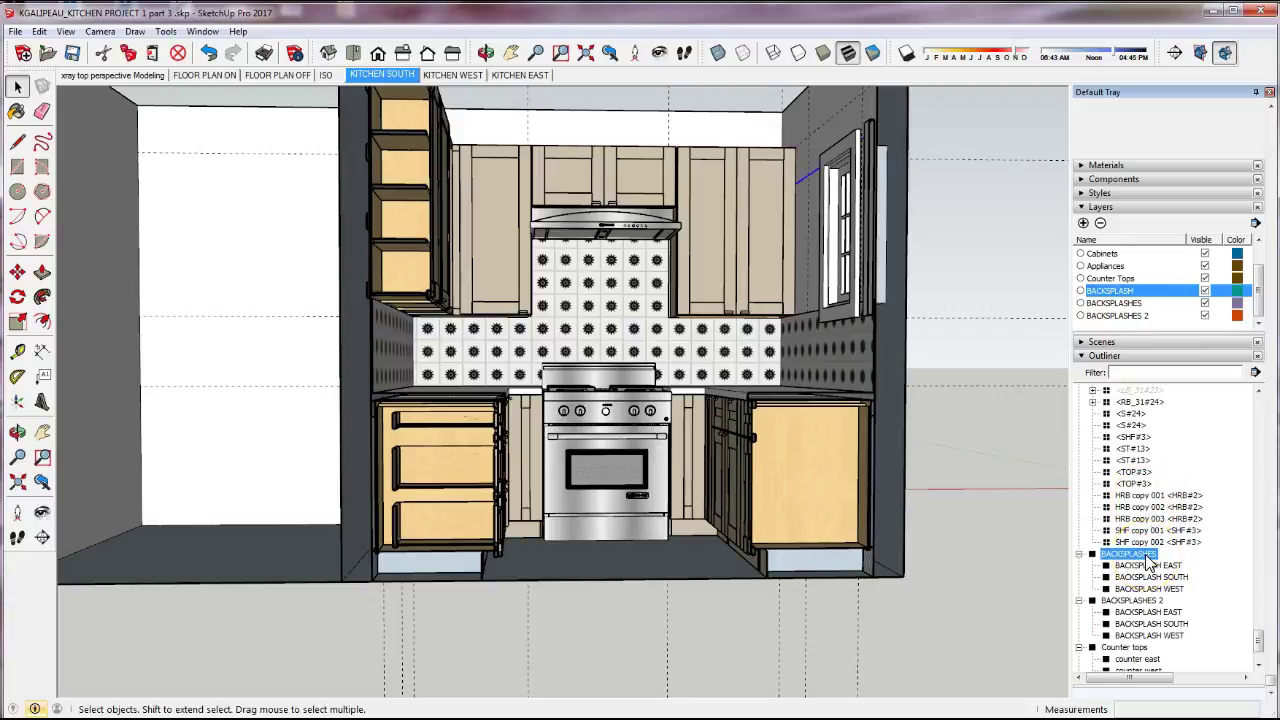
double_click(1146, 558)
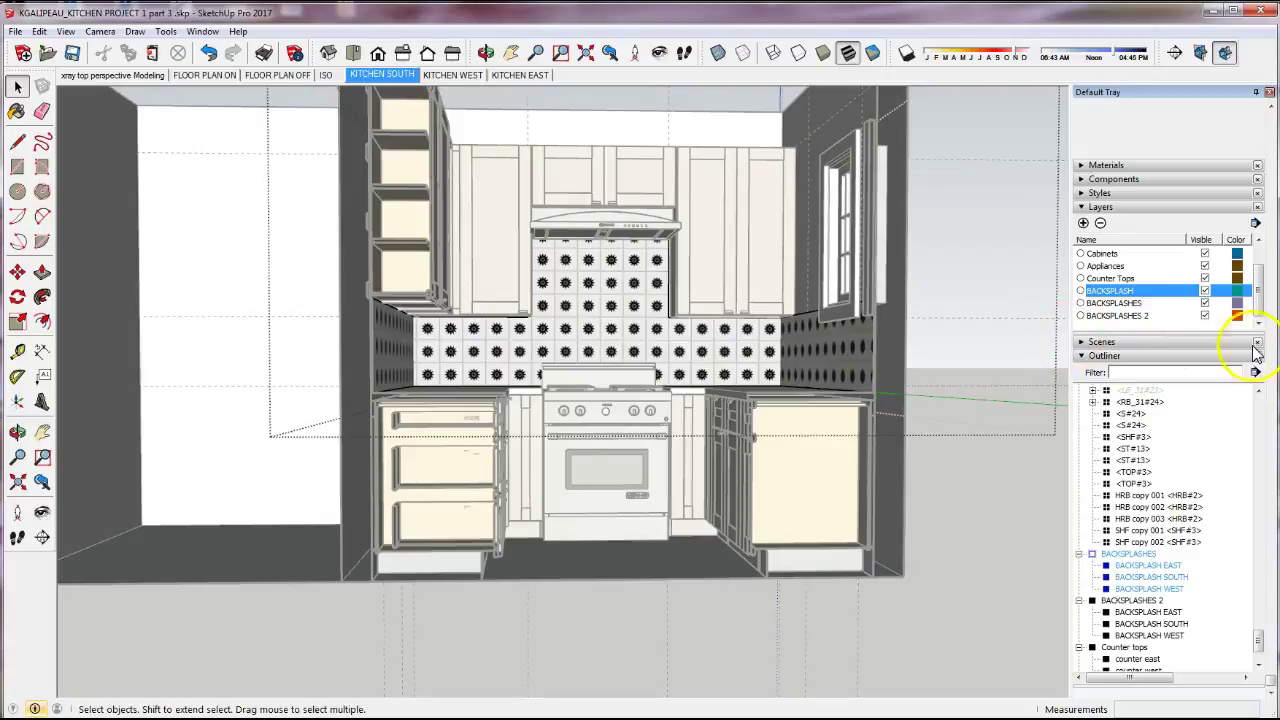
left_click_drag(1270, 660, 1270, 110)
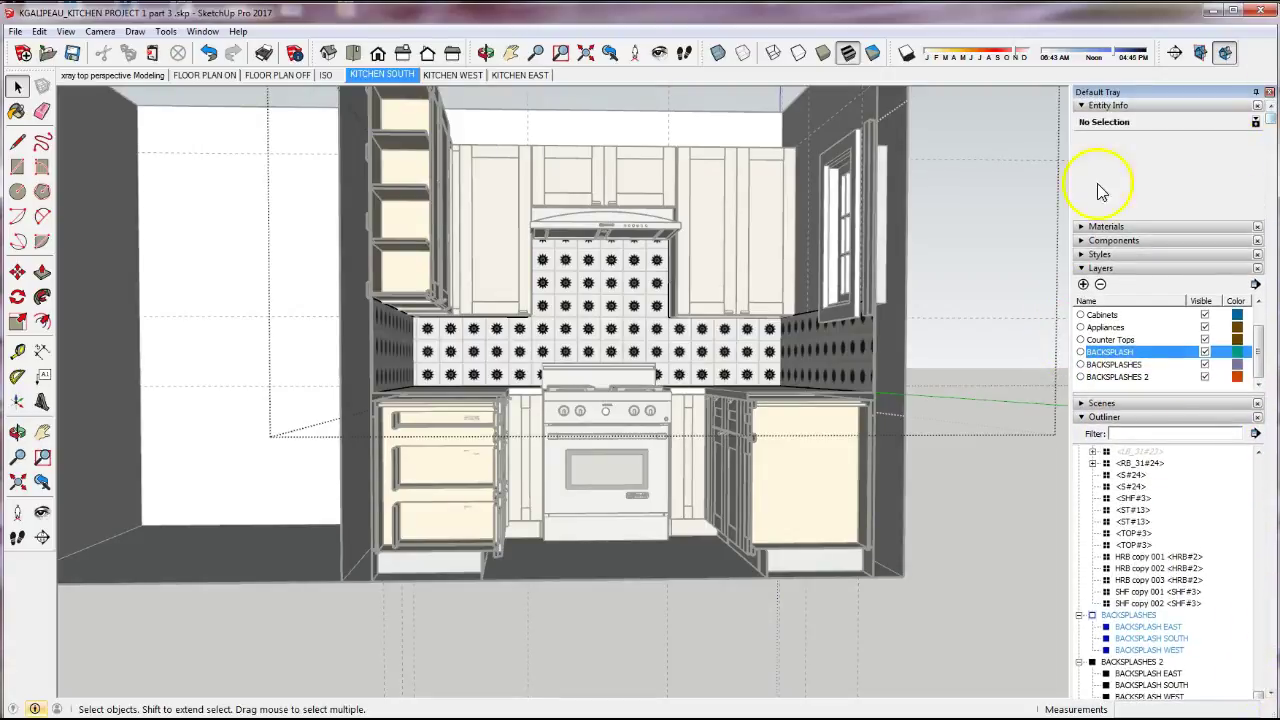
left_click(1125, 616)
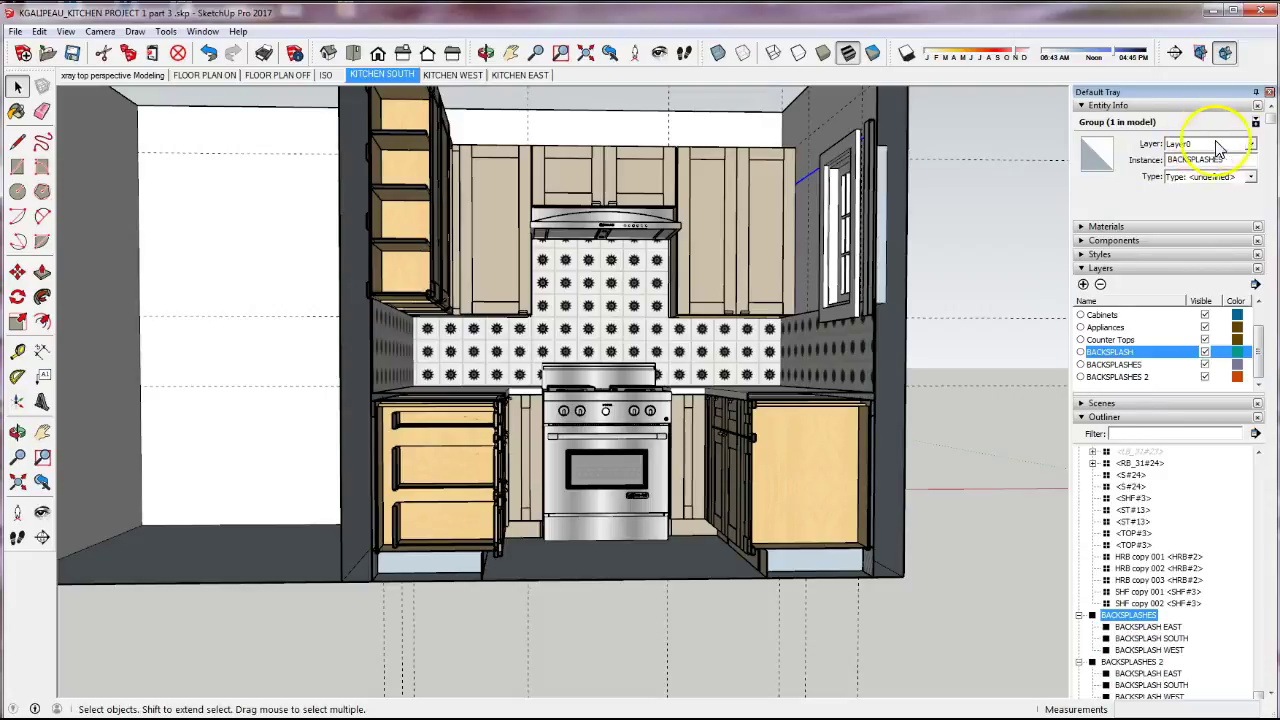
left_click(1251, 146)
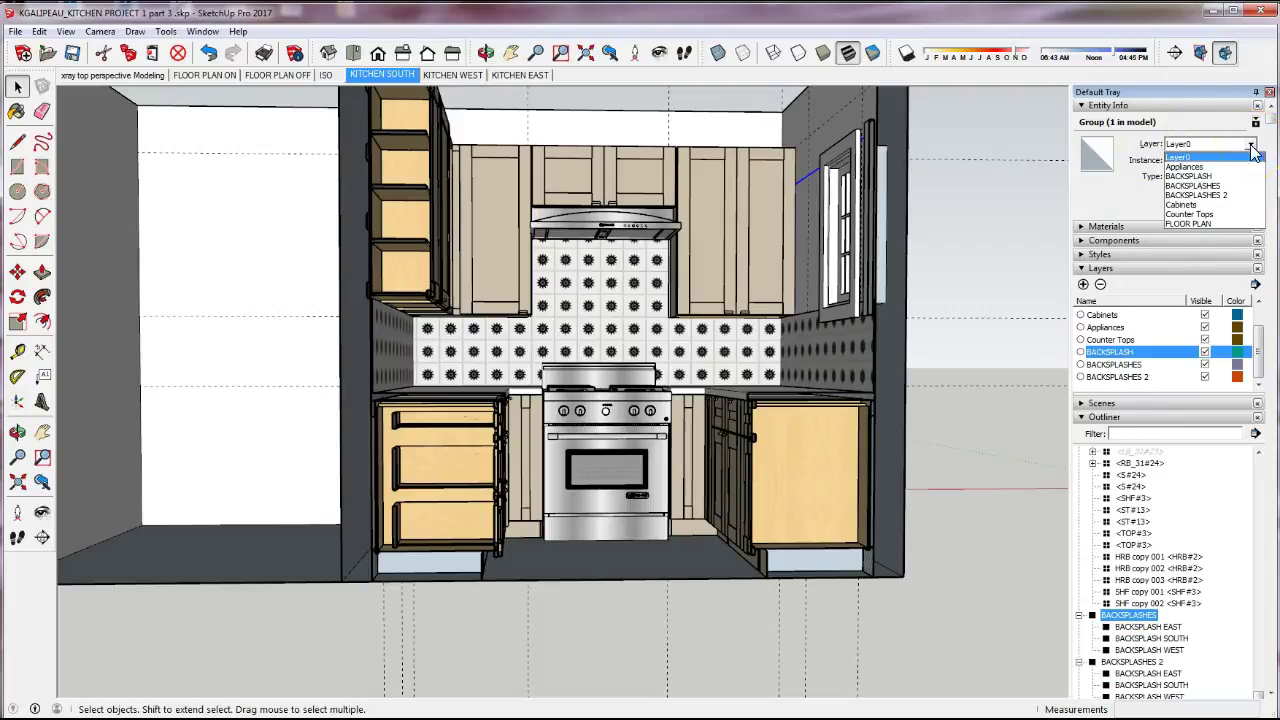
left_click(1236, 186)
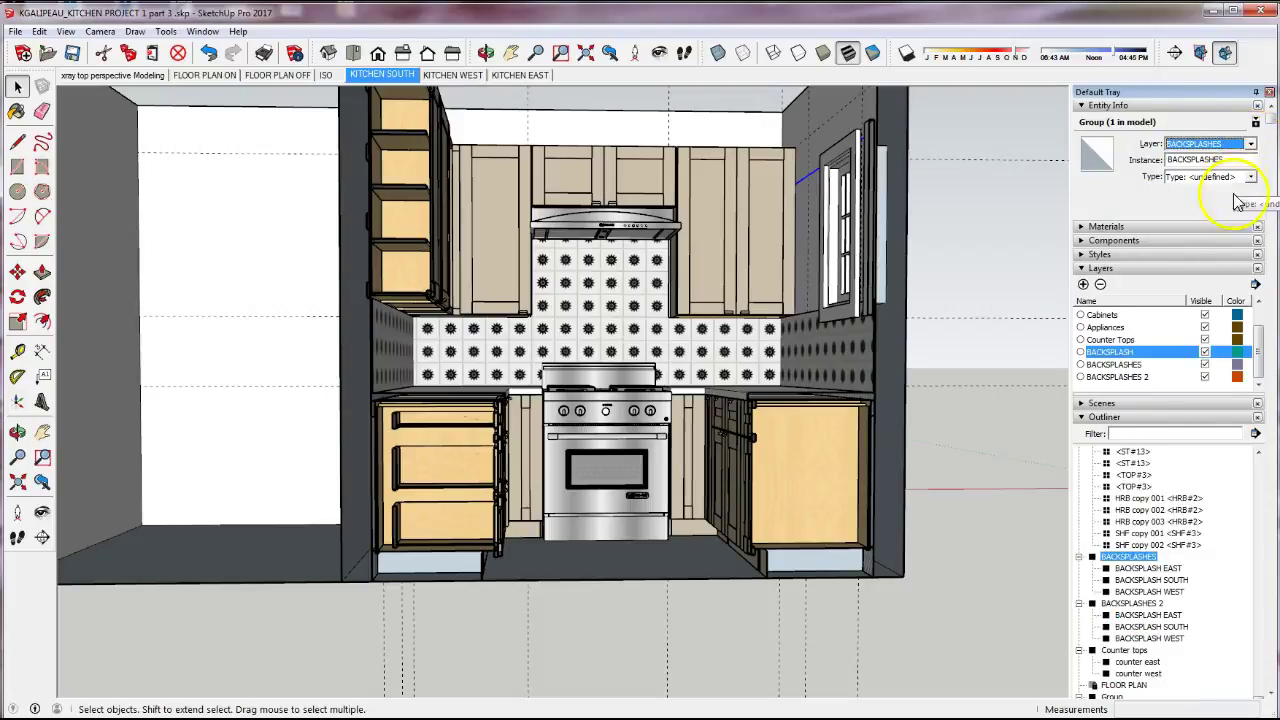
- Assign the BACKSPLASHES 2 group to the BACKSPLASHES 2 layer and clear the selection
left_click(1153, 605)
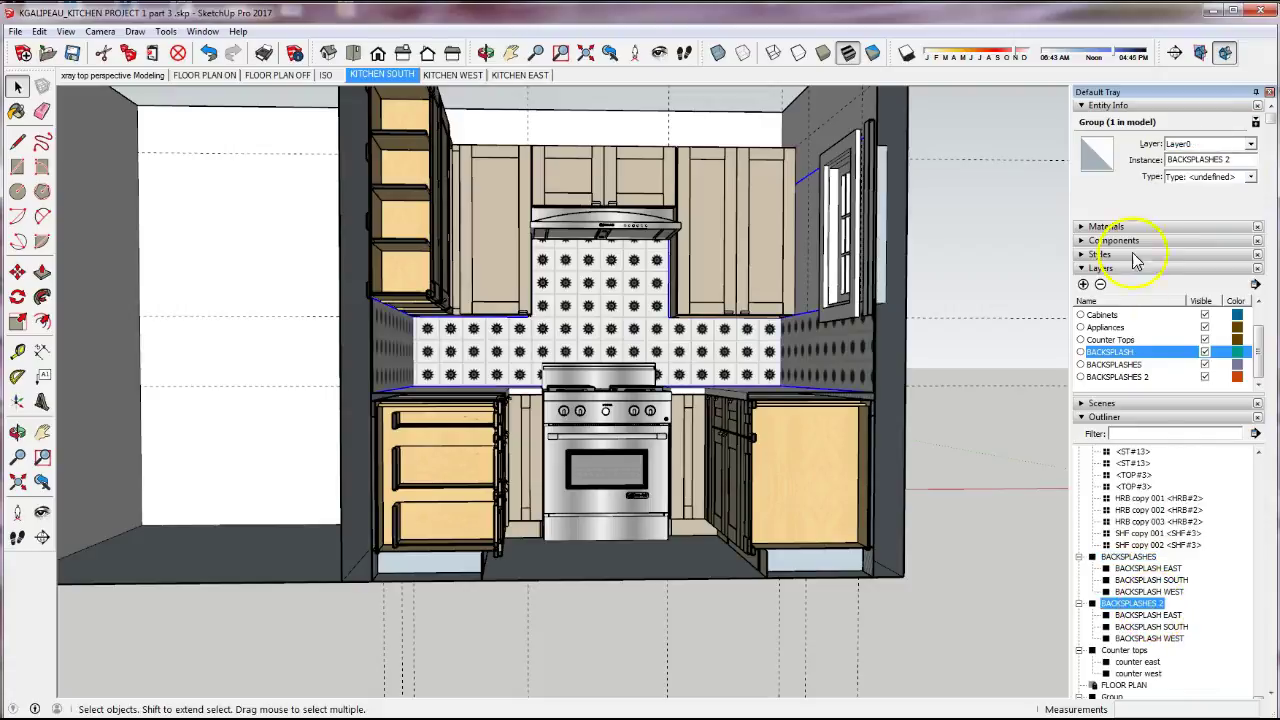
left_click(1250, 144)
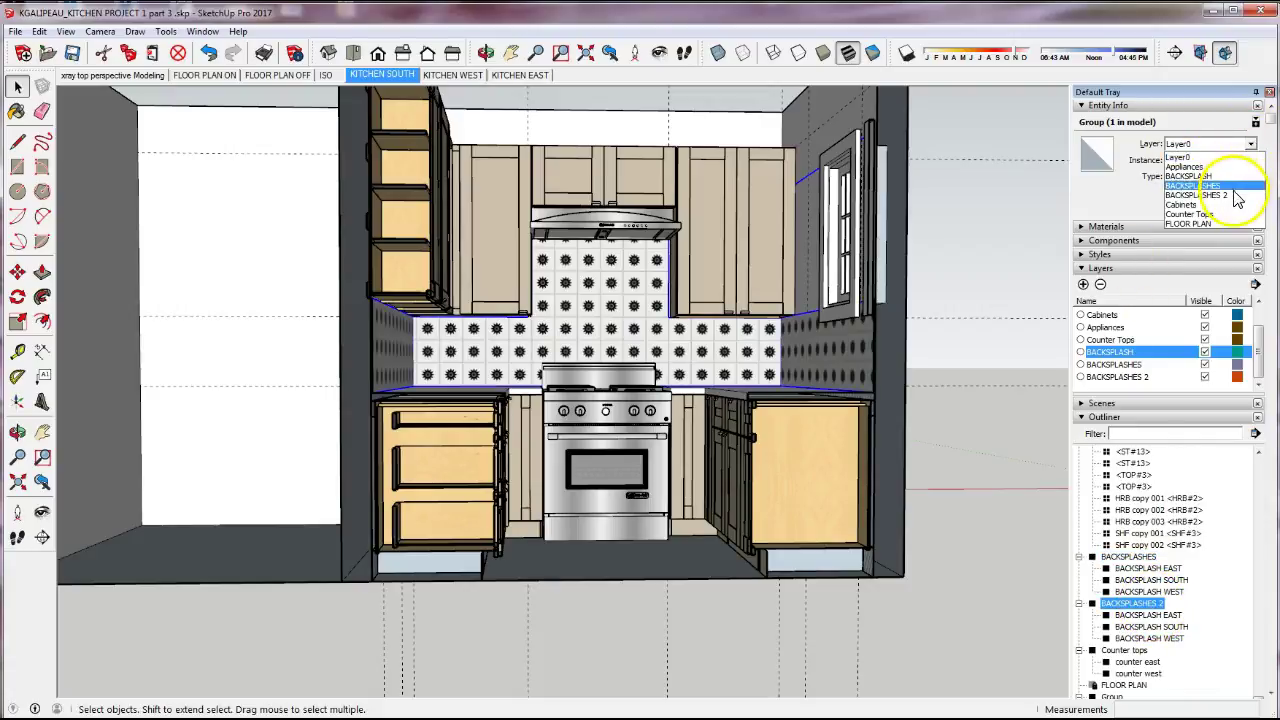
left_click(1234, 195)
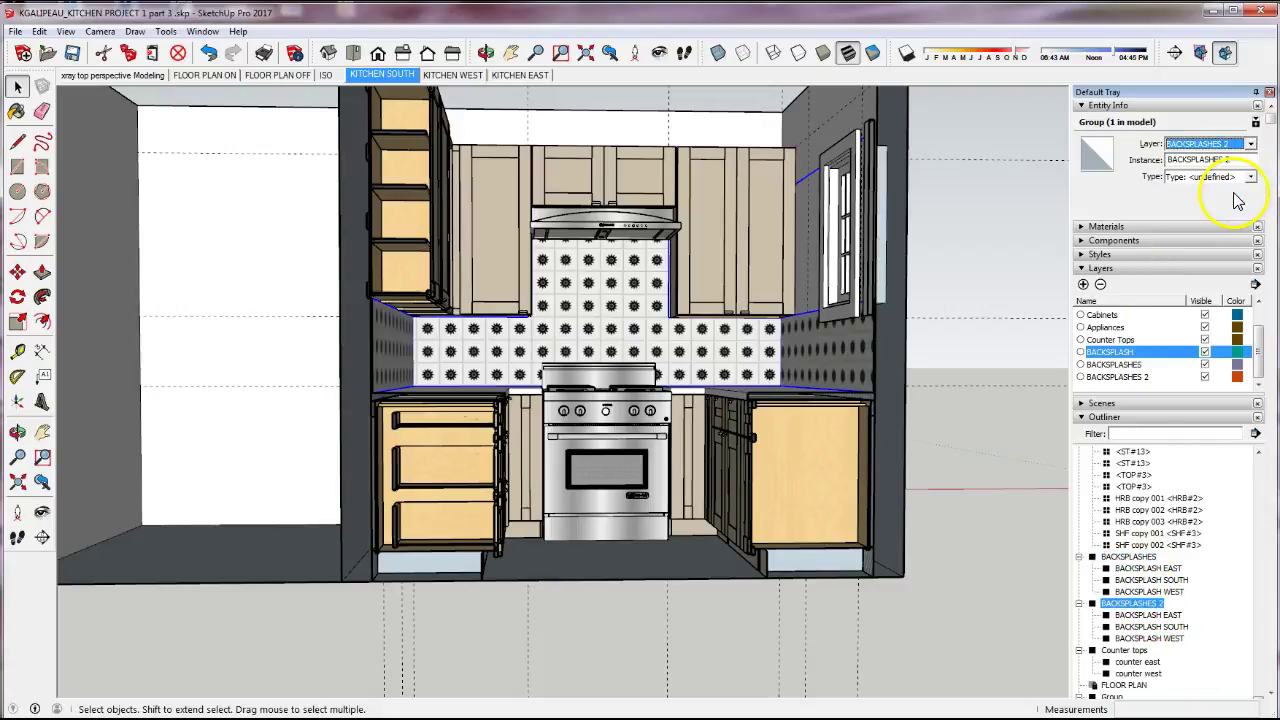
left_click(1014, 470)
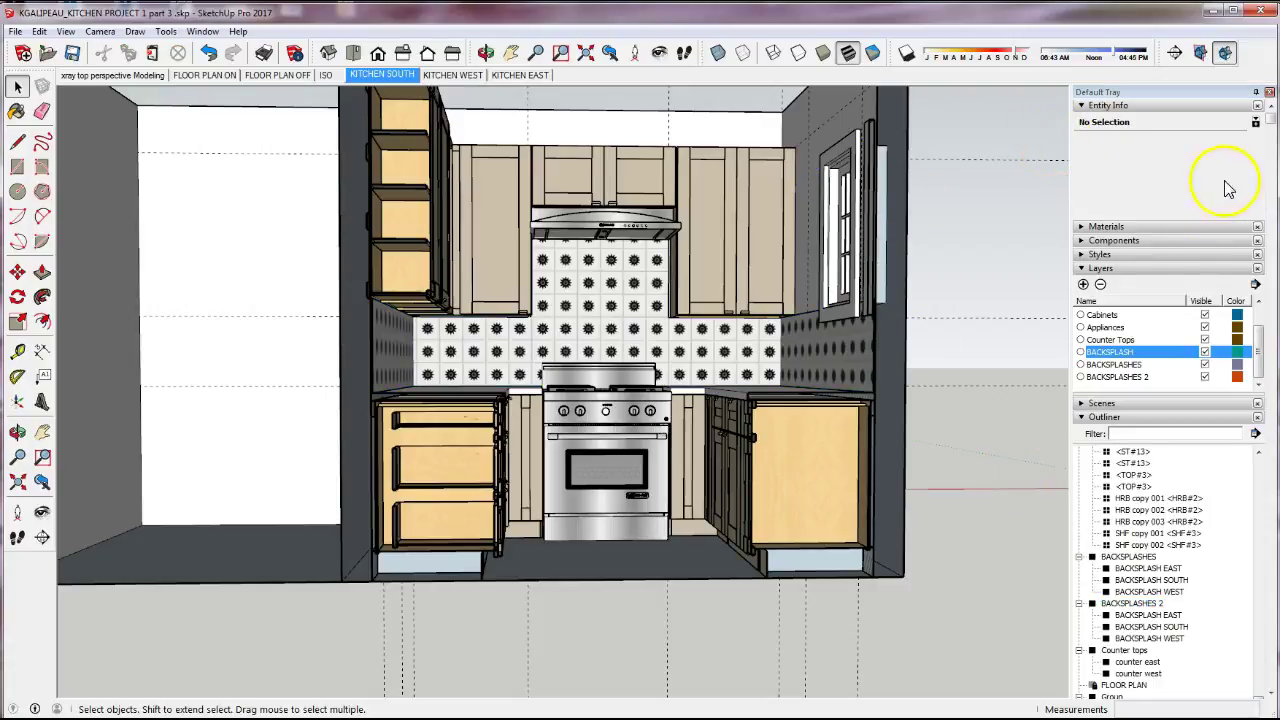
- Toggle the visibility of the BACKSPLASHES and BACKSPLASHES 2 layers to check that each controls its own backsplash copy
left_click(1205, 366)
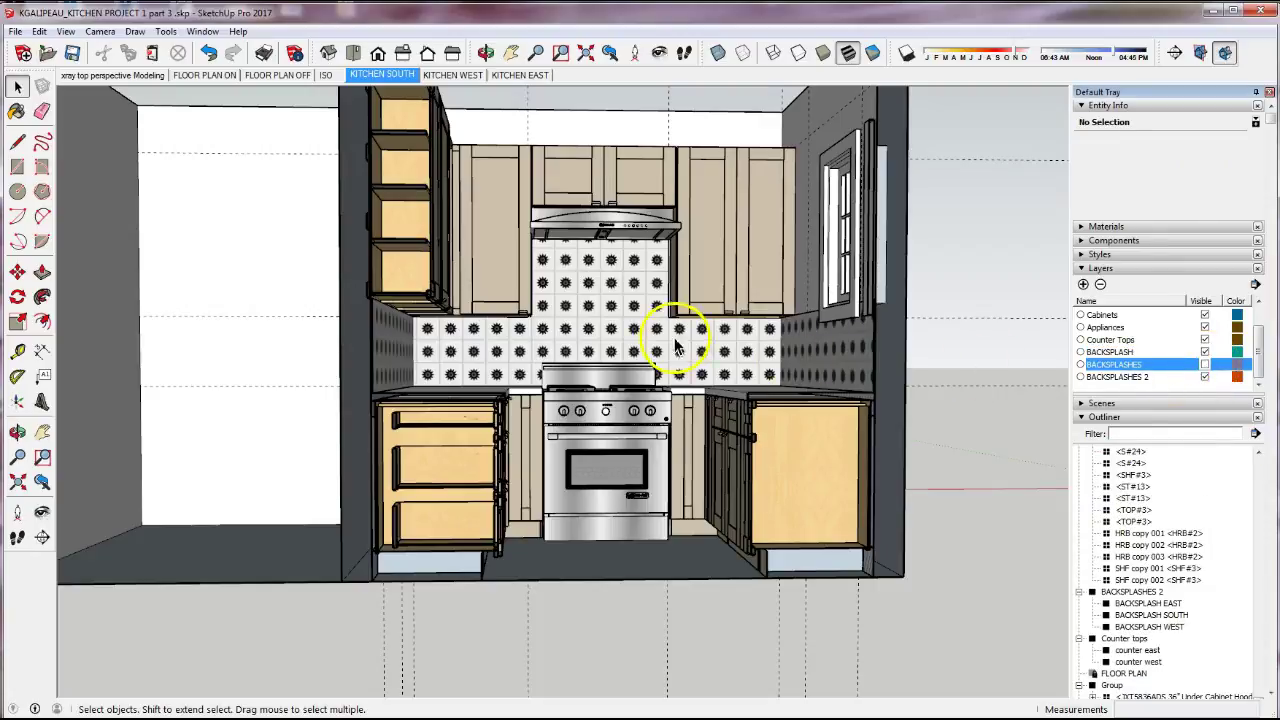
left_click(1206, 368)
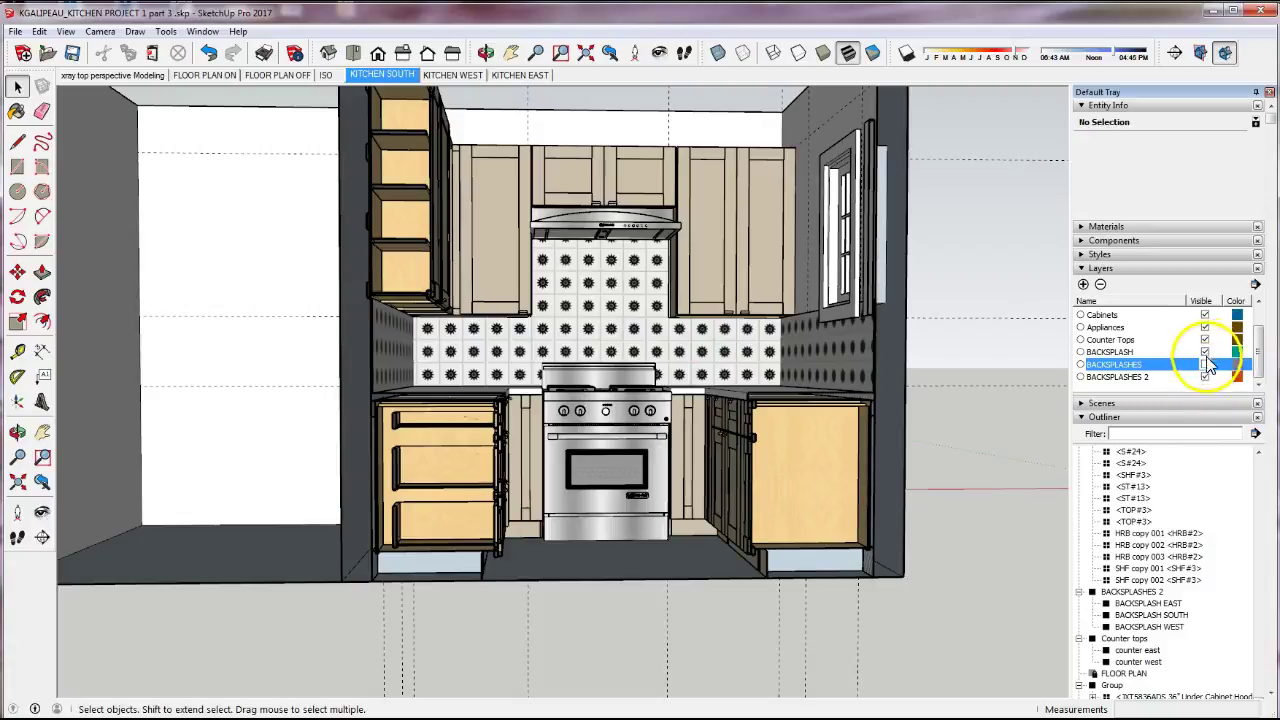
left_click(1207, 378)
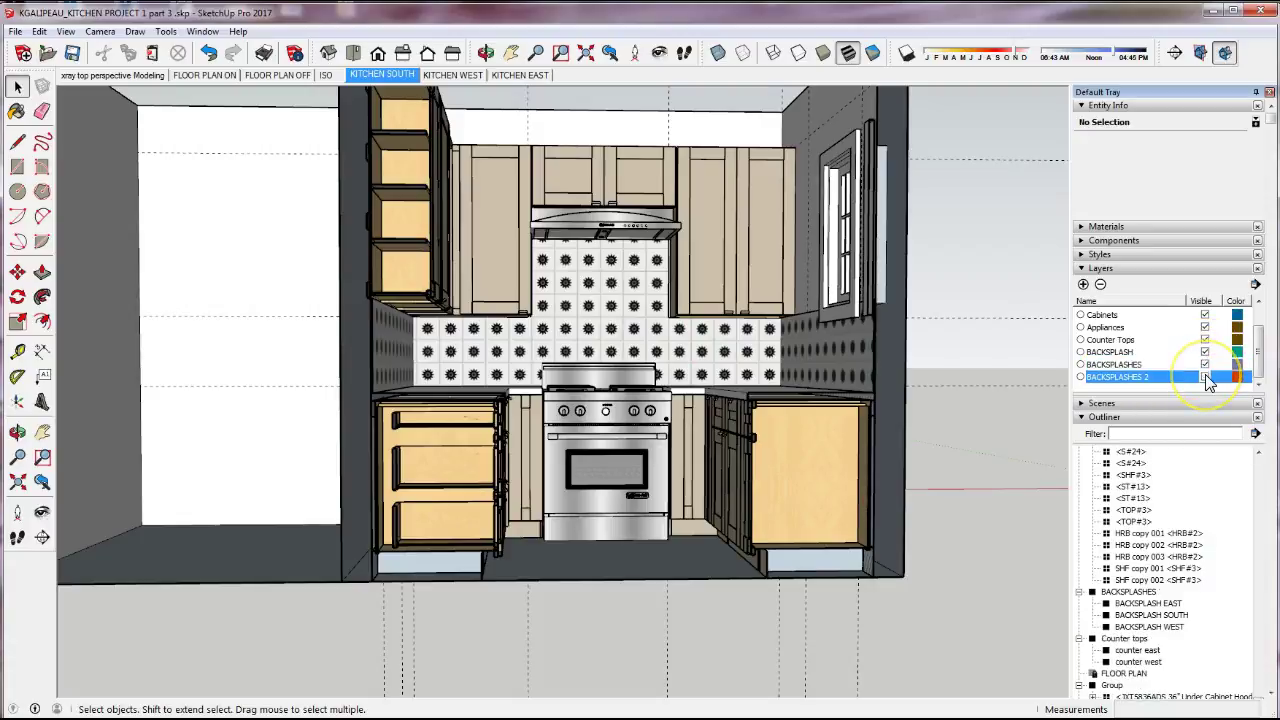
left_click(1205, 365)
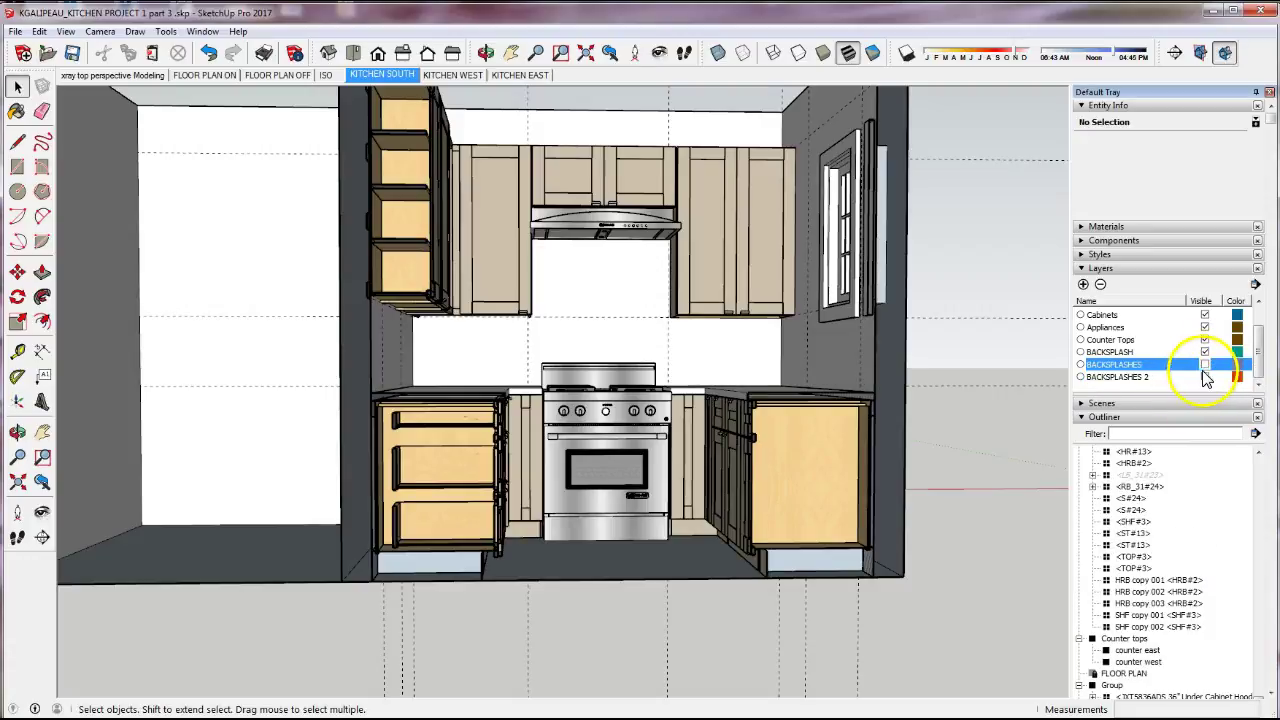
left_click(1205, 365)
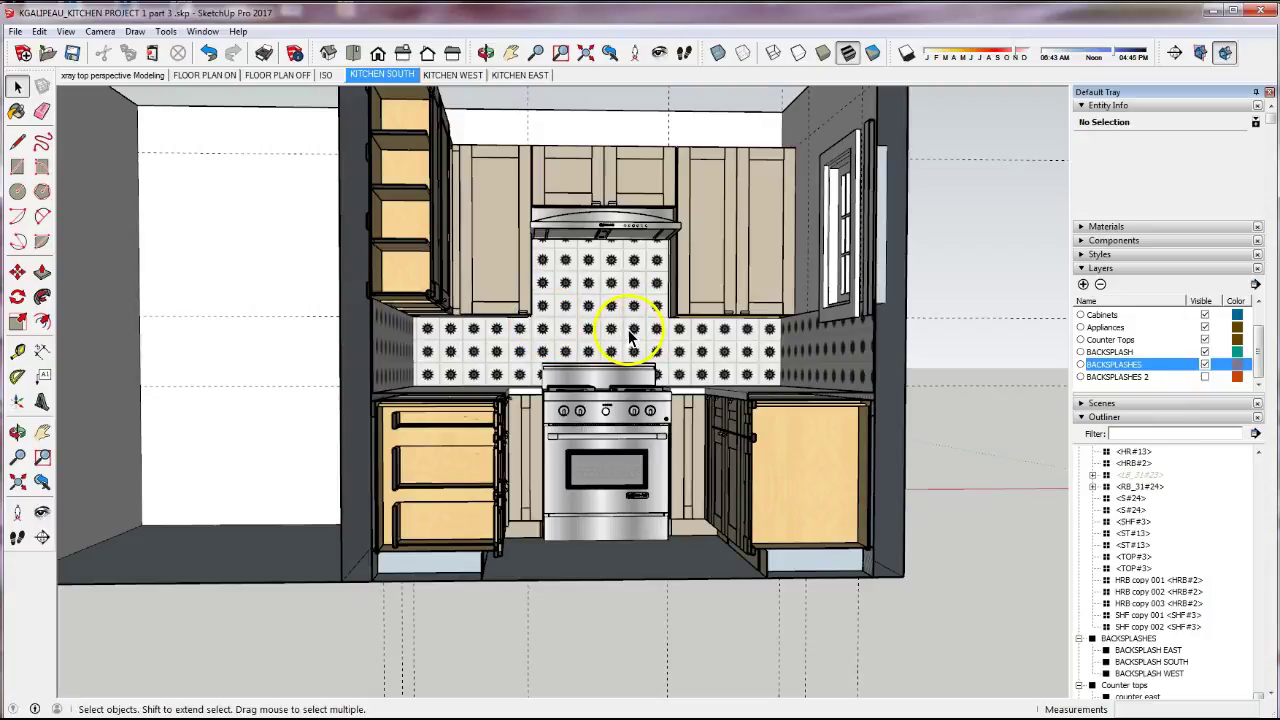
left_click(1205, 377)
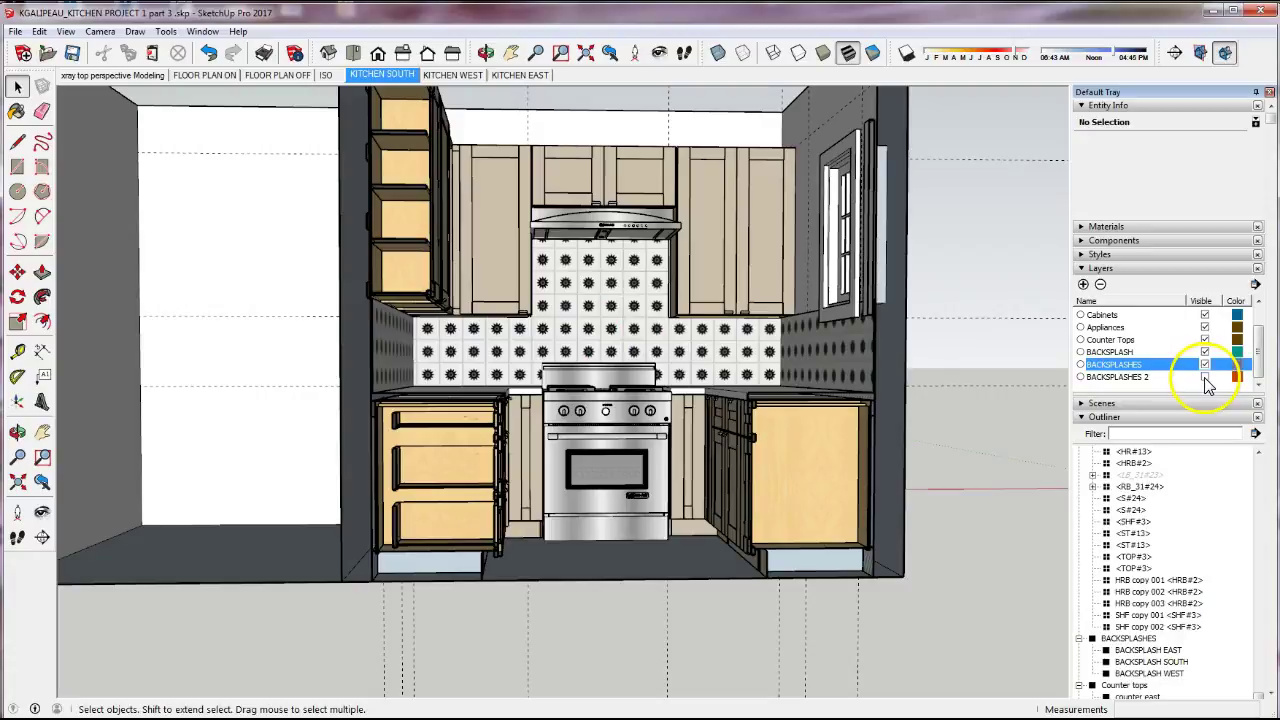
- Show the BACKSPLASHES 2 layer and hide the BACKSPLASHES layer so only the duplicate backsplash copy is displayed
left_click(1206, 379)
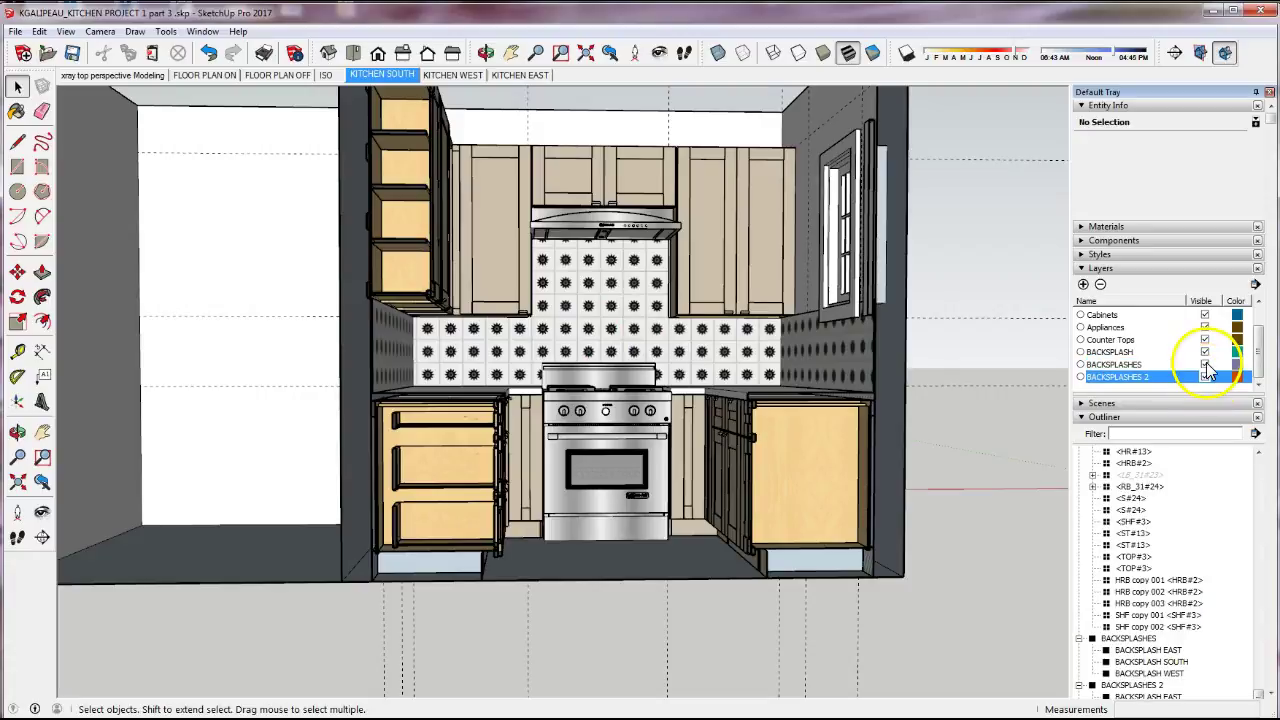
left_click(1206, 365)
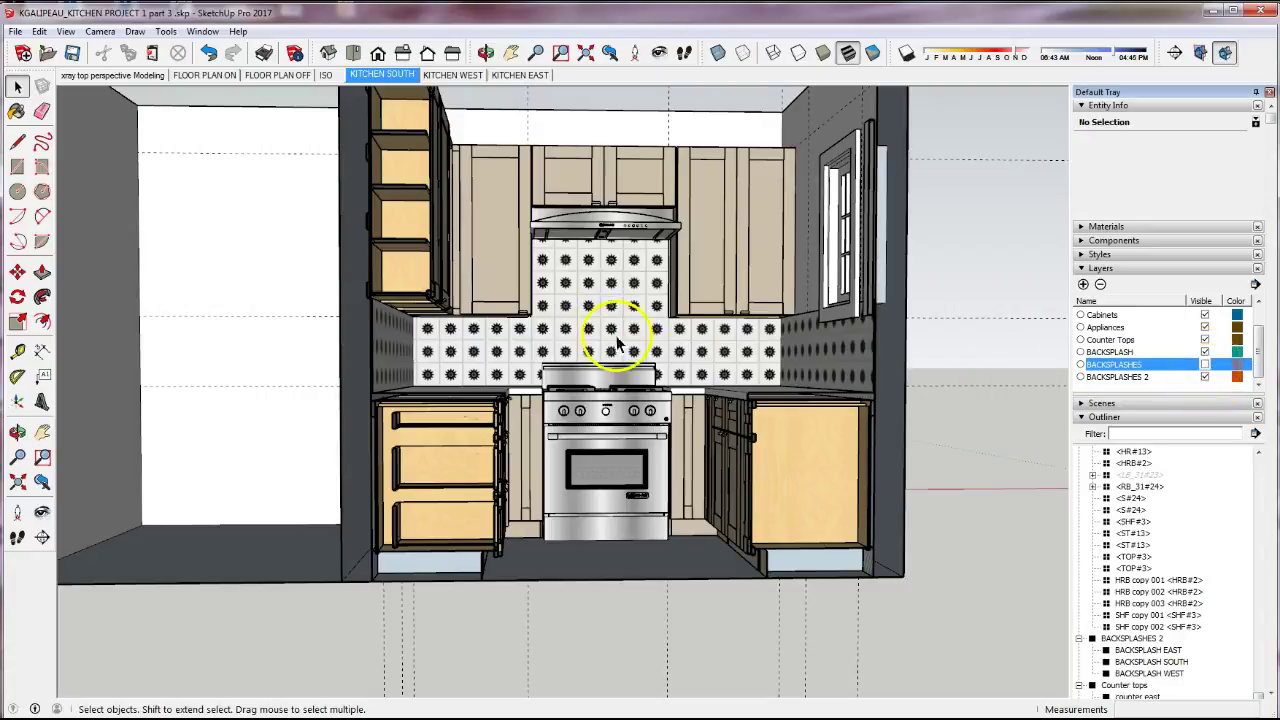
- Inside the BACKSPLASHES 2 group, apply the Square Glass Tile 02 material to the BACKSPLASH SOUTH group
left_click(606, 327)
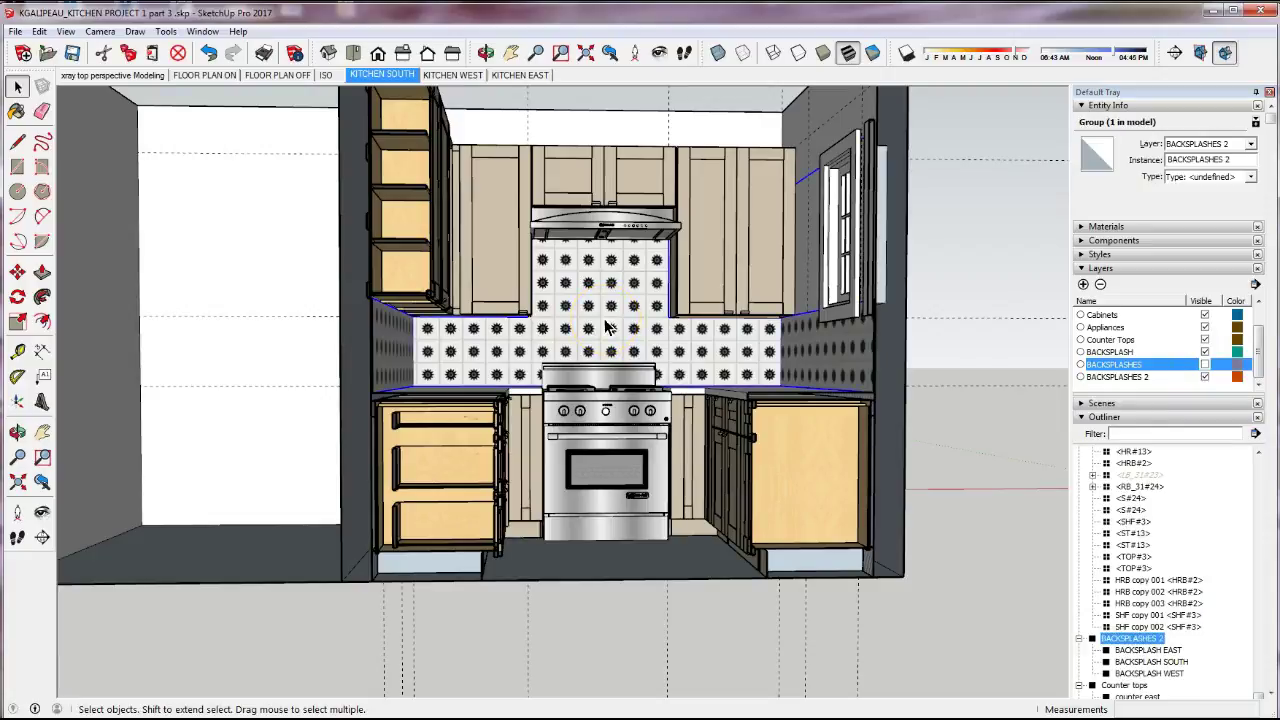
double_click(606, 327)
left_click(606, 327)
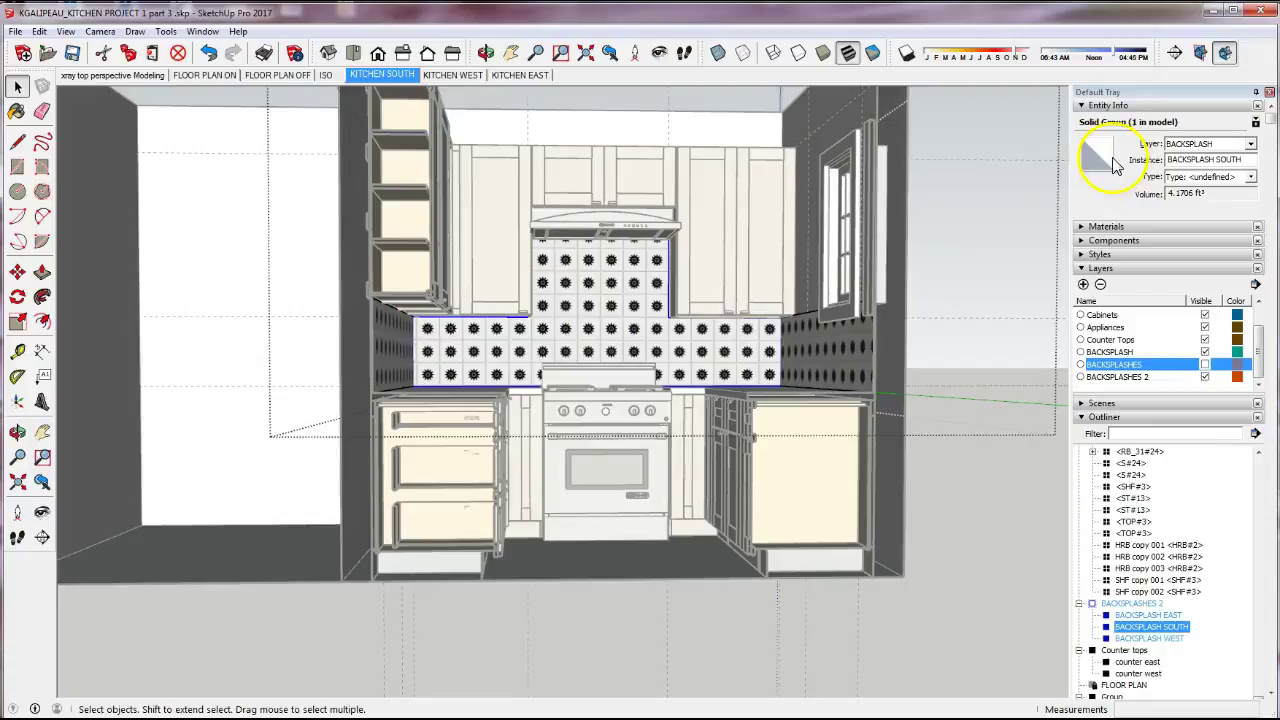
left_click(16, 111)
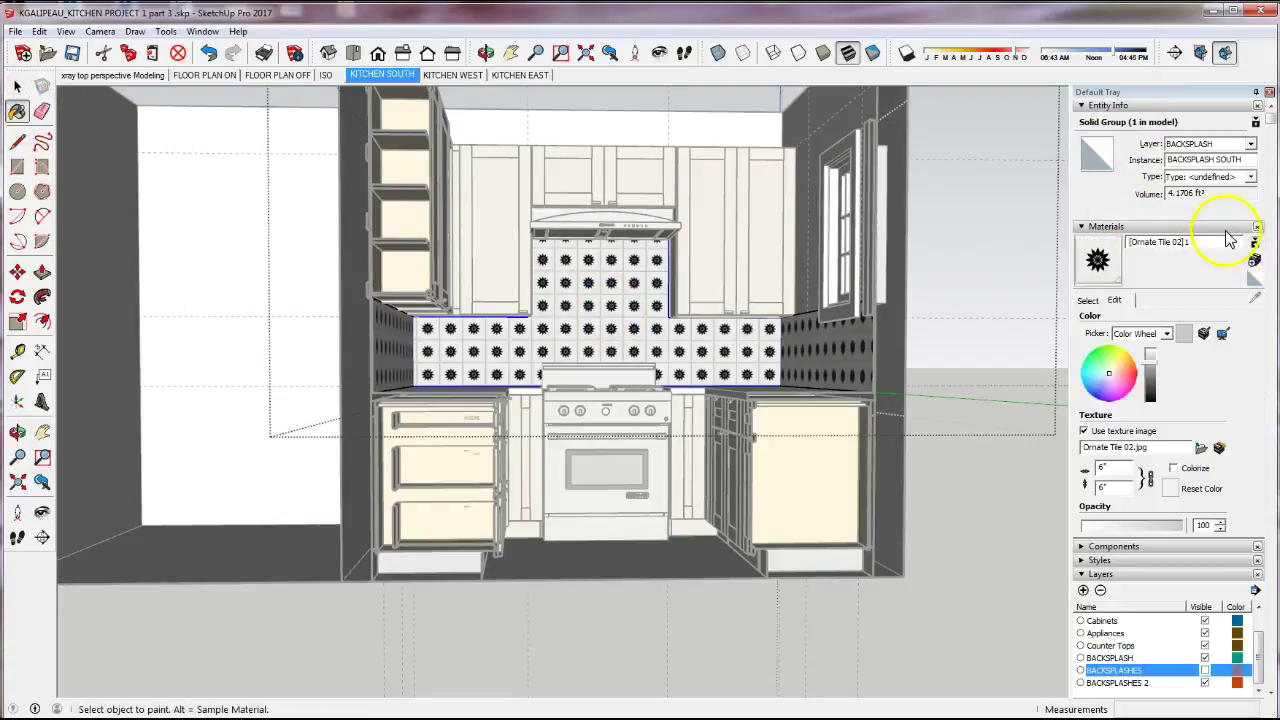
left_click(1087, 300)
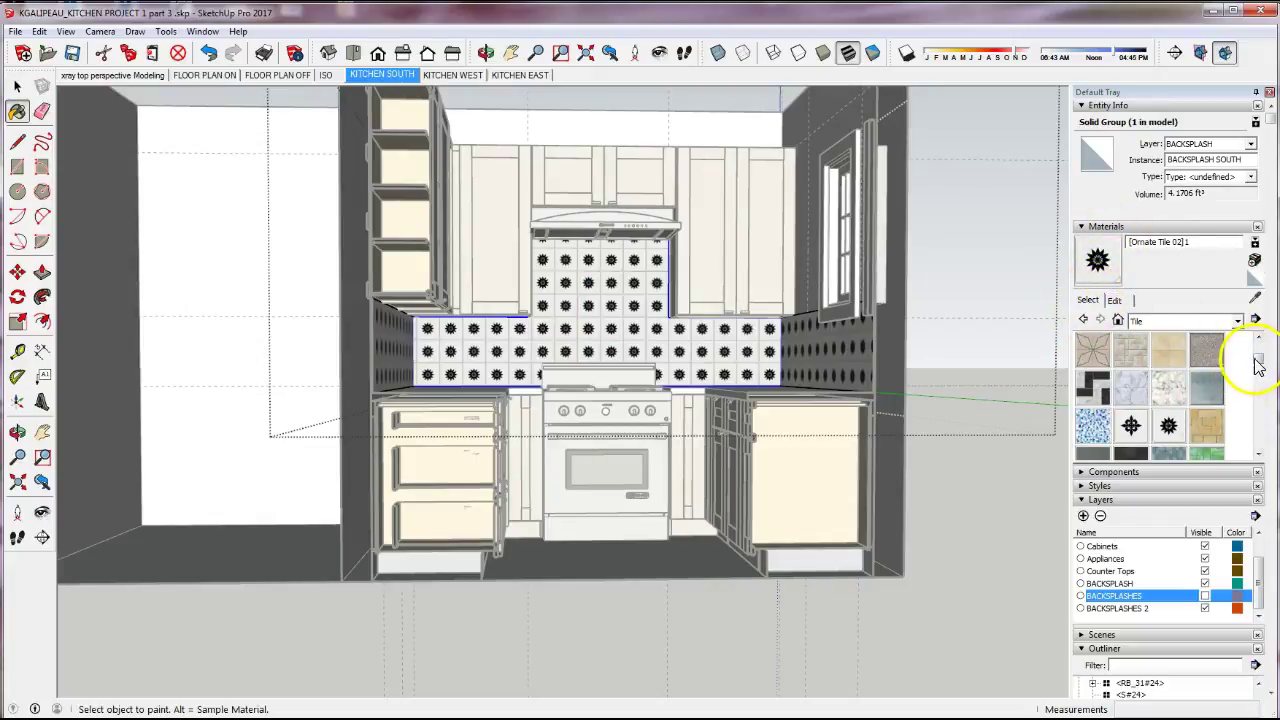
left_click_drag(1258, 352, 1260, 399)
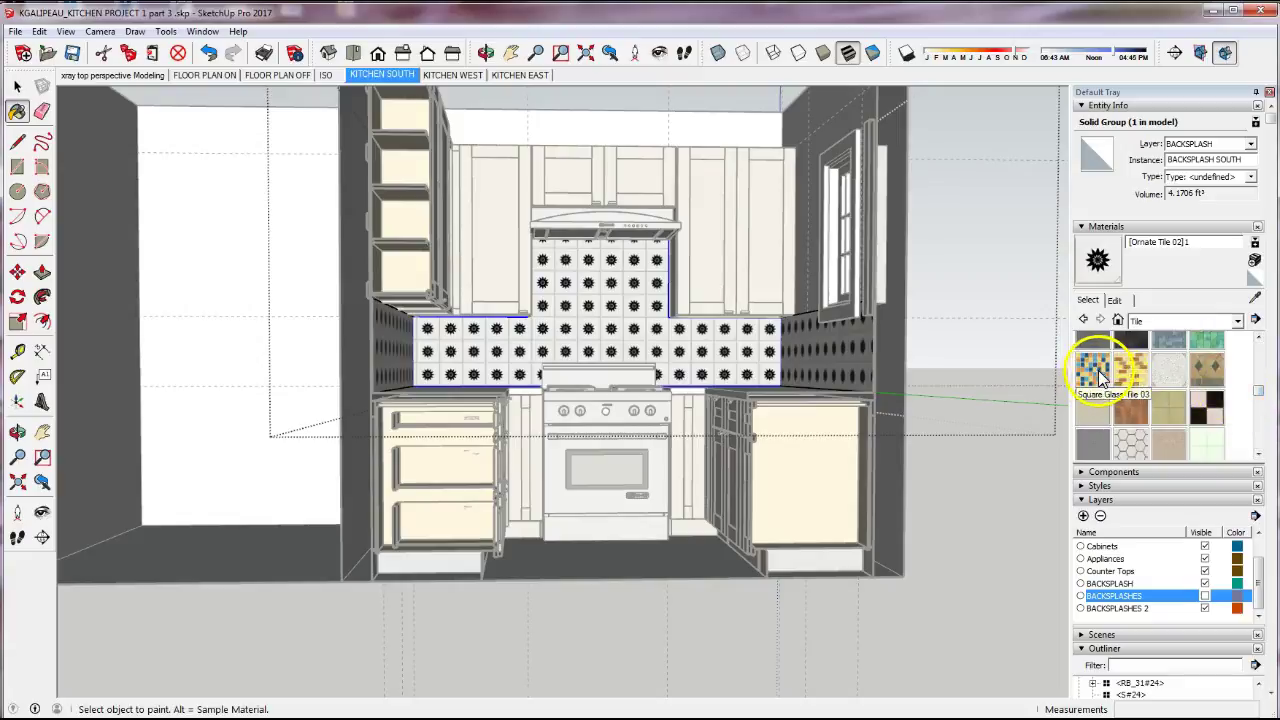
left_click(1207, 342)
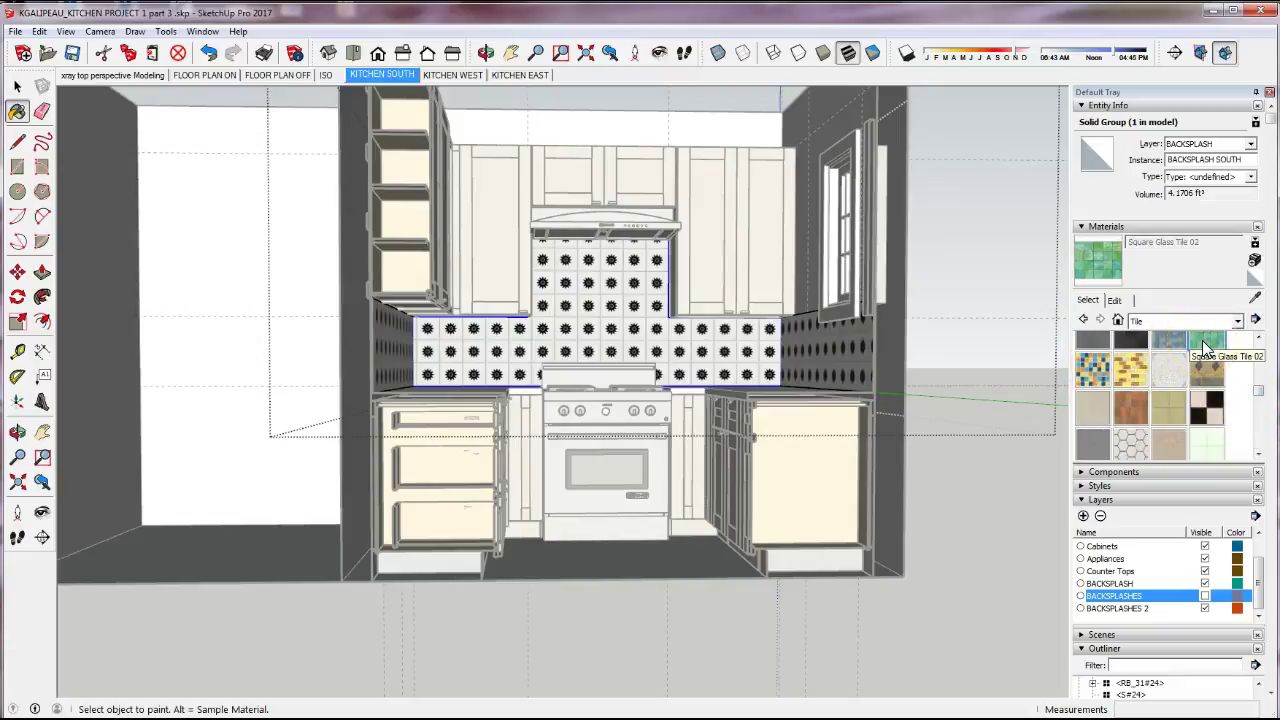
left_click(888, 357)
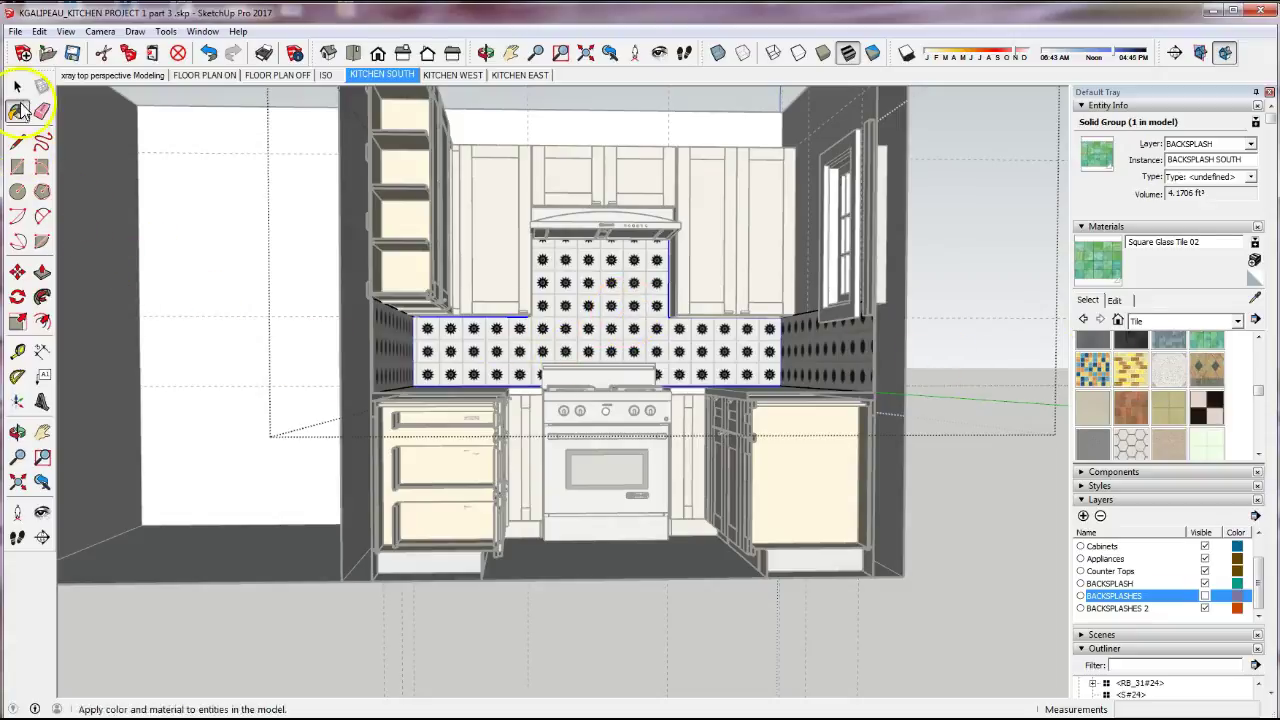
- Open the BACKSPLASH SOUTH group and paint its tiled faces behind the stove with Square Glass Tile 02
left_click(17, 86)
left_click(574, 313)
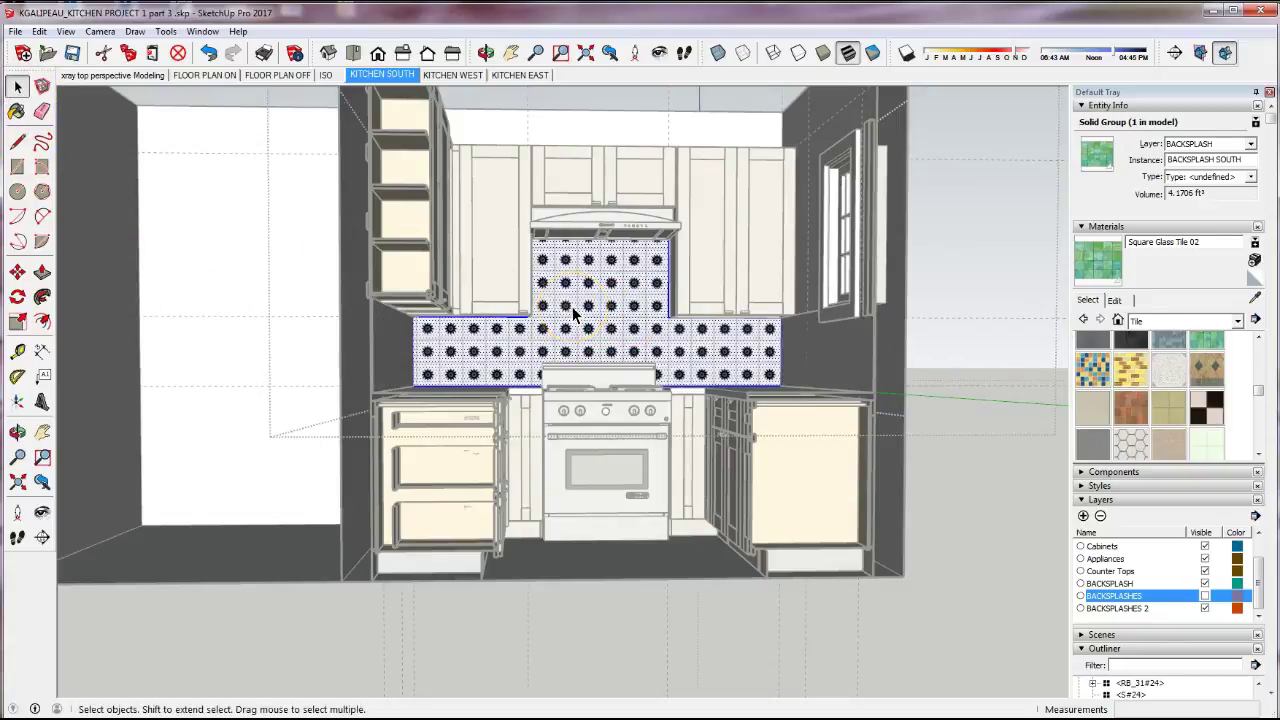
double_click(574, 313)
left_click(1210, 338)
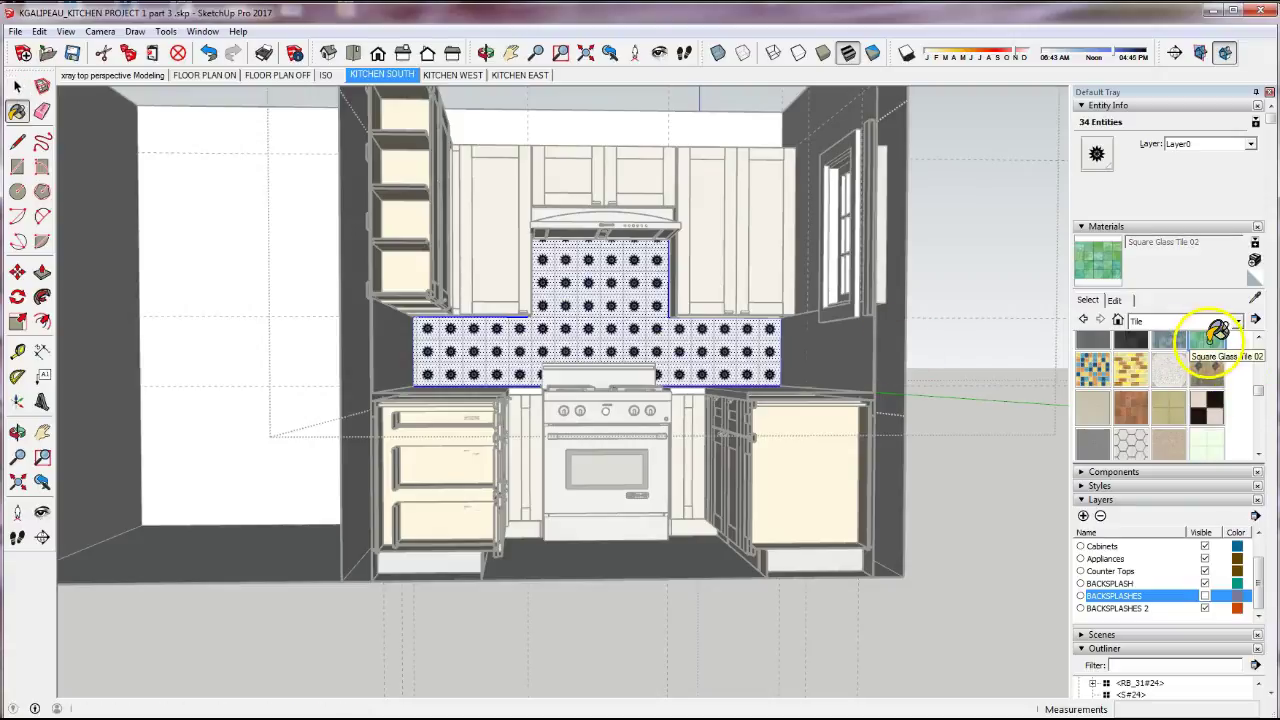
left_click(632, 296)
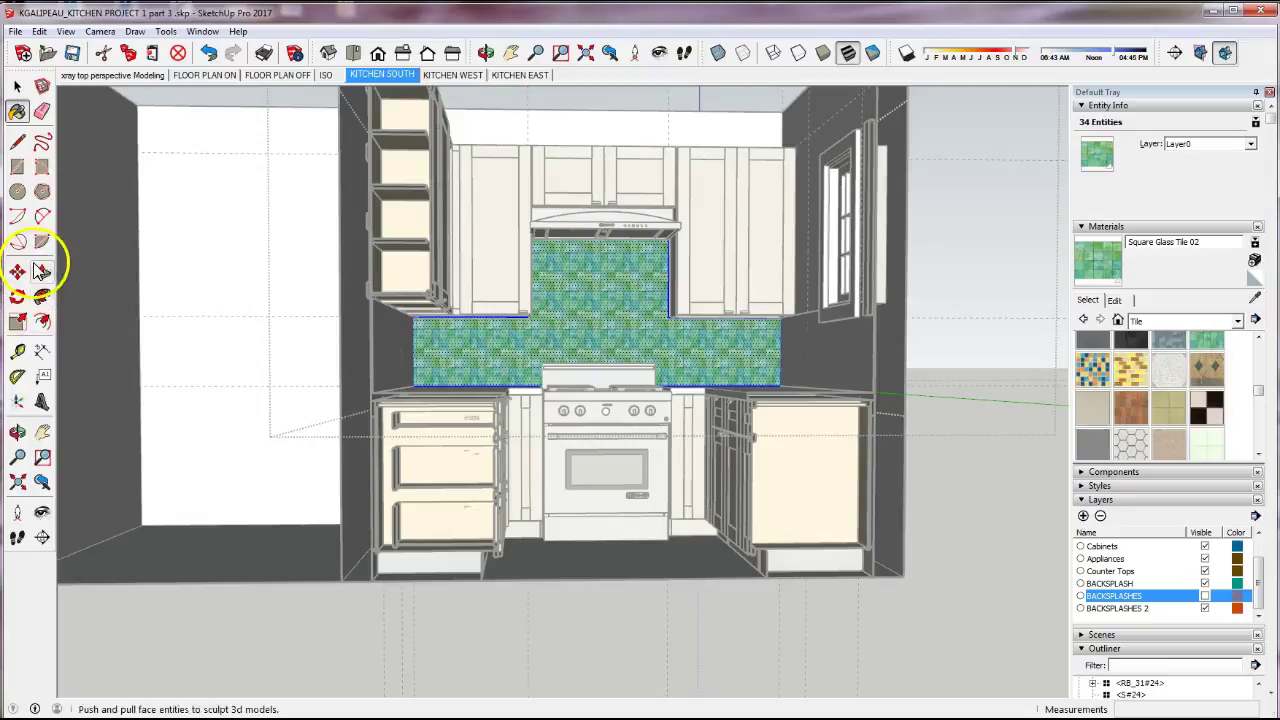
- Open the backsplash group on the window wall and paint its face with Square Glass Tile 02
left_click(17, 88)
left_click(836, 356)
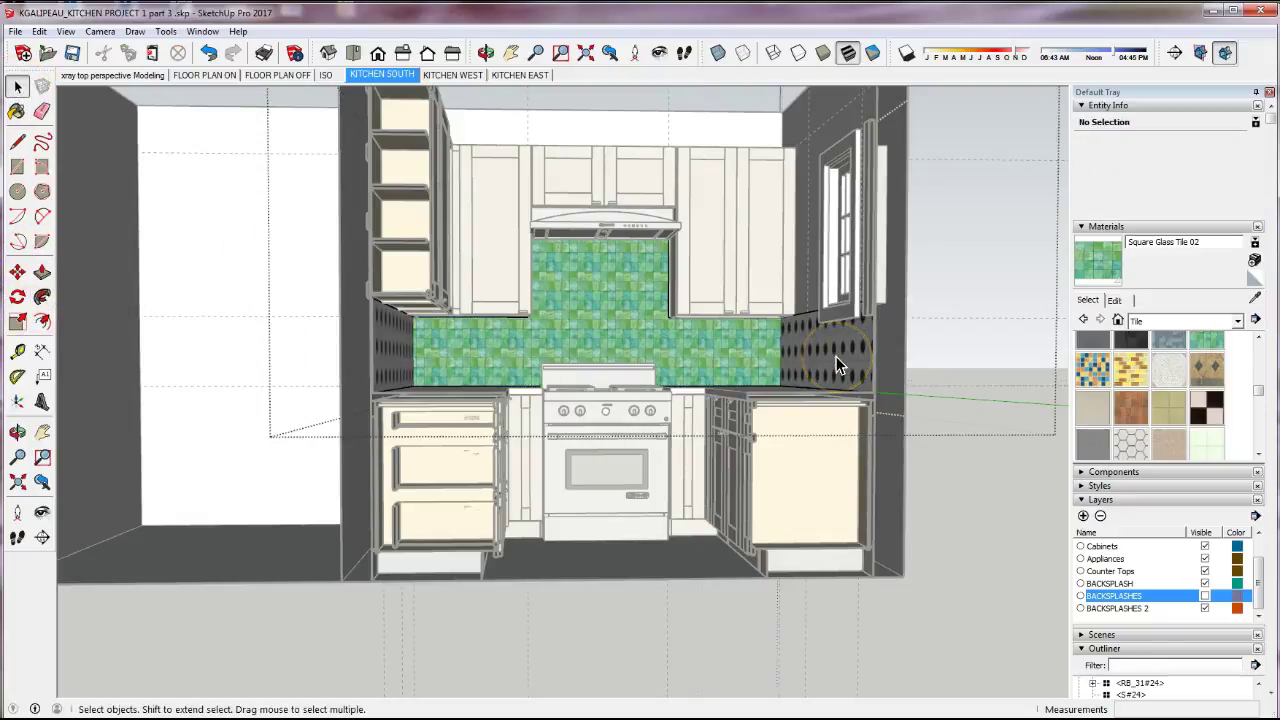
key("ctrl+z")
left_click(836, 356)
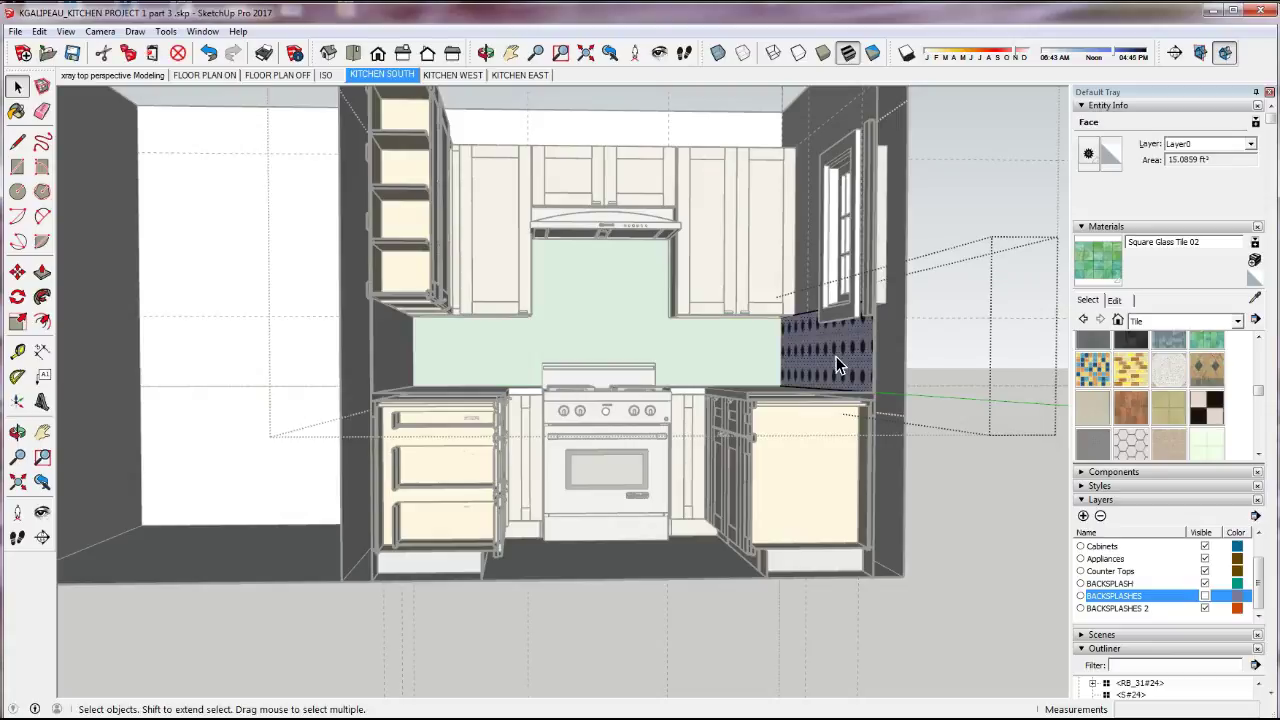
left_click(1207, 340)
left_click(829, 350)
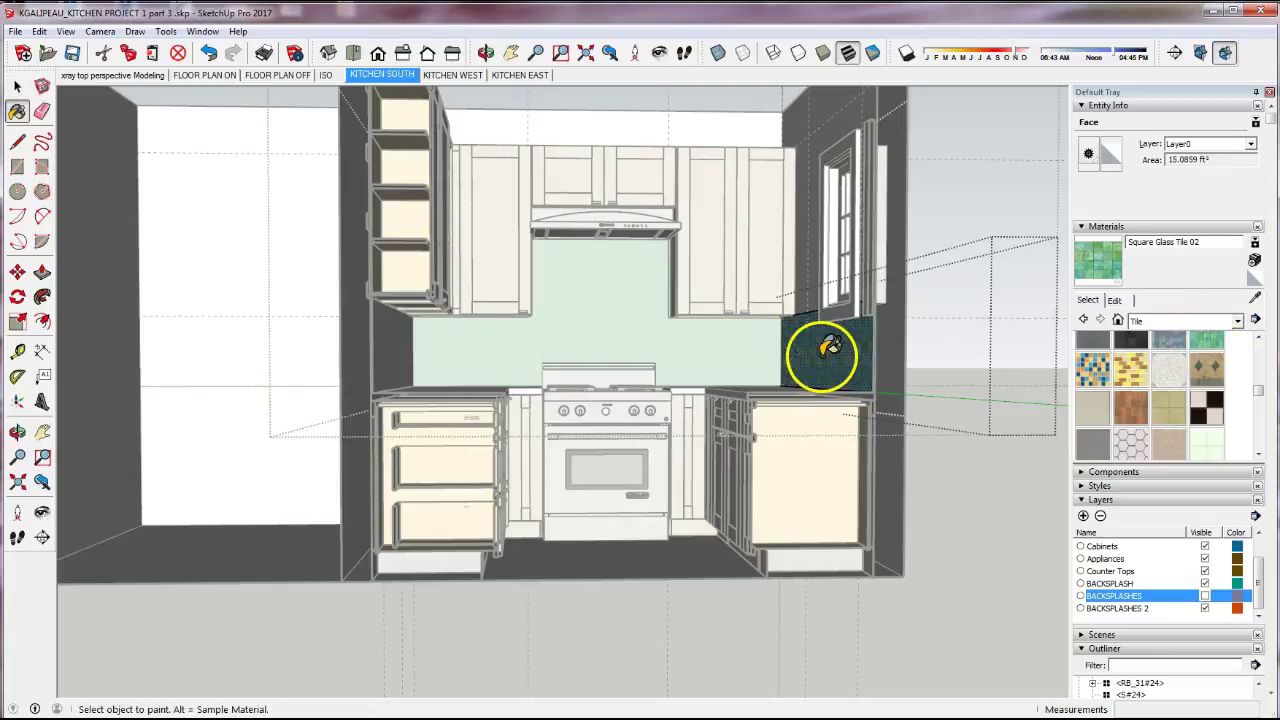
- Paint the backsplash face on the wall opposite the window with Square Glass Tile 02 and exit group editing
left_click(17, 88)
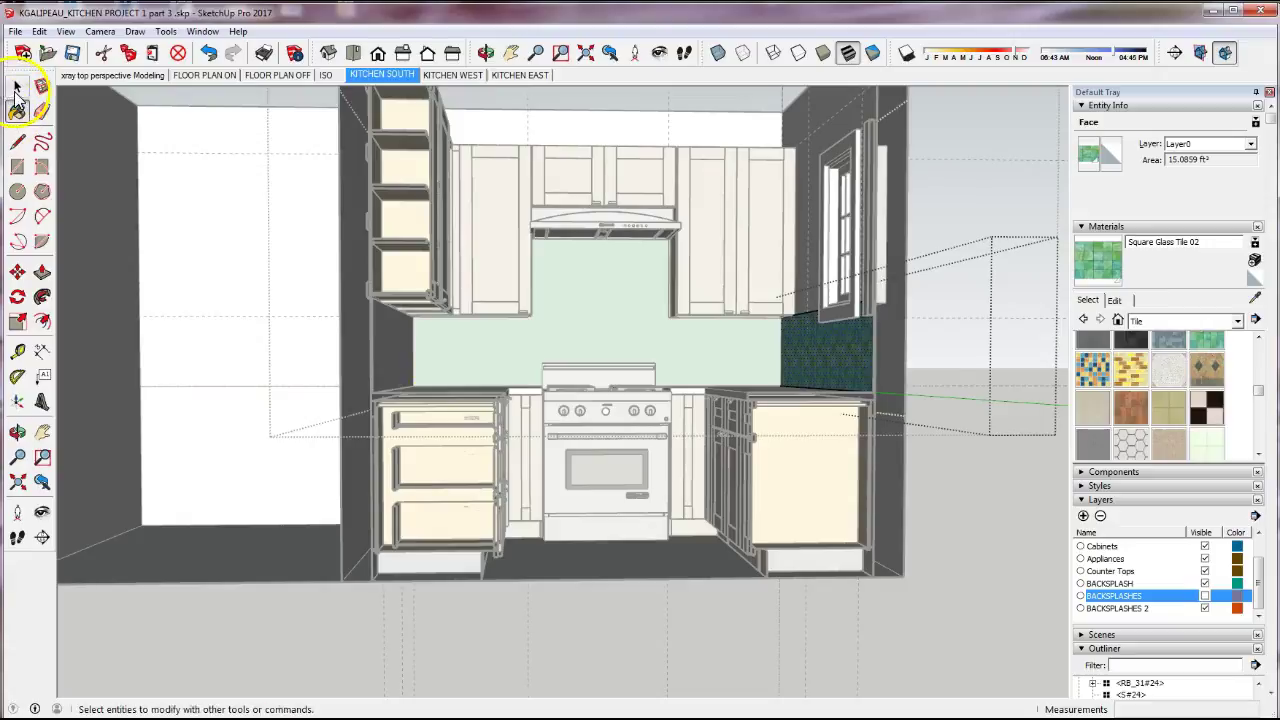
left_click(397, 370)
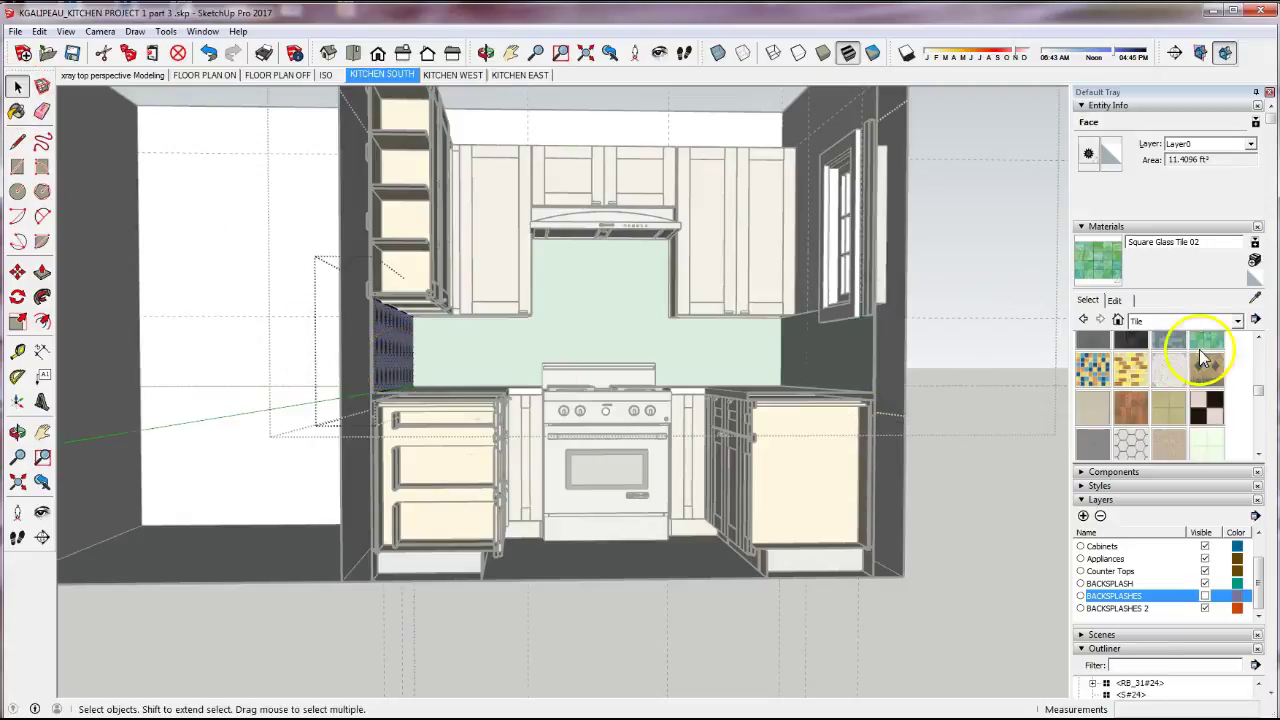
left_click(1212, 340)
left_click(394, 343)
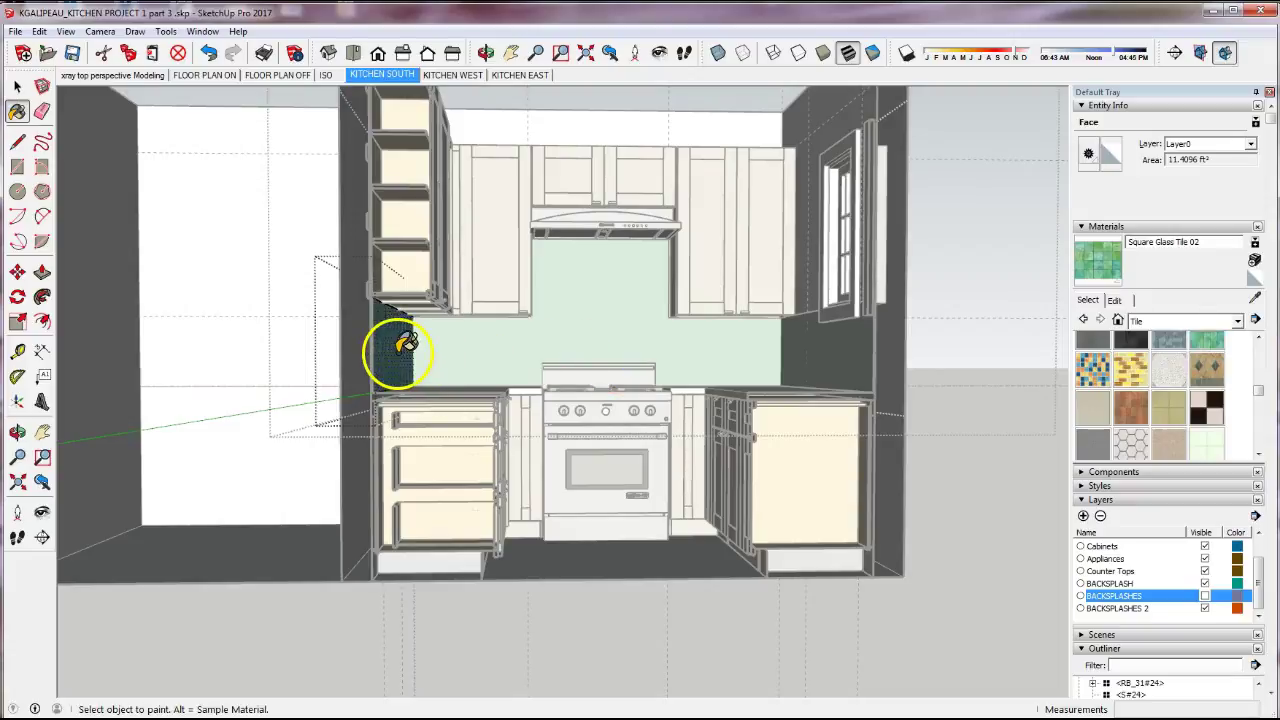
left_click(17, 87)
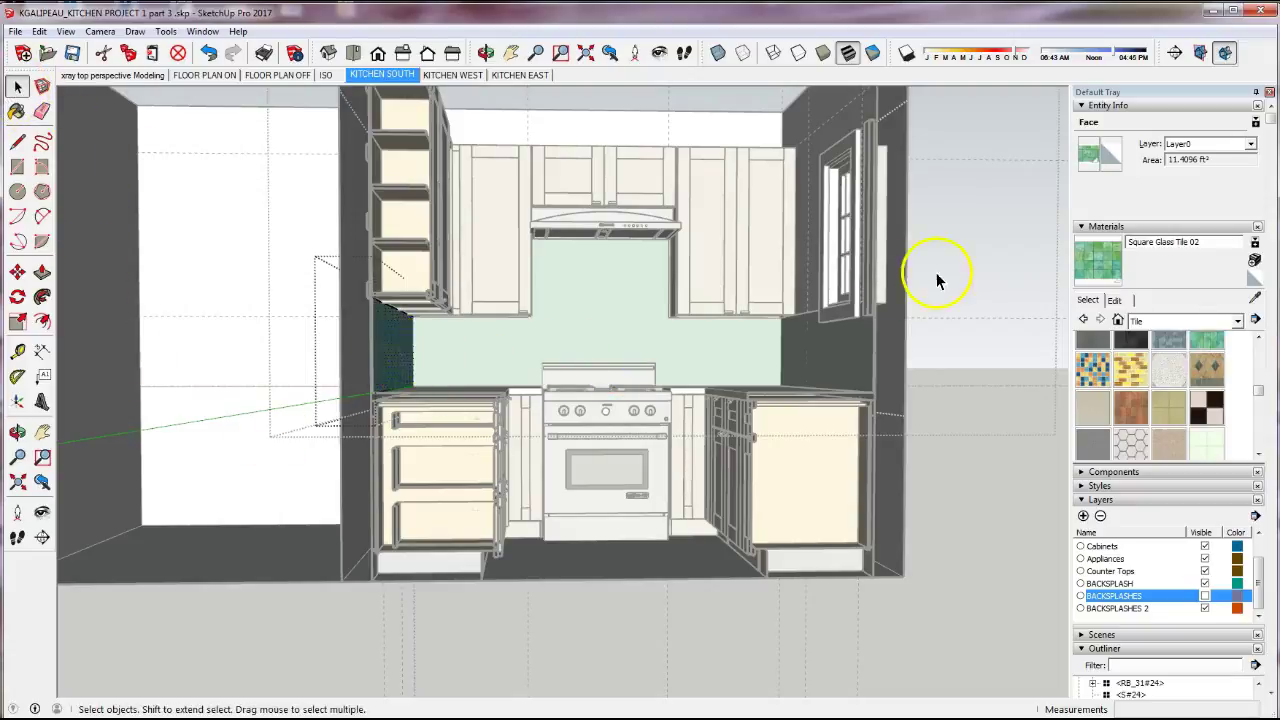
left_click(965, 273)
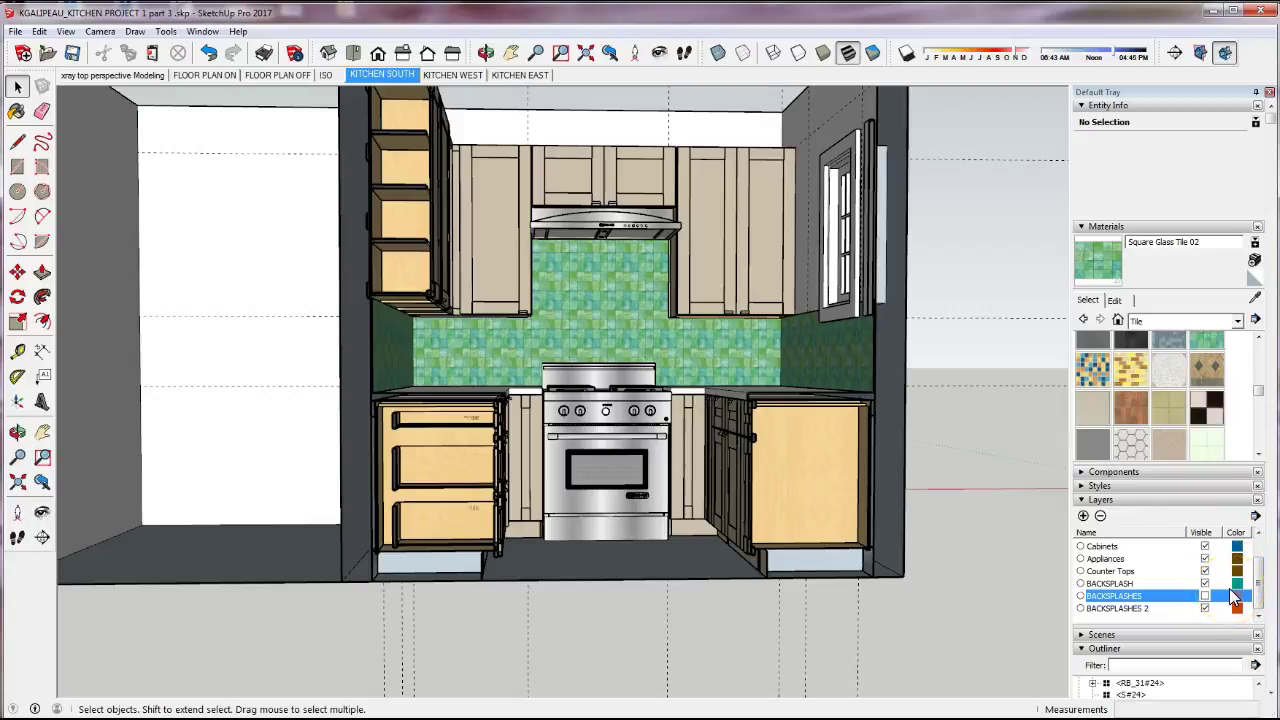
- Toggle the visibility of the BACKSPLASHES and BACKSPLASHES 2 layers to compare the ornate and glass tile options
left_click(1087, 598)
left_click(1090, 603)
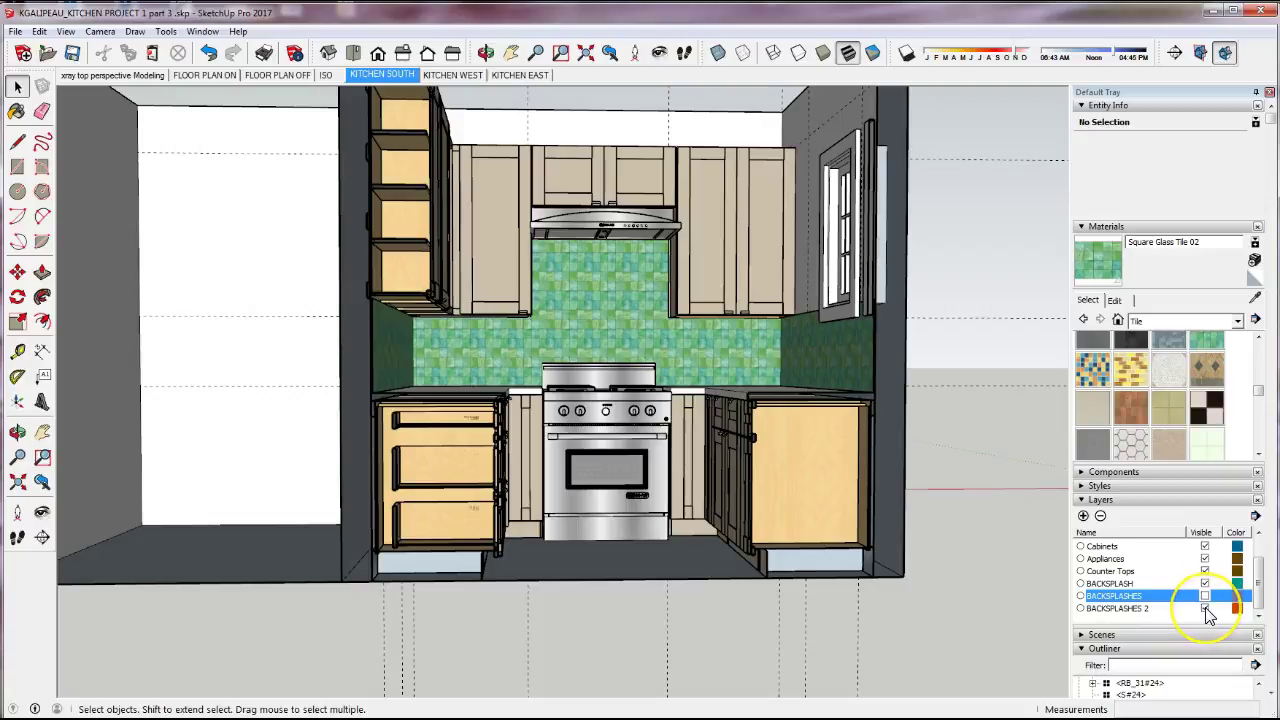
left_click(1205, 609)
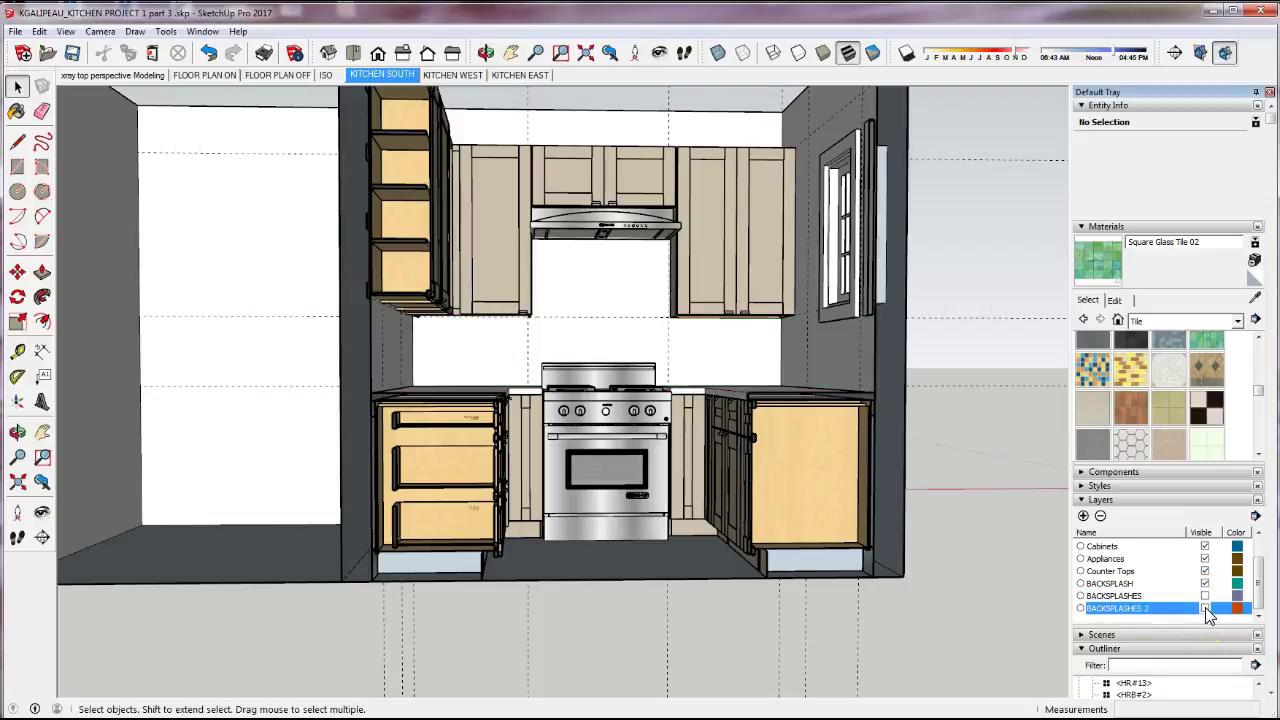
left_click(1205, 597)
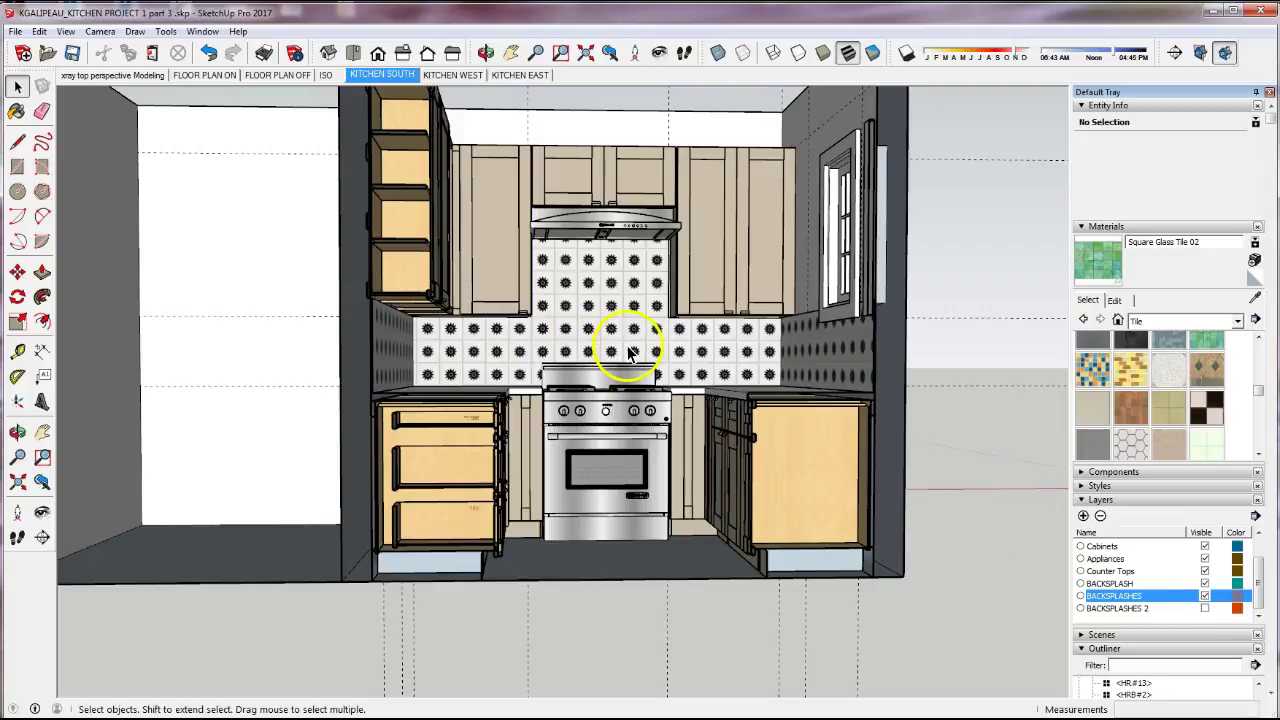
left_click(1205, 597)
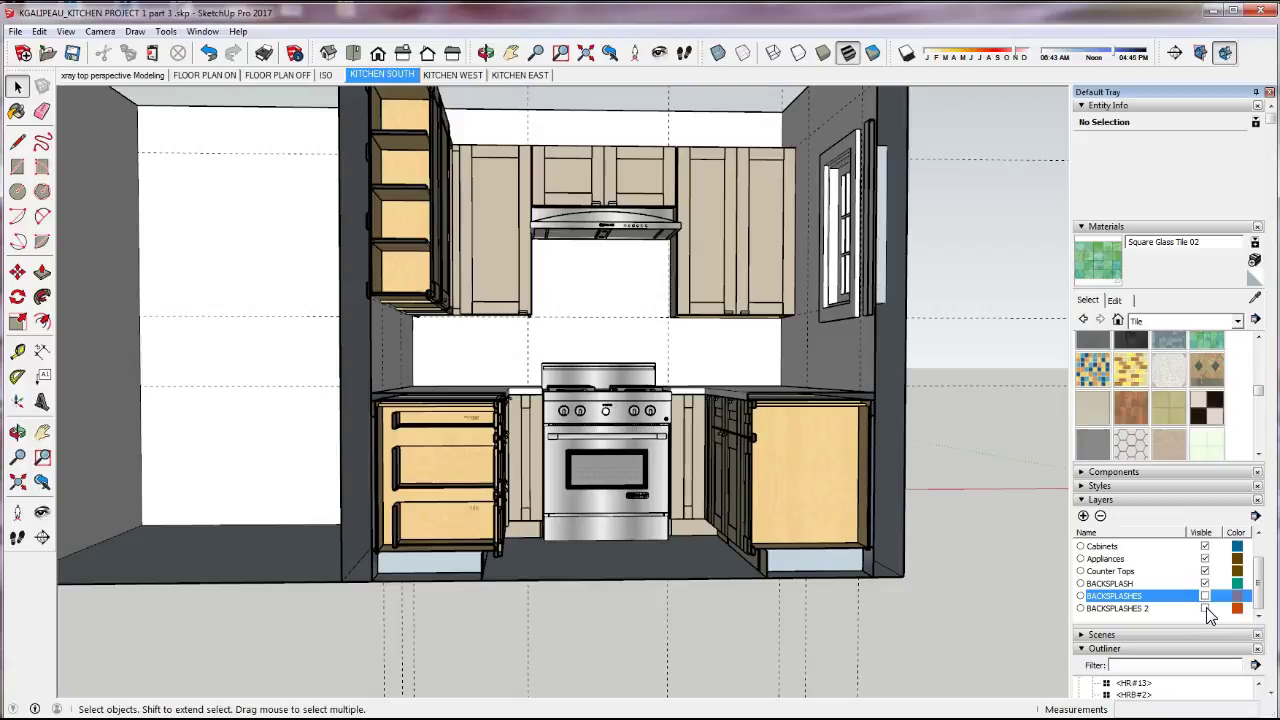
left_click(1205, 609)
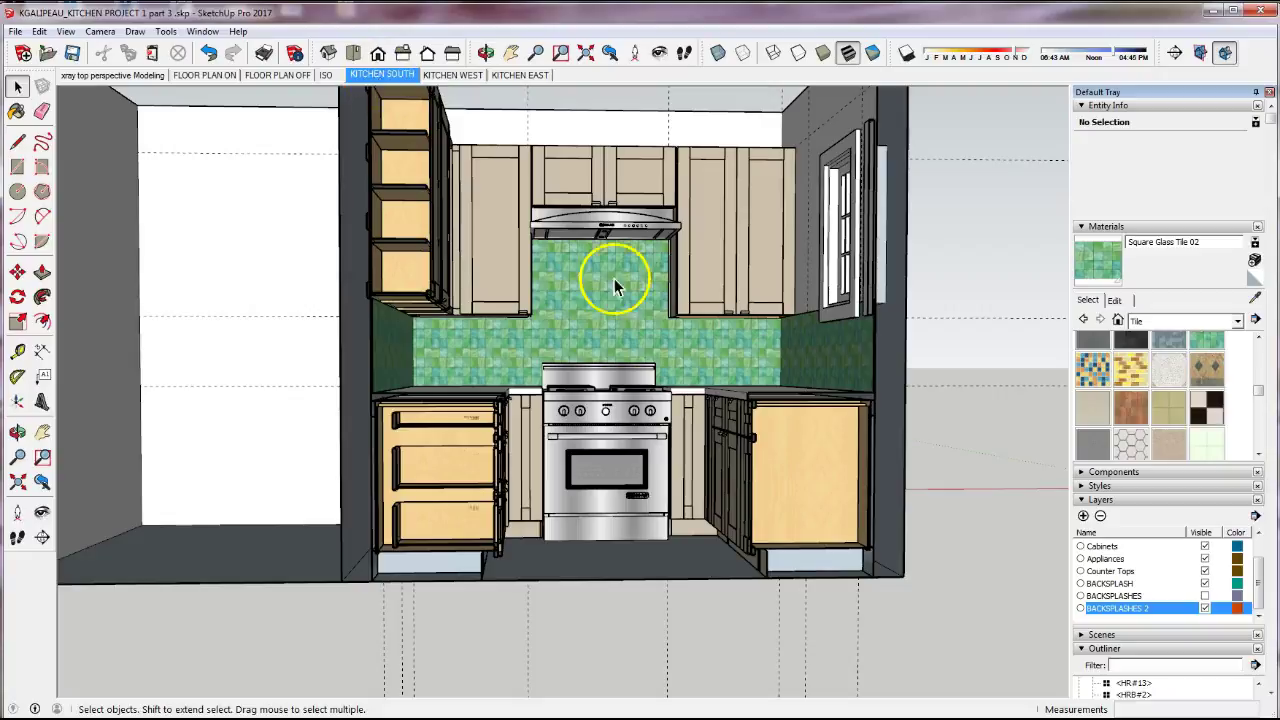
left_click(1205, 595)
left_click(1205, 608)
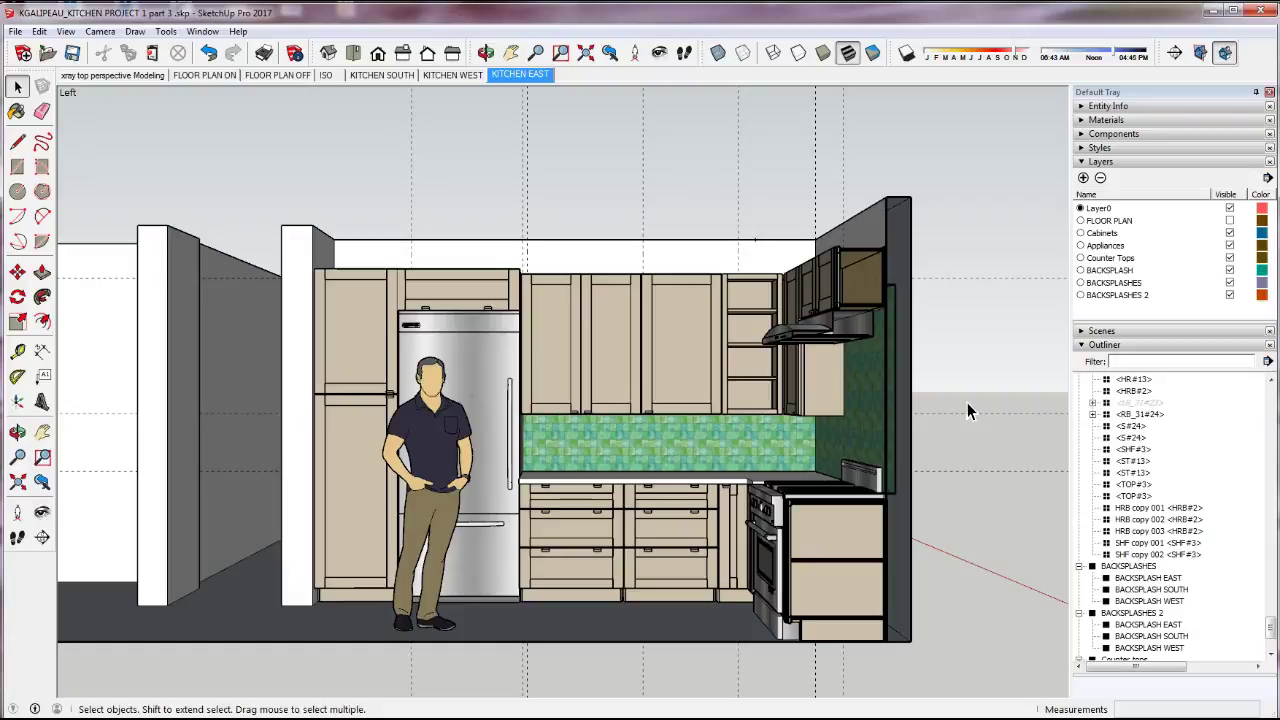
left_click(503, 690)
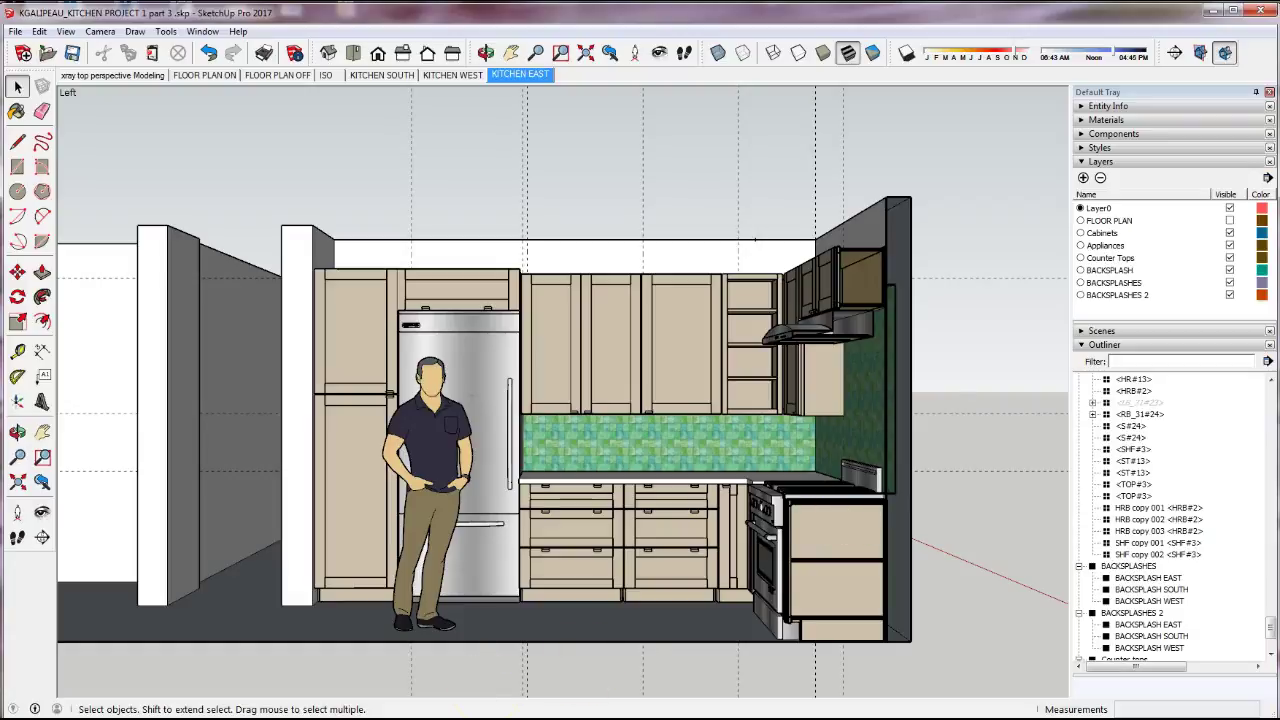